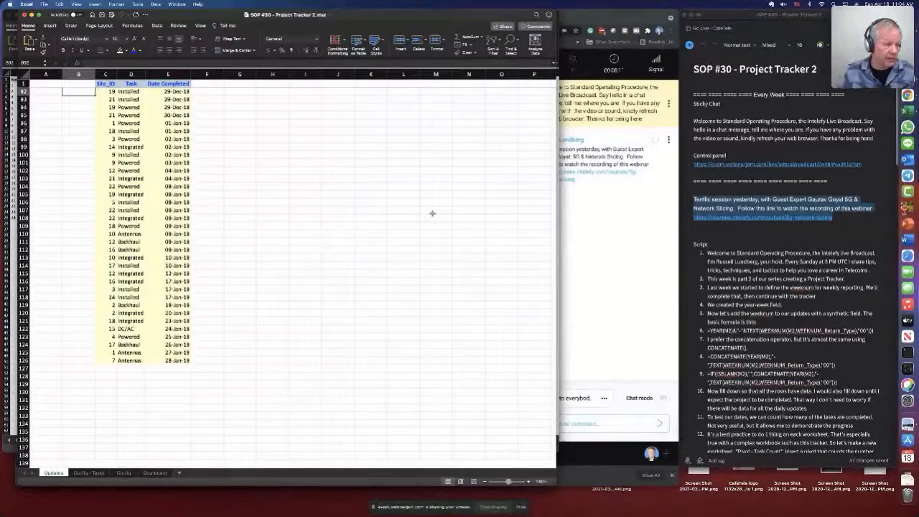
# Step: Review the Year-Week column on the Config sheet and the site, task and completion-date records on the Updates sheet
pyautogui.click(124, 473)
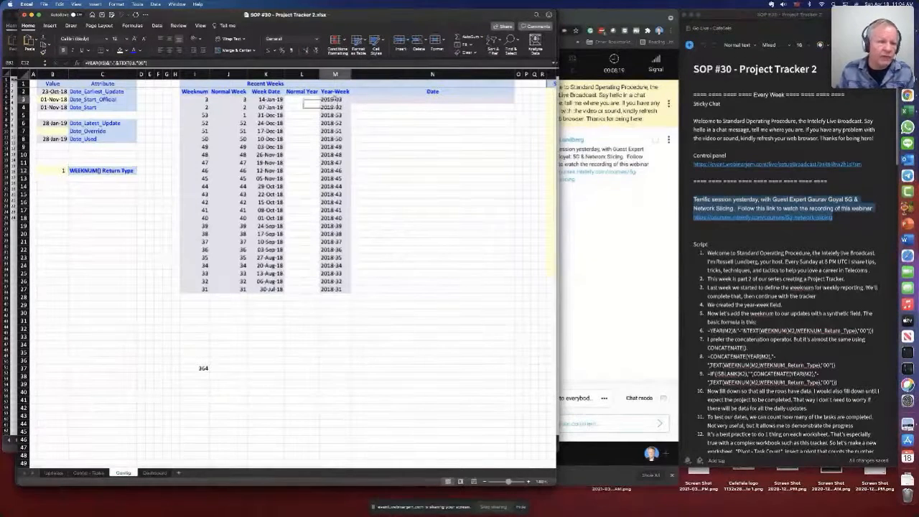
pyautogui.moveTo(334, 99); pyautogui.dragTo(335, 288)
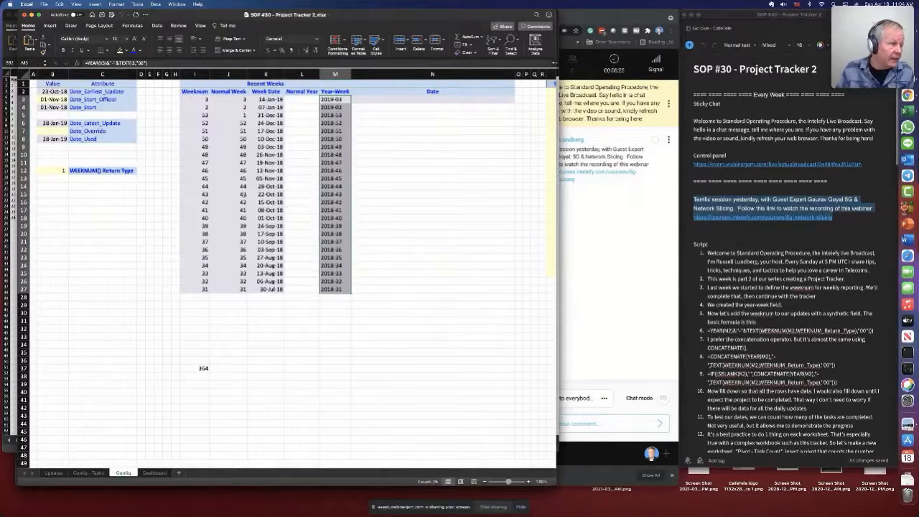
pyautogui.click(58, 473)
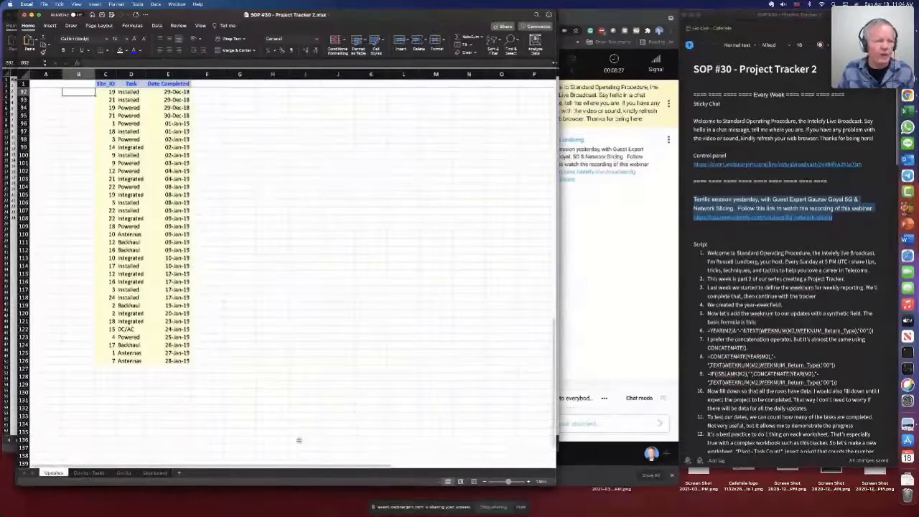
pyautogui.scroll(8, 173, 341)
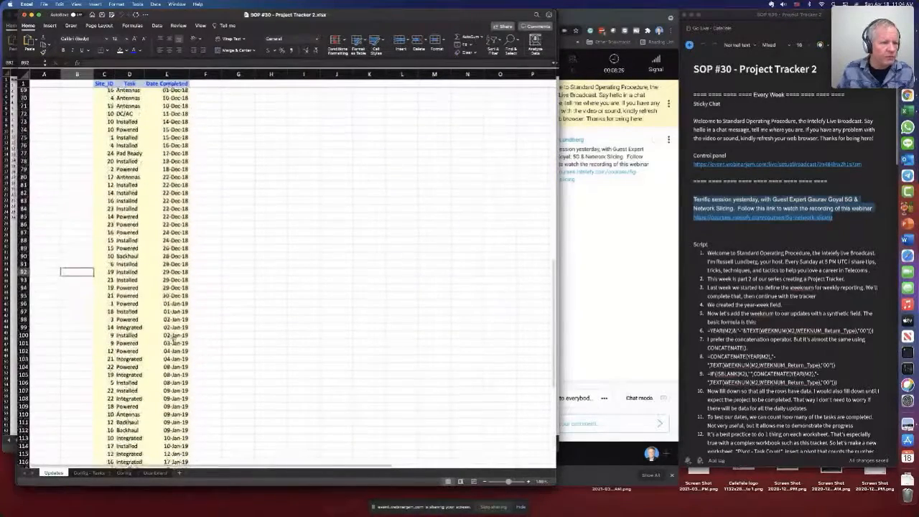
pyautogui.scroll(16, 173, 340)
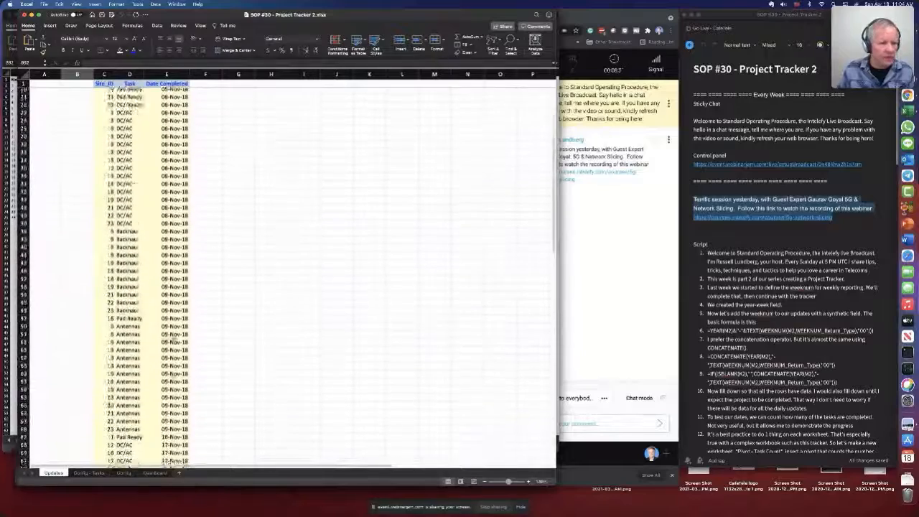
pyautogui.scroll(6, 173, 340)
pyautogui.click(105, 103)
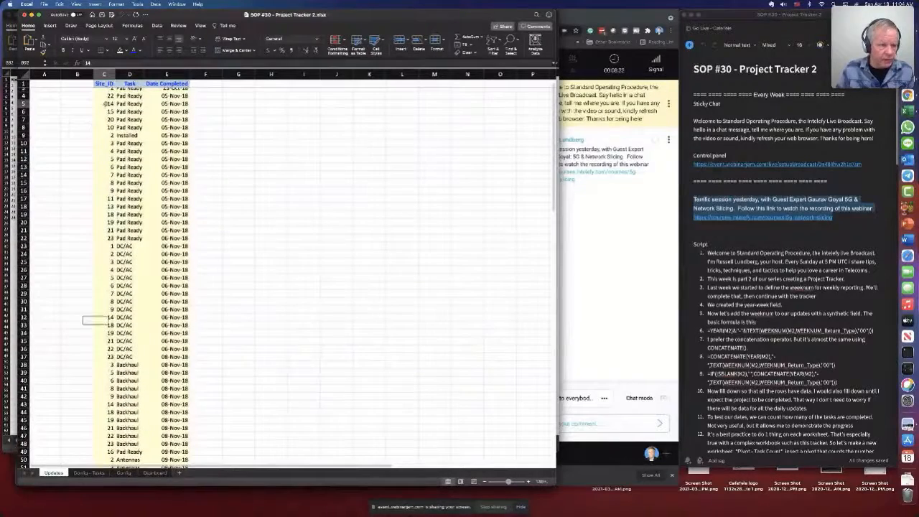
pyautogui.scroll(1, 133, 135)
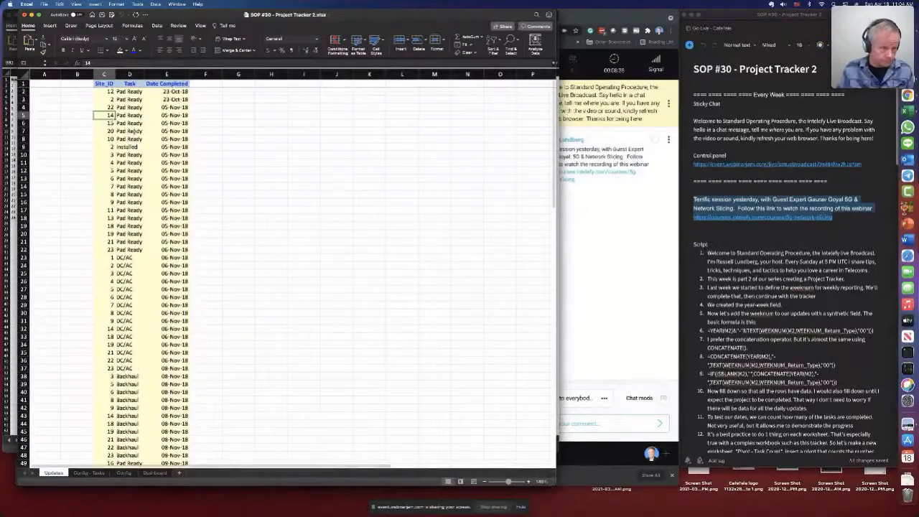
pyautogui.click(133, 115)
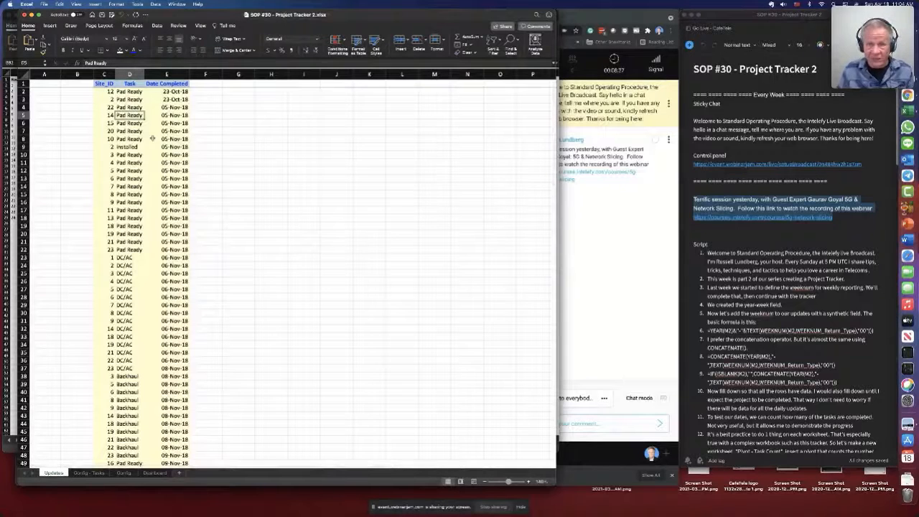
pyautogui.click(167, 115)
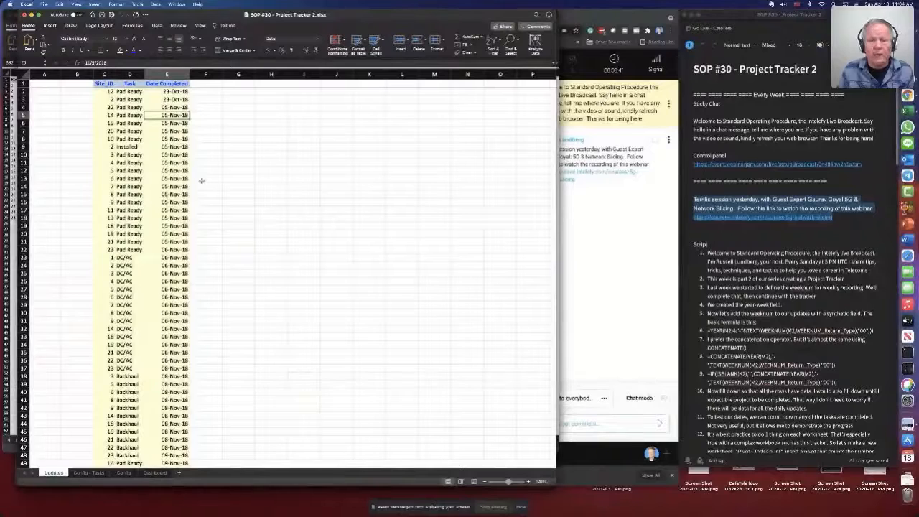
# Step: Examine the Dashboard's week list and the Config cells feeding it: Year-Week, Date_Used, Date_Override and Date_Latest_Update
pyautogui.click(155, 472)
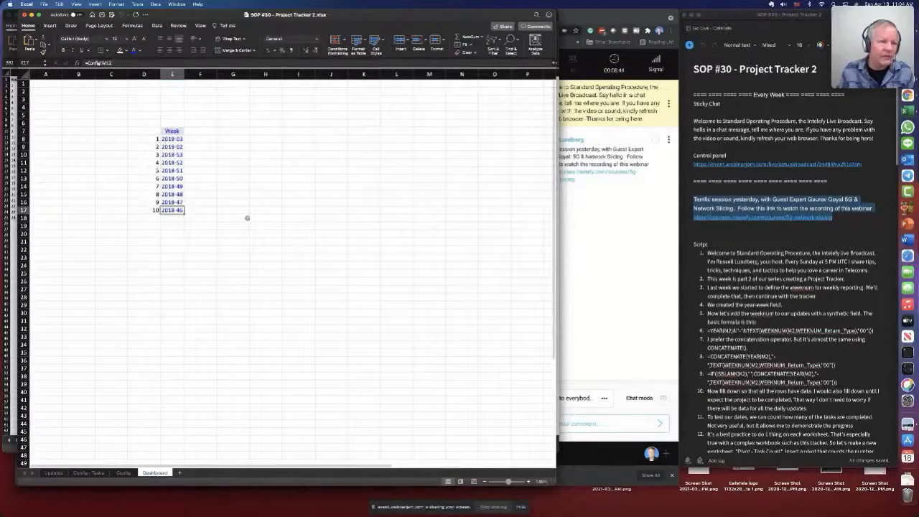
pyautogui.click(123, 473)
pyautogui.click(335, 123)
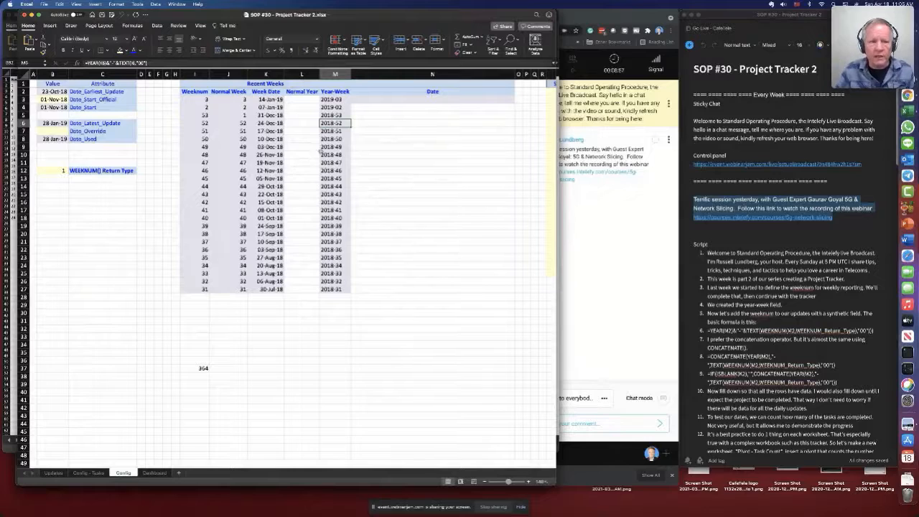
pyautogui.click(335, 100)
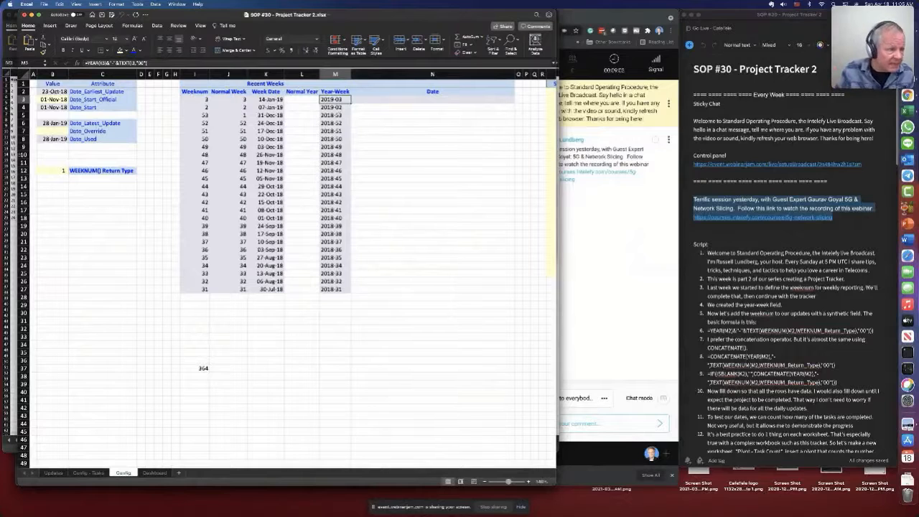
pyautogui.click(54, 138)
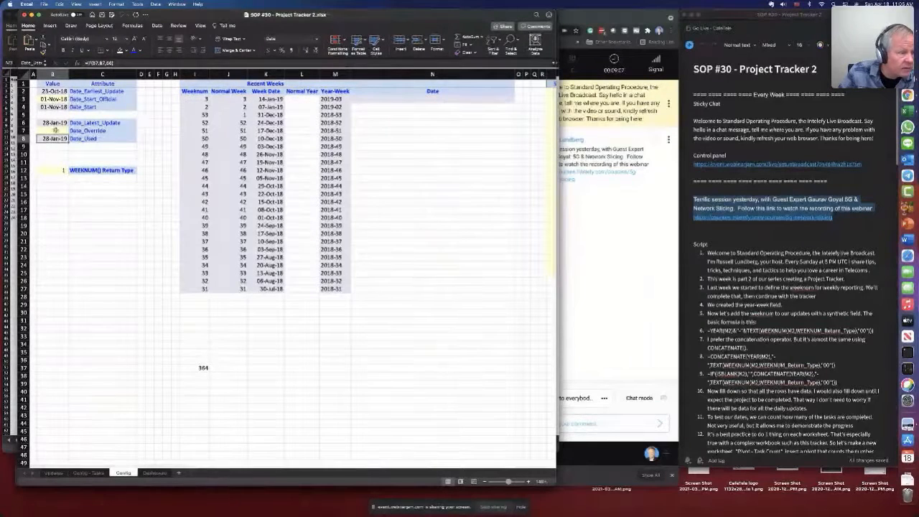
pyautogui.click(55, 131)
pyautogui.click(54, 123)
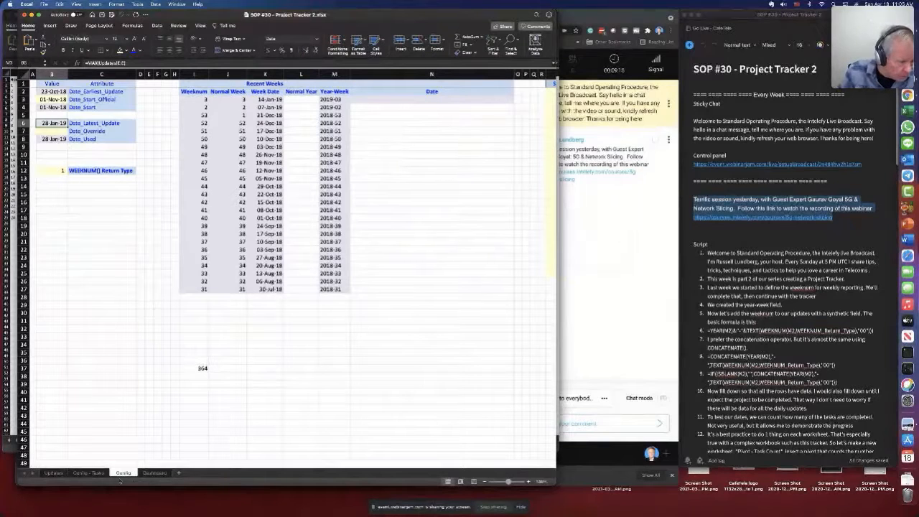
pyautogui.click(155, 473)
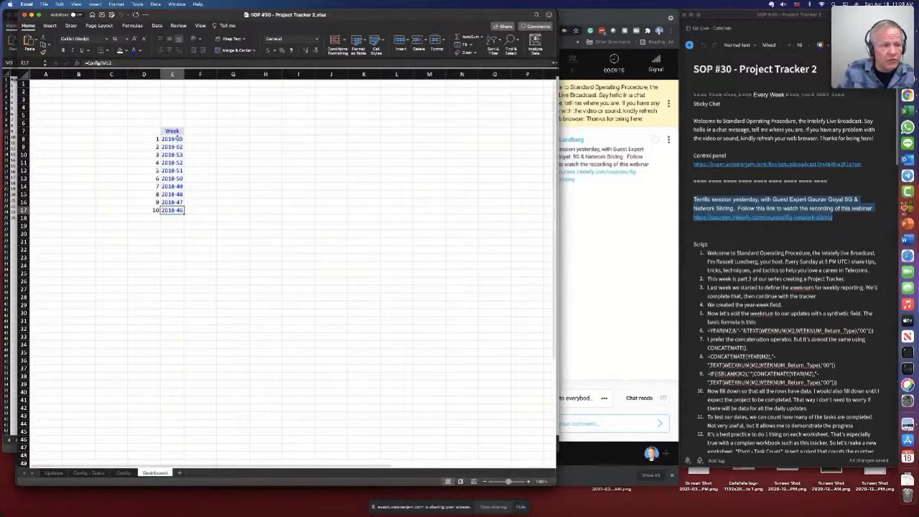
pyautogui.moveTo(173, 138); pyautogui.dragTo(178, 210)
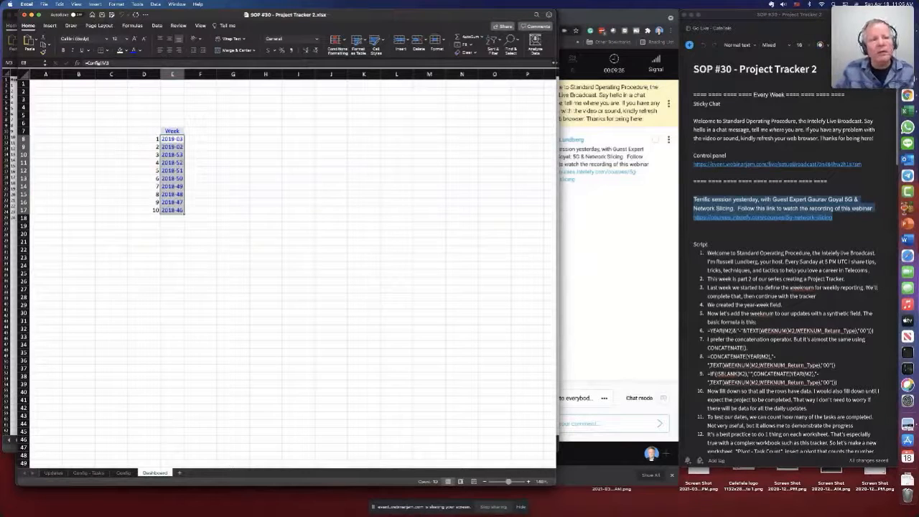
# Step: Enter the header "Year-Week" in cell B1 of the Updates sheet
pyautogui.click(53, 473)
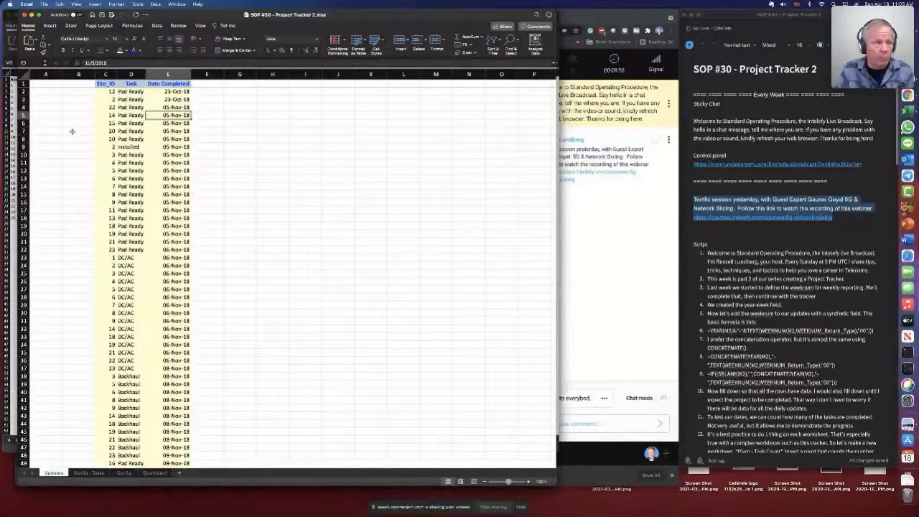
pyautogui.click(81, 84)
pyautogui.doubleClick(80, 84)
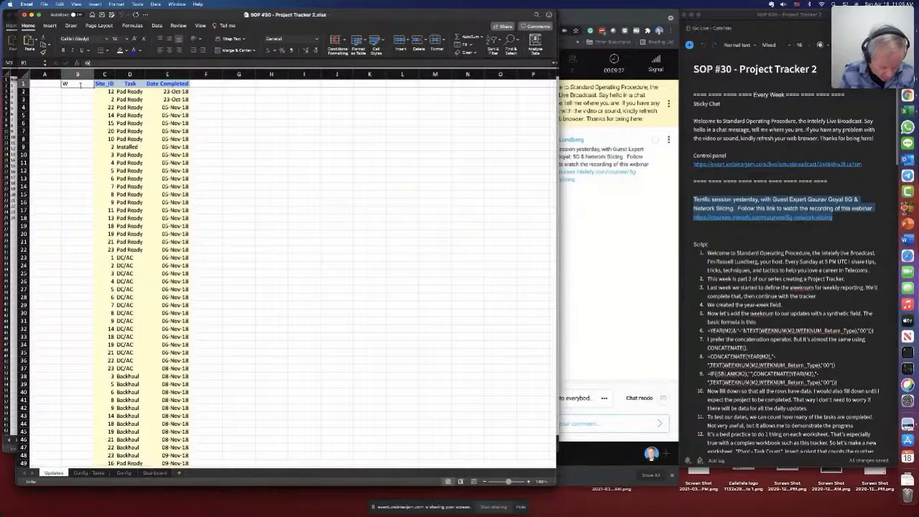
pyautogui.write('Year')
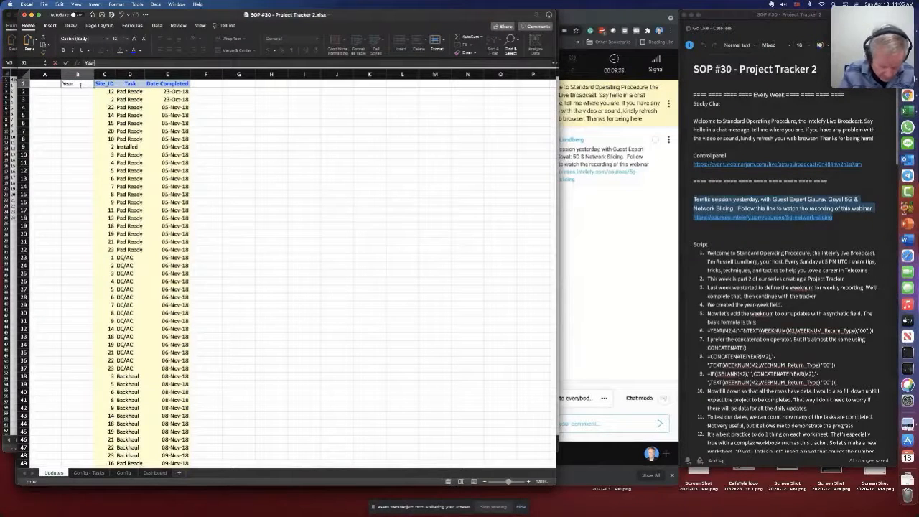
pyautogui.write('-Week')
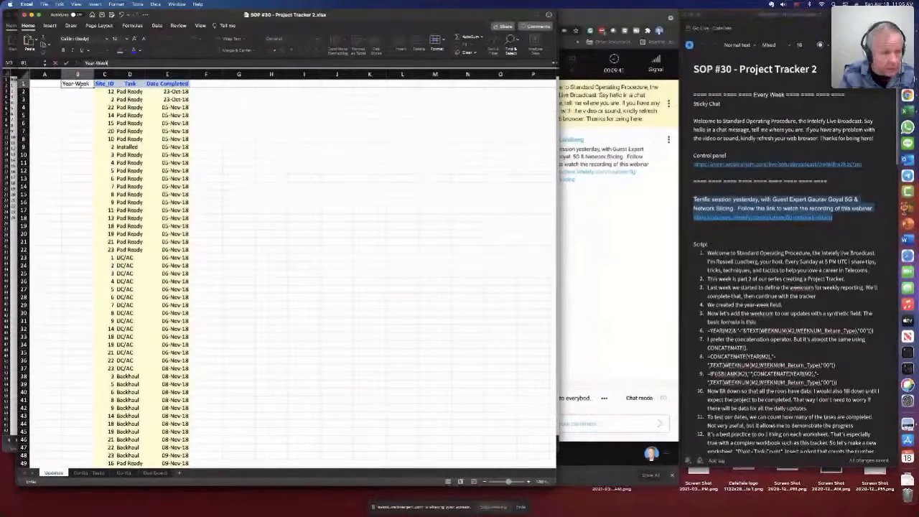
pyautogui.press('Return')
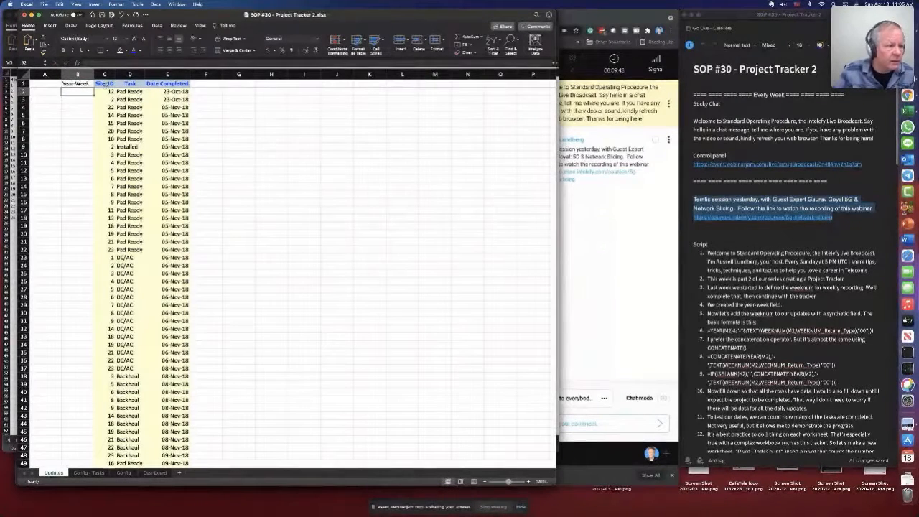
# Step: Copy the Site_ID header's formatting to the Year-Week header
pyautogui.click(104, 84)
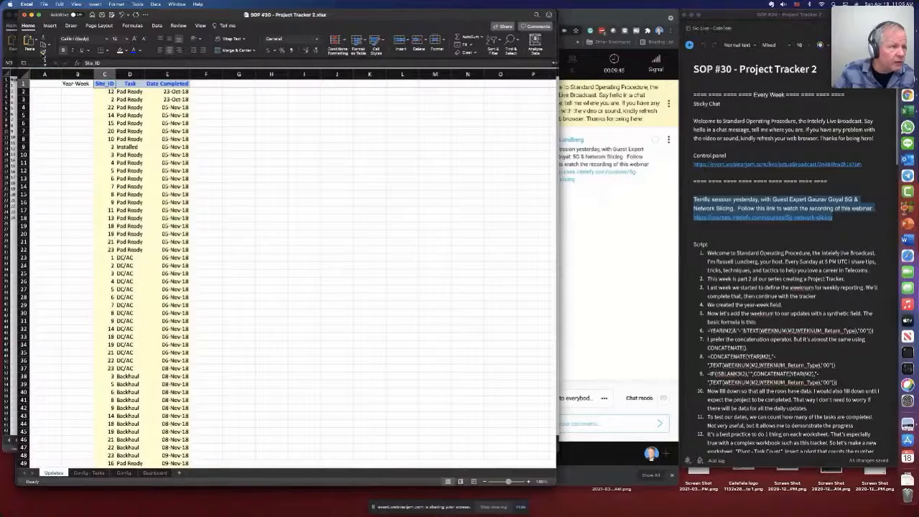
pyautogui.click(77, 83)
pyautogui.press('Return')
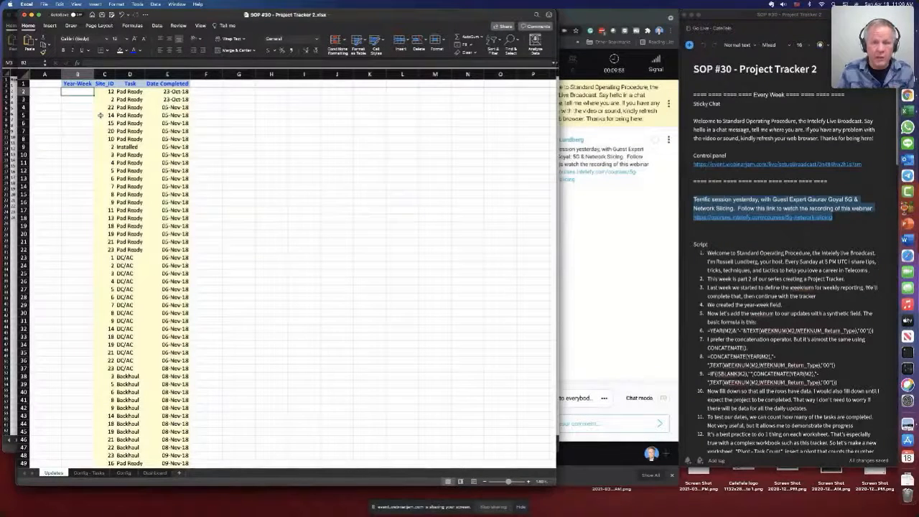
# Step: Switch to the Evernote script to read the year-week formulas, and check the first Date Completed entry in the Excel Updates sheet
pyautogui.press('super+Tab')
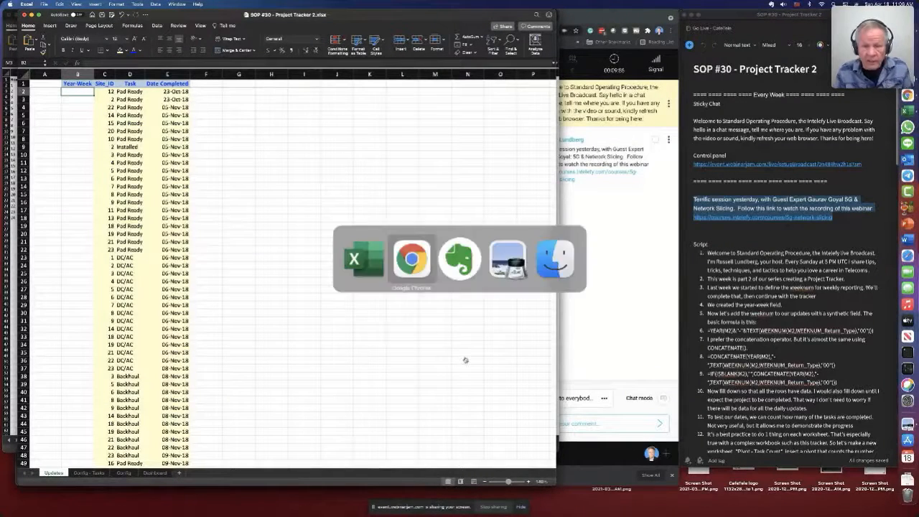
pyautogui.press('super+Tab')
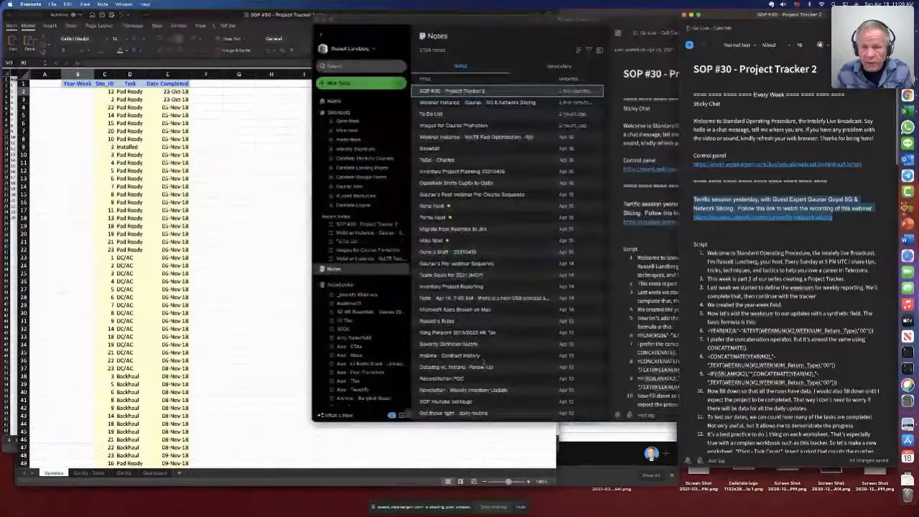
pyautogui.click(743, 247)
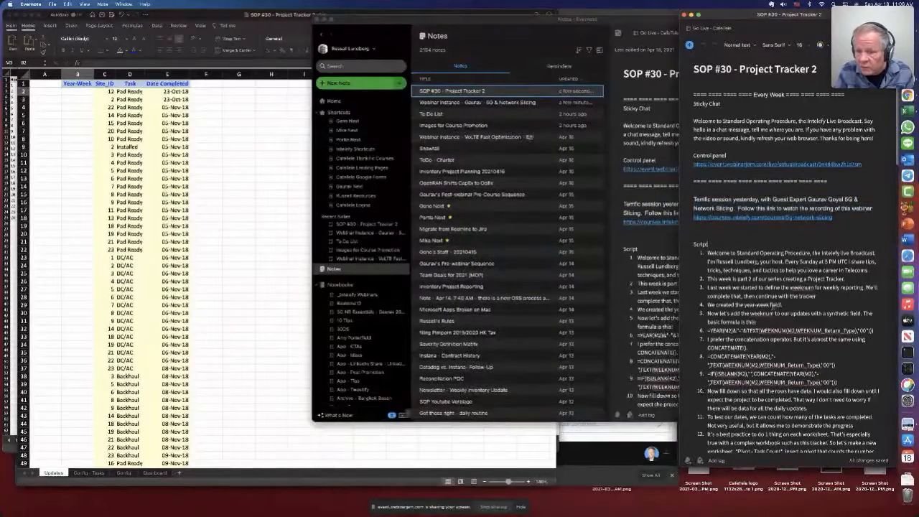
pyautogui.scroll(-5, 768, 305)
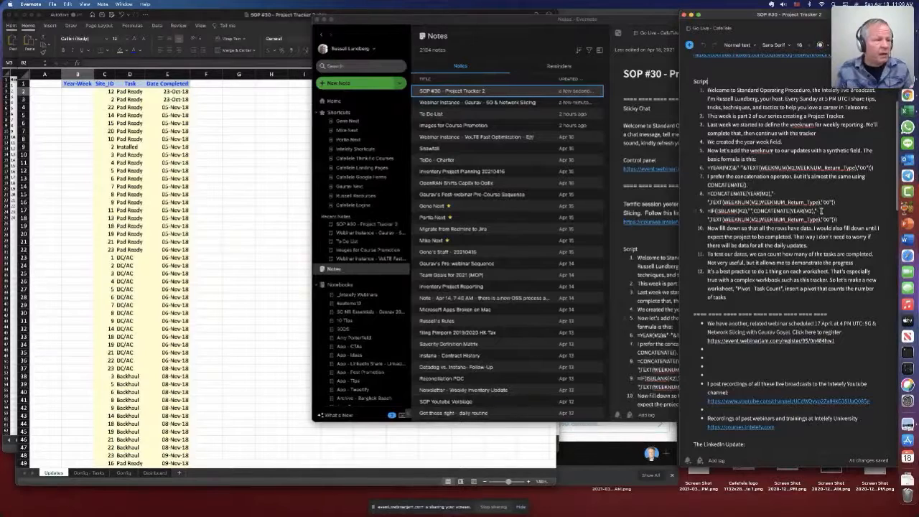
pyautogui.click(263, 204)
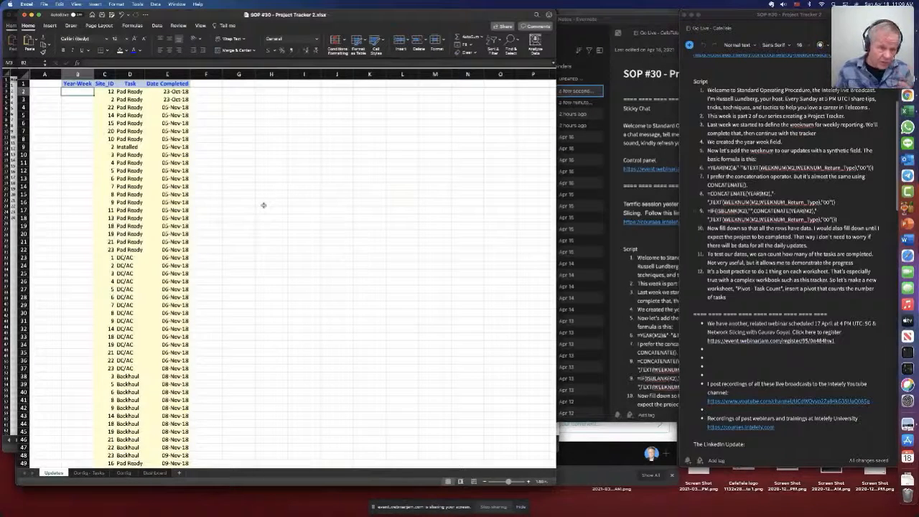
pyautogui.press('Right')
pyautogui.press('Right')
pyautogui.press('Right')
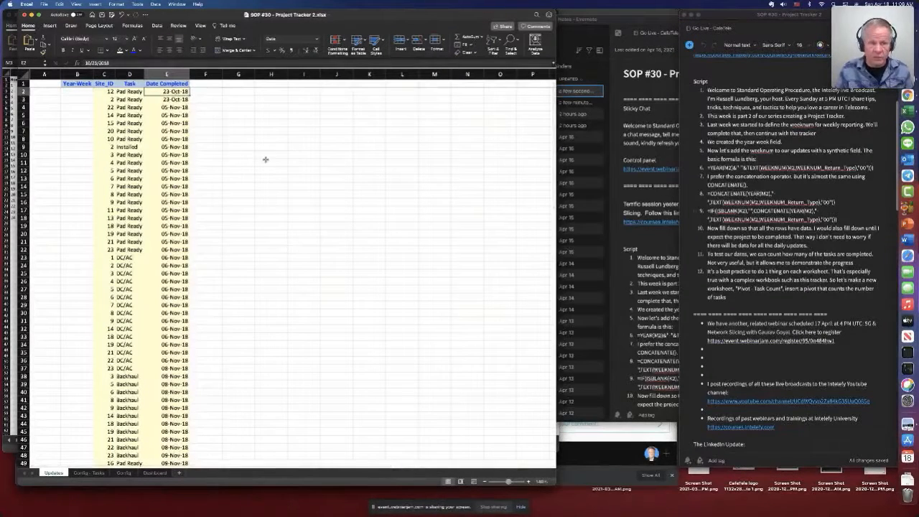
pyautogui.click(89, 91)
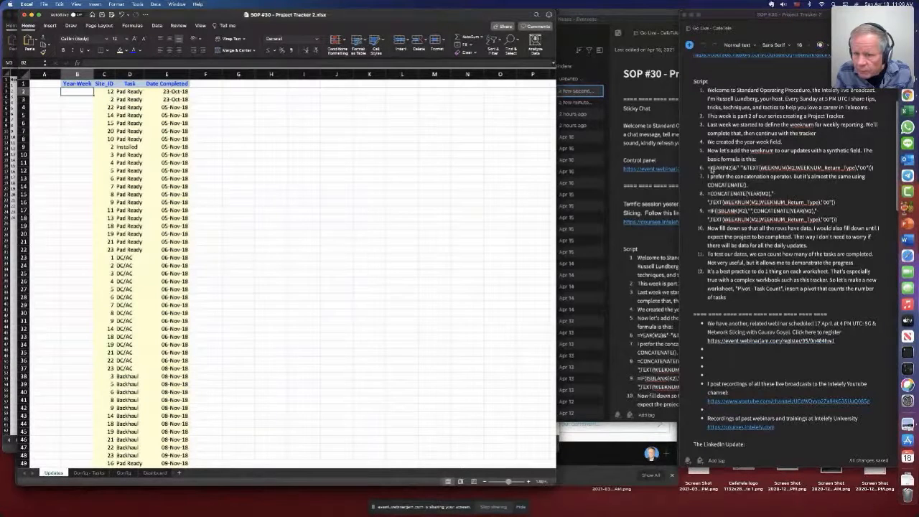
# Step: Copy the basic formula from the script into B2 as =YEAR(M2)&"-"&TEXT(WEEKNUM(M2,WEEKNUM_Return_Type),"00"), accepting Excel's proposed correction
pyautogui.moveTo(709, 170); pyautogui.dragTo(880, 169)
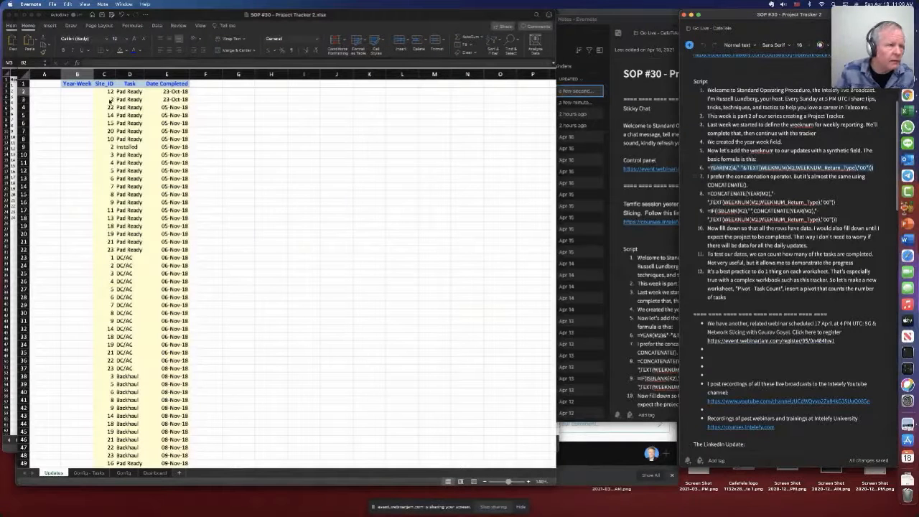
pyautogui.click(76, 92)
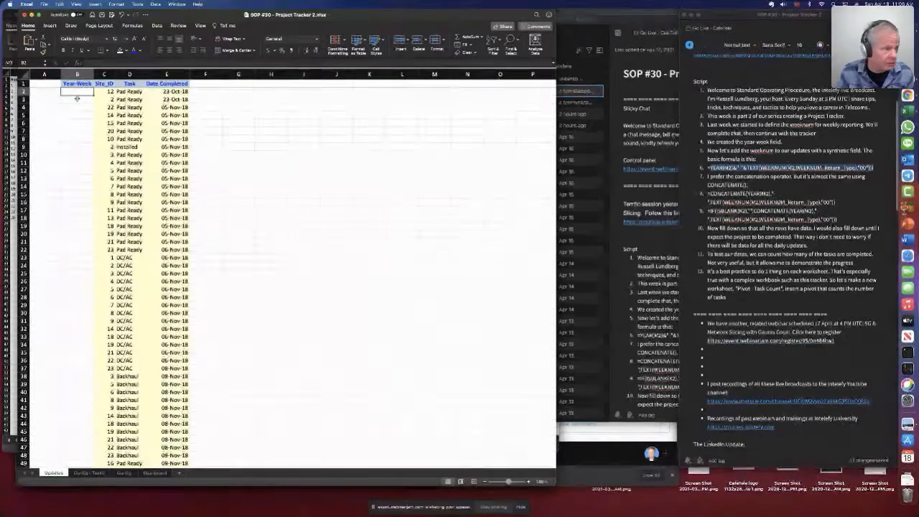
pyautogui.click(106, 63)
pyautogui.write('=YEAR(M2)&" "&TEXT(WEEKNUM(M2,WEEKNUM_Return_Type),"00")')
pyautogui.press('Return')
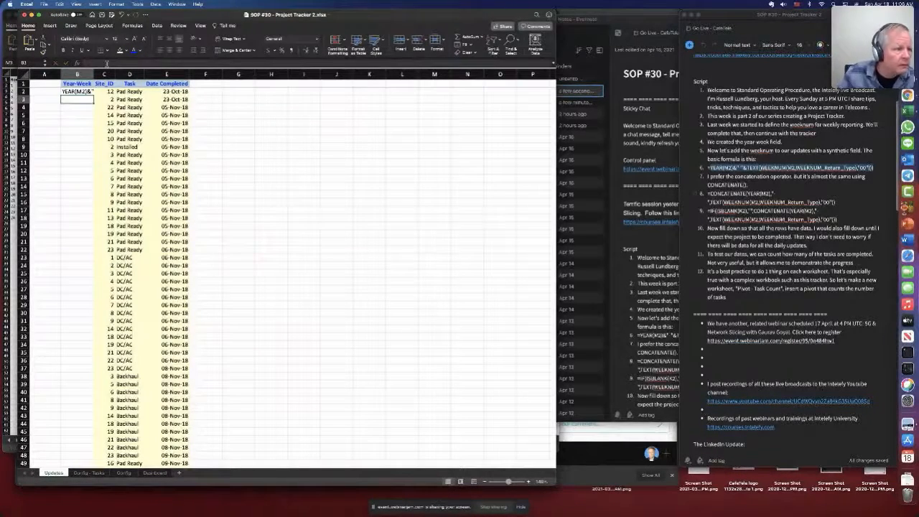
pyautogui.doubleClick(84, 92)
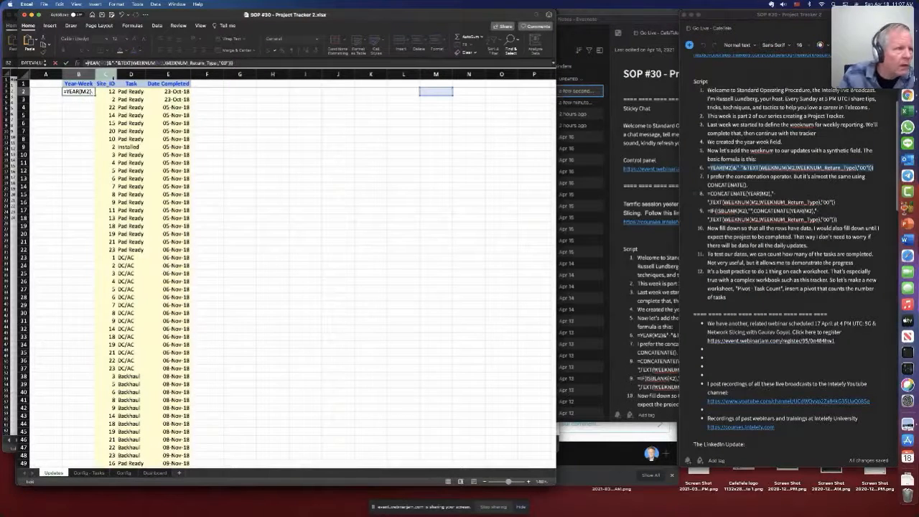
pyautogui.click(252, 63)
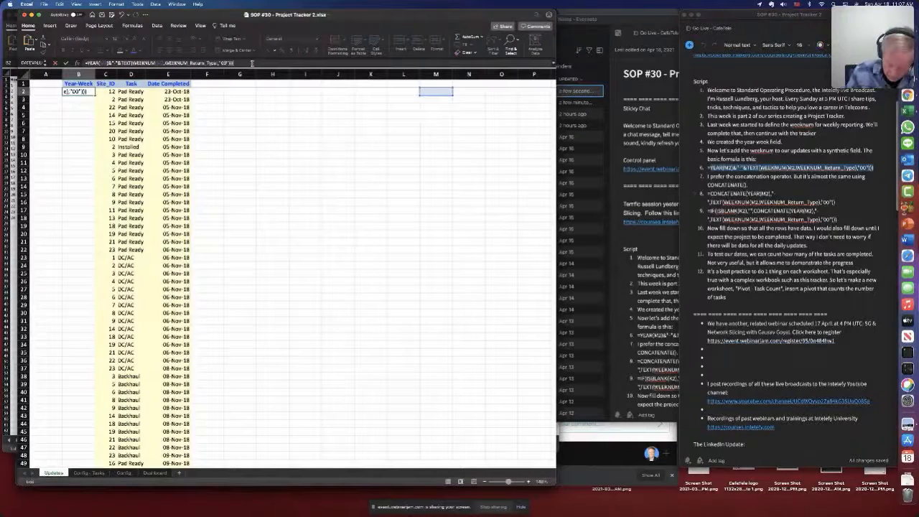
pyautogui.press('Return')
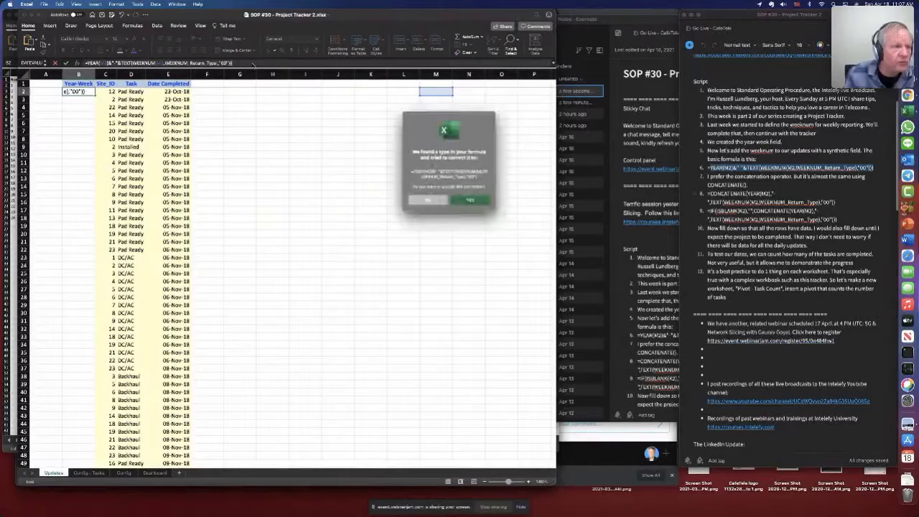
pyautogui.click(471, 201)
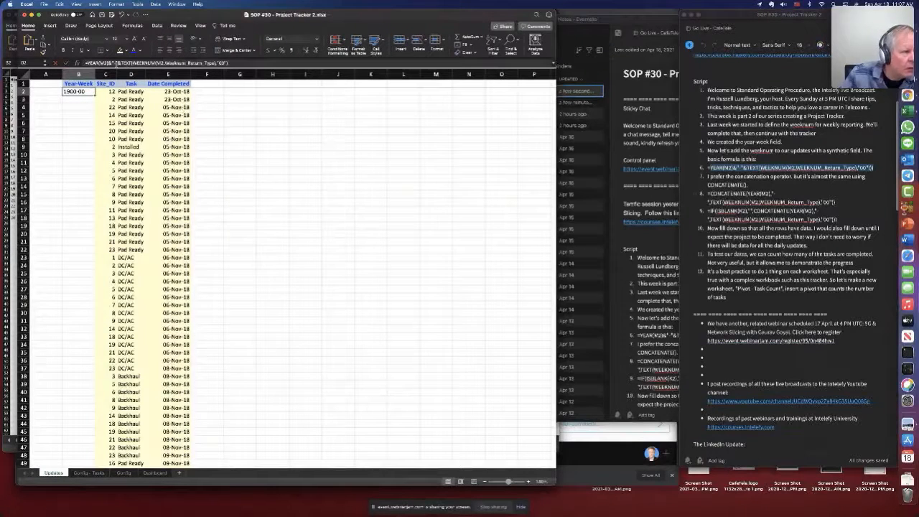
# Step: Change both M2 references in the B2 formula to E2 so it uses the Date Completed value
pyautogui.click(104, 64)
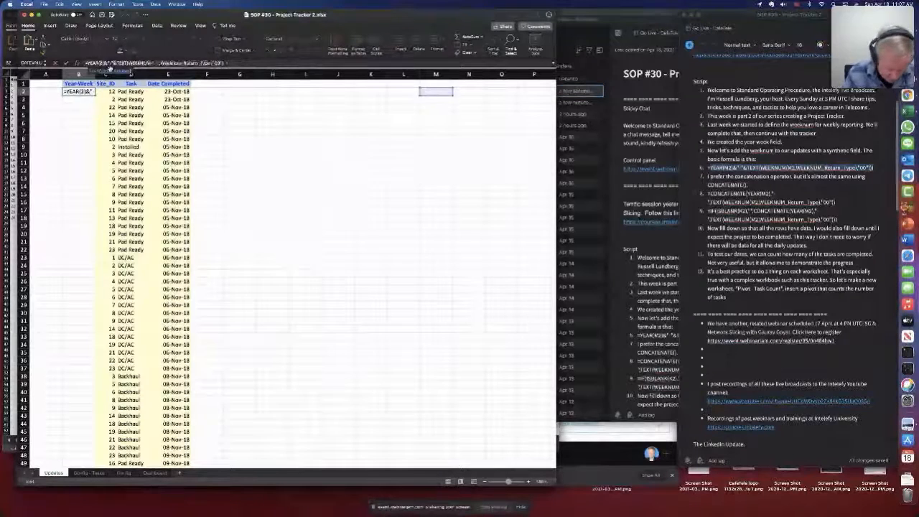
pyautogui.write('E')
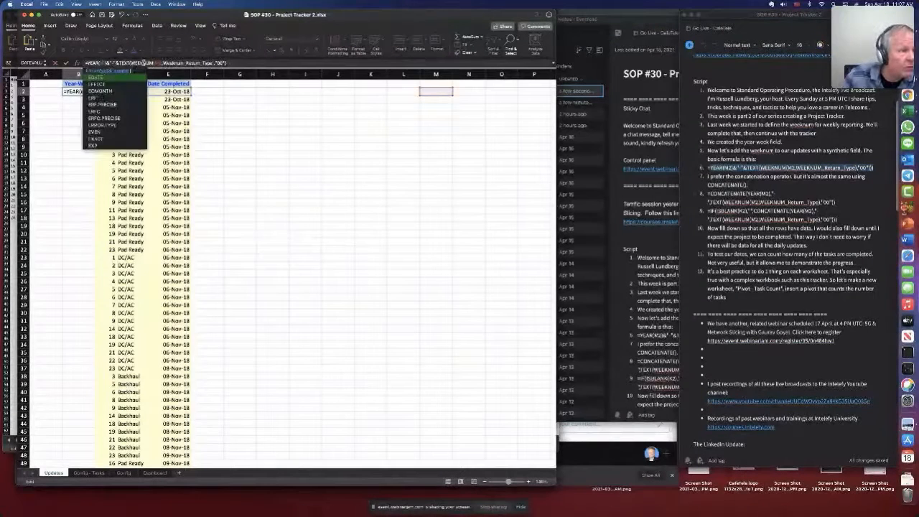
pyautogui.write('2')
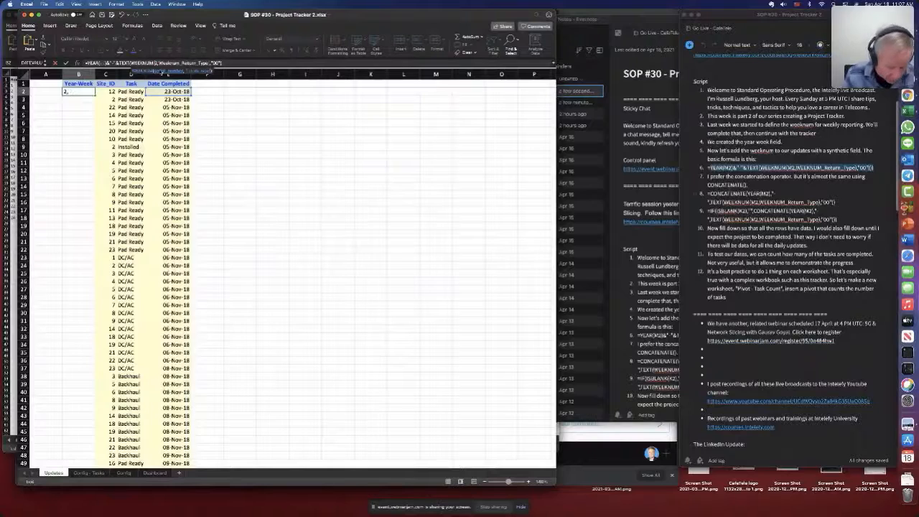
pyautogui.write('e2')
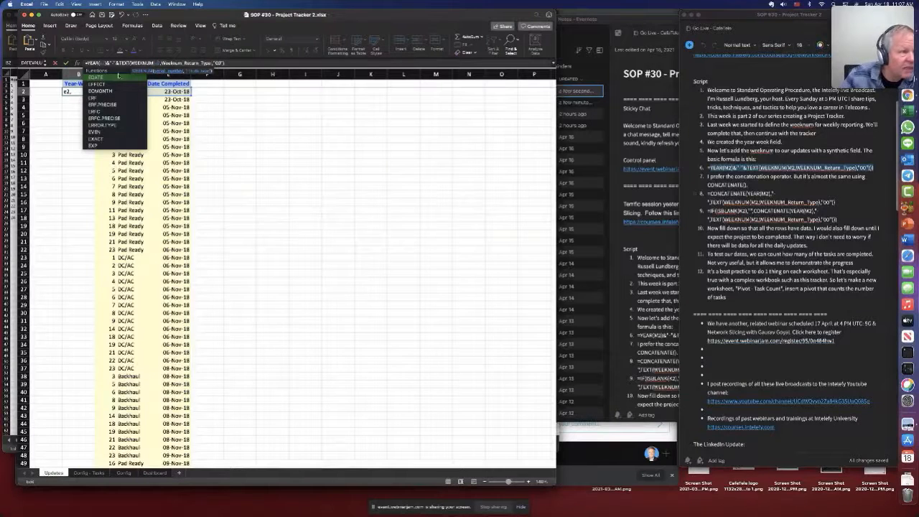
pyautogui.click(66, 63)
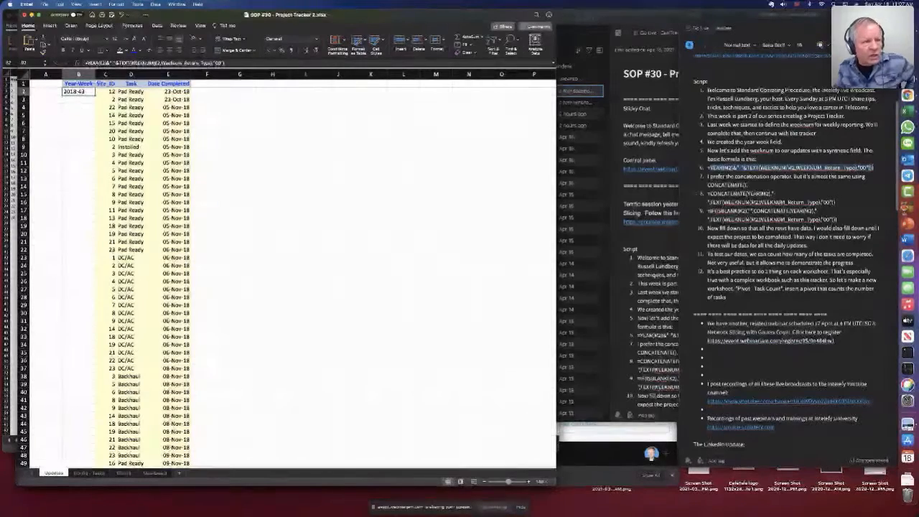
pyautogui.click(141, 52)
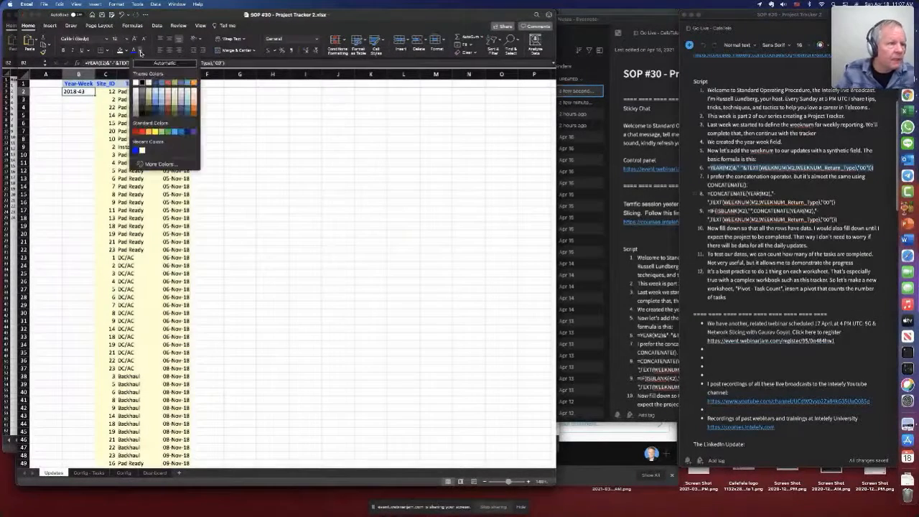
pyautogui.click(183, 92)
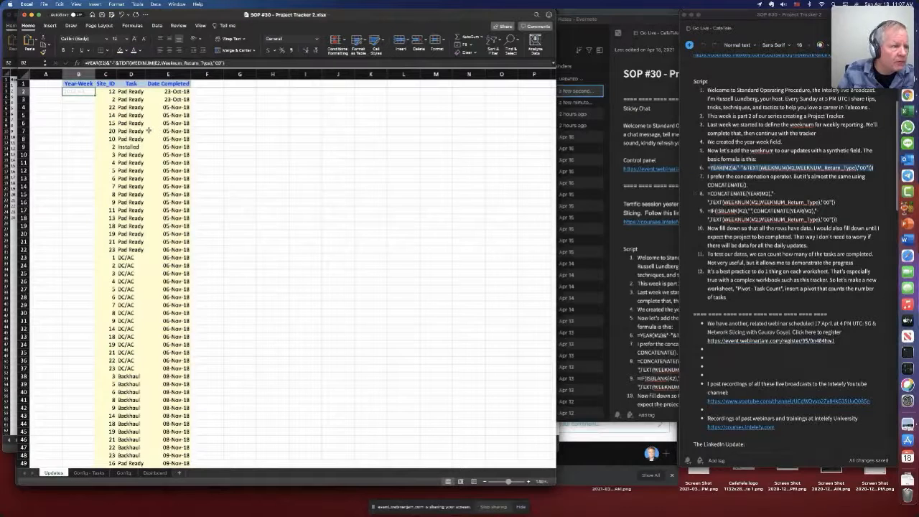
pyautogui.press('super+z')
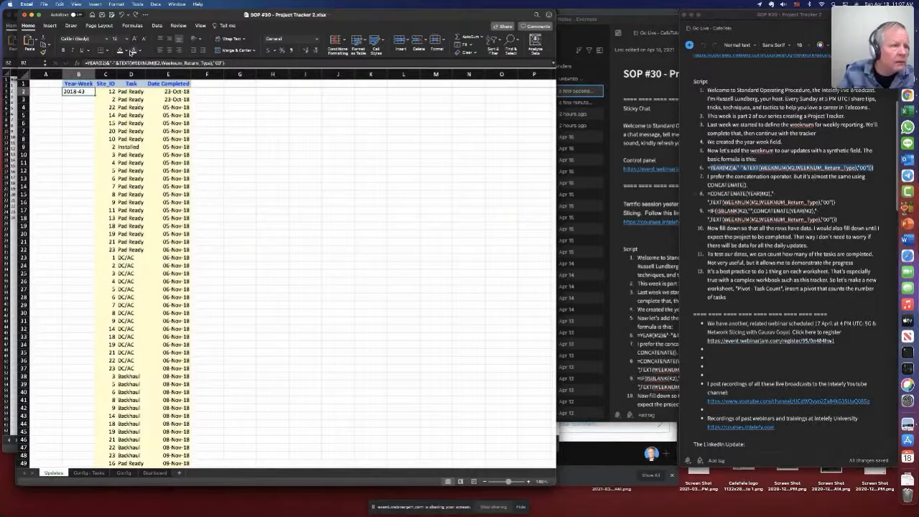
# Step: Apply a light theme fill color to the Year-Week formula cell B2
pyautogui.click(127, 51)
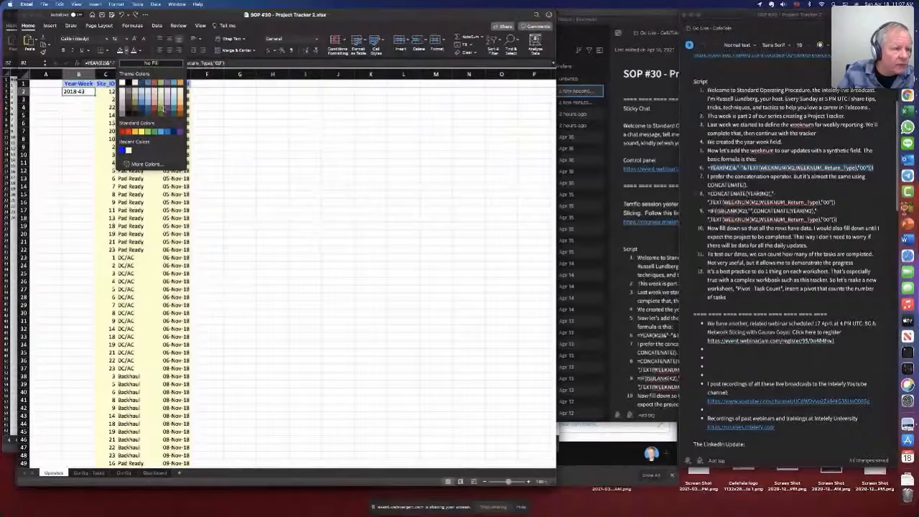
pyautogui.click(169, 94)
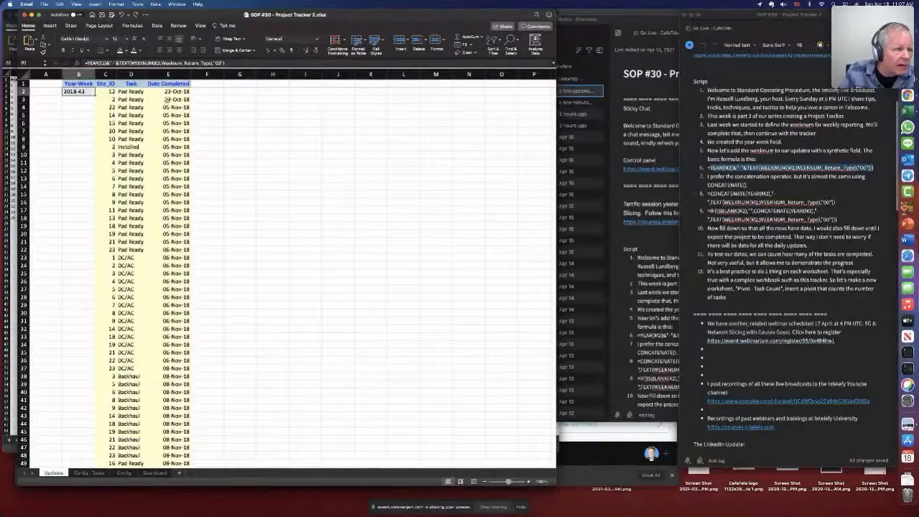
pyautogui.click(79, 99)
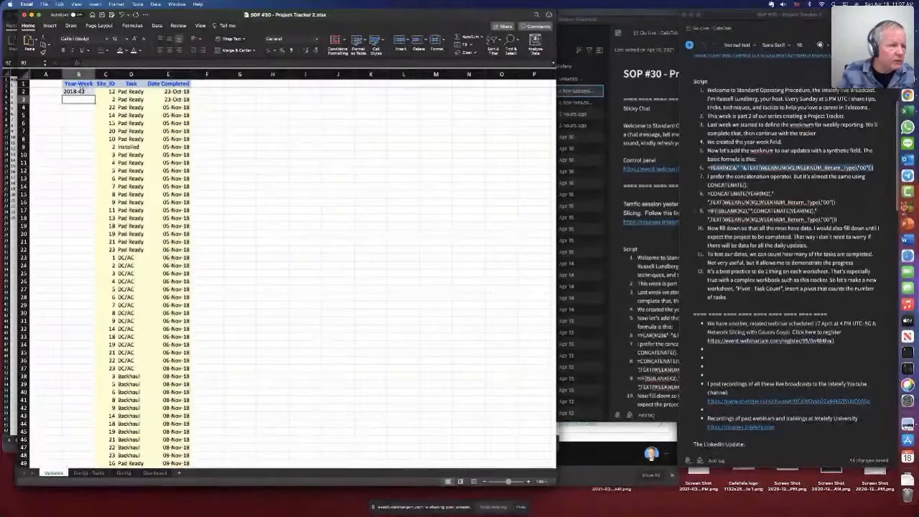
pyautogui.click(80, 91)
pyautogui.press('super+c')
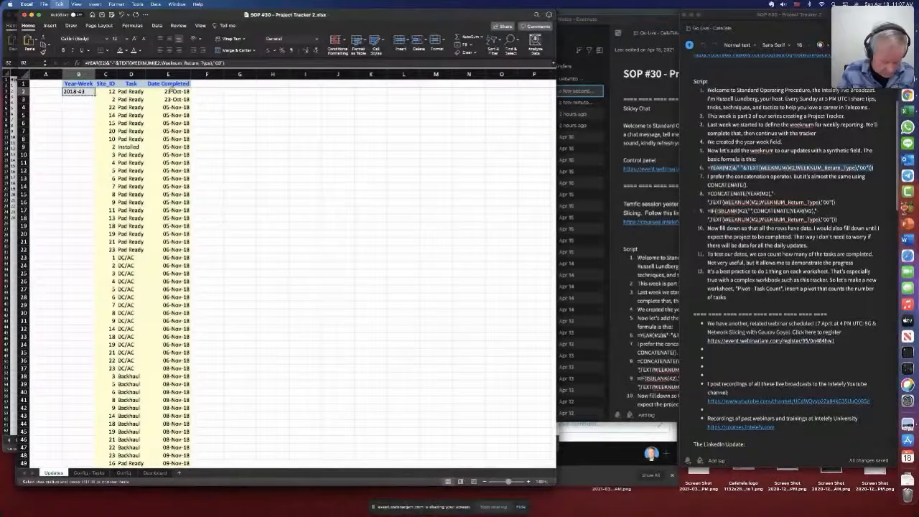
pyautogui.click(383, 92)
pyautogui.press('Escape')
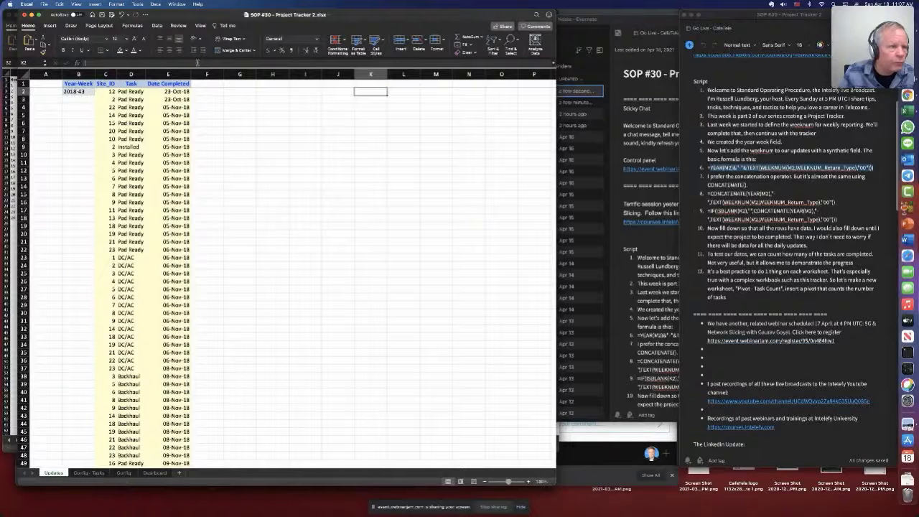
pyautogui.write('2018 43')
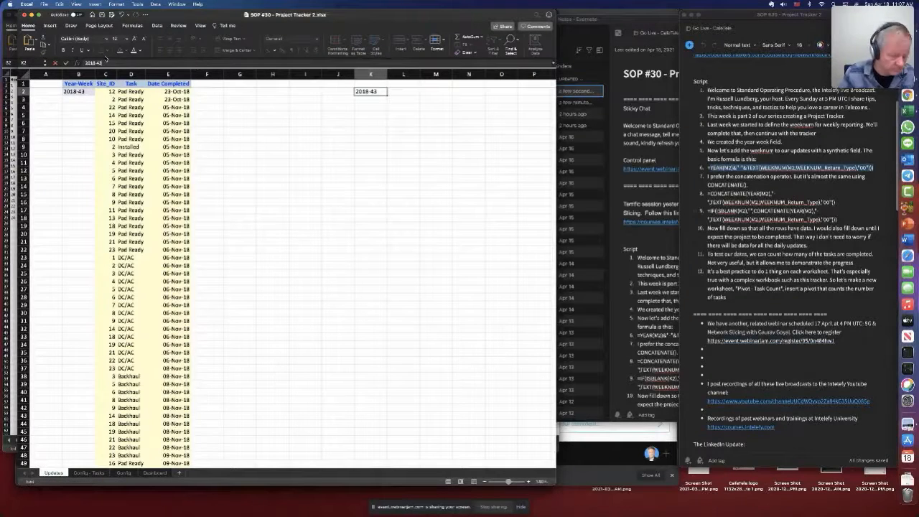
pyautogui.press('Escape')
pyautogui.press('super+Left')
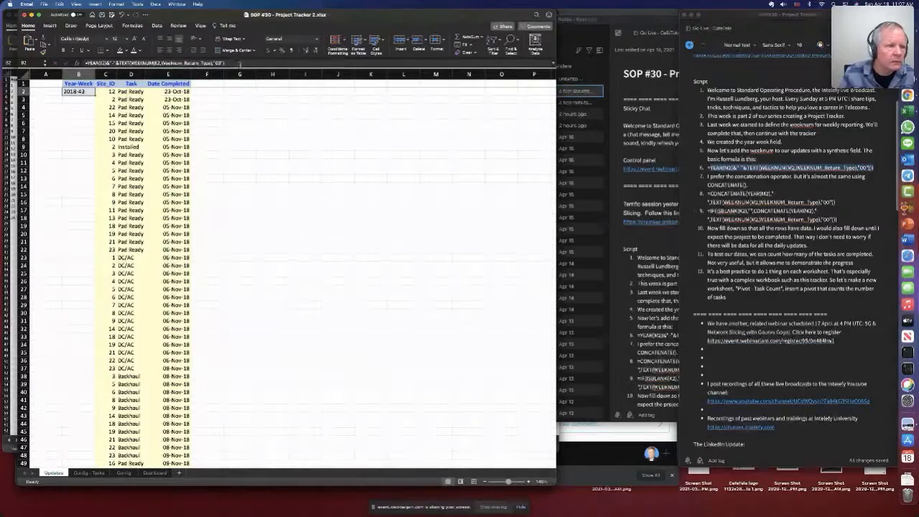
# Step: Copy the B2 formula without its equals sign and paste it as plain text into K2
pyautogui.click(86, 63)
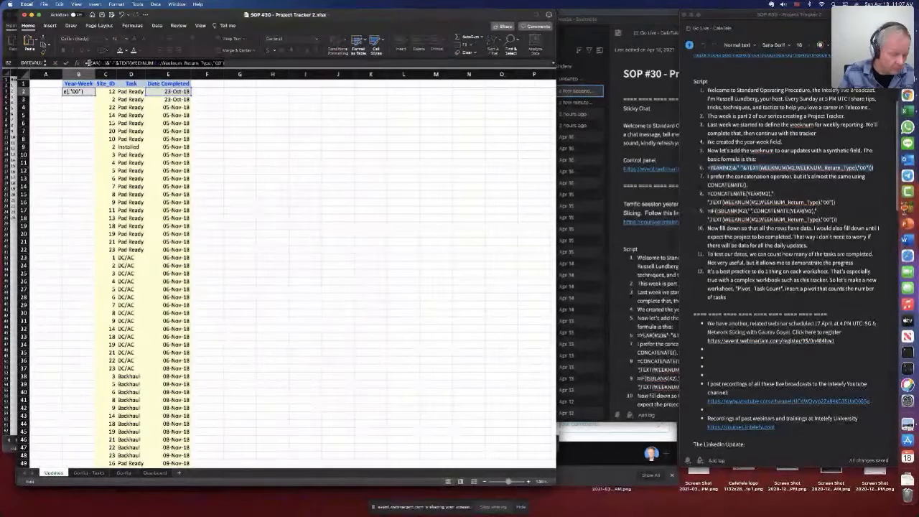
pyautogui.write('-')
pyautogui.press('Return')
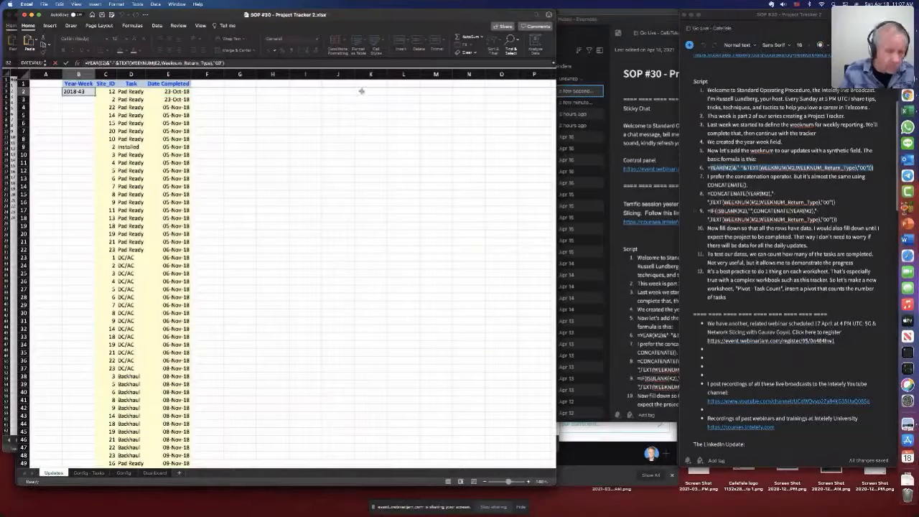
pyautogui.click(362, 92)
pyautogui.click(147, 61)
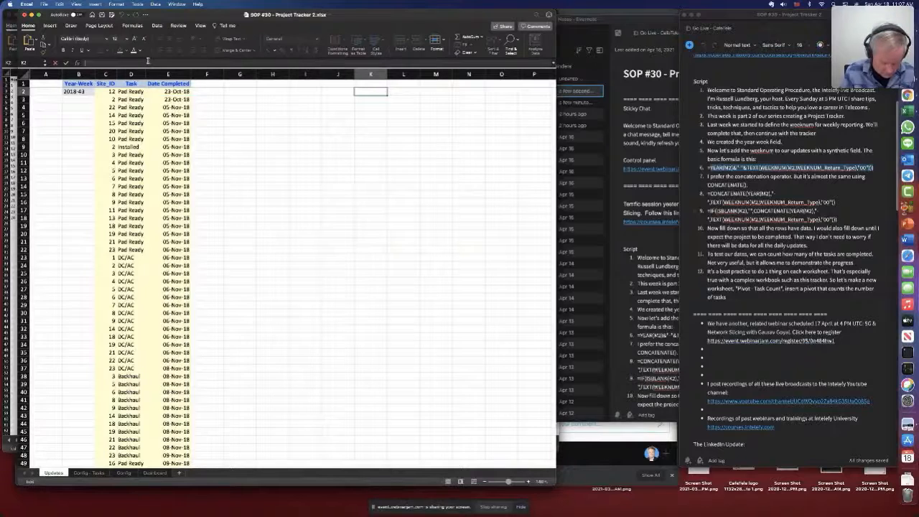
pyautogui.press('super+v')
pyautogui.press('Return')
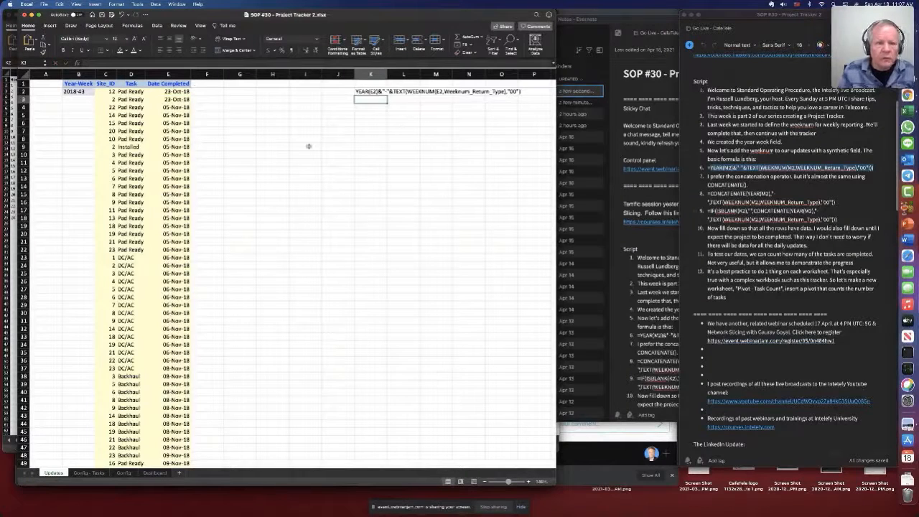
# Step: Autofit column K to the width of the formula text in K2
pyautogui.press('Up')
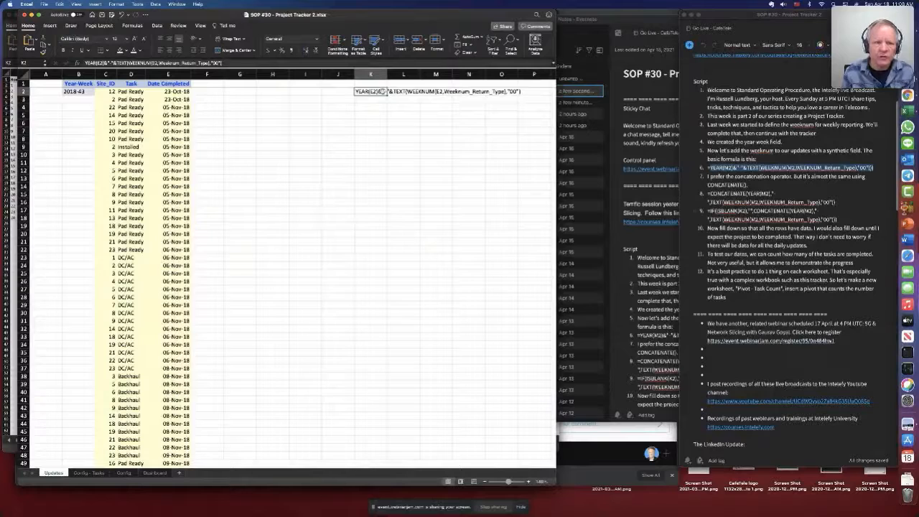
pyautogui.click(395, 100)
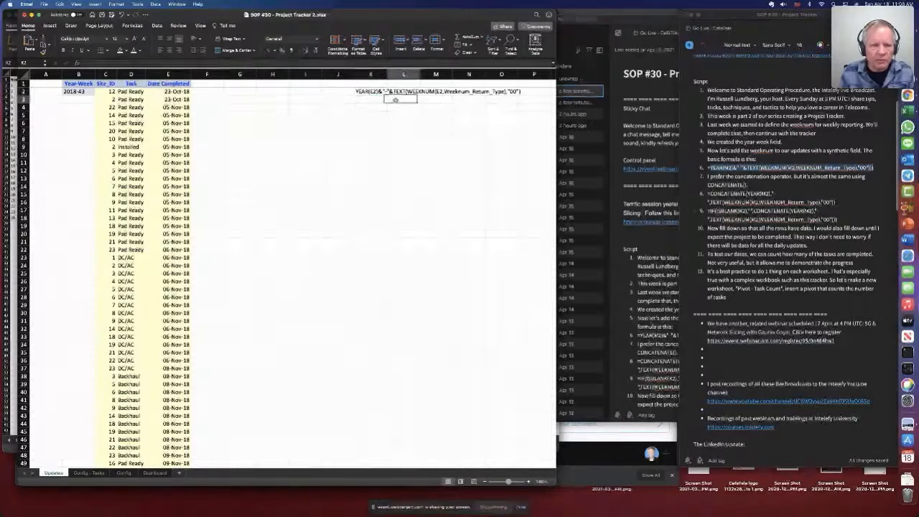
pyautogui.click(366, 92)
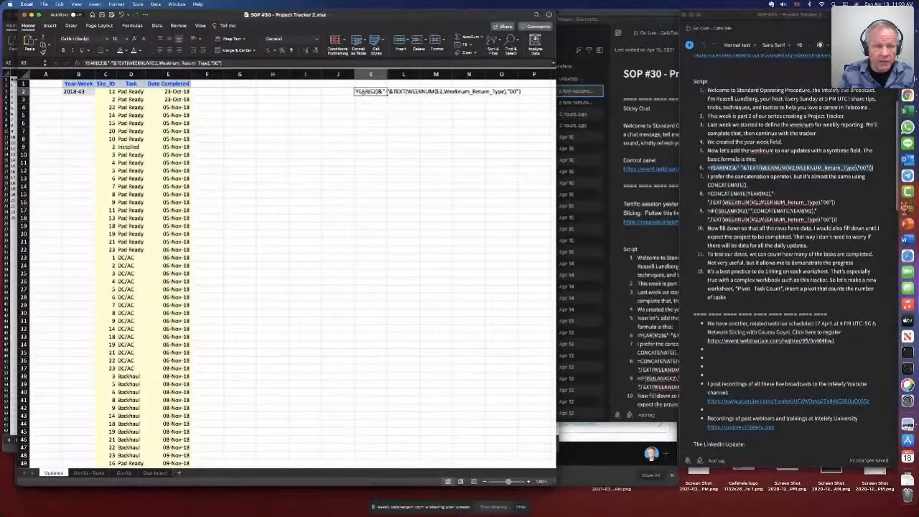
pyautogui.moveTo(387, 74); pyautogui.dragTo(386, 75)
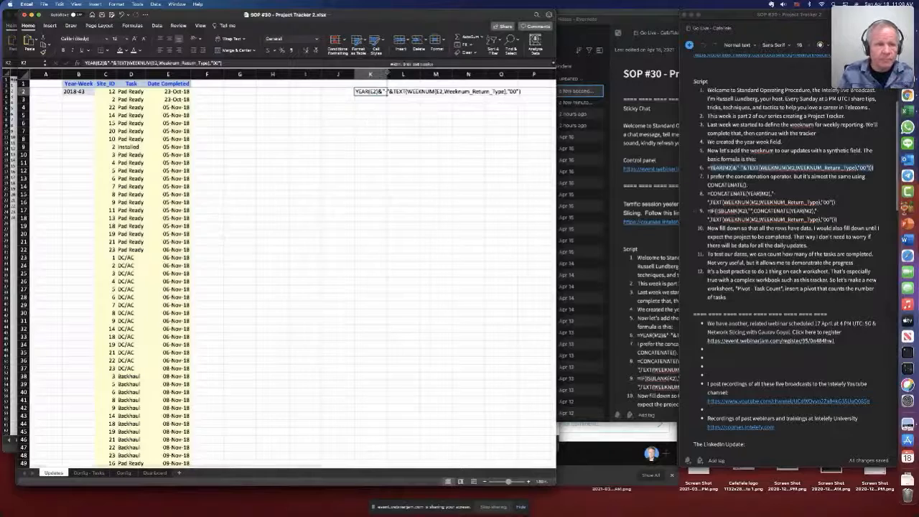
pyautogui.doubleClick(387, 74)
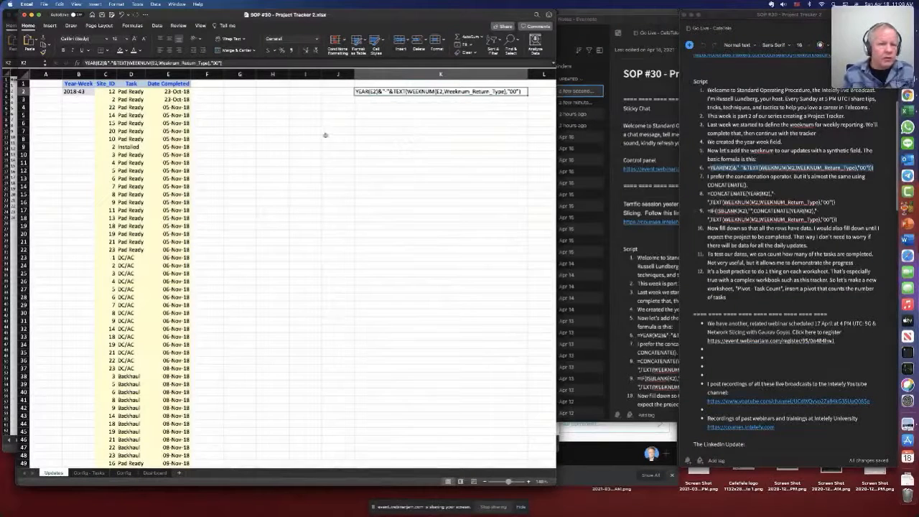
# Step: Fill the K2 formula text down to K3 and rewrite it as concatenate(YEAR(E2),"-",TEXT(WEEKNUM(E2,Weeknum_Return_Type),"00"))
pyautogui.moveTo(528, 95); pyautogui.dragTo(531, 102)
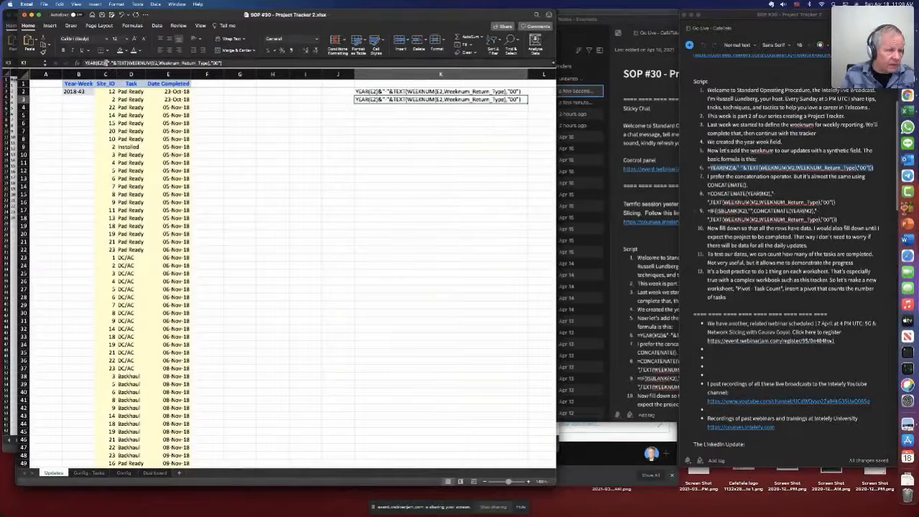
pyautogui.click(105, 63)
pyautogui.press('BackSpace')
pyautogui.write(',')
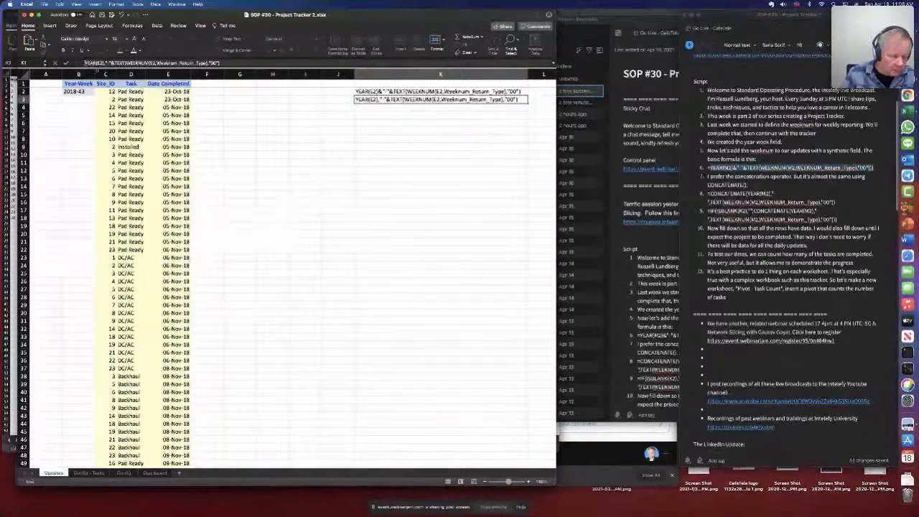
pyautogui.write('concatenate')
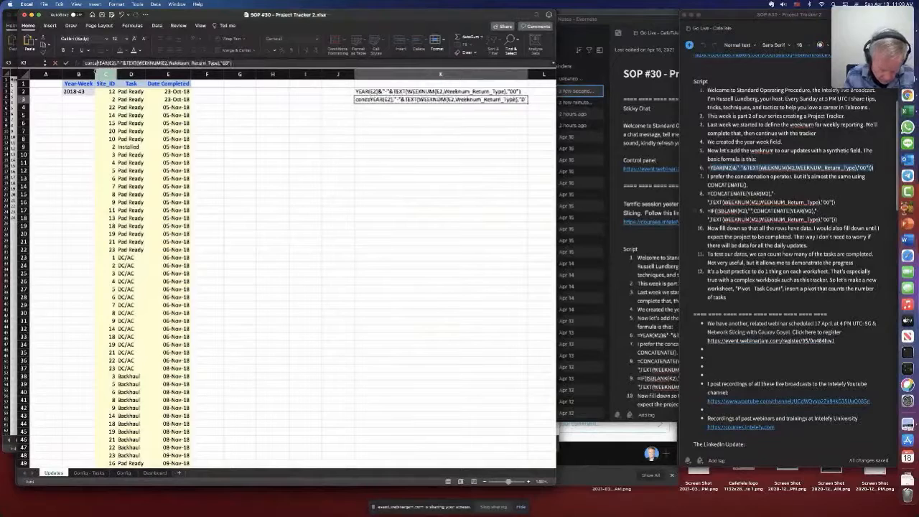
pyautogui.write('(')
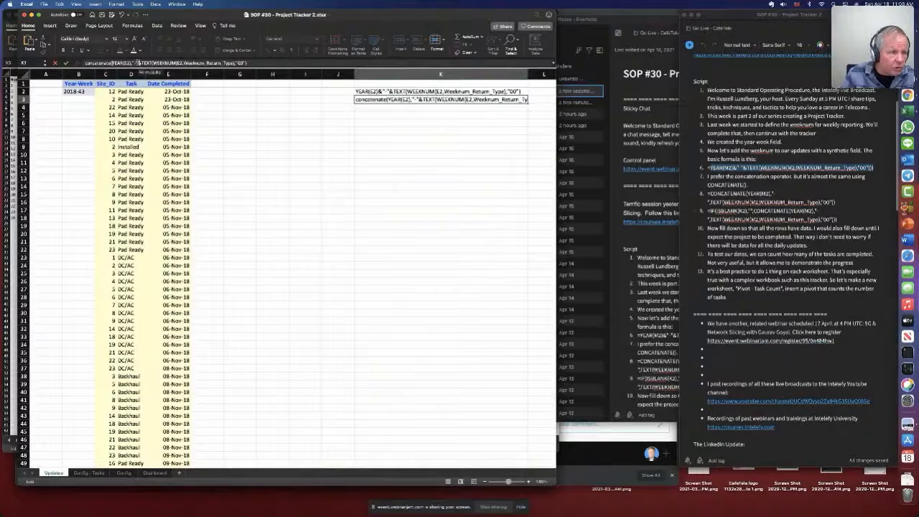
pyautogui.click(141, 63)
pyautogui.press('BackSpace')
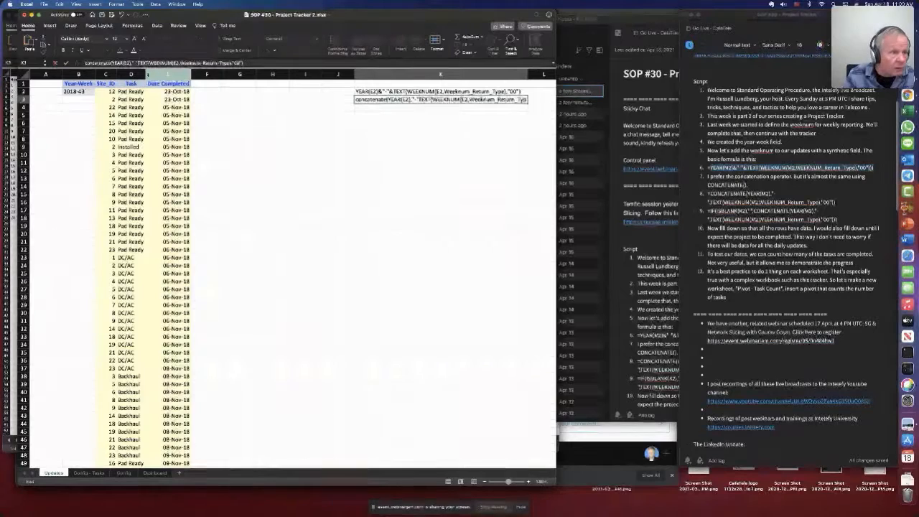
pyautogui.write(',')
pyautogui.click(255, 63)
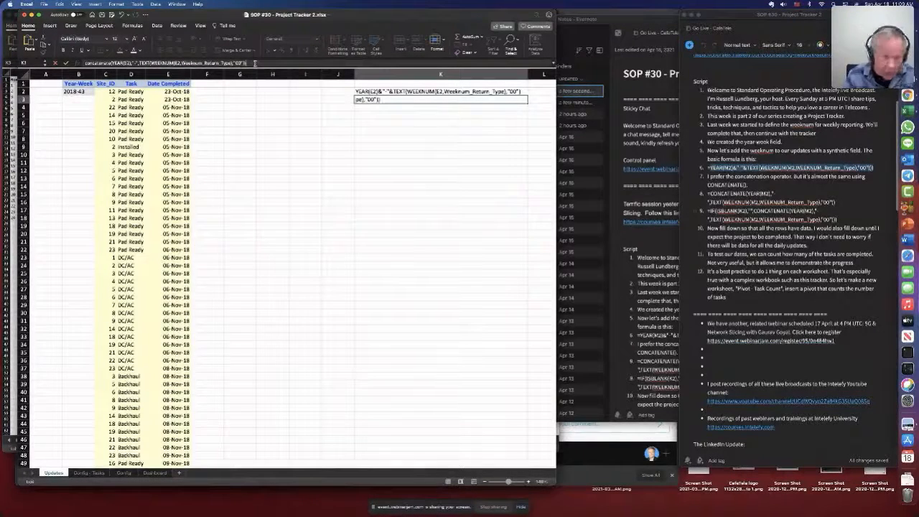
pyautogui.press('Return')
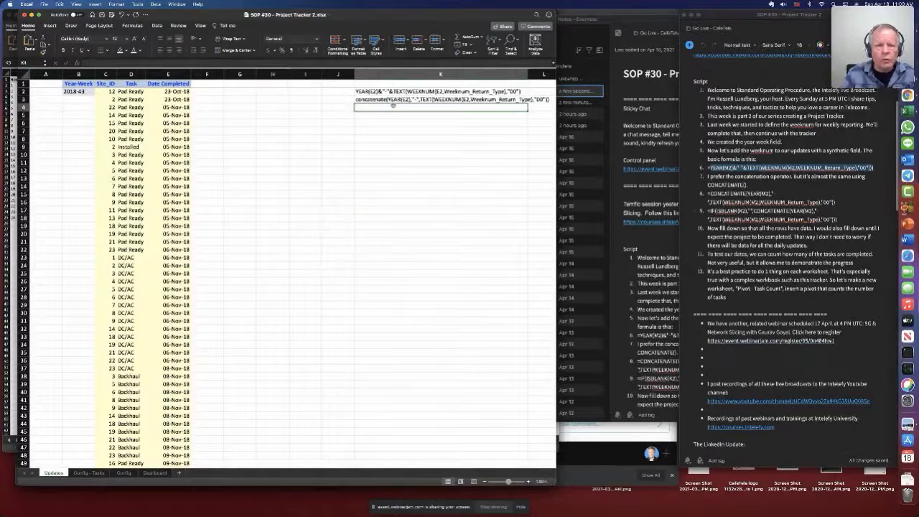
# Step: Copy the concatenate text from K3 and enter it in B3 as a formula with a leading equals sign
pyautogui.press('Up')
pyautogui.click(244, 64)
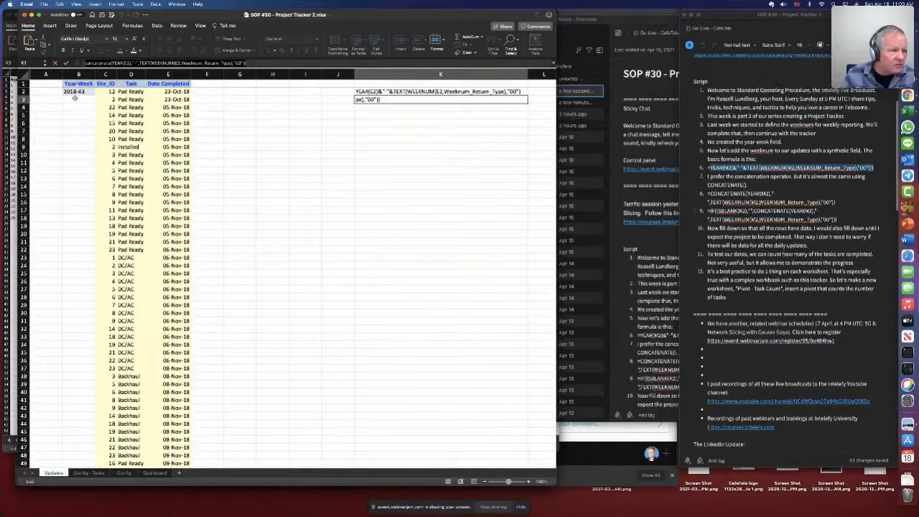
pyautogui.click(66, 63)
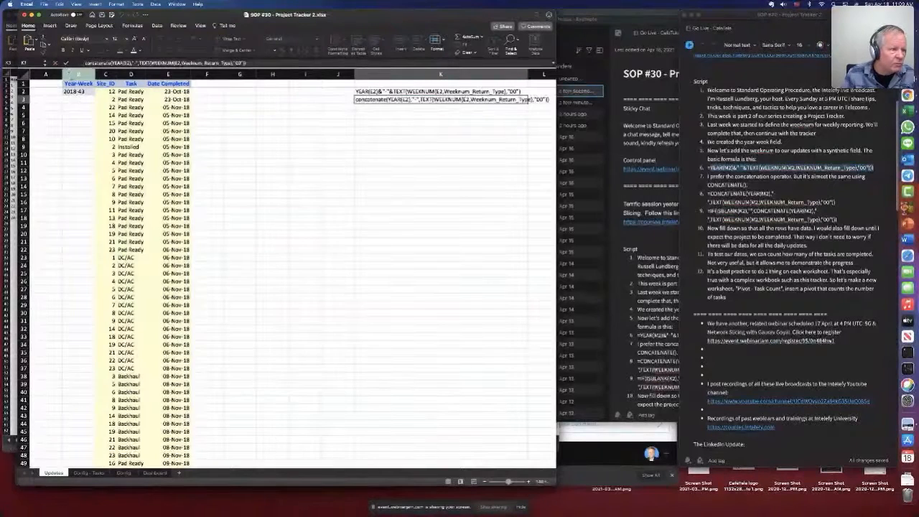
pyautogui.click(78, 98)
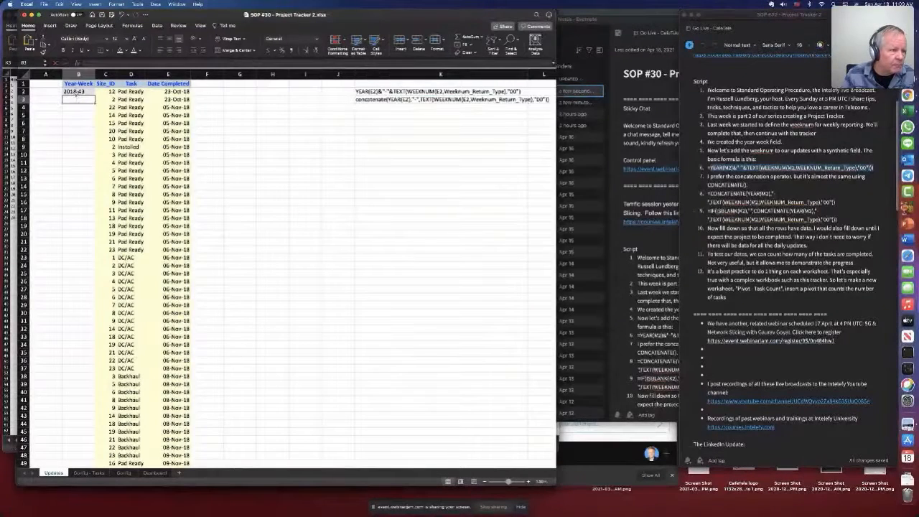
pyautogui.click(97, 63)
pyautogui.write('=')
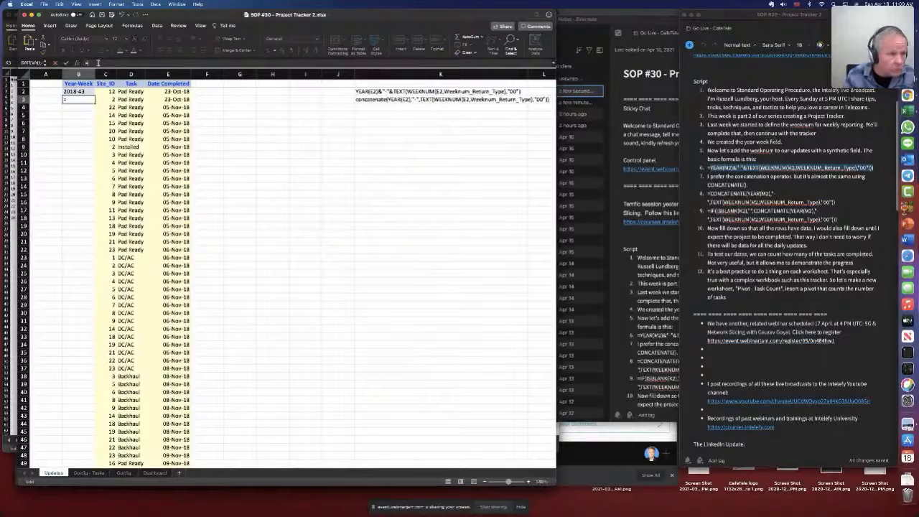
pyautogui.write('concatenate(YEAR(E2),"-",TEXT(WEEKNUM(E2,Weeknum_Return_Type),"00")')
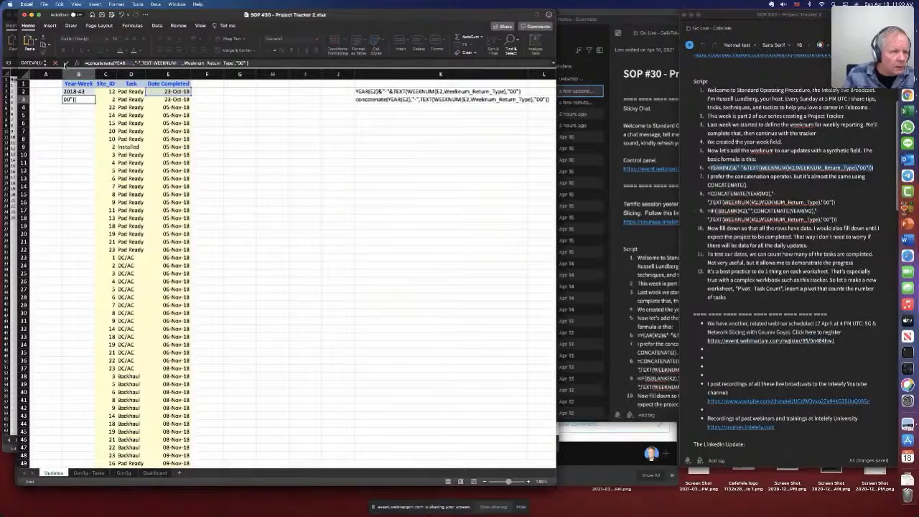
pyautogui.click(64, 64)
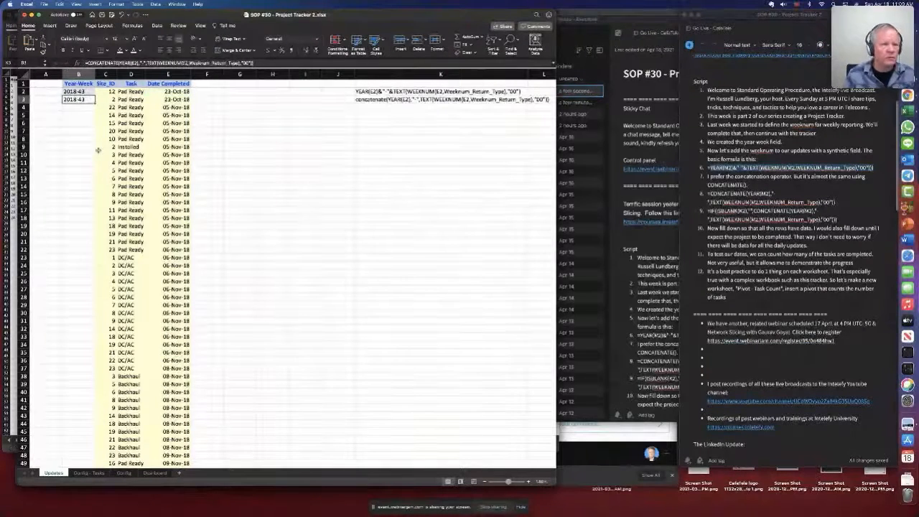
pyautogui.click(372, 93)
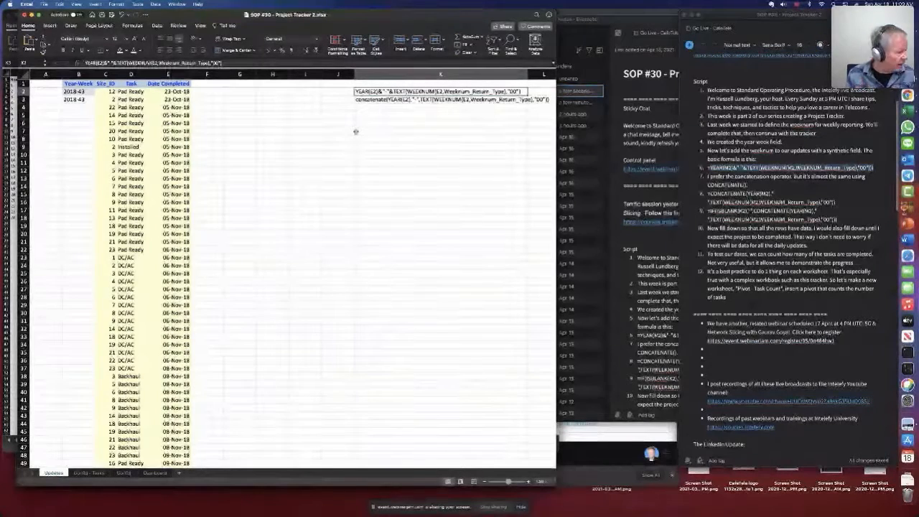
pyautogui.click(454, 99)
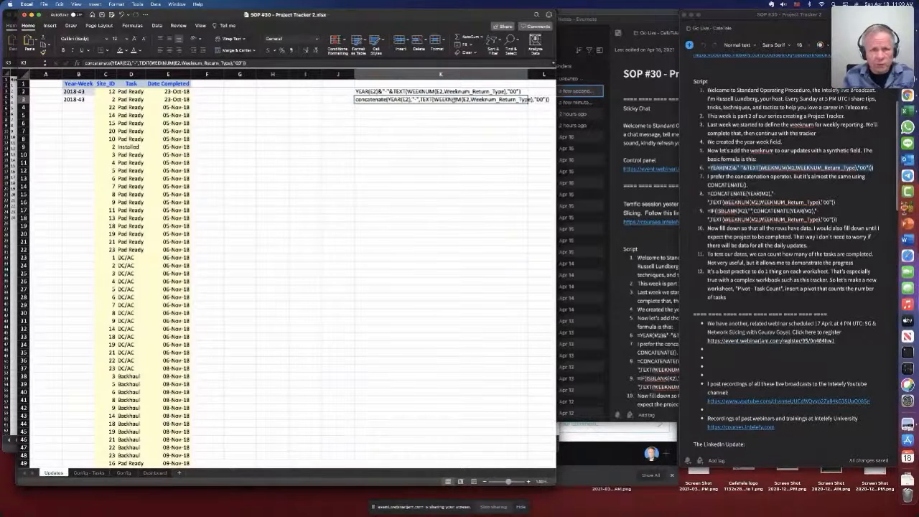
pyautogui.hscroll(1, 258, 102)
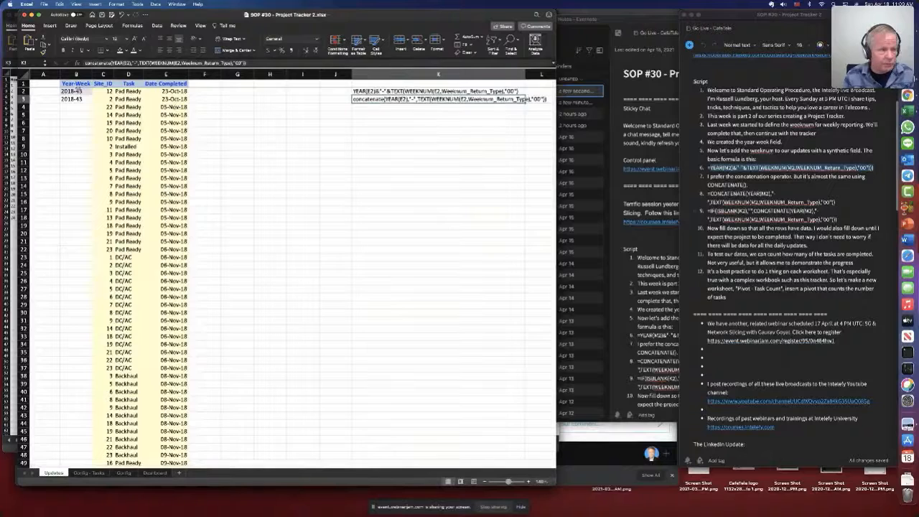
# Step: Fill the & operator Year-Week formula from B2 down over B3 and through the last data row
pyautogui.click(89, 92)
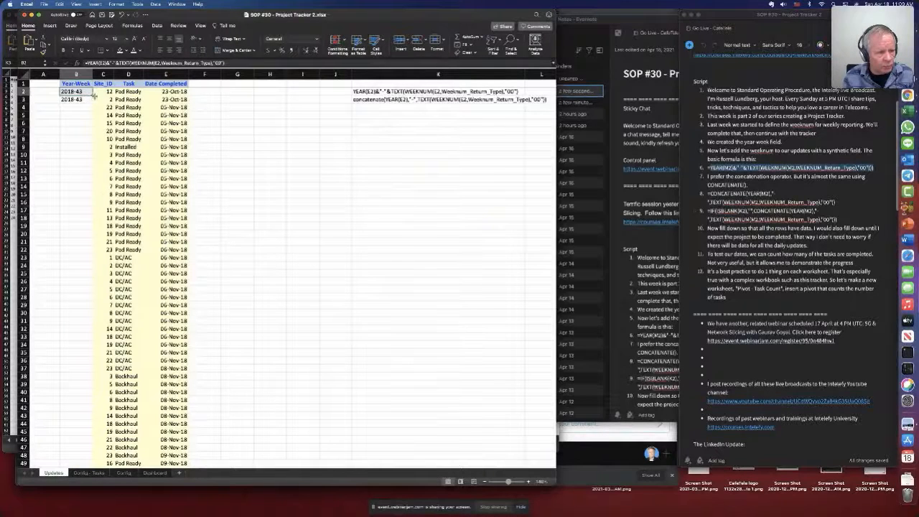
pyautogui.moveTo(92, 96); pyautogui.dragTo(93, 103)
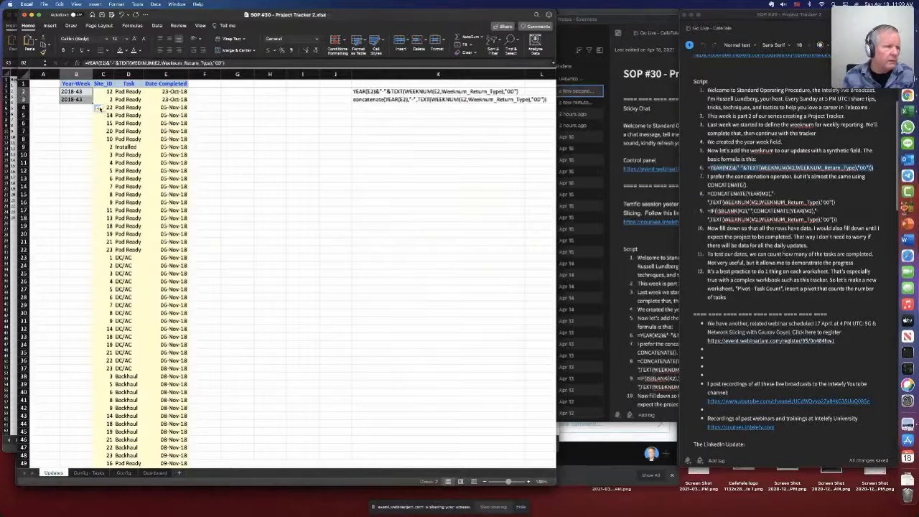
pyautogui.doubleClick(93, 103)
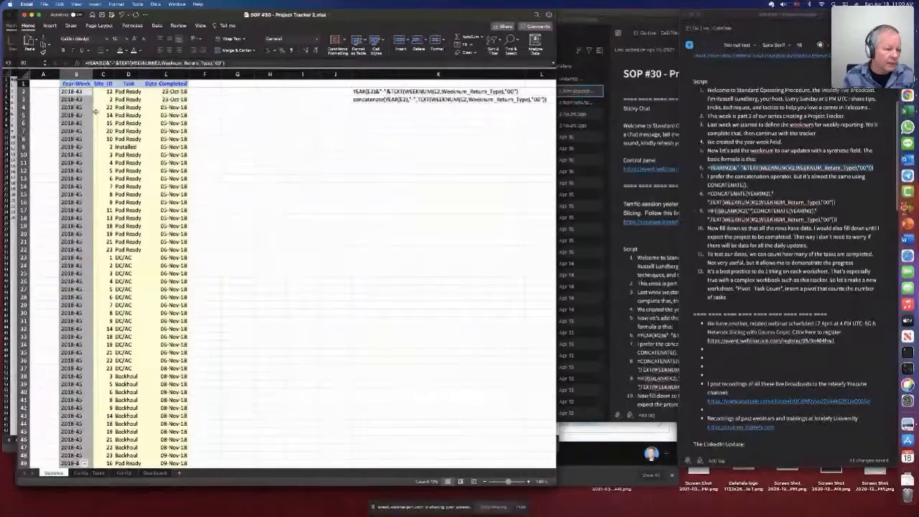
# Step: Review the filled Year-Week values against the Date Completed dates down to the last data row
pyautogui.scroll(-1, 129, 273)
pyautogui.scroll(-20, 90, 159)
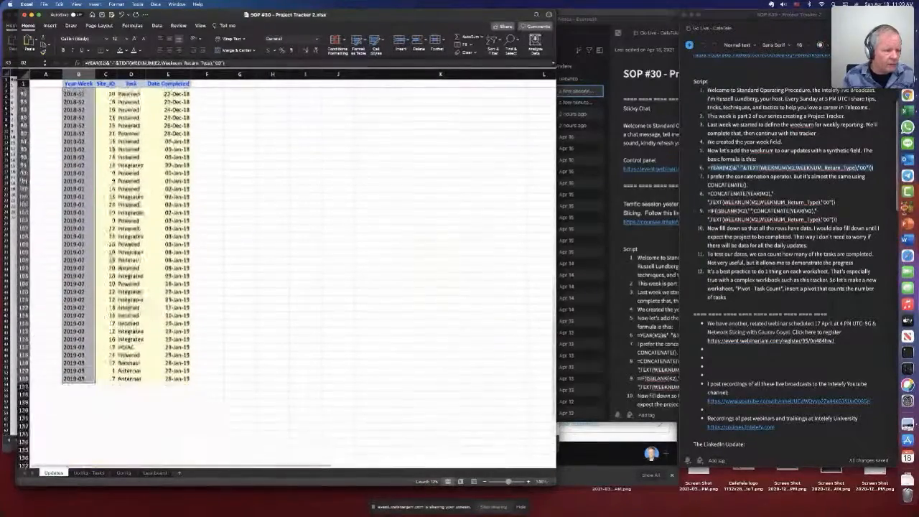
pyautogui.scroll(10, 91, 160)
pyautogui.hscroll(2, 91, 159)
pyautogui.scroll(2, 91, 159)
pyautogui.click(91, 159)
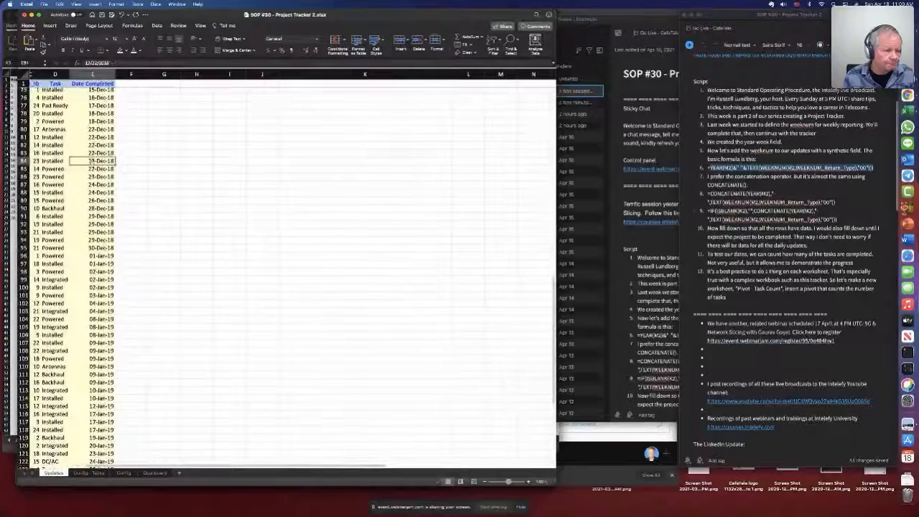
pyautogui.press('Left')
pyautogui.press('Left')
pyautogui.press('Left')
pyautogui.press('Left')
pyautogui.press('Right')
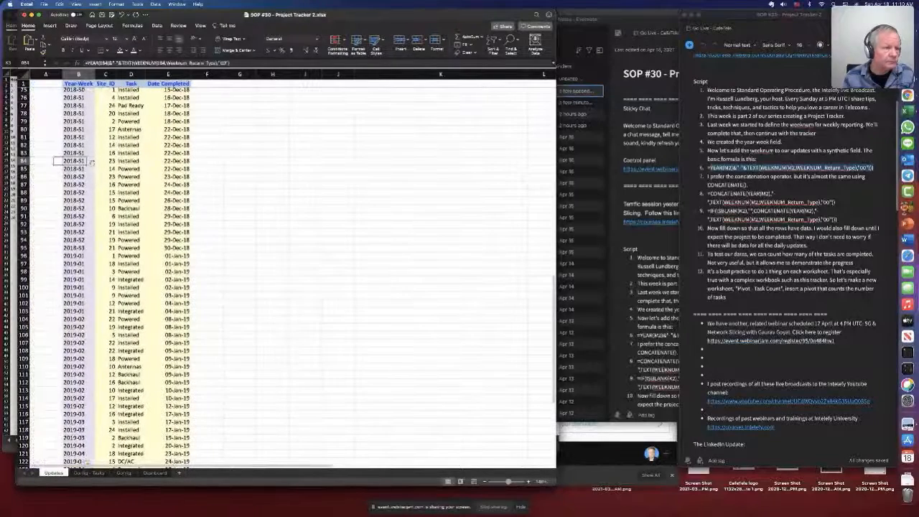
pyautogui.press('Right')
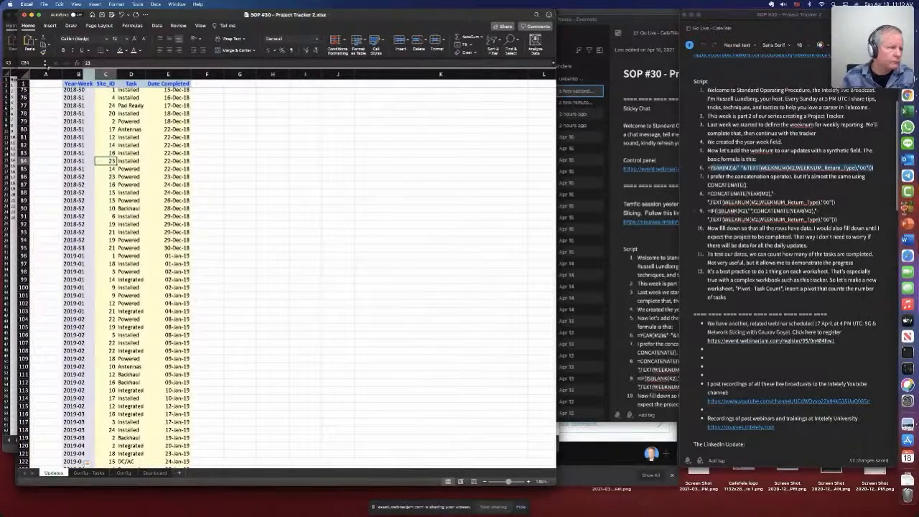
# Step: Narrow the empty column A on the Updates sheet to a thin margin
pyautogui.moveTo(60, 74); pyautogui.dragTo(37, 74)
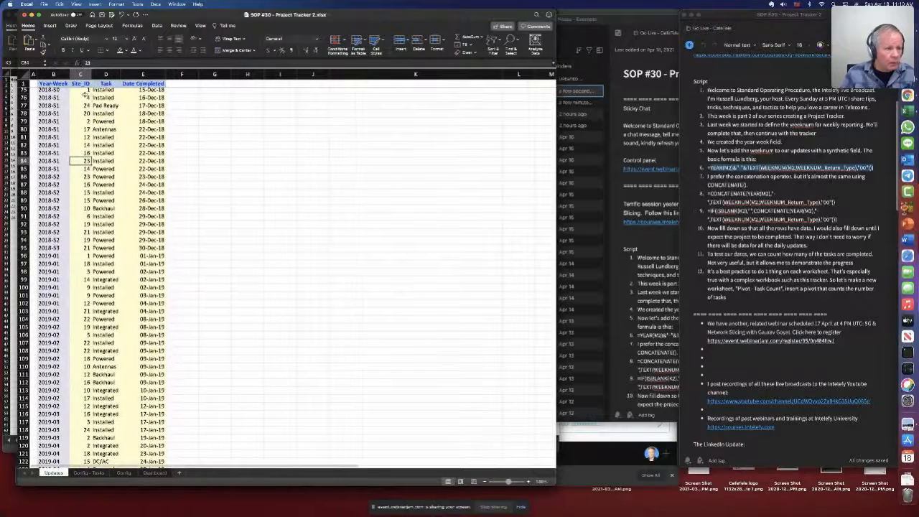
pyautogui.click(85, 97)
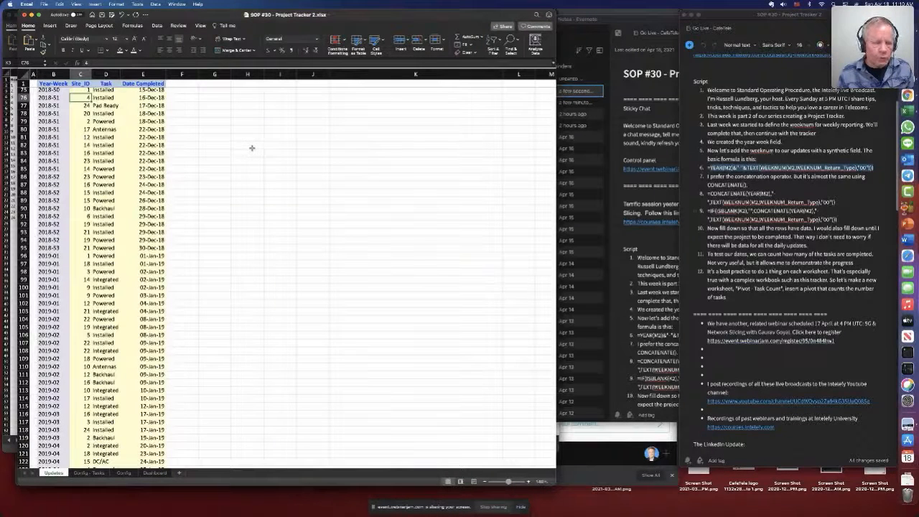
pyautogui.click(251, 145)
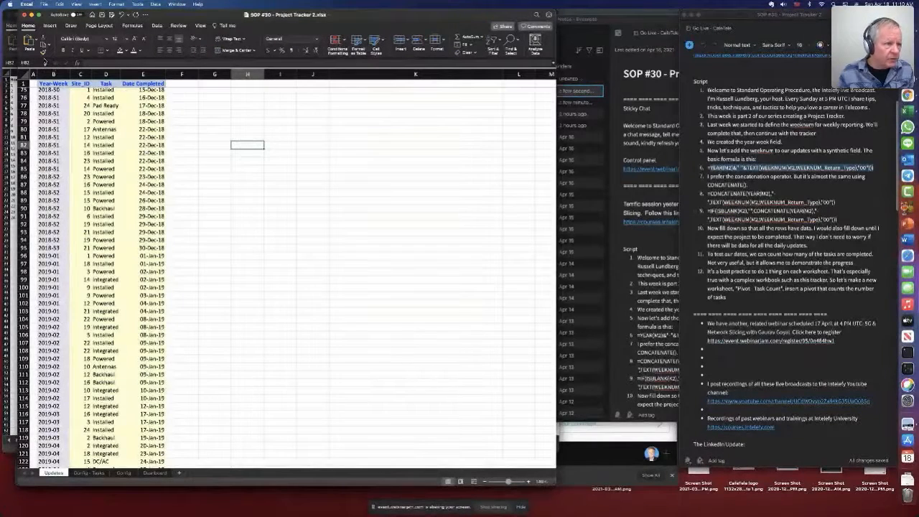
# Step: Add a new worksheet after Updates and name it "Pivoty - Tasks Complete"
pyautogui.click(51, 26)
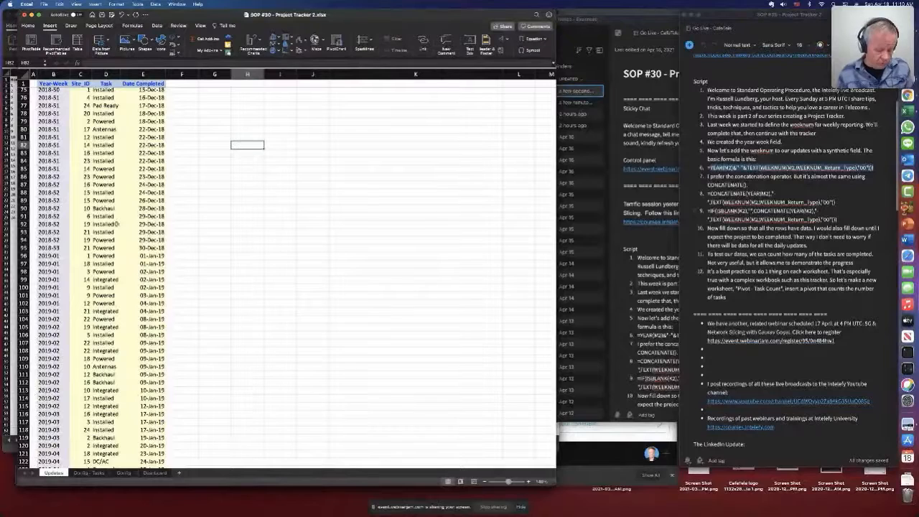
pyautogui.click(179, 473)
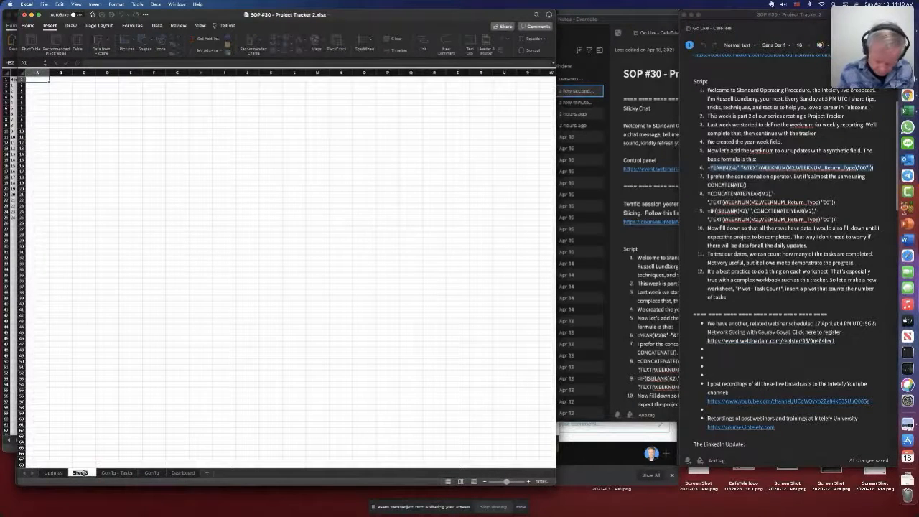
pyautogui.doubleClick(81, 474)
pyautogui.write('Pivot')
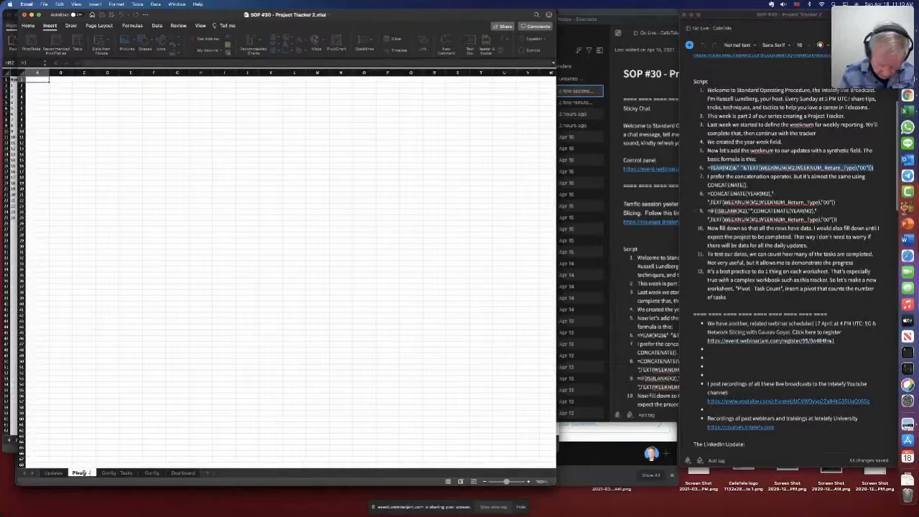
pyautogui.write(' - Tasks C')
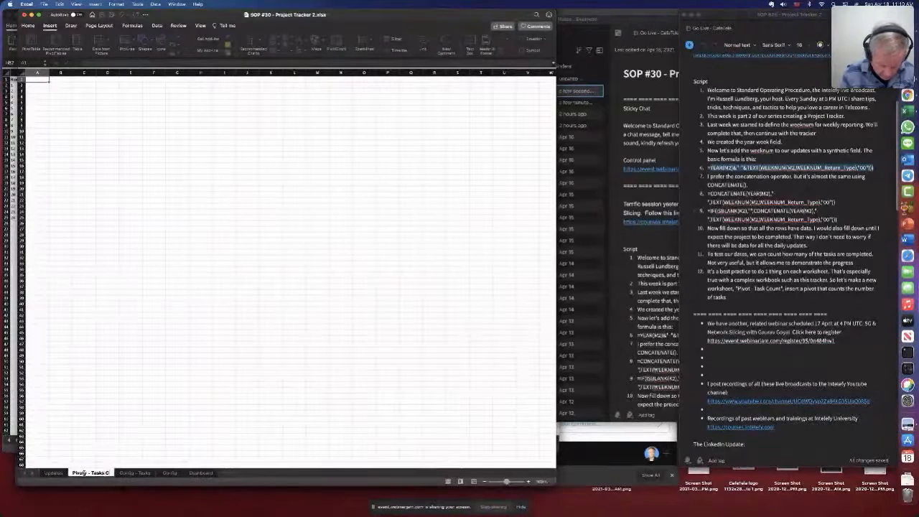
pyautogui.write('opm')
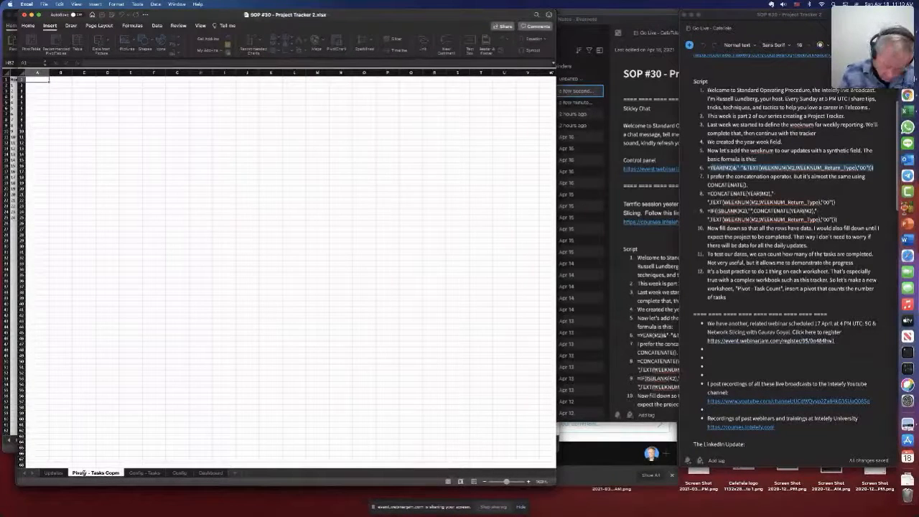
pyautogui.press('BackSpace')
pyautogui.press('BackSpace')
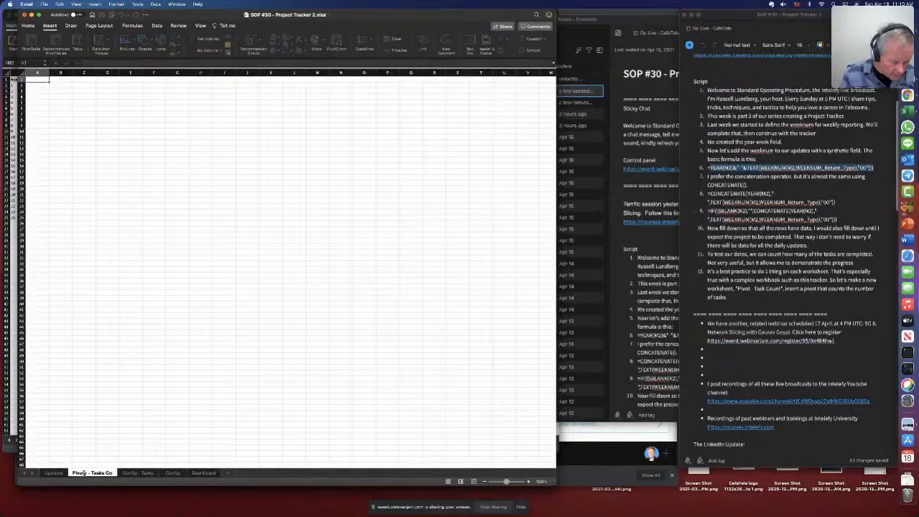
pyautogui.write('mplete')
pyautogui.press('Return')
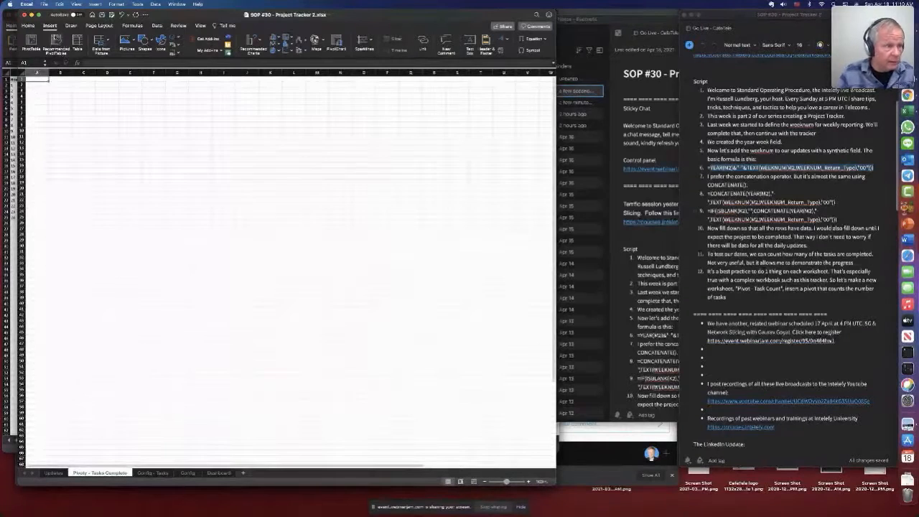
# Step: Insert a PivotTable at A1 of the new sheet, using the Year-Week through Date Completed data on the Updates sheet, headers included
pyautogui.click(31, 41)
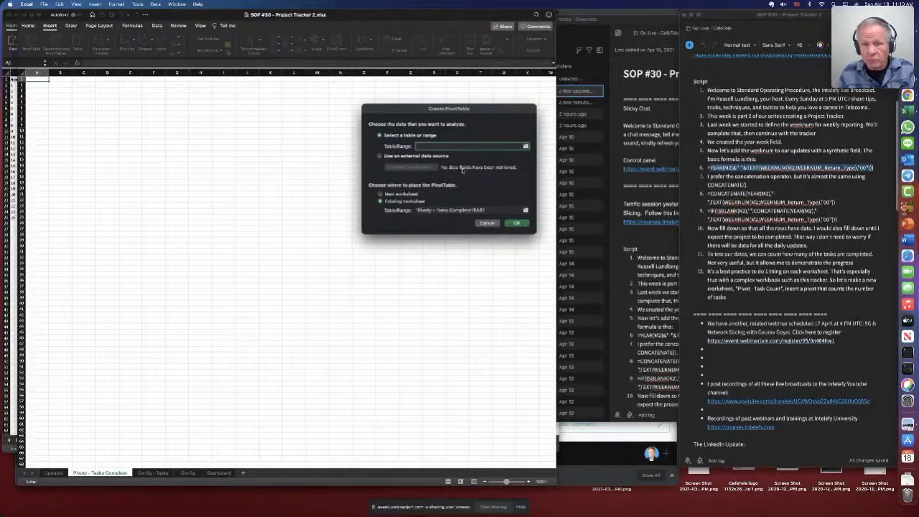
pyautogui.click(54, 473)
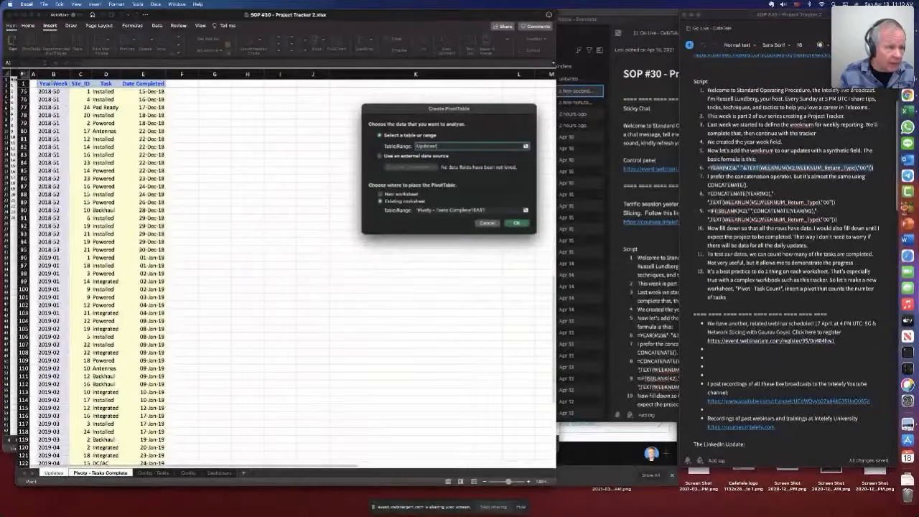
pyautogui.press('super+shift+Right')
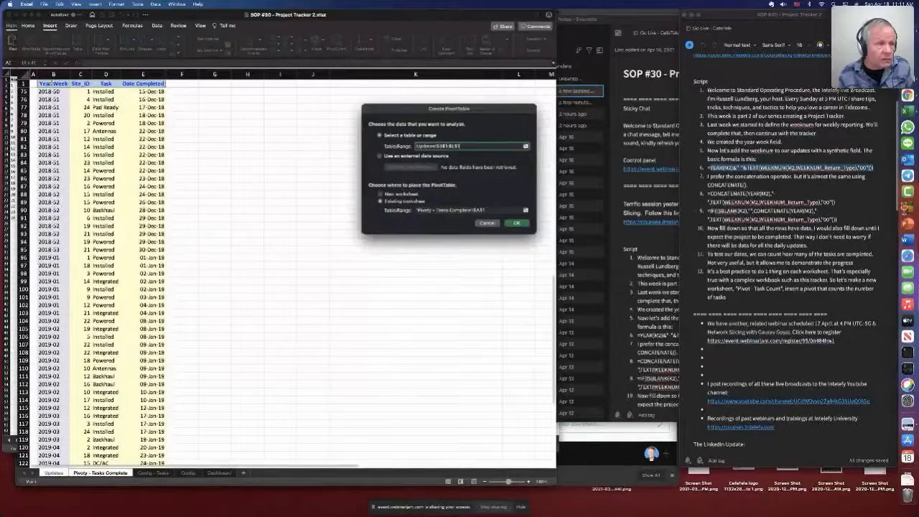
pyautogui.press('super+shift+Down')
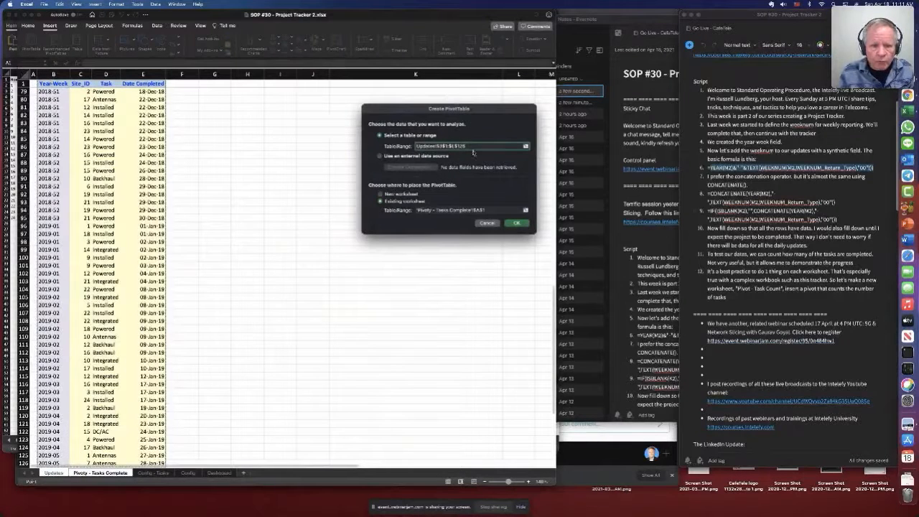
pyautogui.click(517, 223)
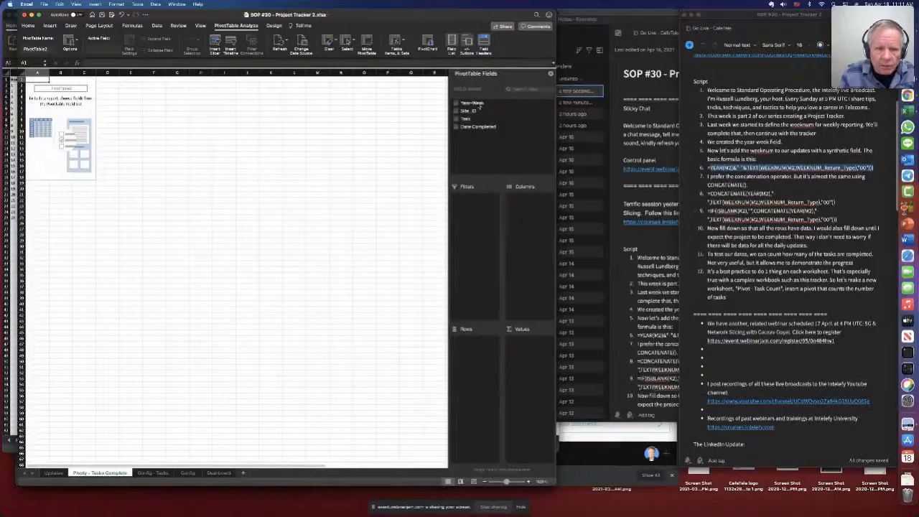
# Step: Lay out the PivotTable with Year-Week as rows and the count of Task as values
pyautogui.moveTo(479, 106); pyautogui.dragTo(482, 359)
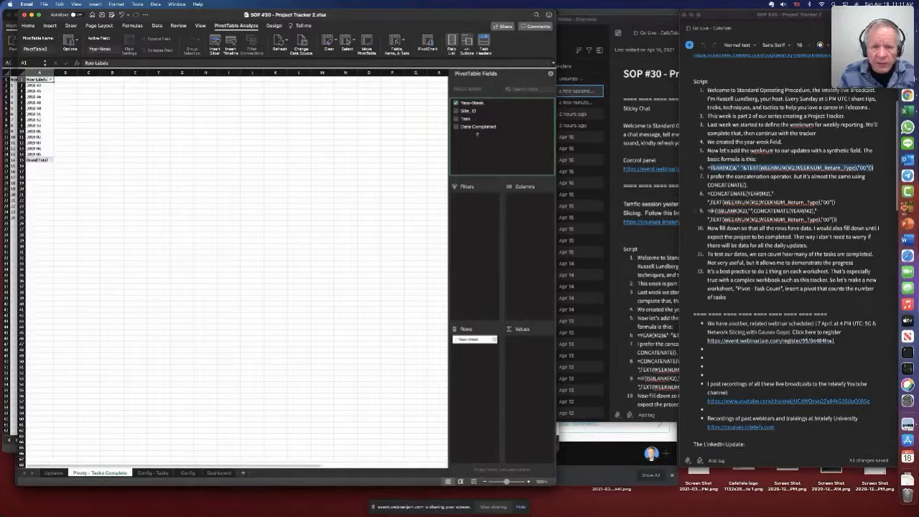
pyautogui.moveTo(465, 119); pyautogui.dragTo(536, 359)
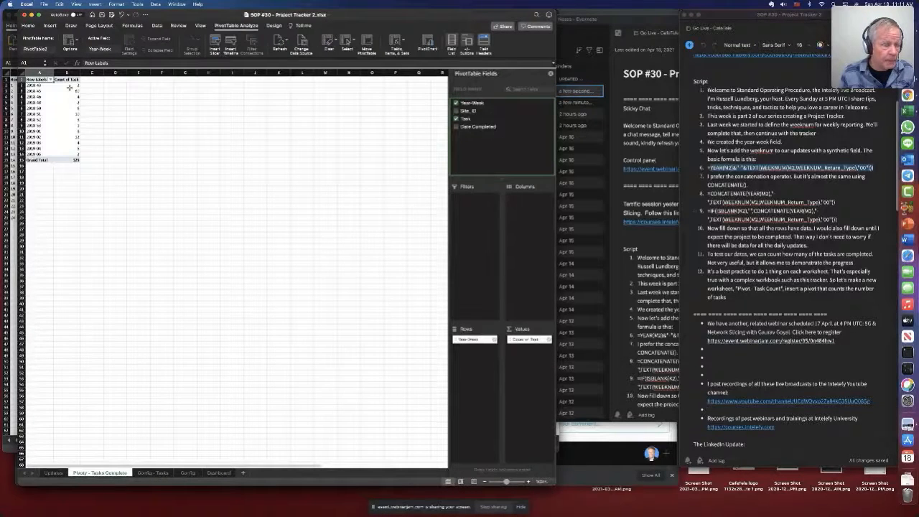
pyautogui.click(219, 474)
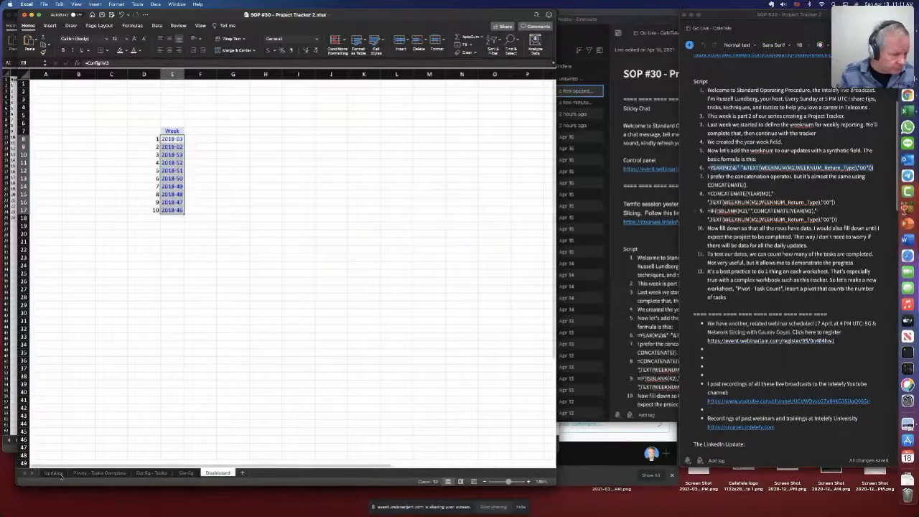
pyautogui.click(158, 473)
pyautogui.click(100, 474)
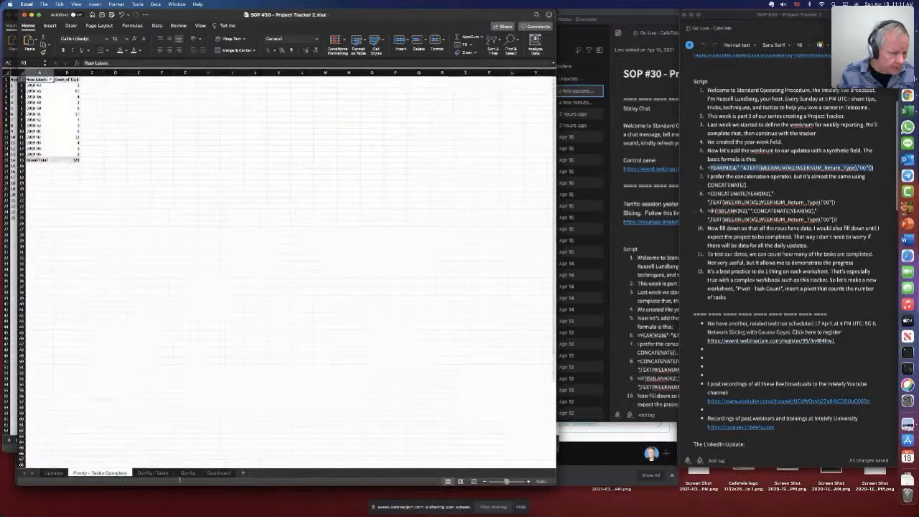
pyautogui.click(528, 482)
pyautogui.click(528, 481)
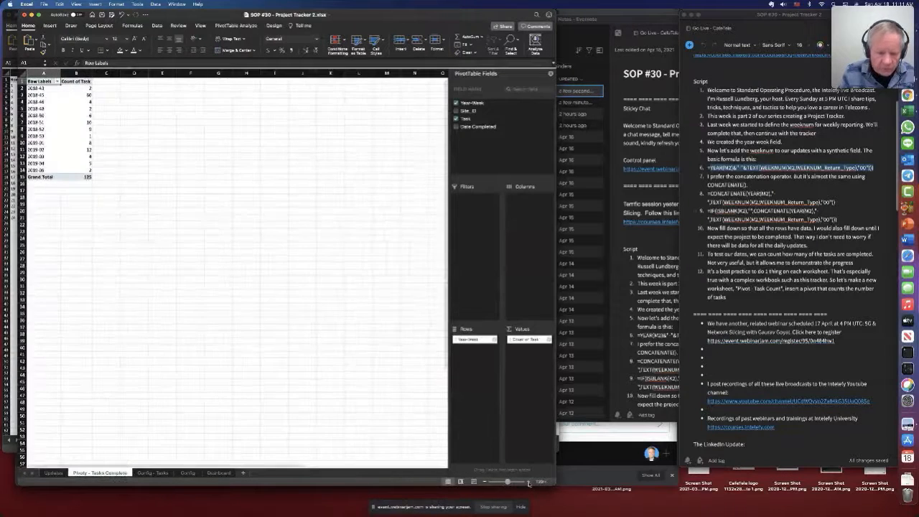
pyautogui.click(528, 482)
pyautogui.click(528, 482)
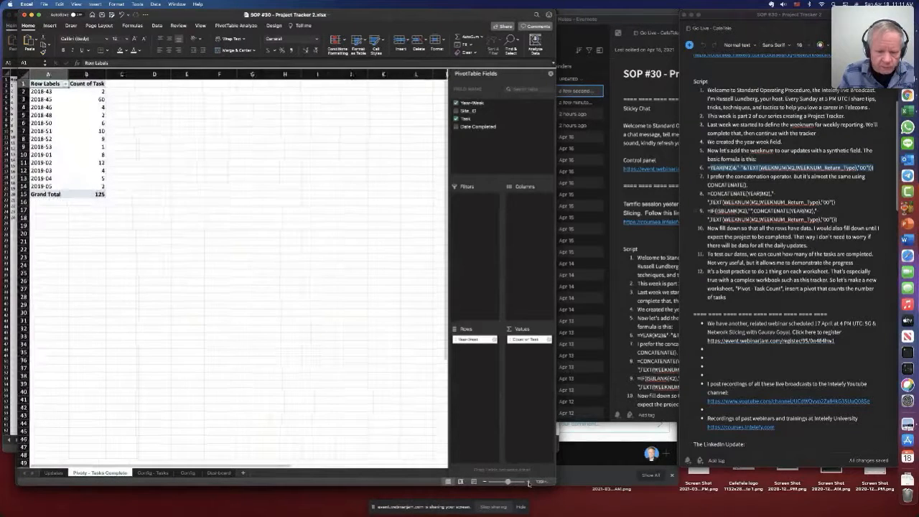
# Step: Enter the header "Tasks Completed" in F7 on the Dashboard sheet, beside the Week header
pyautogui.click(219, 473)
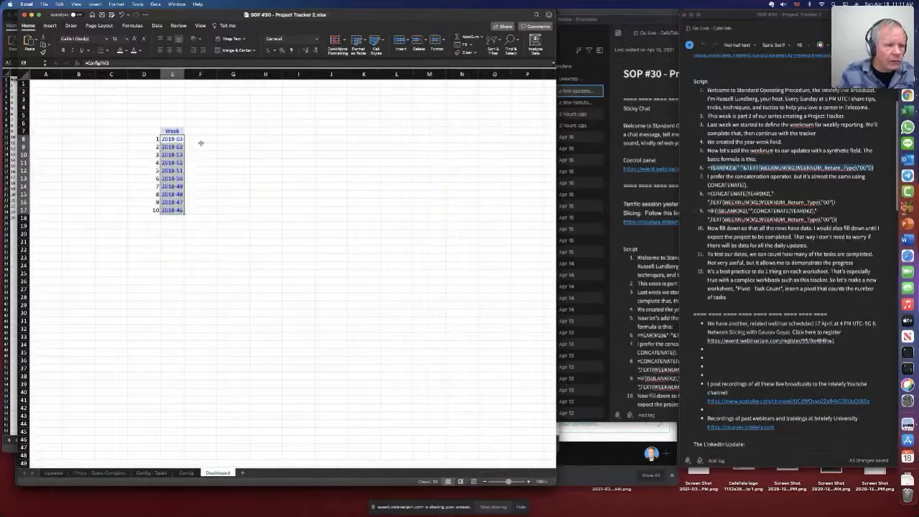
pyautogui.click(203, 140)
pyautogui.doubleClick(207, 131)
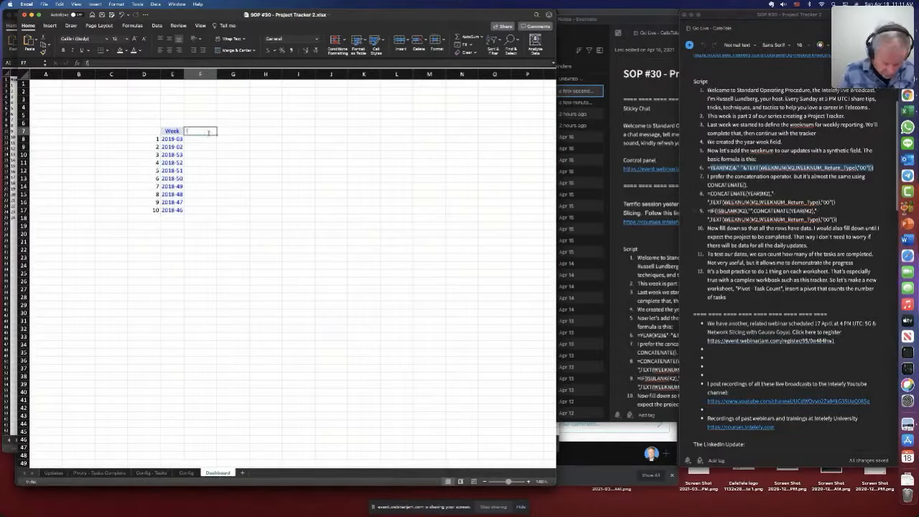
pyautogui.write('Tasks Com')
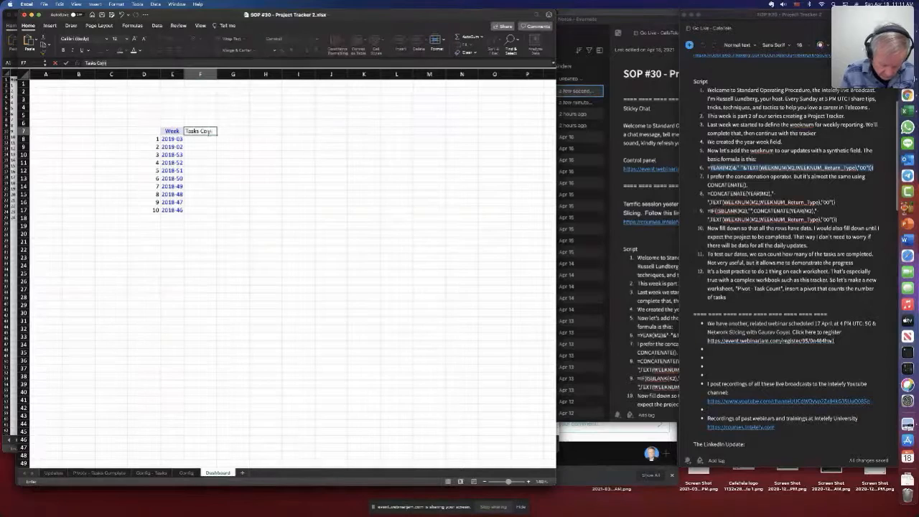
pyautogui.write('pleted')
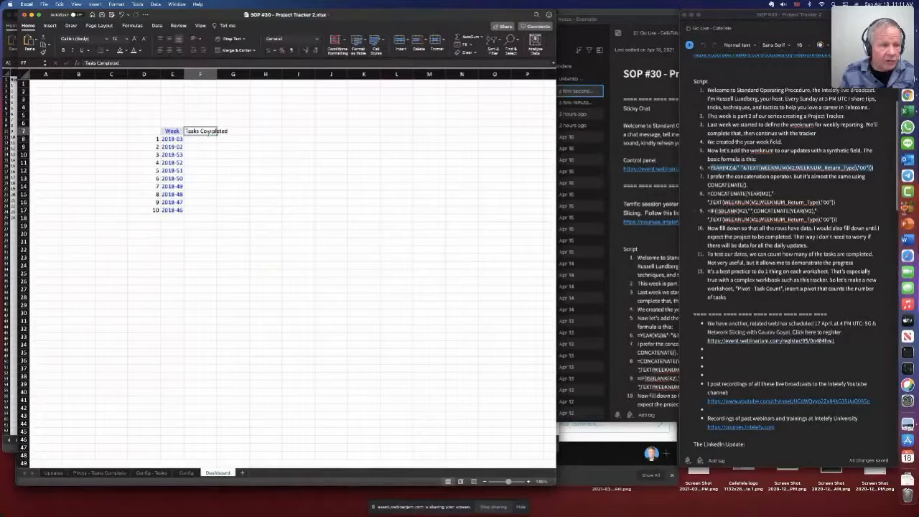
# Step: Add a formula in Dashboard cell F8 that pulls the PivotTable's Count of Task for week 2018-43
pyautogui.click(198, 140)
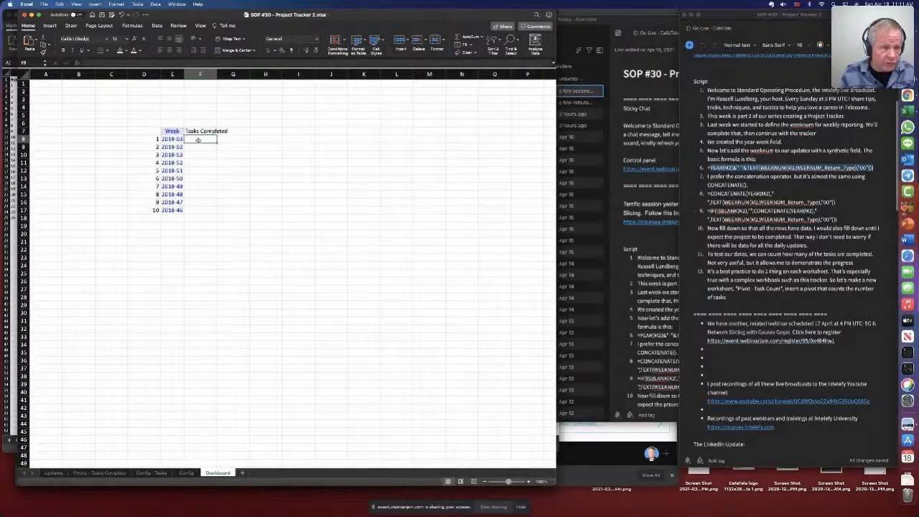
pyautogui.write('=')
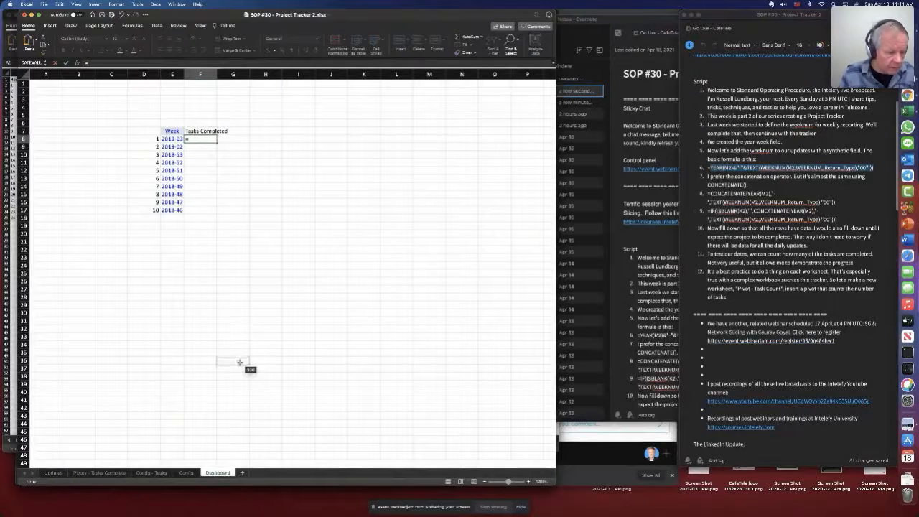
pyautogui.click(100, 473)
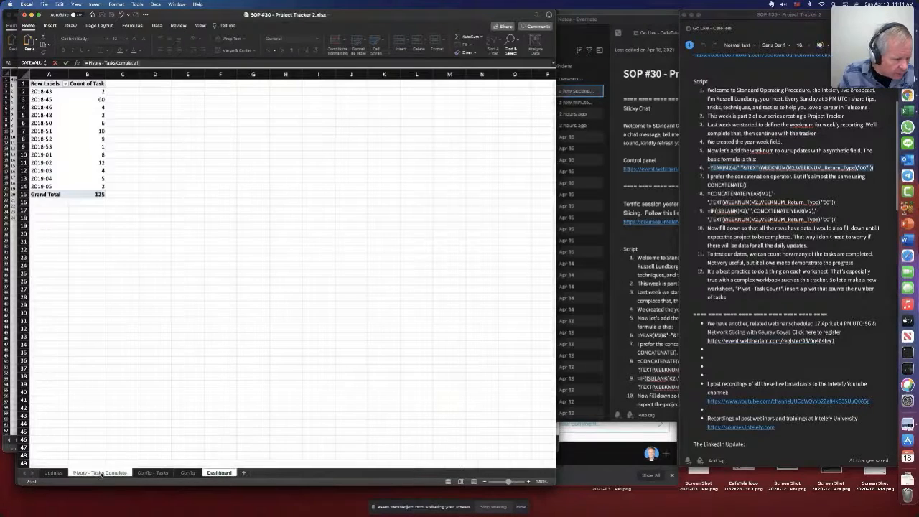
pyautogui.click(94, 98)
pyautogui.press('Return')
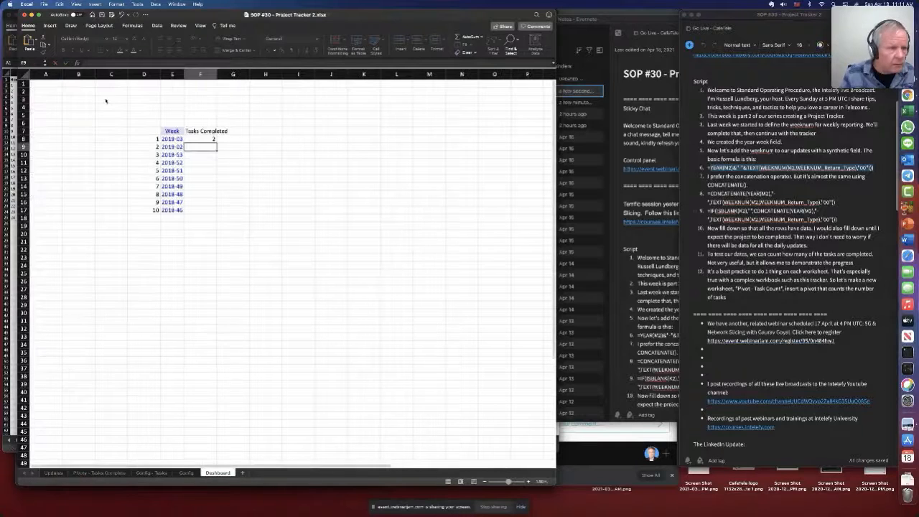
# Step: Rename the PivotTable worksheet as "Pivot - Tasks Complete"
pyautogui.click(99, 473)
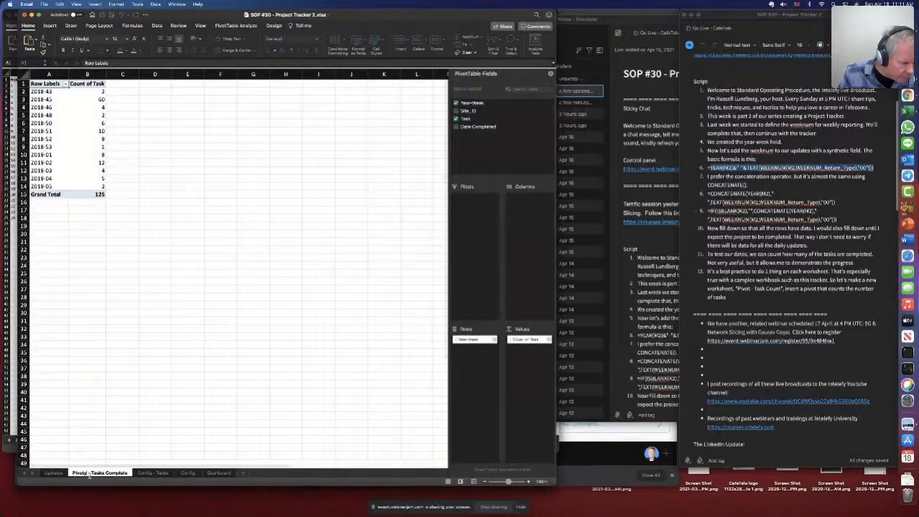
pyautogui.press('BackSpace')
pyautogui.press('Return')
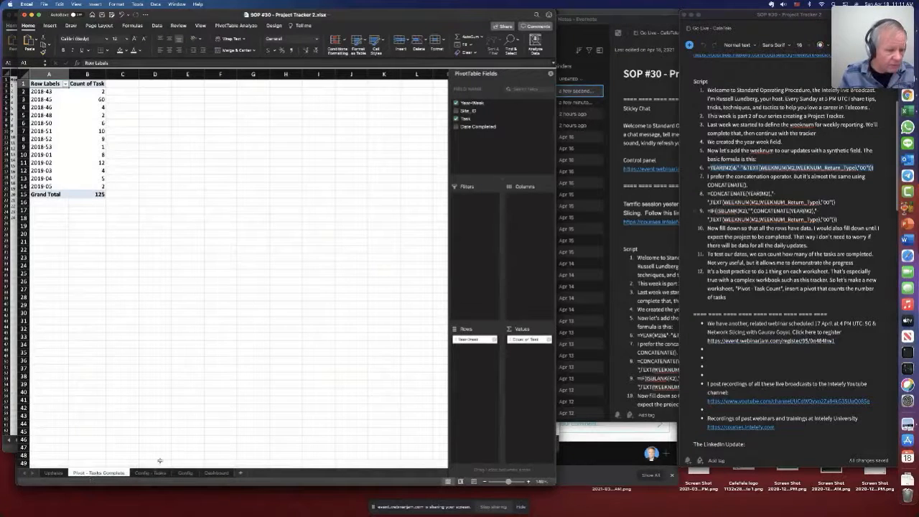
pyautogui.scroll(-3, 207, 361)
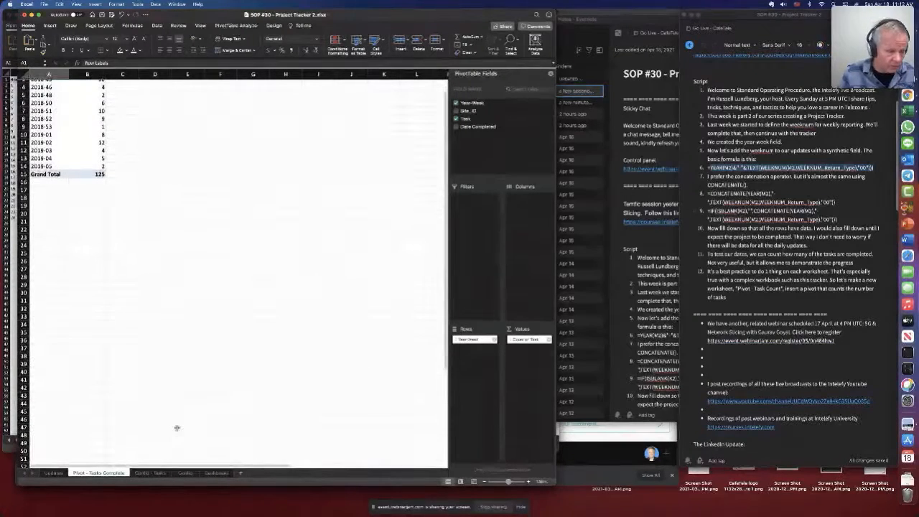
# Step: Copy the Week header's formatting onto the Tasks Completed header on Dashboard and widen column F to fit the text
pyautogui.click(215, 472)
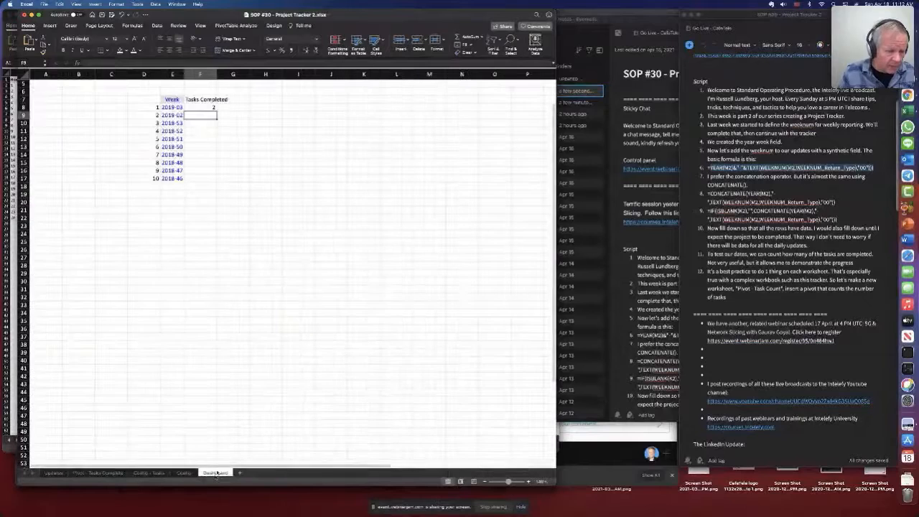
pyautogui.click(206, 100)
pyautogui.click(172, 101)
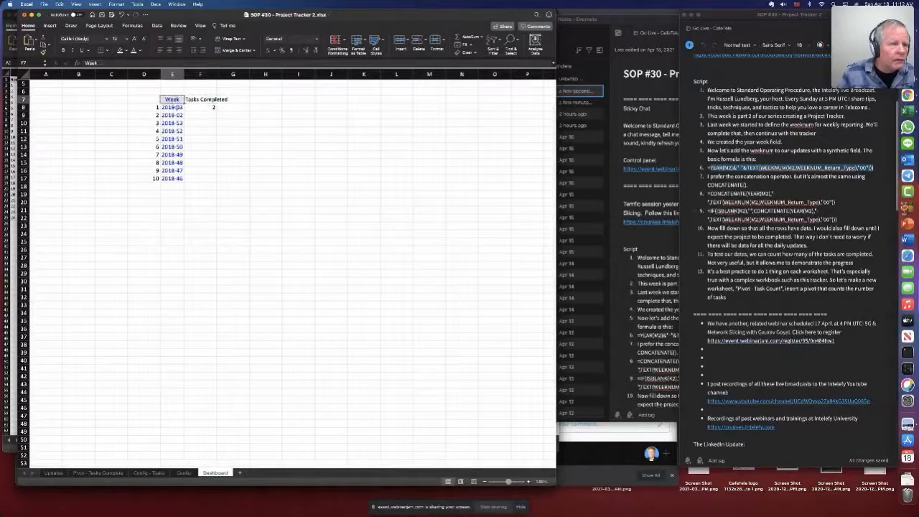
pyautogui.click(127, 50)
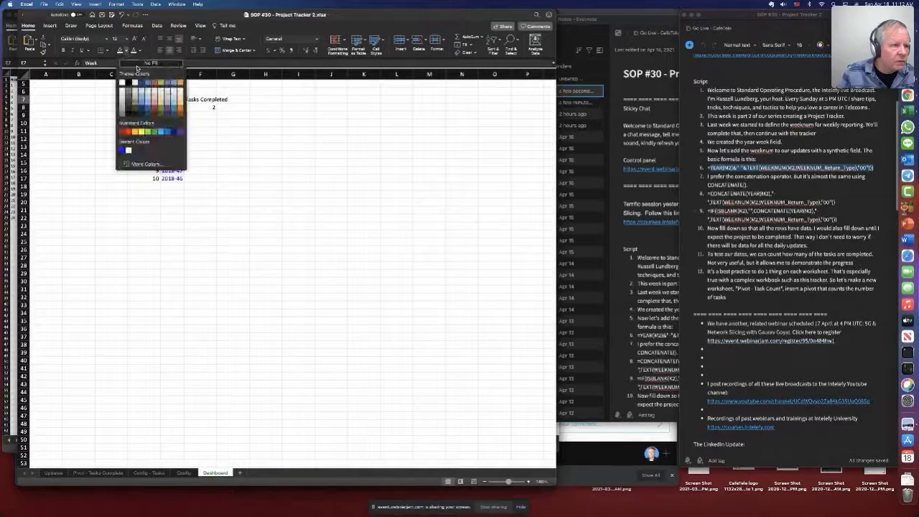
pyautogui.click(140, 94)
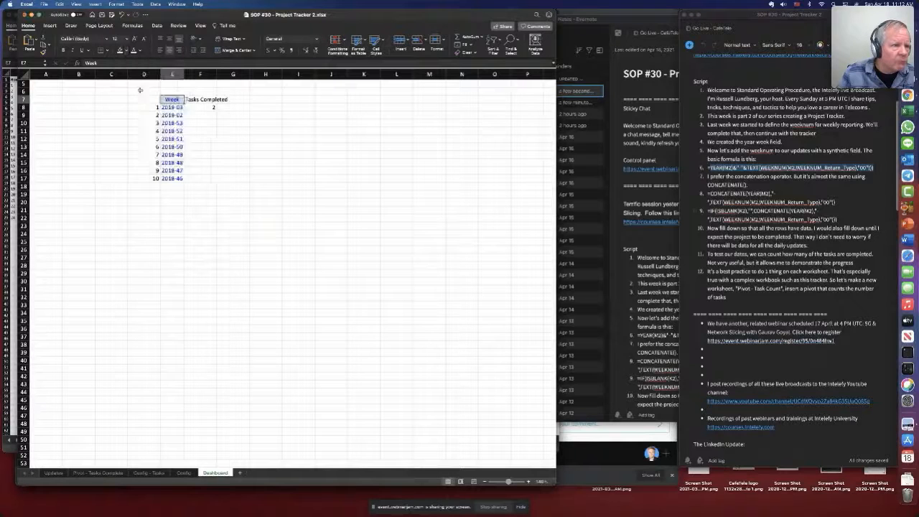
pyautogui.click(196, 100)
pyautogui.click(175, 101)
pyautogui.click(43, 52)
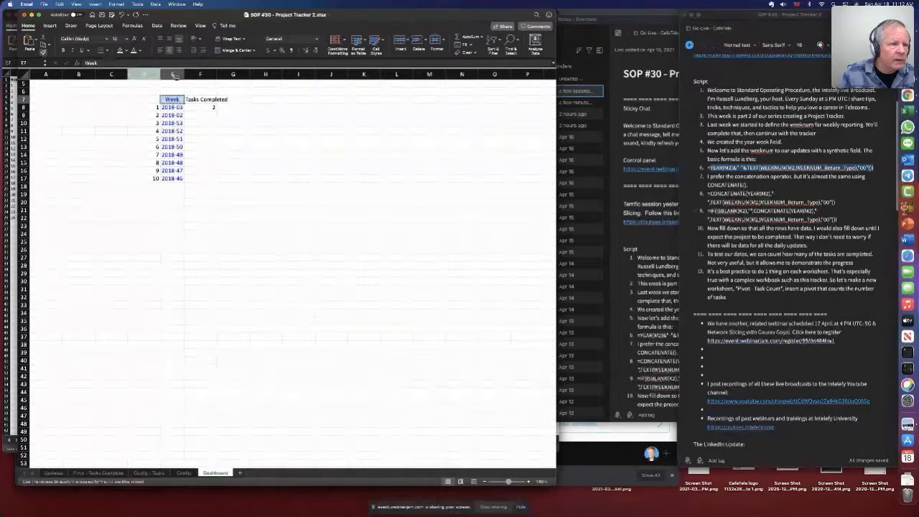
pyautogui.click(202, 100)
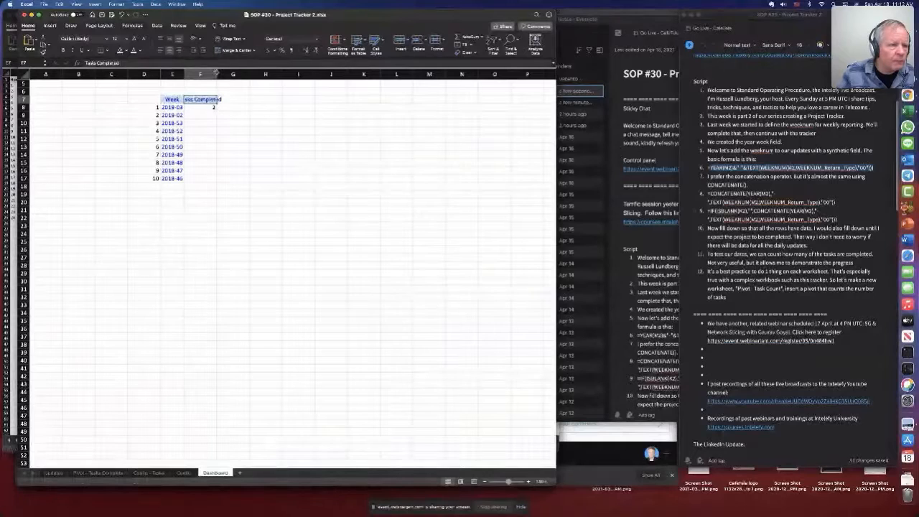
pyautogui.moveTo(215, 74); pyautogui.dragTo(229, 73)
# Step: Replace the hard-coded "2018-43" in the GETPIVOTDATA formula in F8 with a reference to the week in E8
pyautogui.click(221, 107)
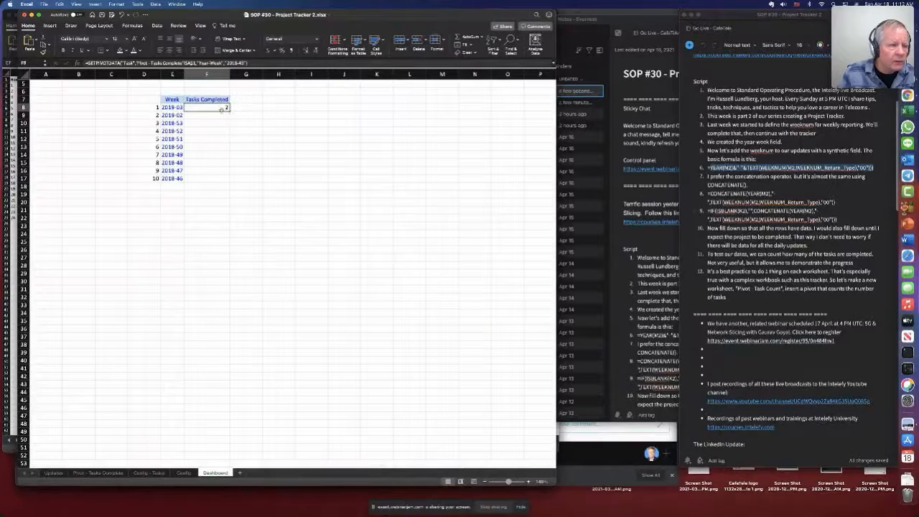
pyautogui.click(227, 63)
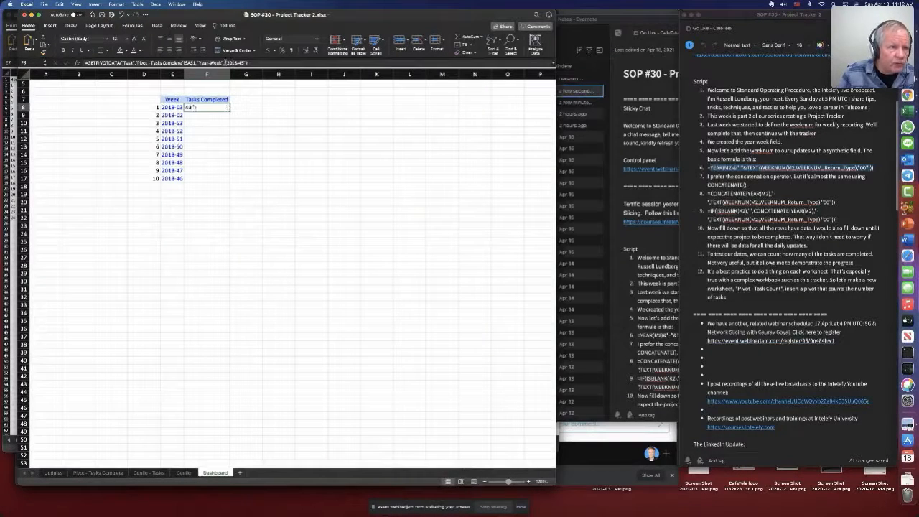
pyautogui.moveTo(245, 63); pyautogui.dragTo(247, 63)
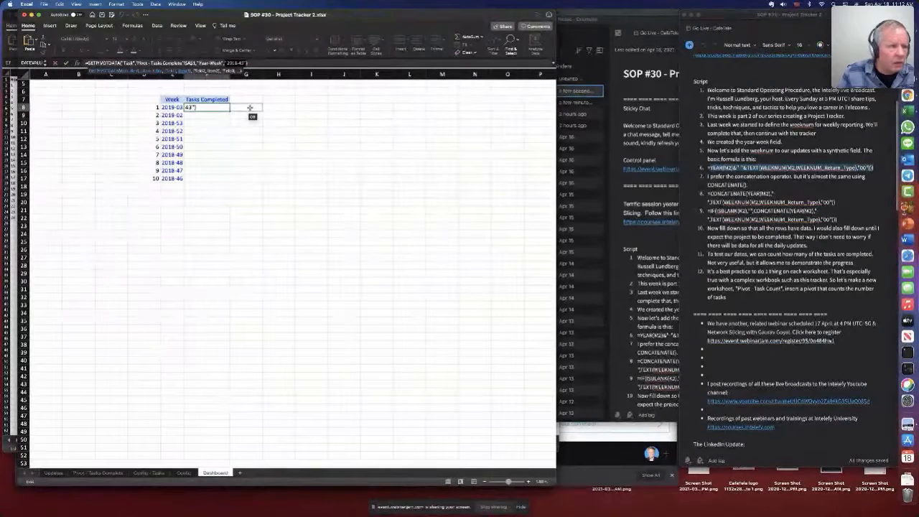
pyautogui.click(175, 106)
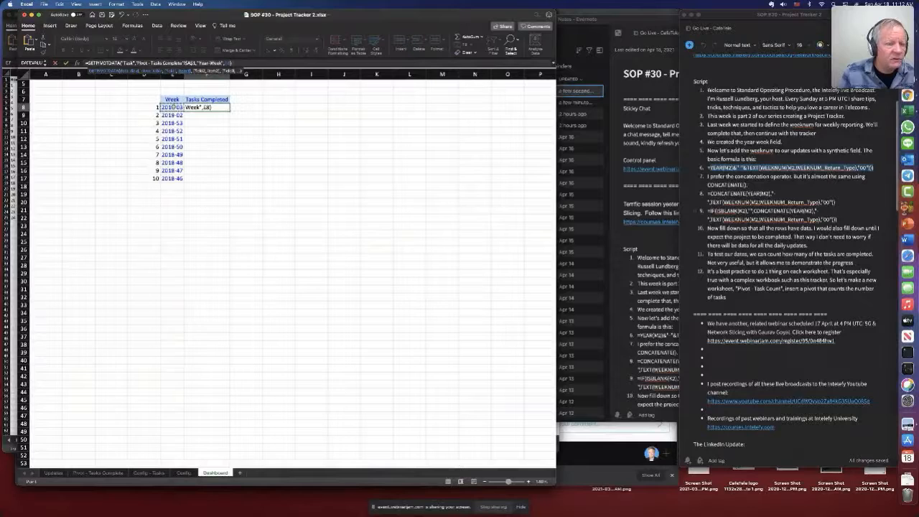
pyautogui.press('Return')
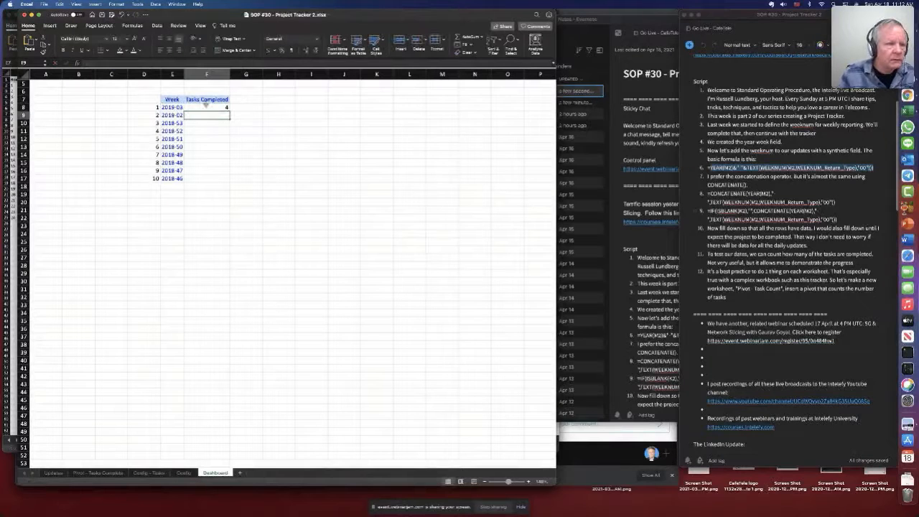
# Step: Fill the GETPIVOTDATA formula from F8 down through F17 and check the formula in F14
pyautogui.moveTo(228, 109); pyautogui.dragTo(233, 181)
pyautogui.click(255, 162)
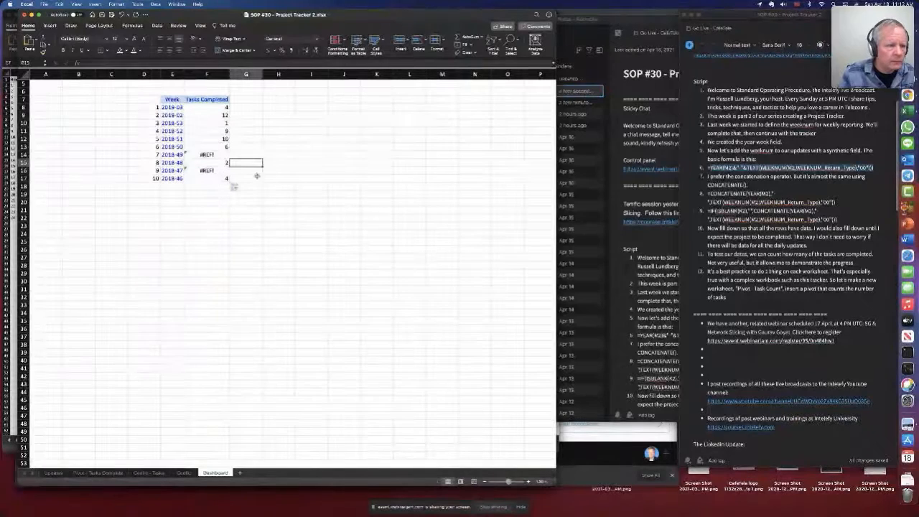
pyautogui.click(213, 155)
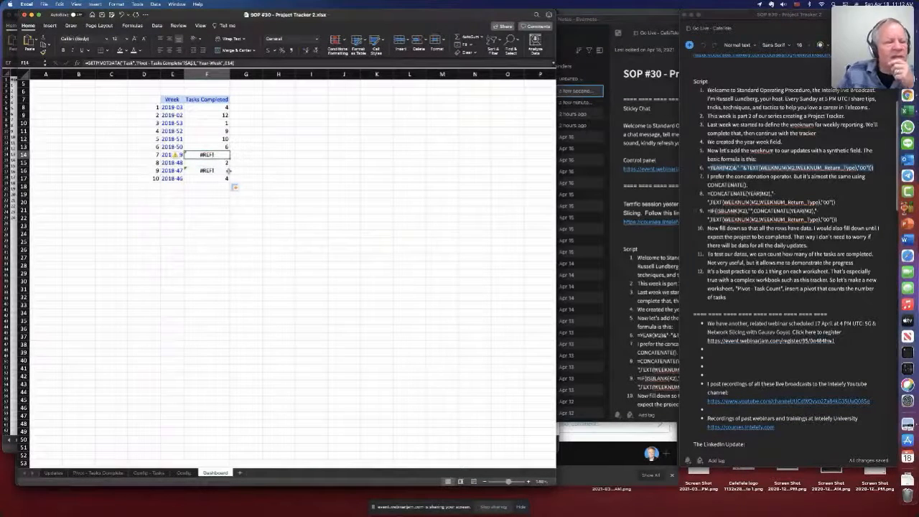
# Step: Check the Year-Week column on the Updates sheet for entries in weeks 2018-49 and 2018-47
pyautogui.click(143, 153)
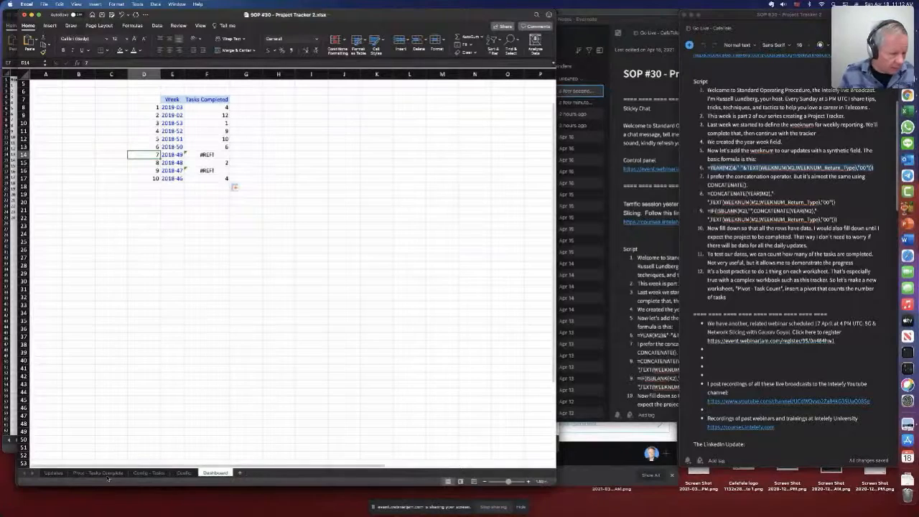
pyautogui.click(55, 473)
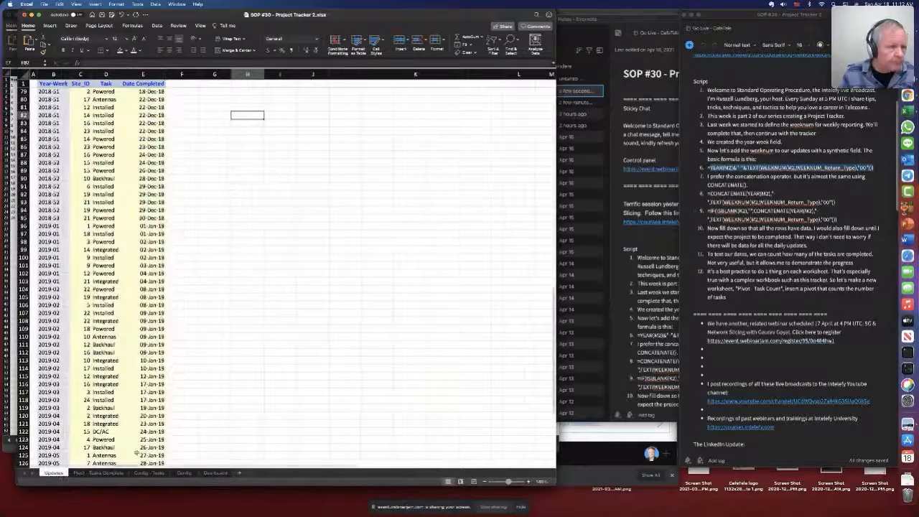
pyautogui.scroll(15, 79, 308)
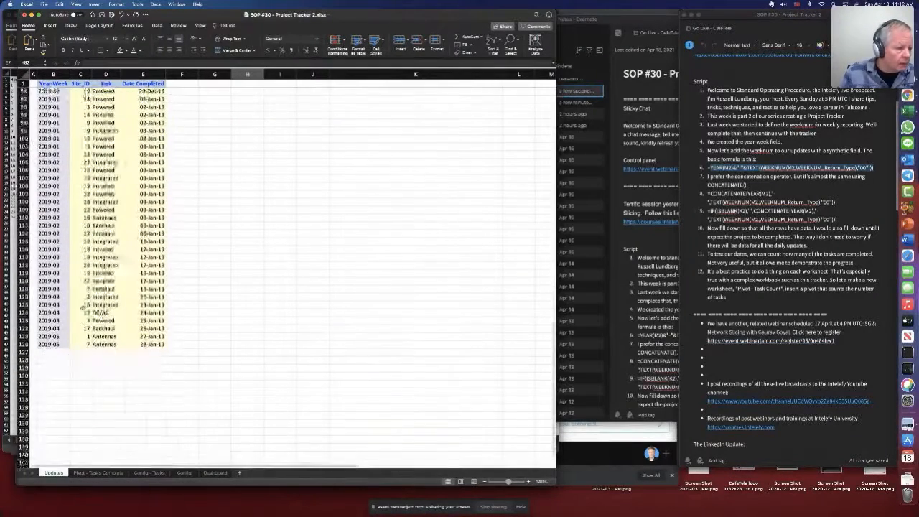
pyautogui.scroll(-5, 85, 307)
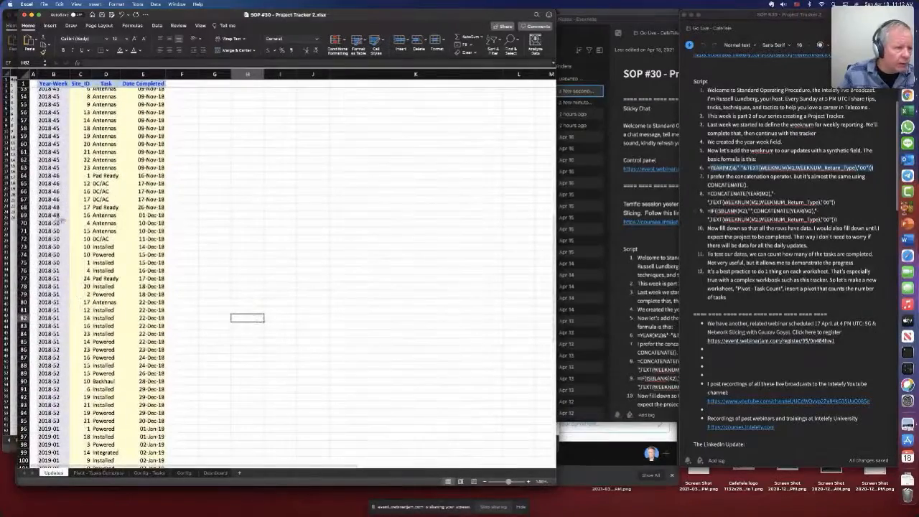
pyautogui.moveTo(57, 206); pyautogui.dragTo(56, 254)
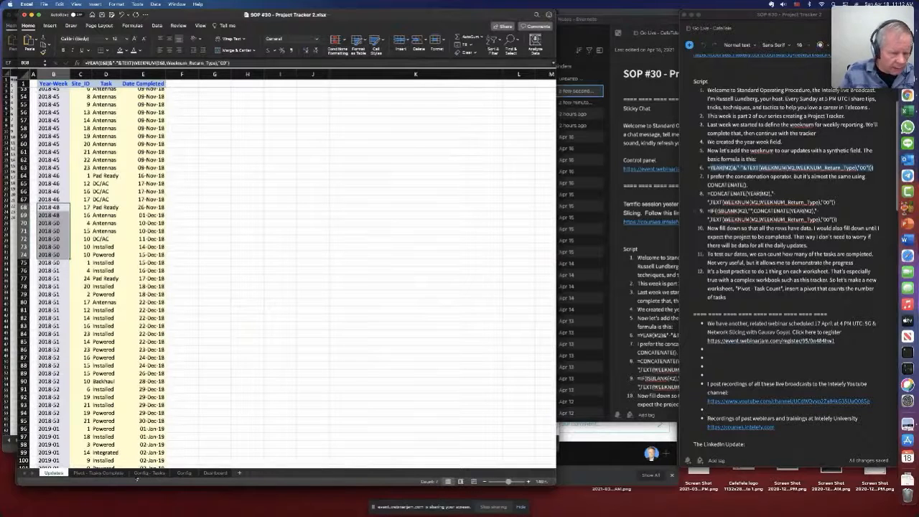
pyautogui.click(216, 472)
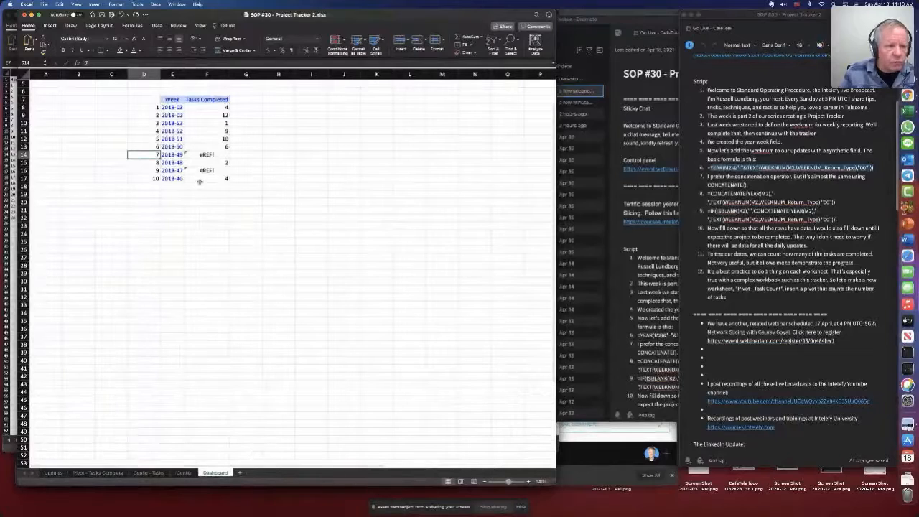
pyautogui.click(54, 473)
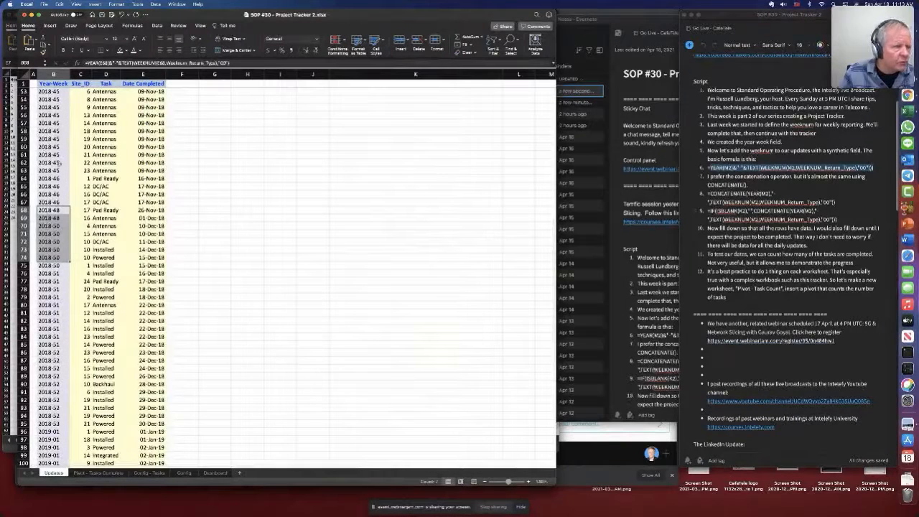
pyautogui.moveTo(54, 179); pyautogui.dragTo(56, 219)
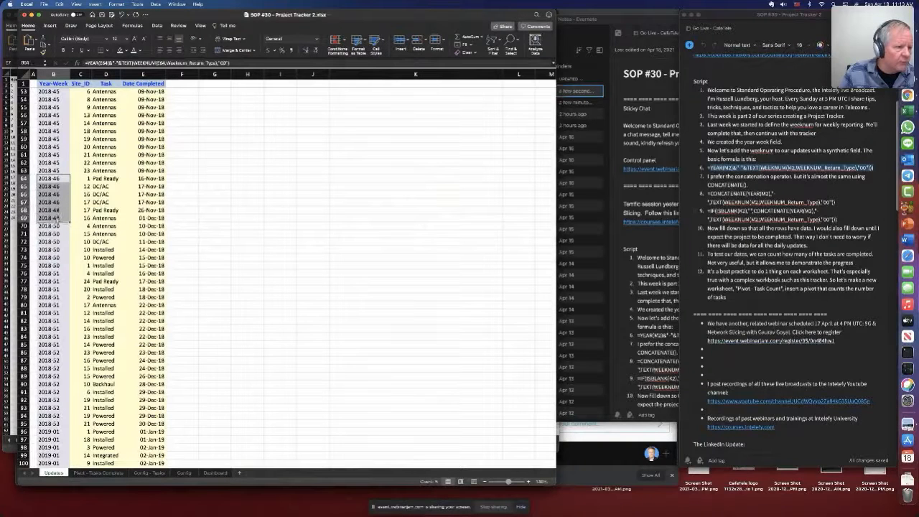
# Step: Wrap the GETPIVOTDATA formula in Dashboard cell F8 in IFERROR, with an empty string "" as the fallback
pyautogui.click(215, 473)
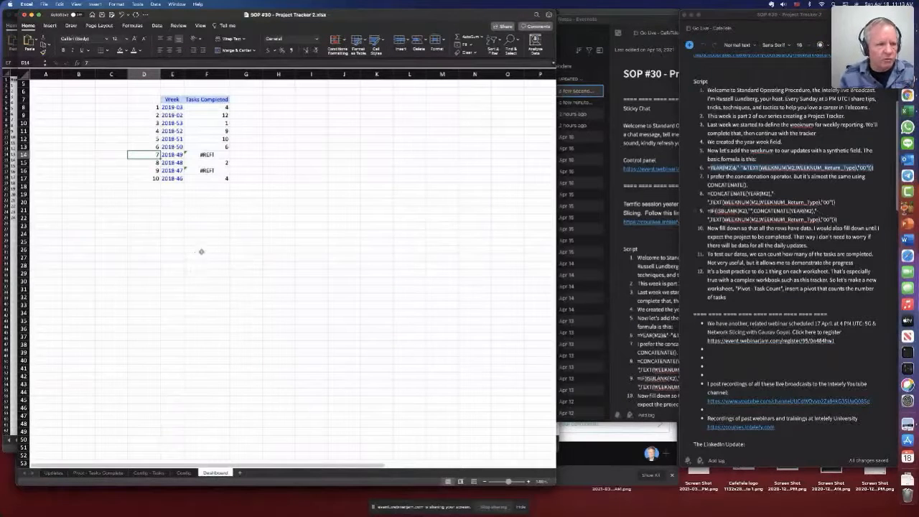
pyautogui.click(206, 107)
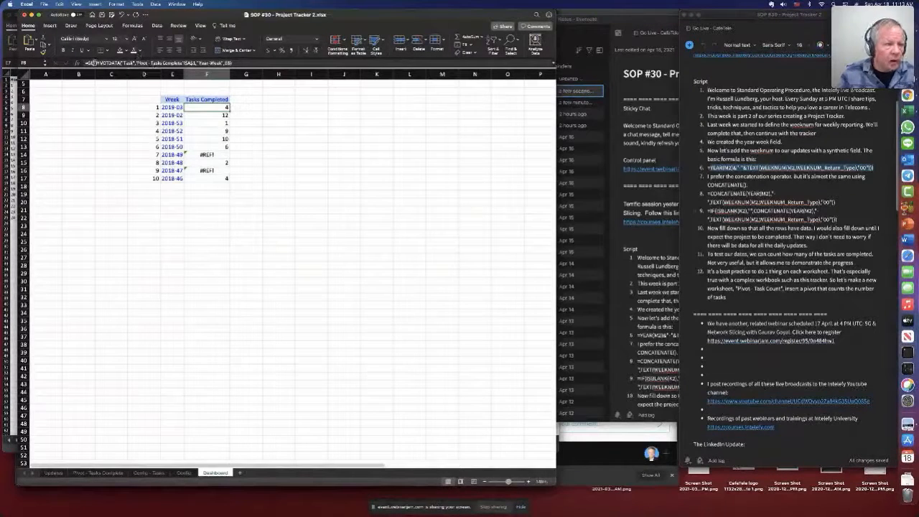
pyautogui.click(87, 63)
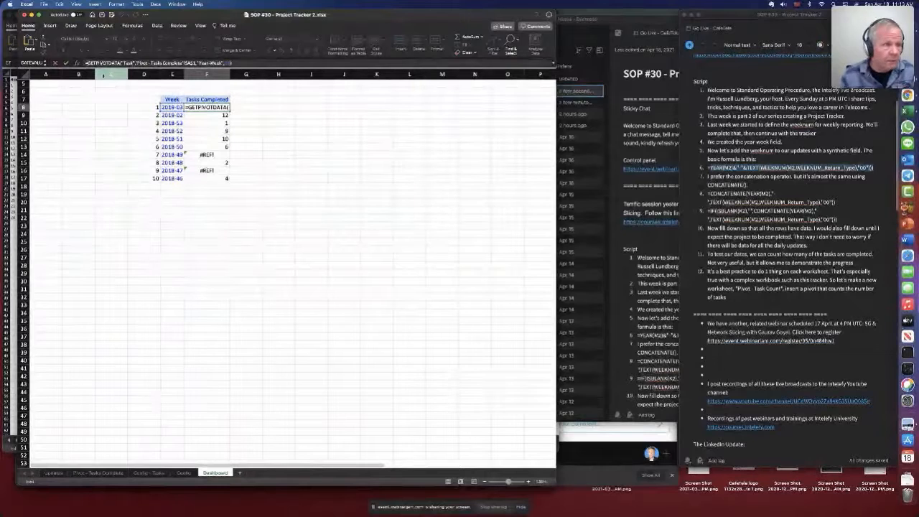
pyautogui.write('ferre')
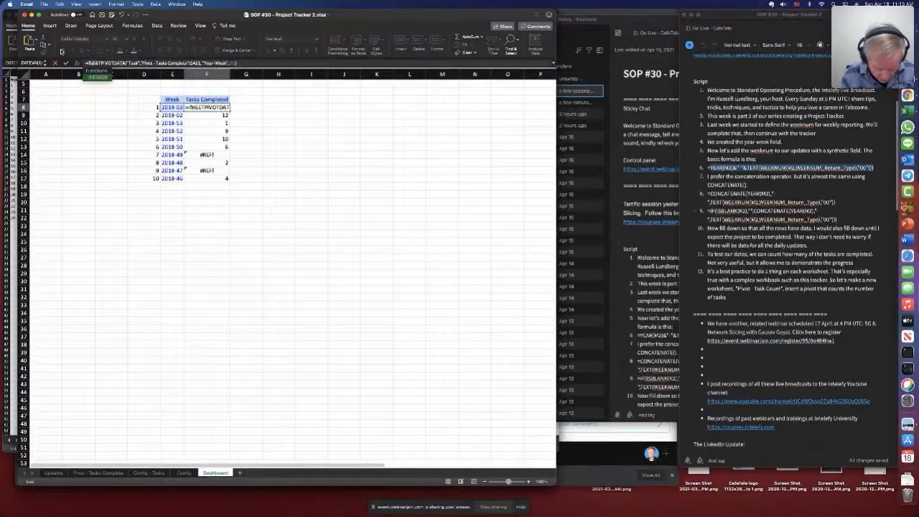
pyautogui.write('or(')
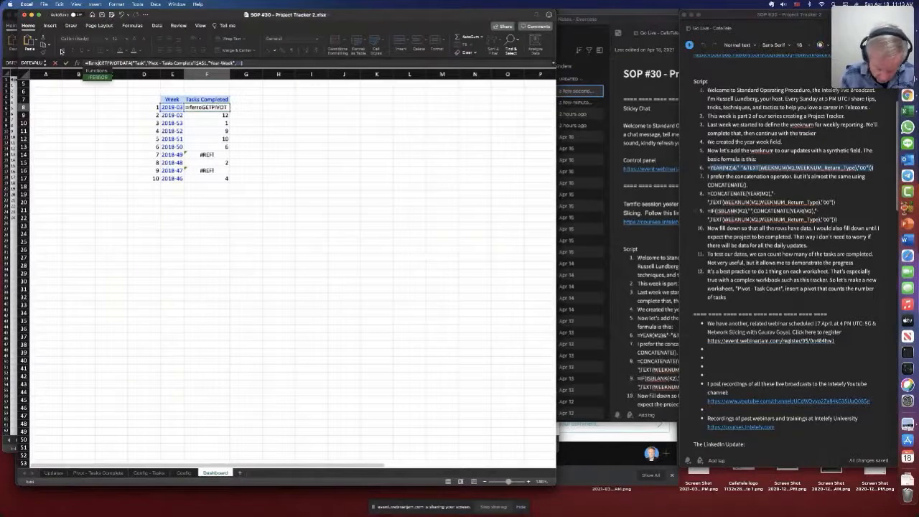
pyautogui.click(261, 63)
pyautogui.write(',"")')
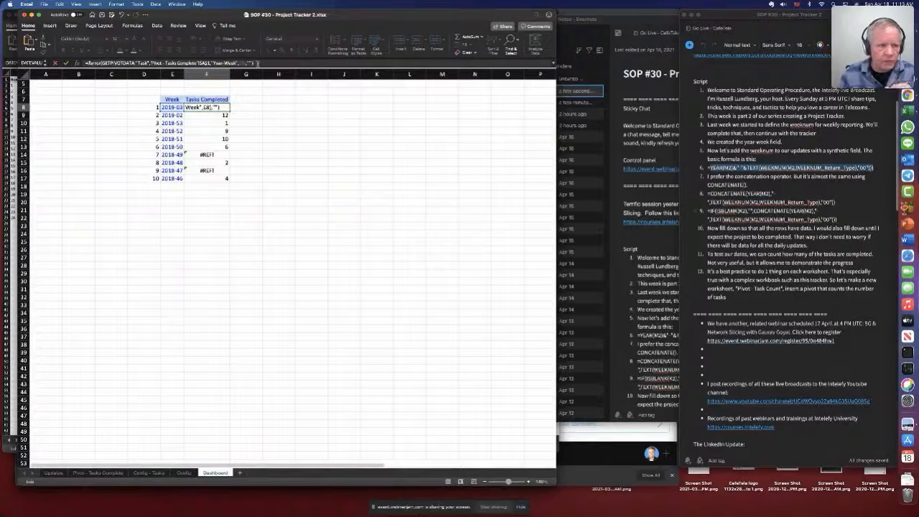
pyautogui.click(67, 63)
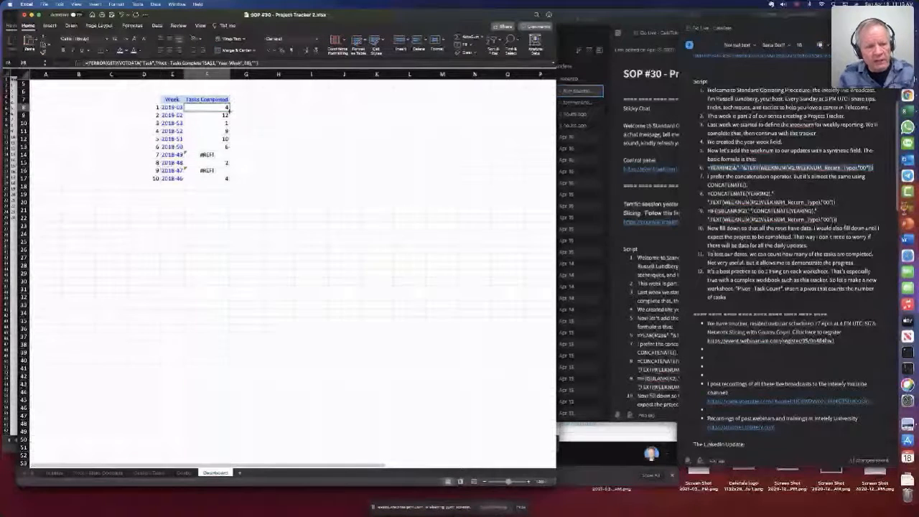
# Step: Fill the IFERROR formula from F8 down through F17 and check cells F14 and F16
pyautogui.doubleClick(229, 111)
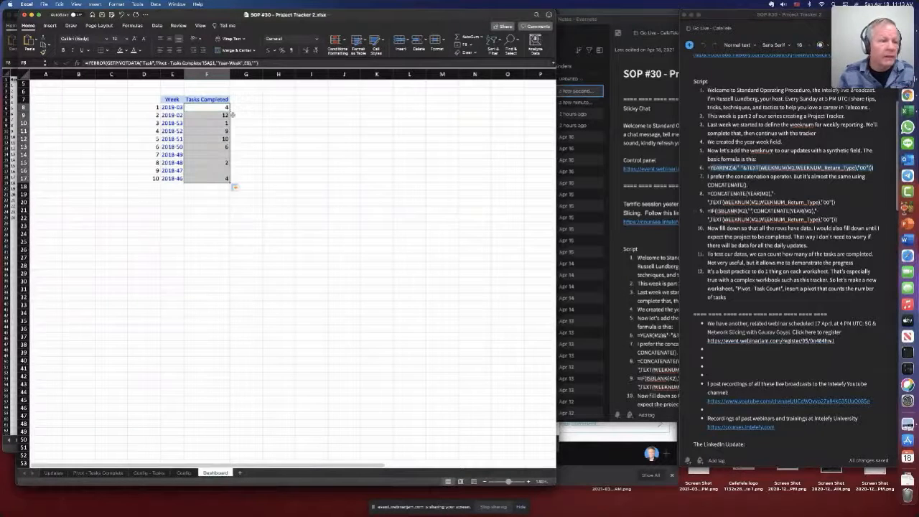
pyautogui.click(217, 154)
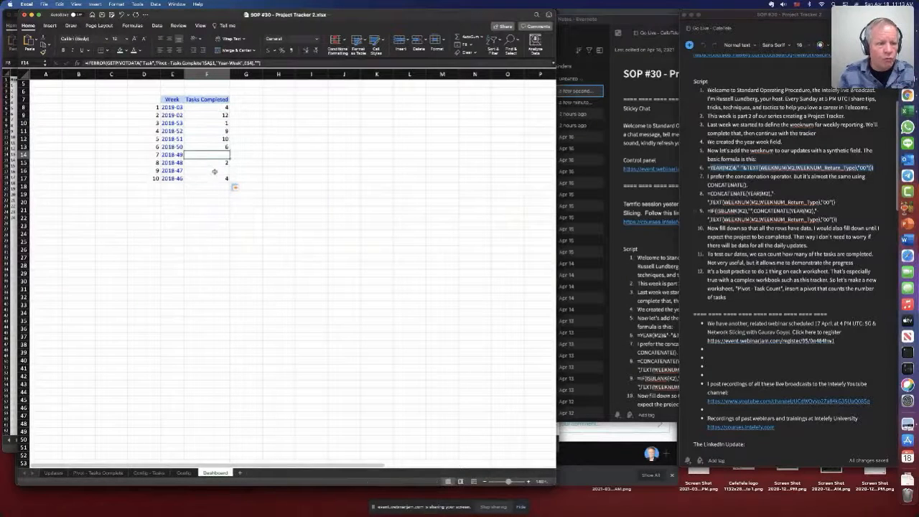
pyautogui.click(215, 171)
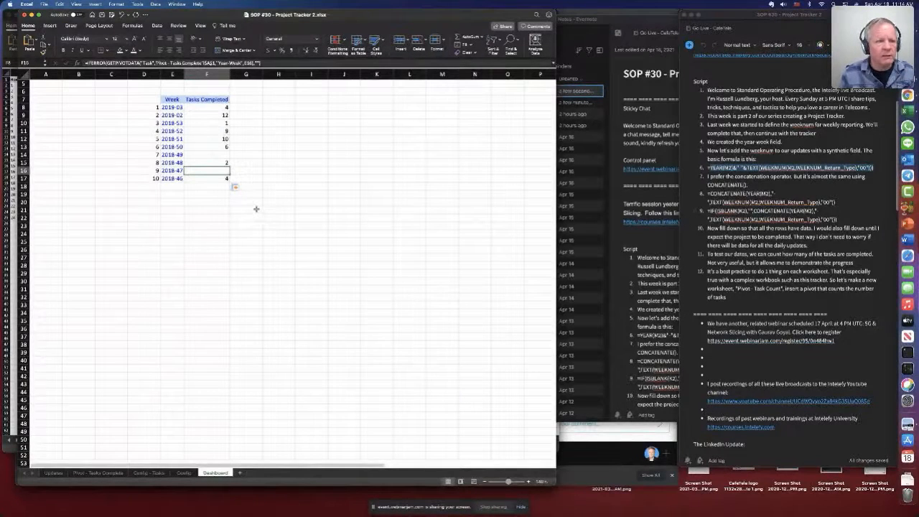
# Step: Review the Dashboard's Week and Tasks Completed columns and the Year-Week list on the Config sheet that feeds the weeks
pyautogui.scroll(-1, 232, 191)
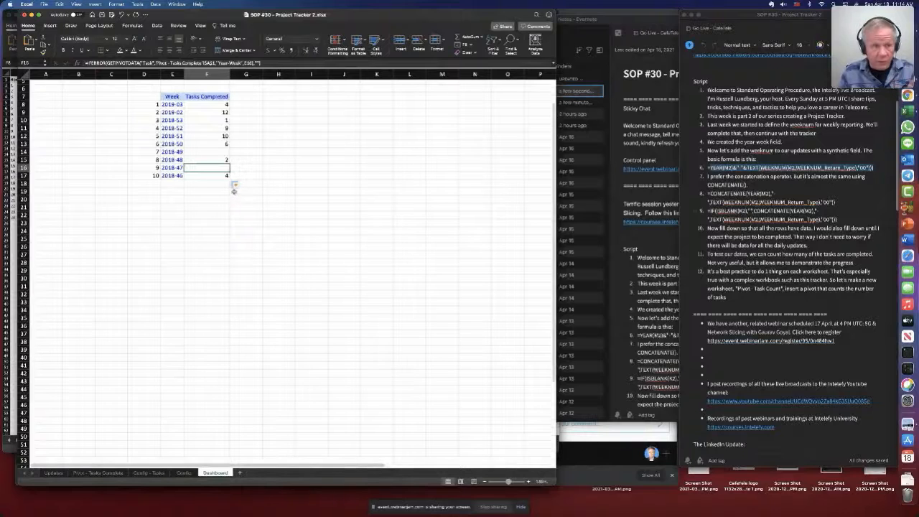
pyautogui.moveTo(214, 155); pyautogui.dragTo(219, 175)
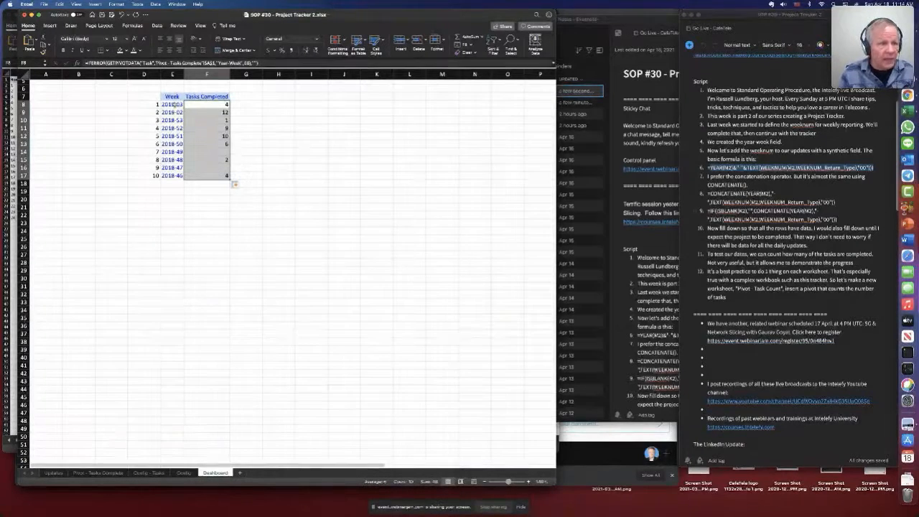
pyautogui.moveTo(175, 105); pyautogui.dragTo(173, 175)
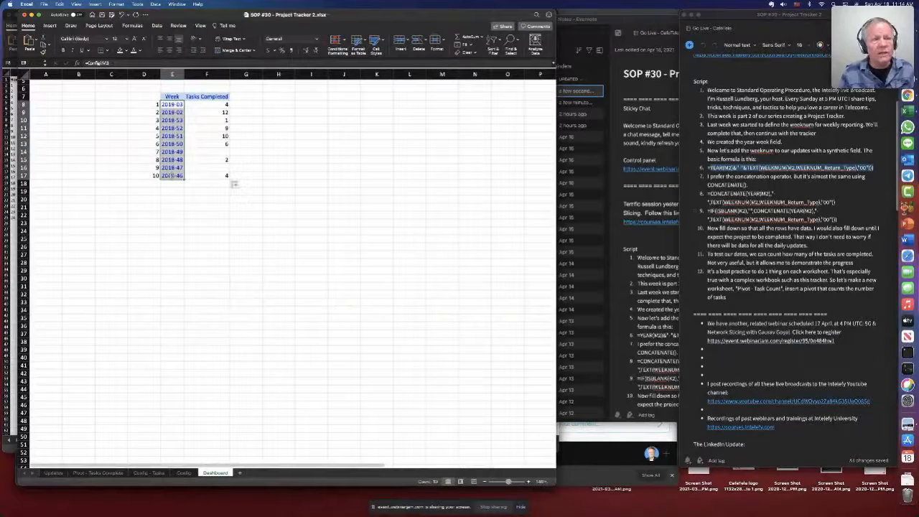
pyautogui.click(184, 472)
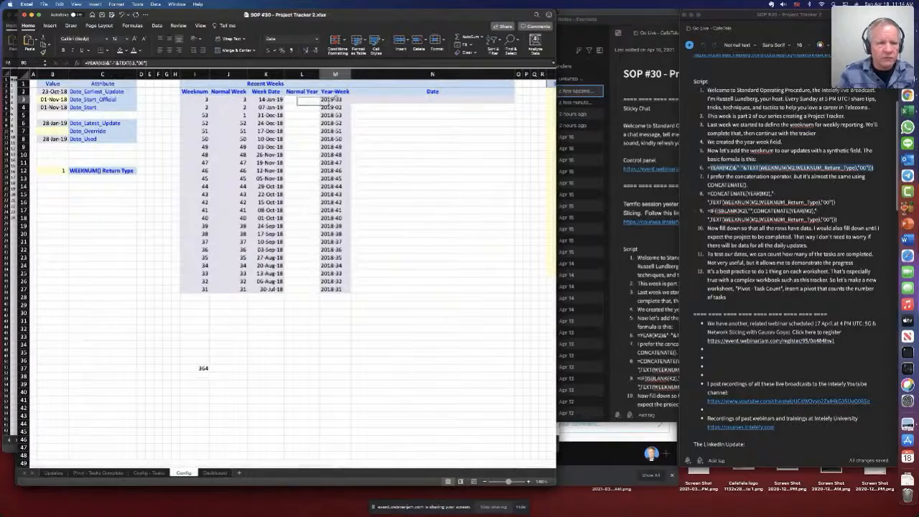
pyautogui.moveTo(335, 99); pyautogui.dragTo(329, 274)
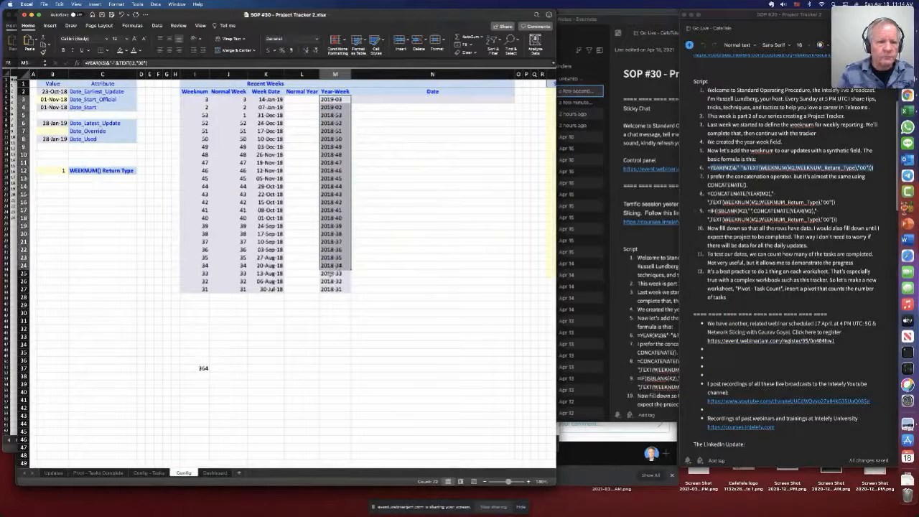
pyautogui.click(216, 473)
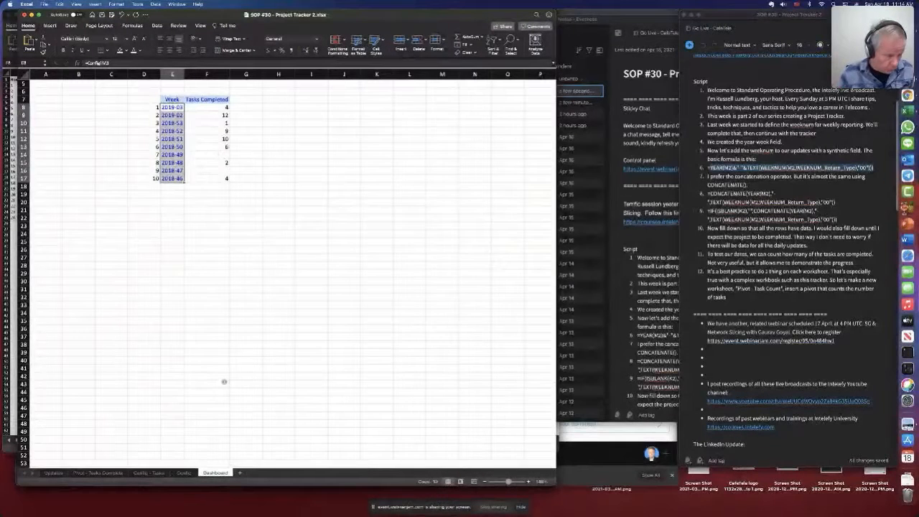
pyautogui.scroll(-1, 224, 382)
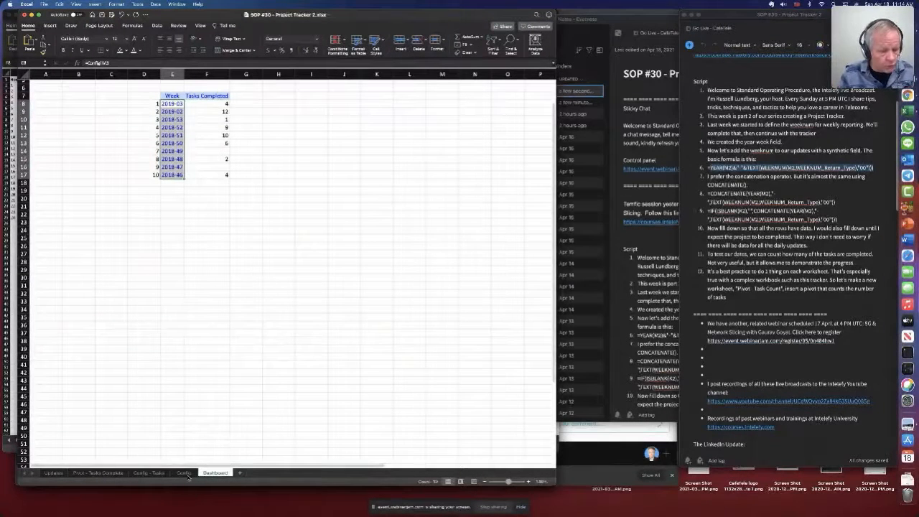
# Step: Inspect the data source range of the PivotTable on "Pivot - Tasks Complete" without changing it
pyautogui.click(98, 473)
pyautogui.click(87, 122)
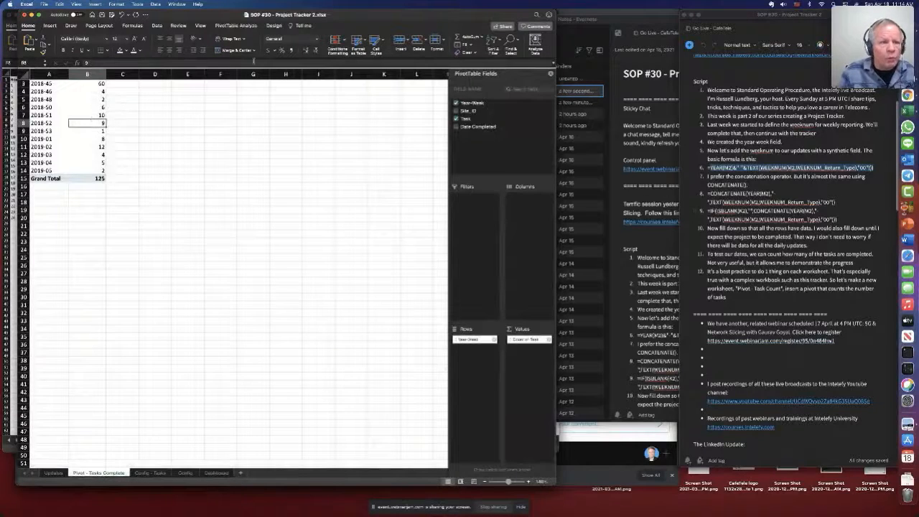
pyautogui.click(244, 28)
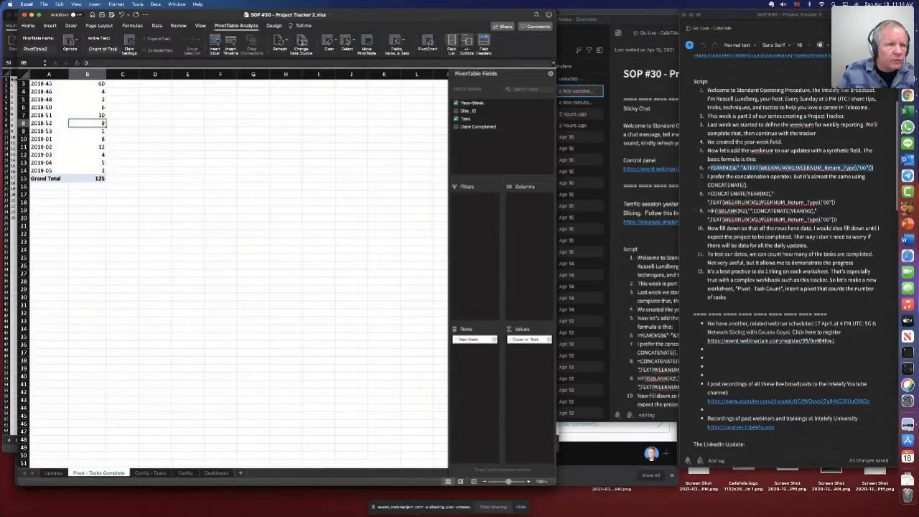
pyautogui.click(302, 45)
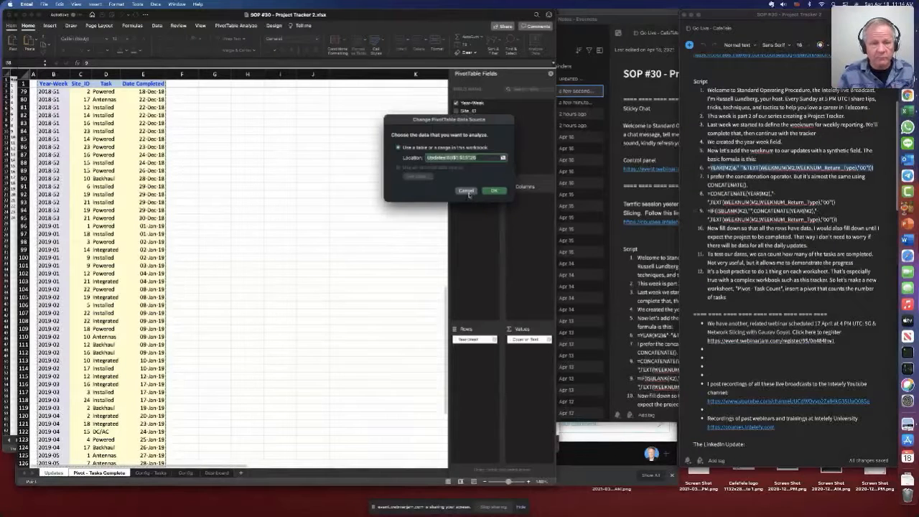
pyautogui.click(467, 191)
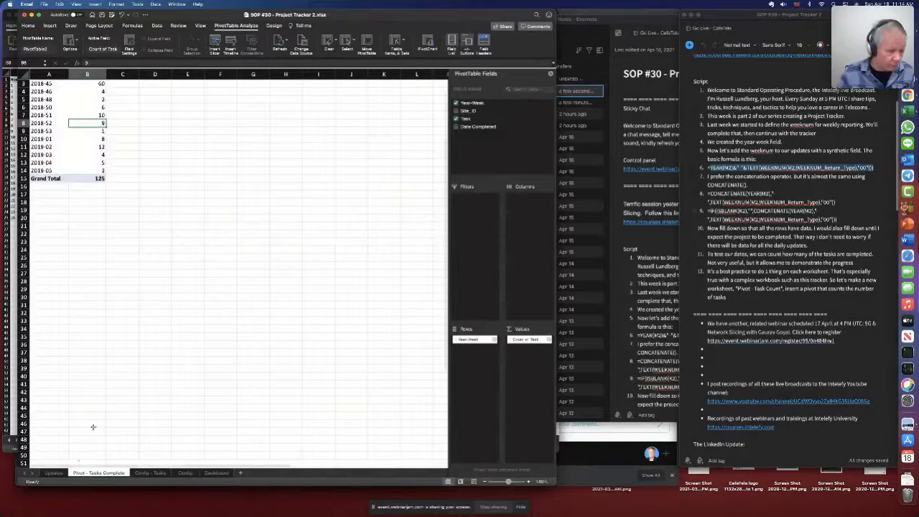
# Step: On the Updates sheet, start defining a new name called "Updates" from the Year-Week header cell B1
pyautogui.click(55, 473)
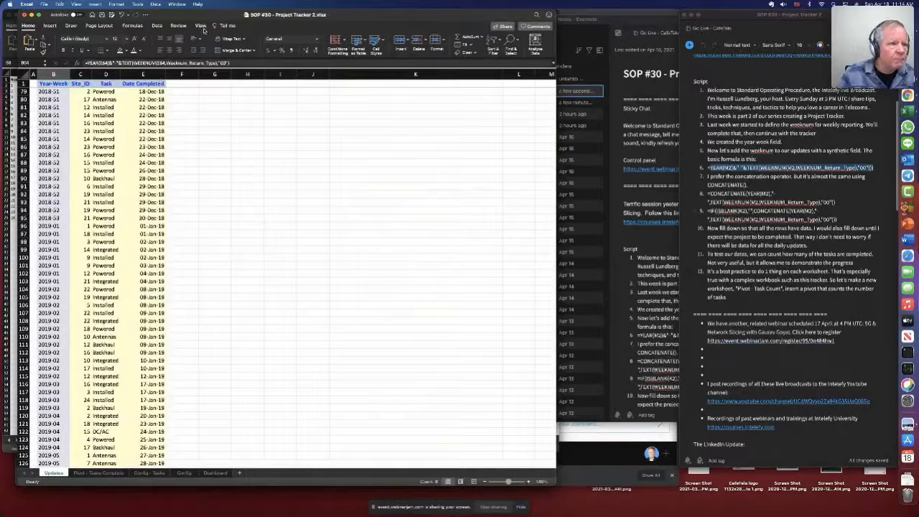
pyautogui.click(208, 105)
pyautogui.click(46, 85)
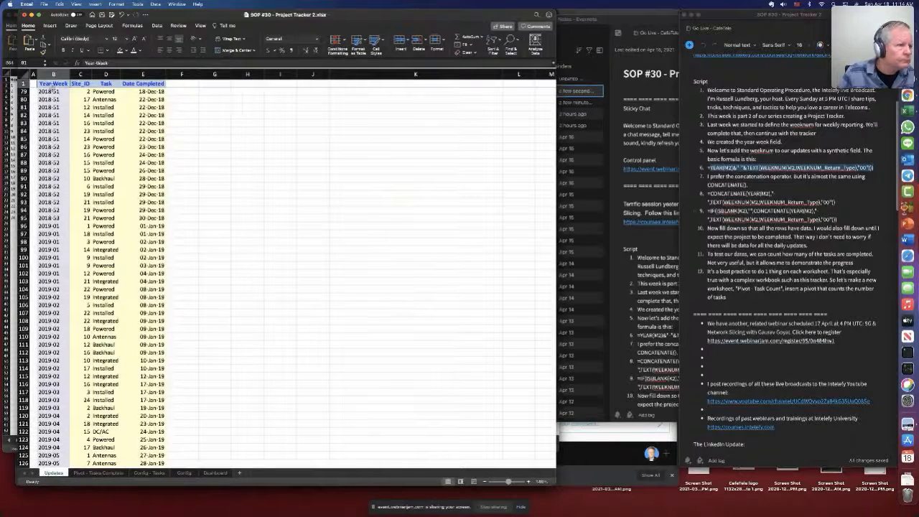
pyautogui.click(132, 25)
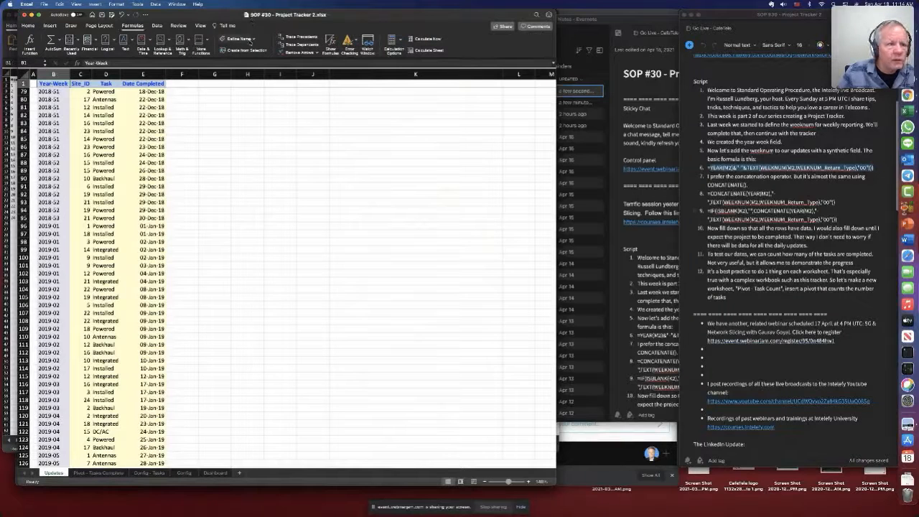
pyautogui.click(240, 39)
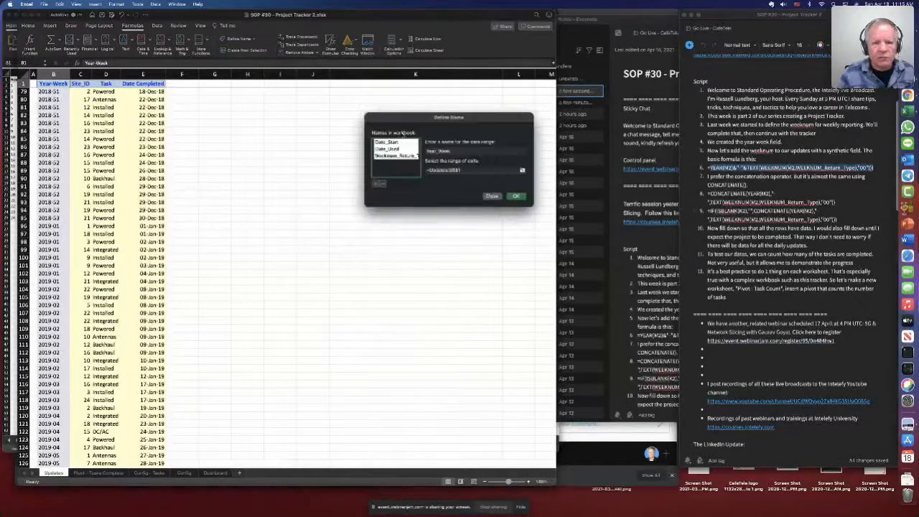
pyautogui.moveTo(462, 151); pyautogui.dragTo(421, 151)
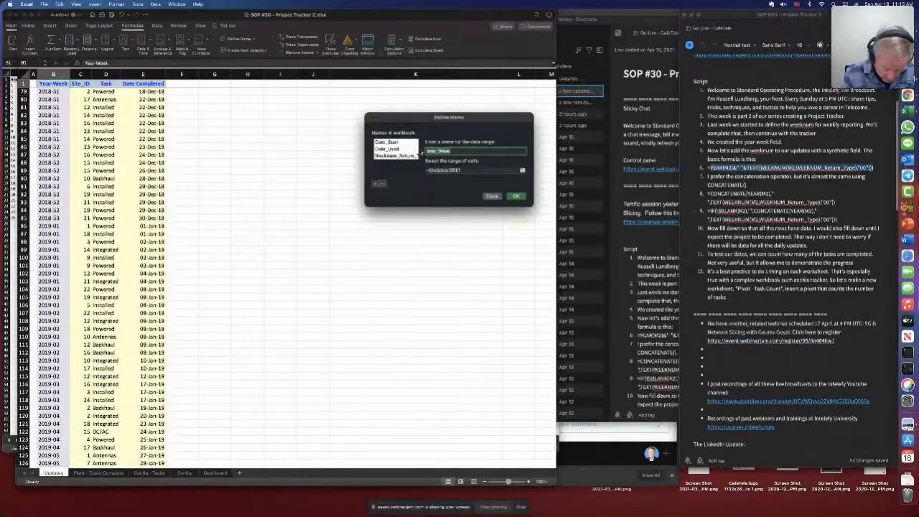
pyautogui.write('Updates')
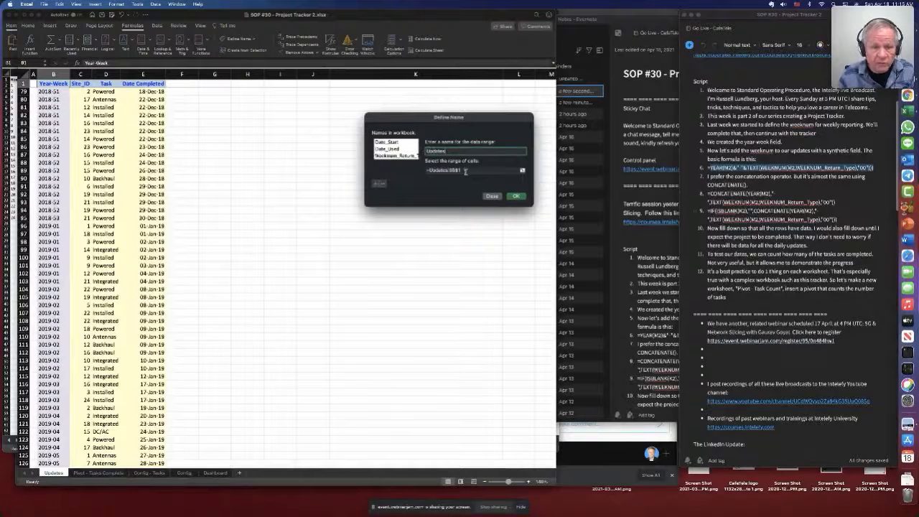
# Step: Set the name's range to an OFFSET formula starting at Updates!$B$1 with offsets 0 and 0 and COUNTA of column E as height
pyautogui.press('Tab')
pyautogui.write('=o')
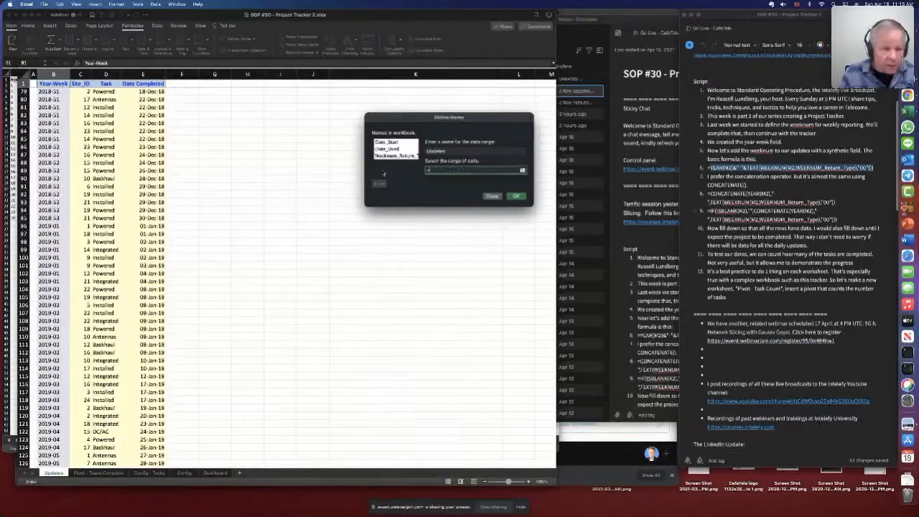
pyautogui.write('ffset(')
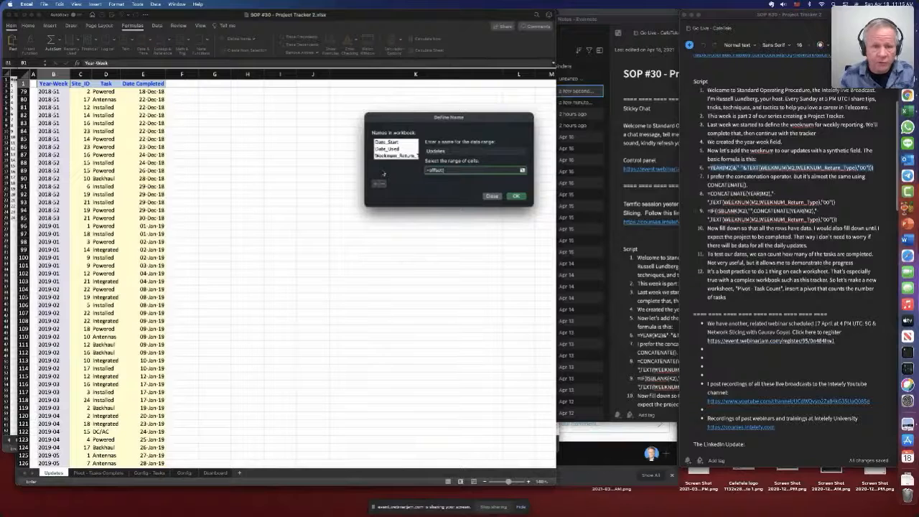
pyautogui.click(49, 84)
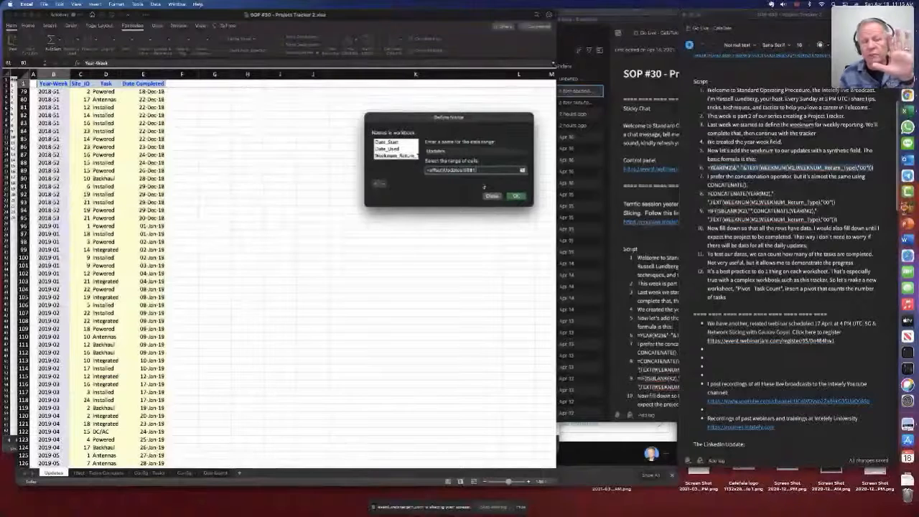
pyautogui.write(',')
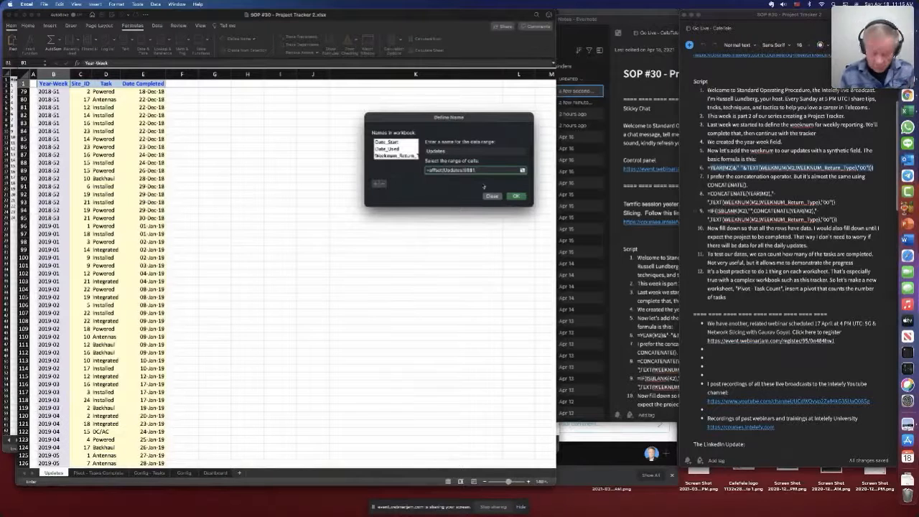
pyautogui.write(',0,')
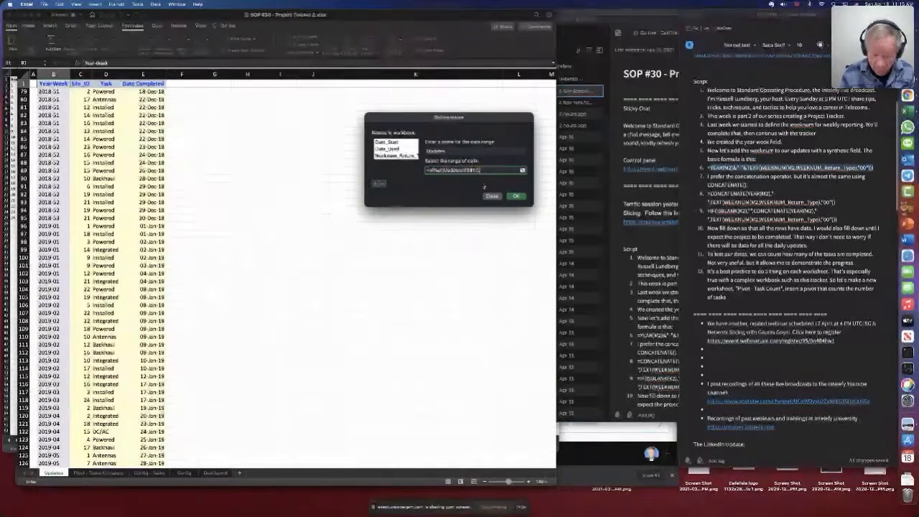
pyautogui.write('0,counta(')
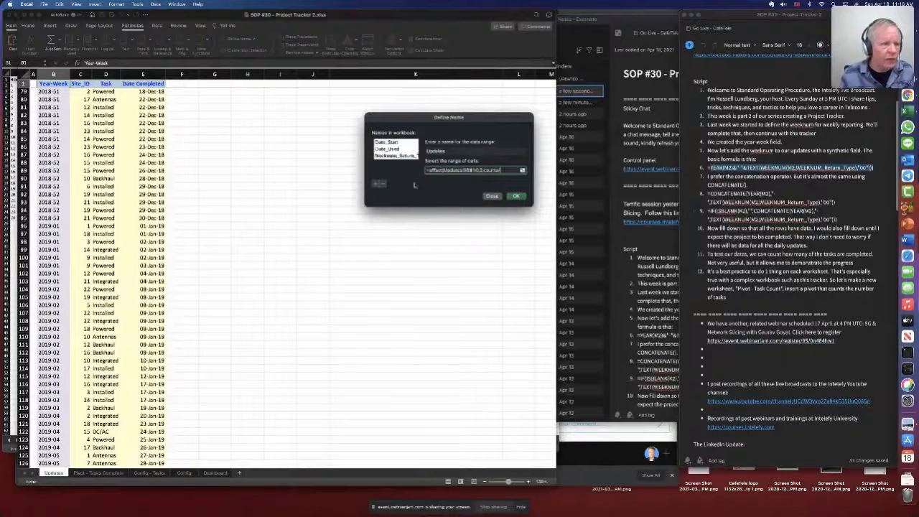
pyautogui.click(144, 73)
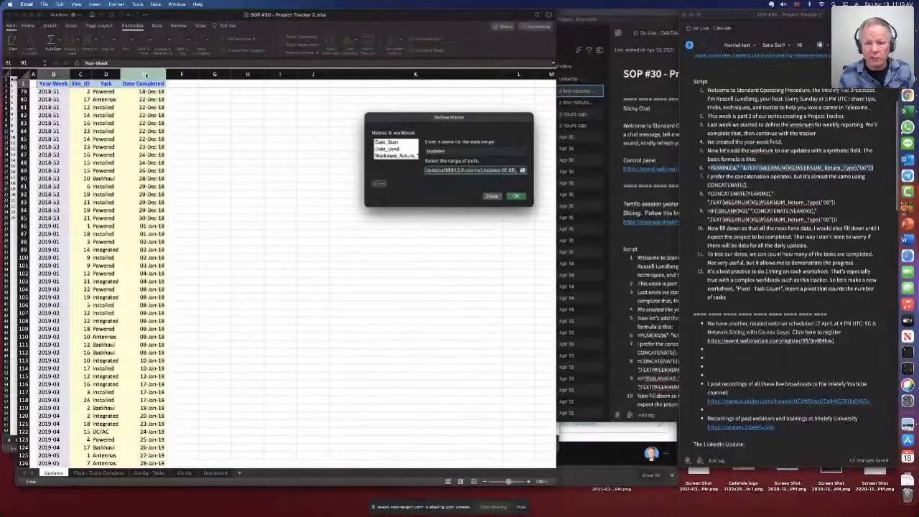
# Step: Complete the OFFSET formula with COUNTA of row 1 on the Updates sheet as the width, and add the name to the workbook
pyautogui.write('4')
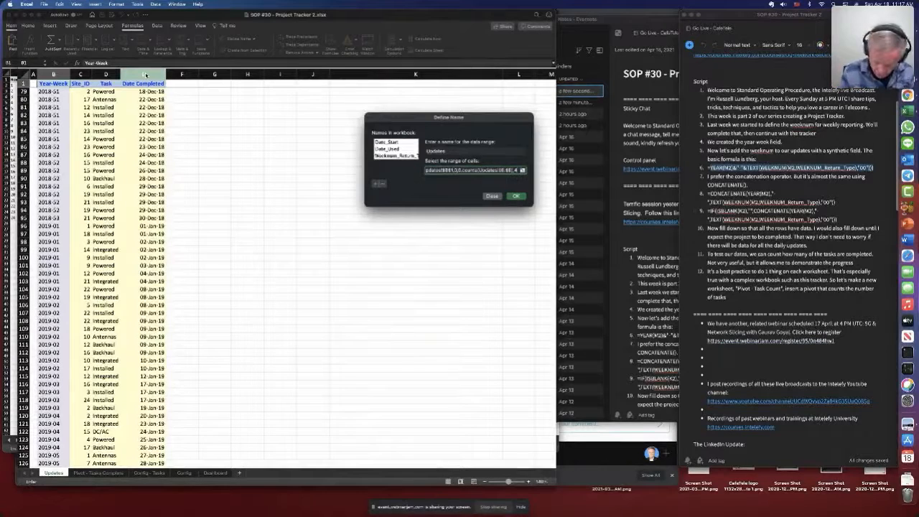
pyautogui.press('BackSpace')
pyautogui.write('counta')
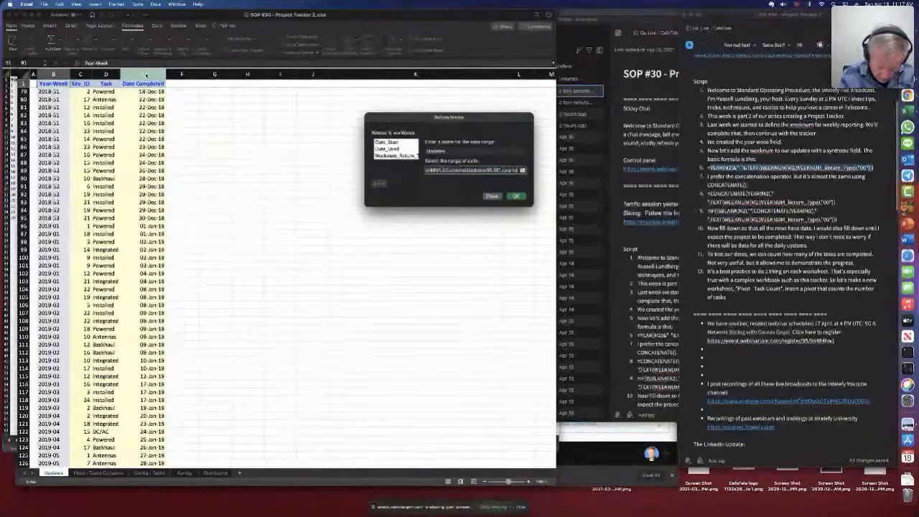
pyautogui.write('(')
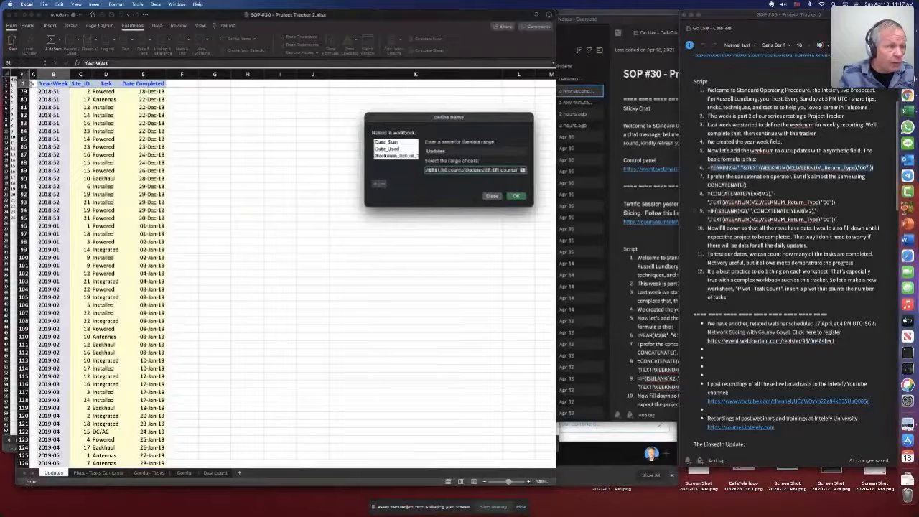
pyautogui.click(23, 83)
pyautogui.write(')')
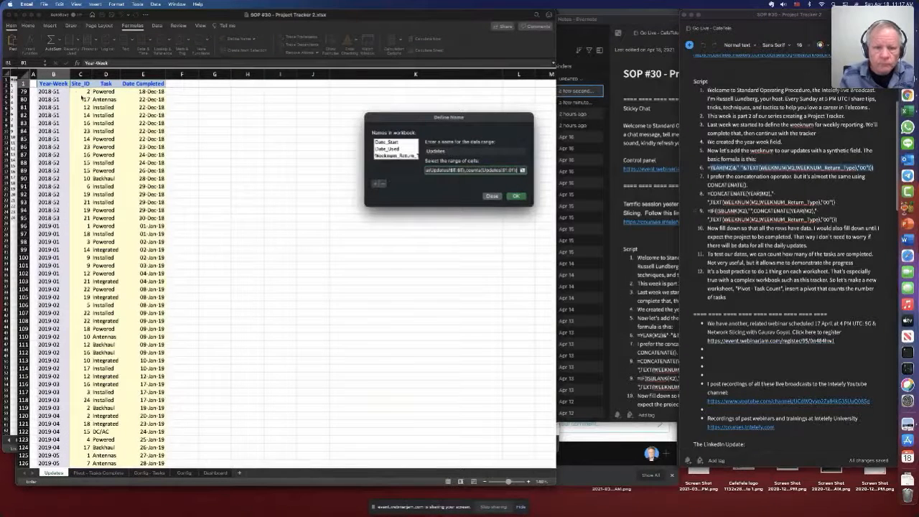
pyautogui.click(375, 186)
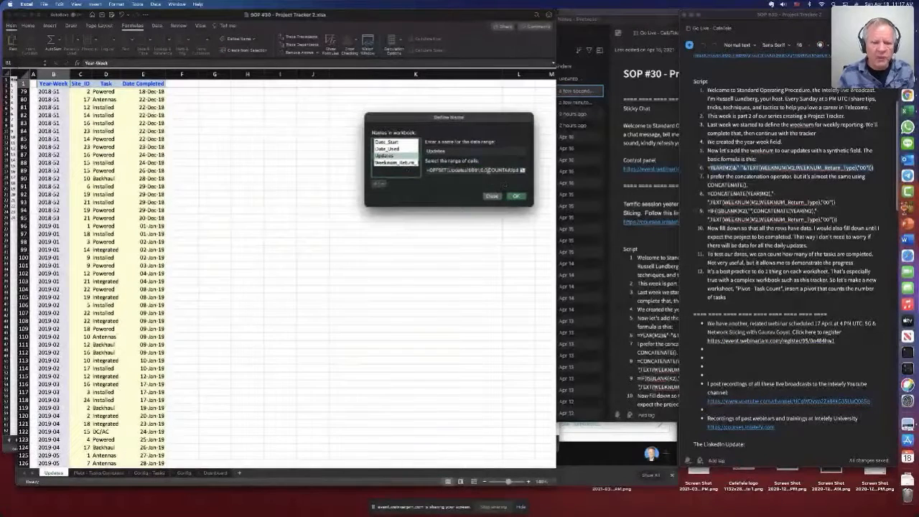
# Step: Check which cells of the Updates sheet the Updates name covers, and close the name definition
pyautogui.click(488, 171)
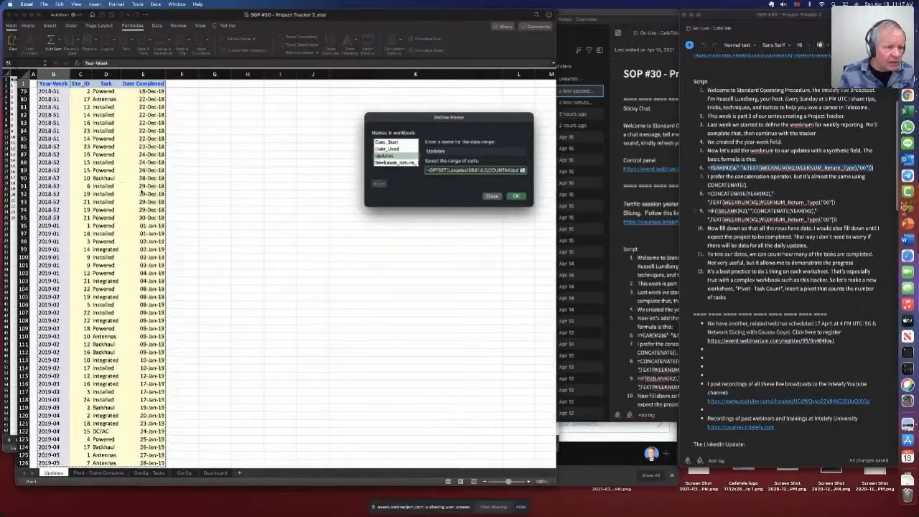
pyautogui.scroll(-10, 141, 197)
pyautogui.scroll(7, 141, 197)
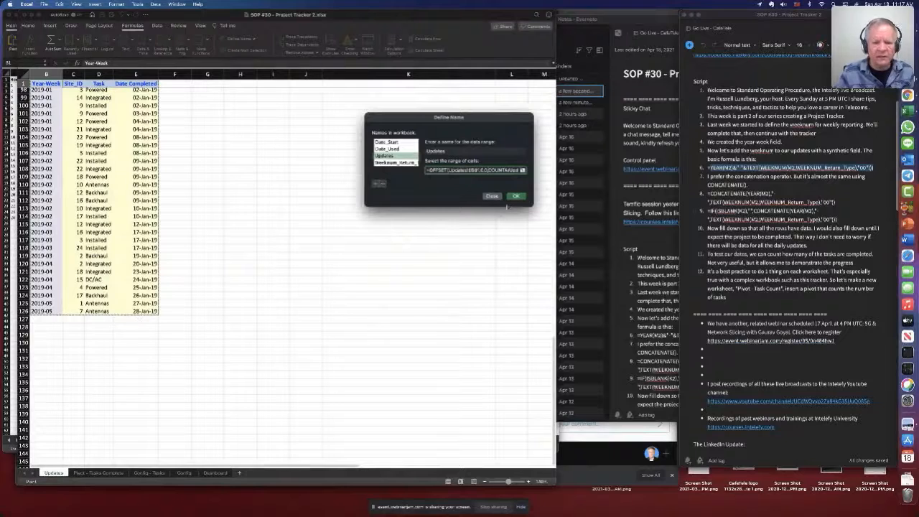
pyautogui.click(515, 196)
pyautogui.scroll(-1, 283, 278)
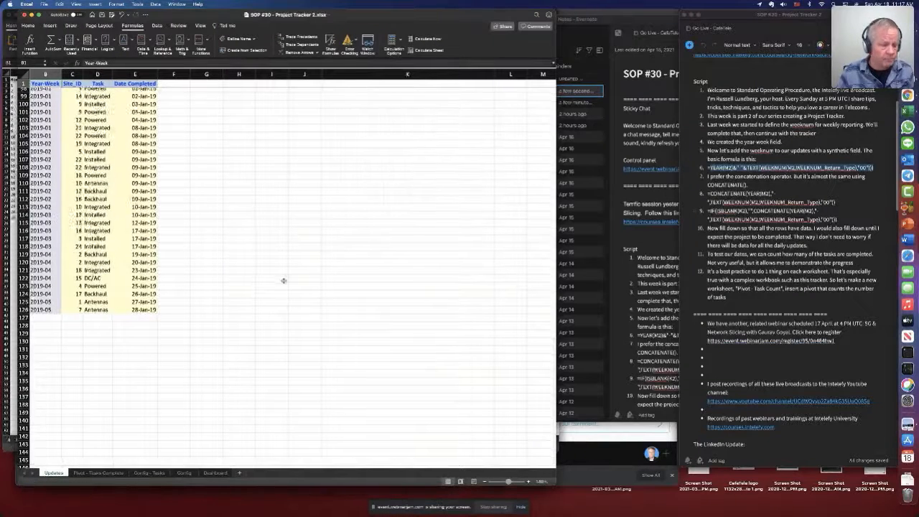
# Step: Change the data source of the PivotTable on "Pivot - Tasks Complete" to the named range Updates
pyautogui.click(98, 473)
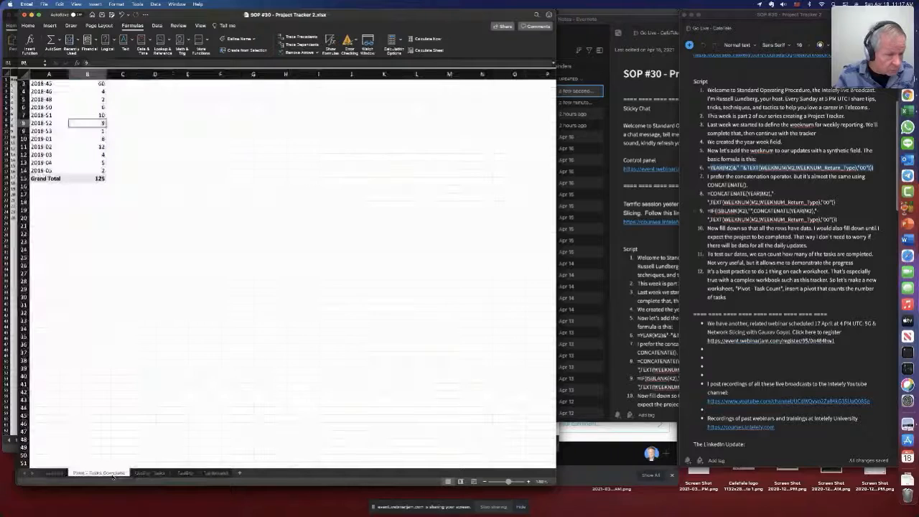
pyautogui.click(91, 122)
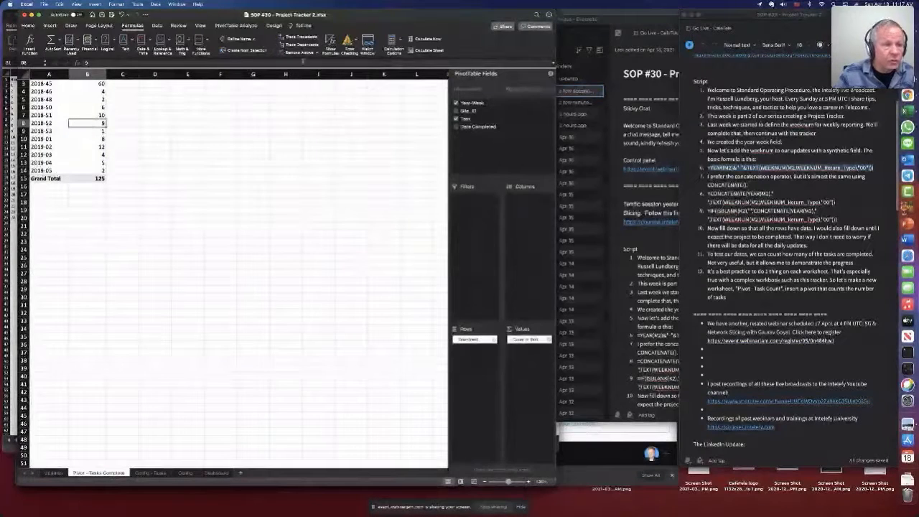
pyautogui.click(236, 26)
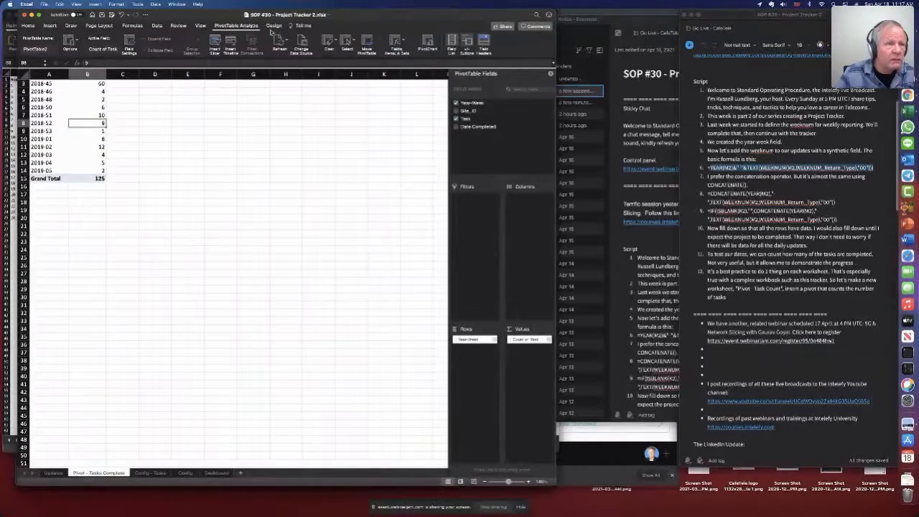
pyautogui.click(302, 41)
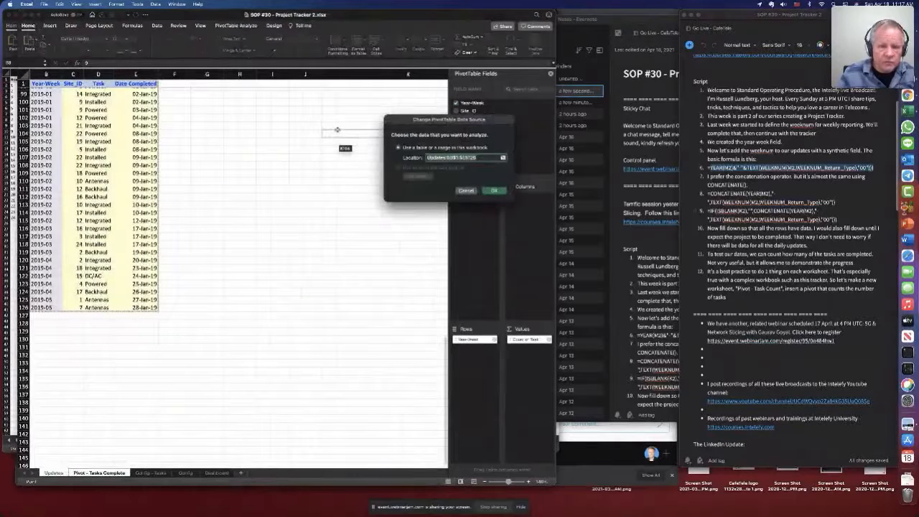
pyautogui.moveTo(491, 158); pyautogui.dragTo(445, 158)
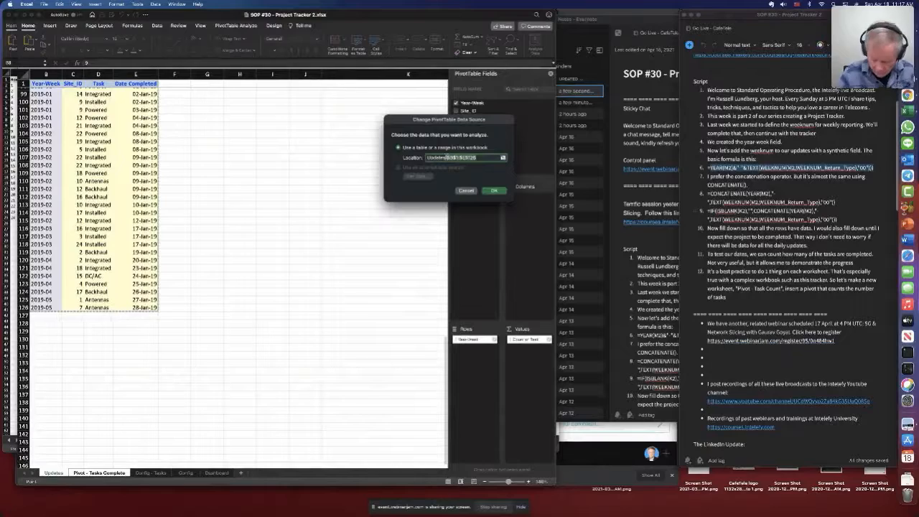
pyautogui.press('BackSpace')
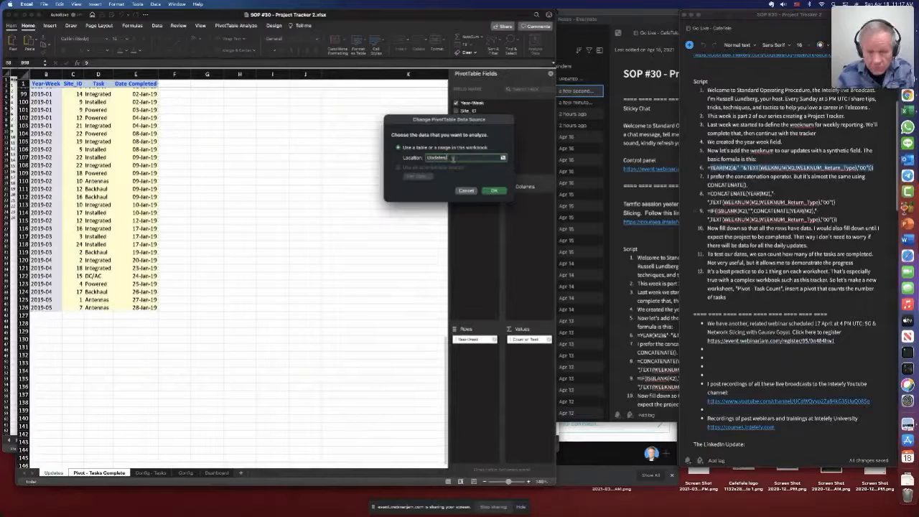
pyautogui.click(495, 191)
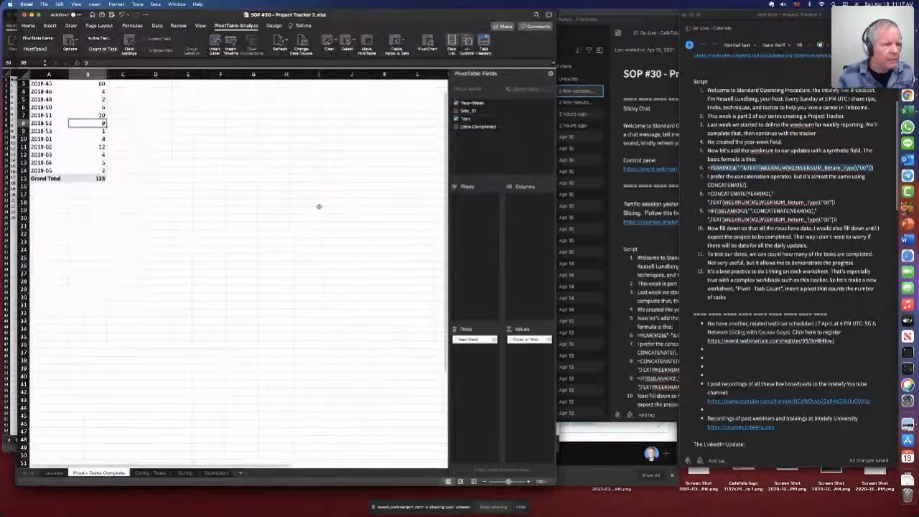
# Step: Refresh the PivotTable that counts tasks by Year-Week
pyautogui.scroll(2, 87, 123)
pyautogui.rightClick(90, 139)
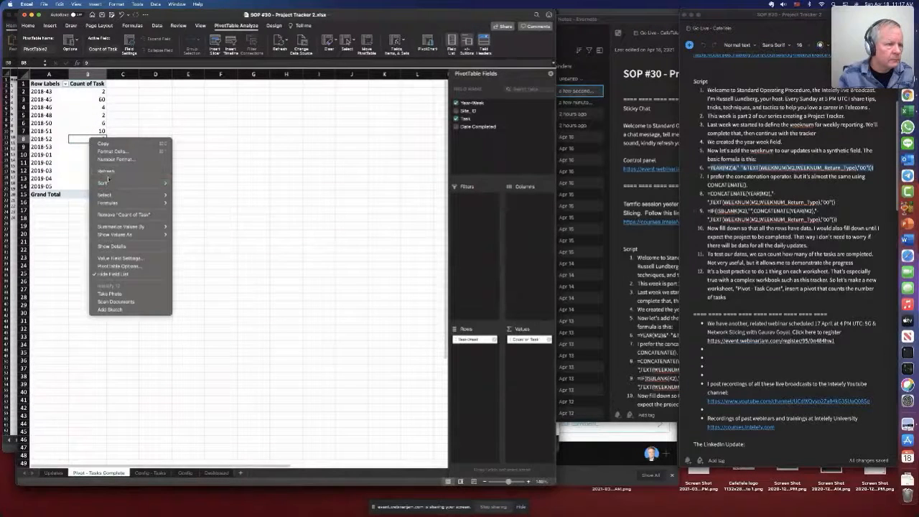
pyautogui.click(107, 171)
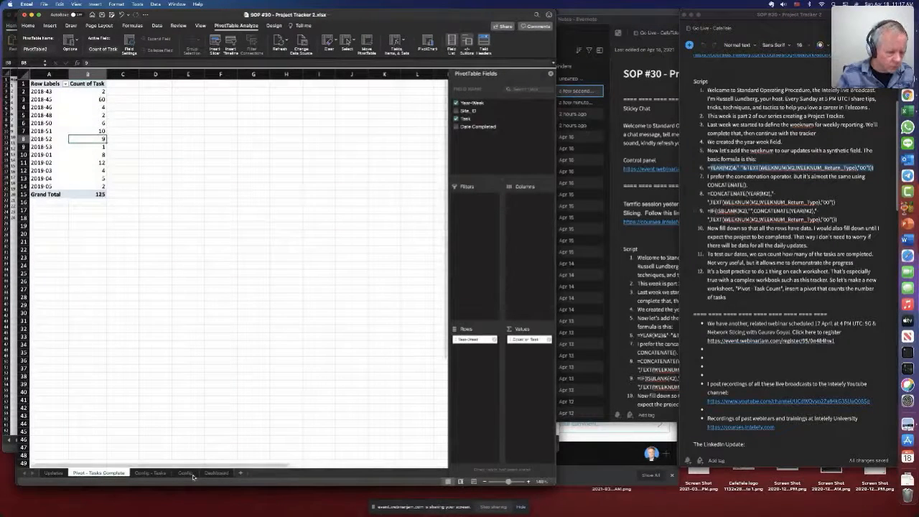
# Step: Review the Dashboard's weeks and completed-task counts, the Year-Week list on Config, and the task list on "Config - Tasks"
pyautogui.click(216, 472)
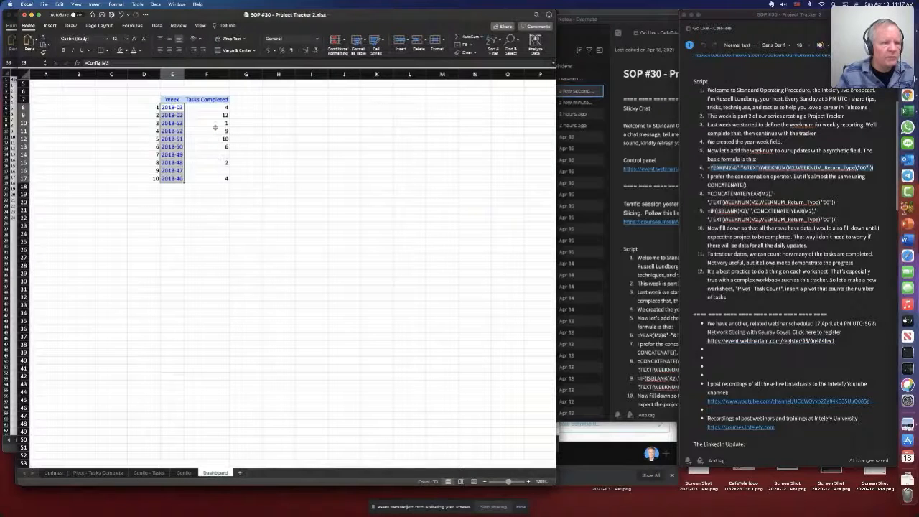
pyautogui.click(213, 123)
pyautogui.click(218, 107)
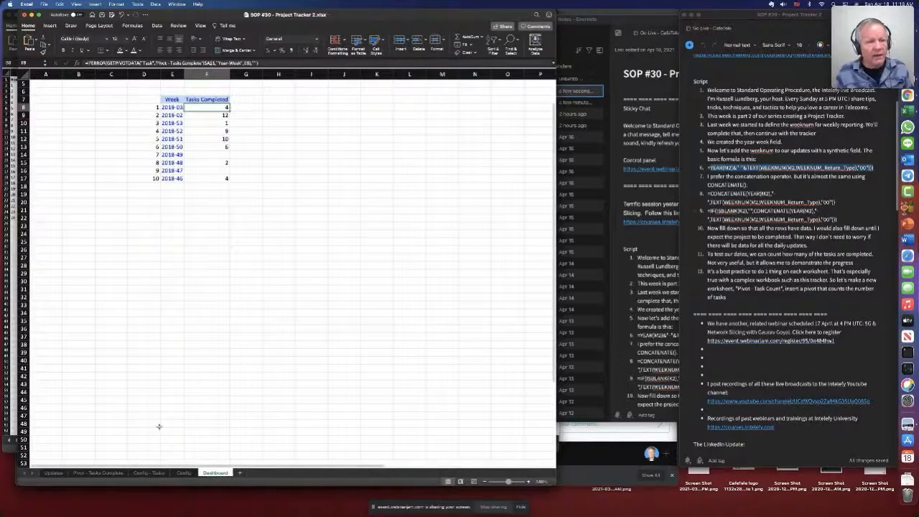
pyautogui.click(176, 108)
pyautogui.moveTo(176, 108); pyautogui.dragTo(175, 170)
pyautogui.click(183, 473)
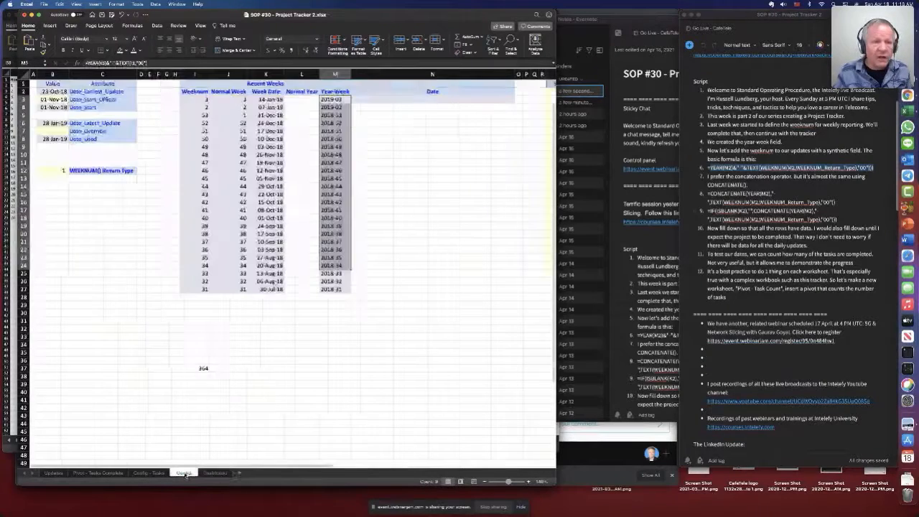
pyautogui.moveTo(335, 123); pyautogui.dragTo(337, 245)
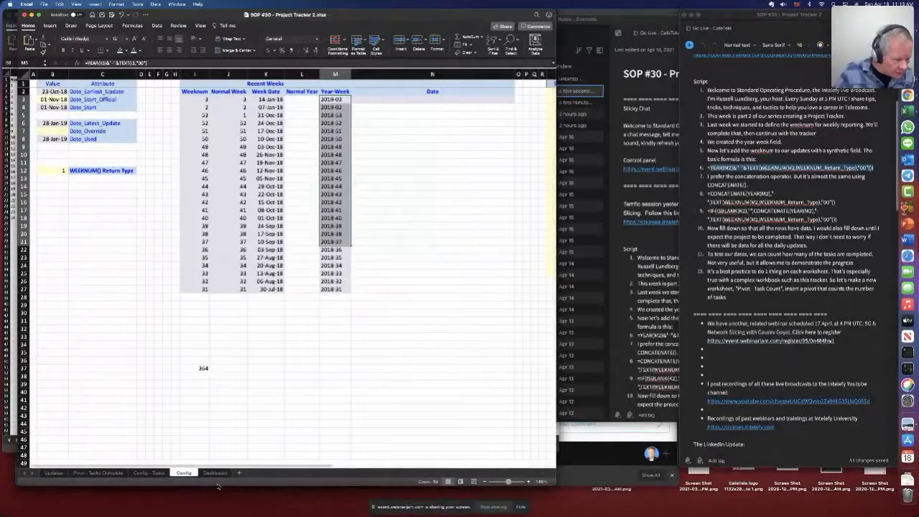
pyautogui.click(136, 475)
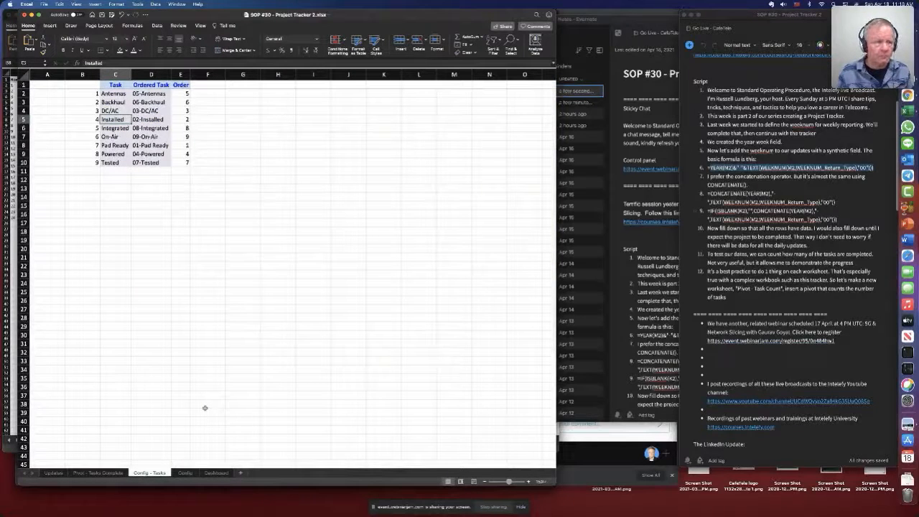
# Step: Compare the task list on "Config - Tasks" with the Site_ID, Task and Date Completed of row 98 on Updates
pyautogui.click(113, 94)
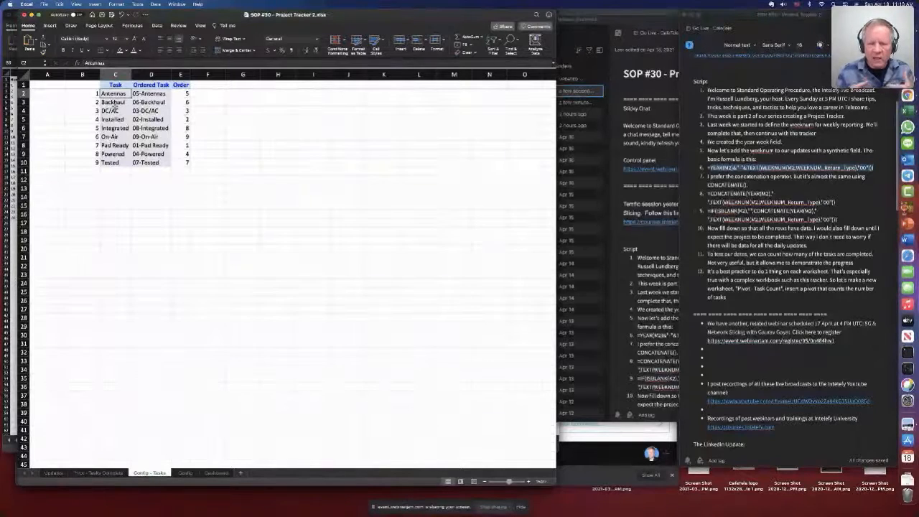
pyautogui.scroll(-1, 113, 104)
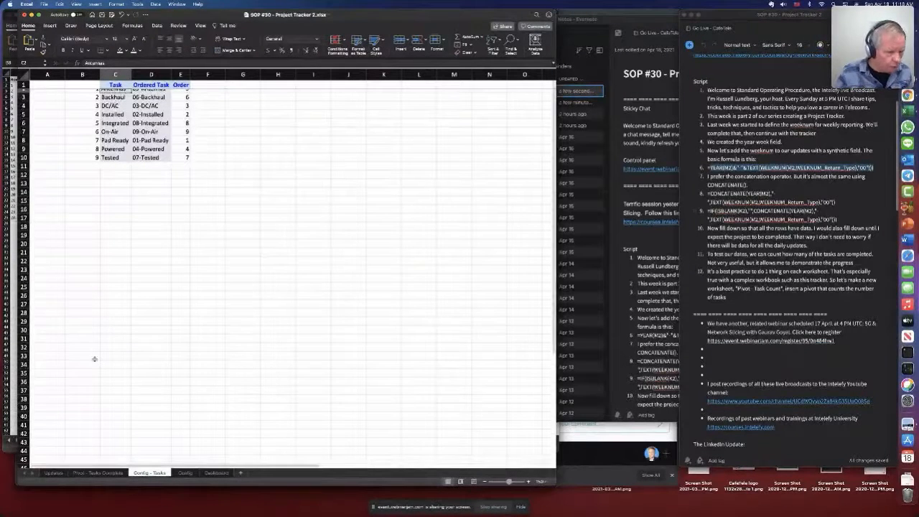
pyautogui.click(53, 473)
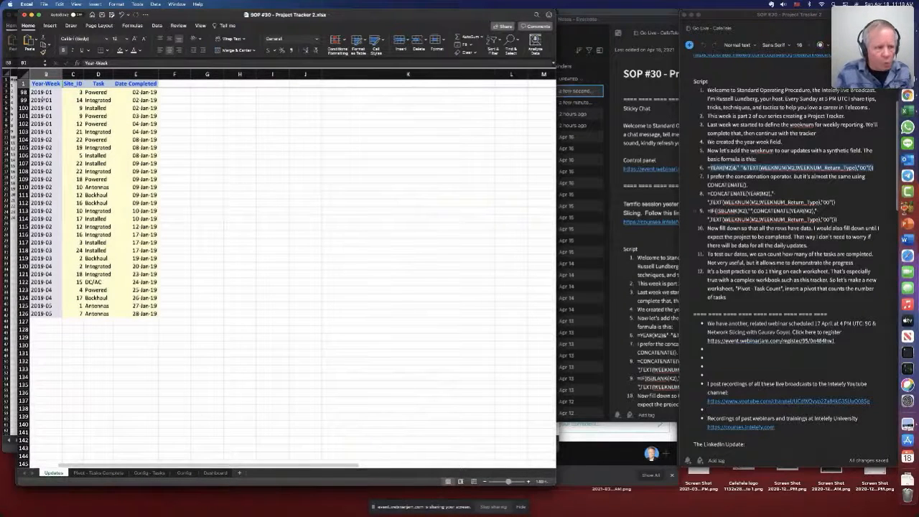
pyautogui.click(24, 92)
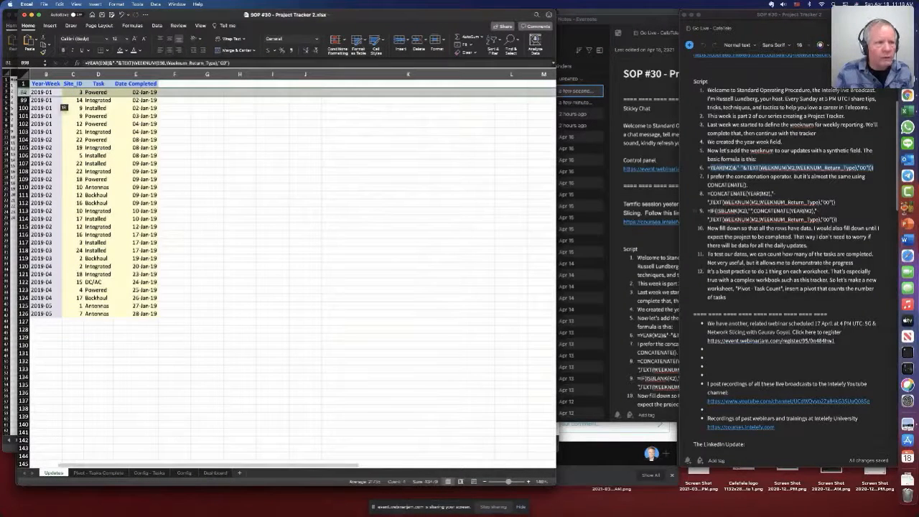
pyautogui.click(76, 92)
pyautogui.click(143, 92)
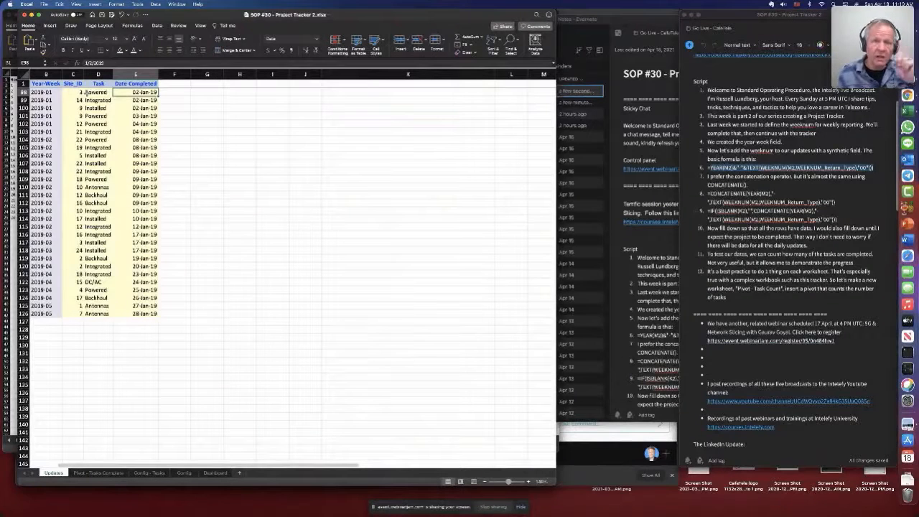
# Step: Add a Weight column heading in F1 of "Config - Tasks" and format F2:F10 as percentages
pyautogui.click(160, 474)
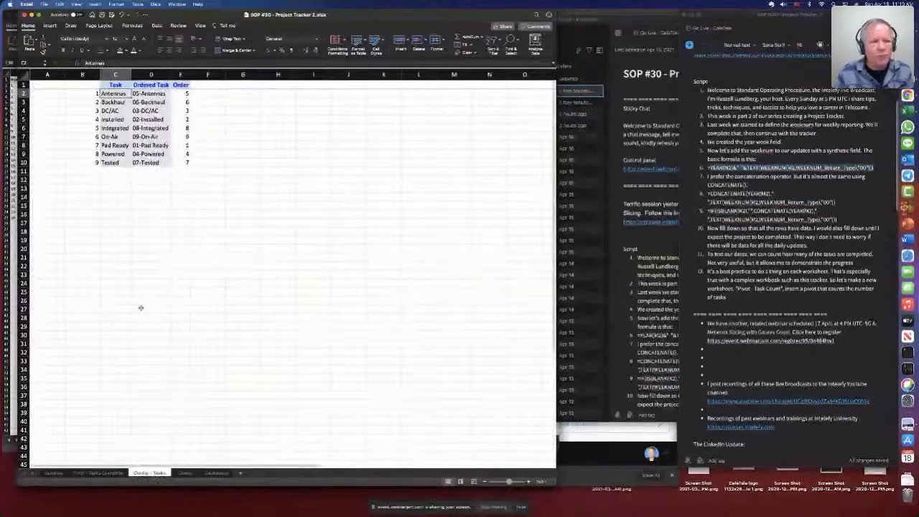
pyautogui.click(206, 85)
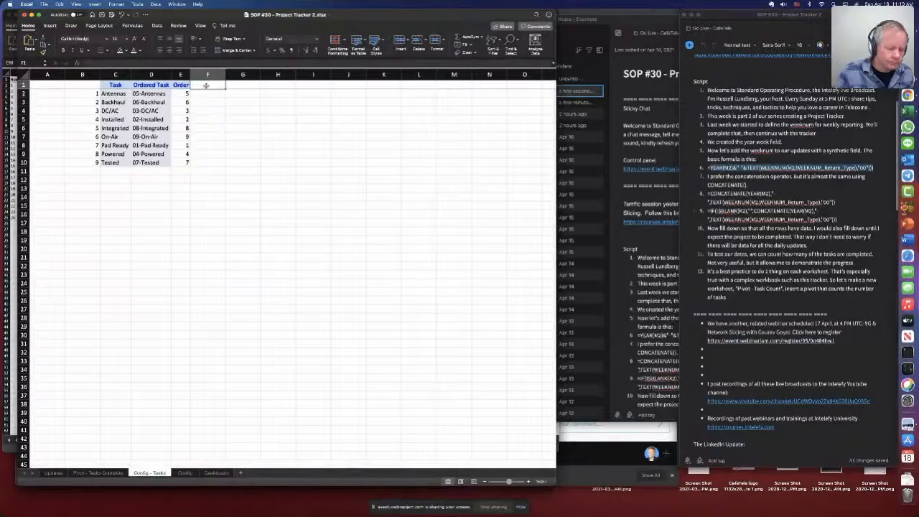
pyautogui.write('Weight')
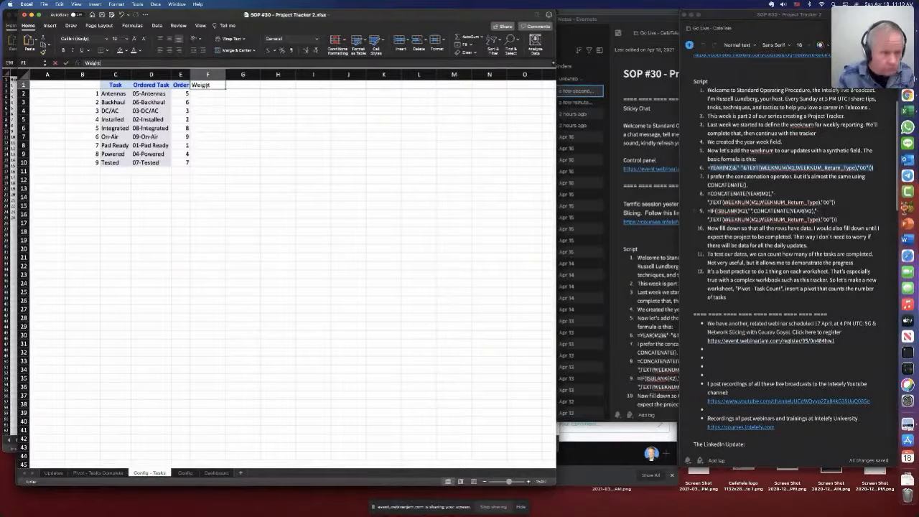
pyautogui.press('Return')
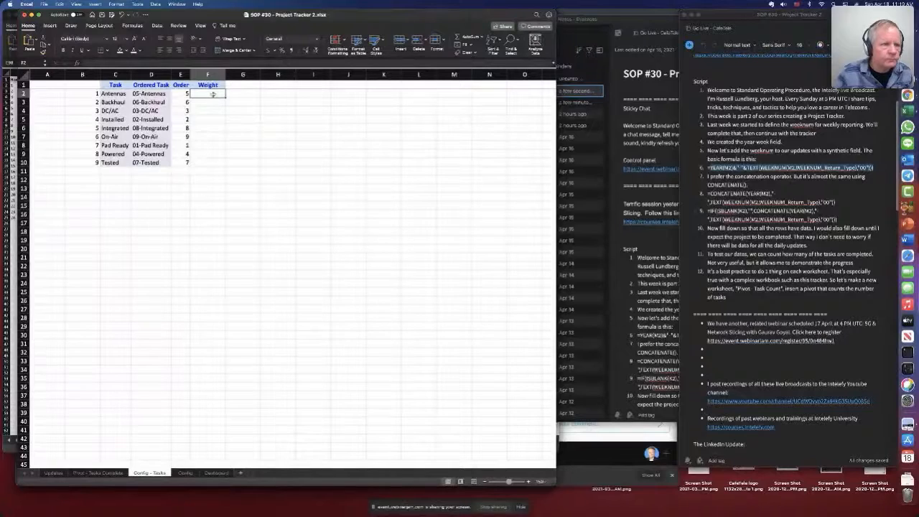
pyautogui.moveTo(214, 94); pyautogui.dragTo(208, 162)
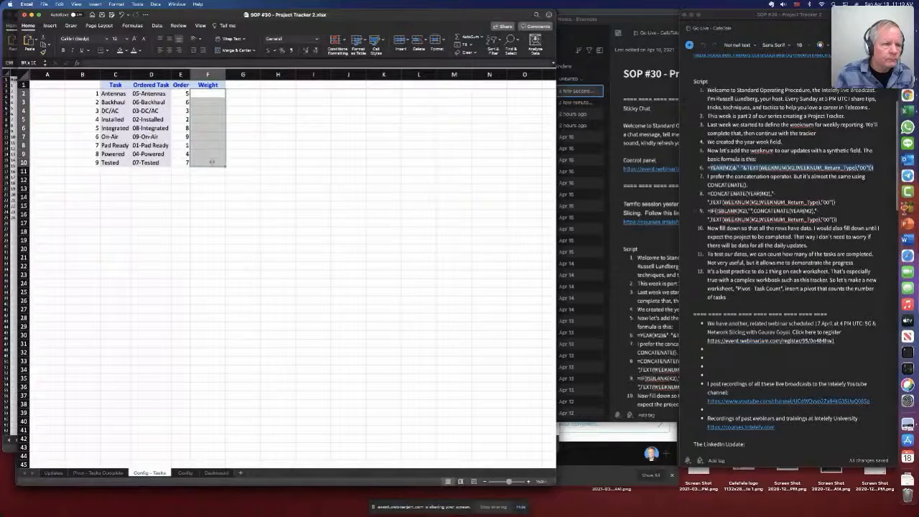
pyautogui.click(282, 50)
# Step: Enter a weight of 11% for Antennas in F2 and fill it down to every task through F10
pyautogui.click(208, 92)
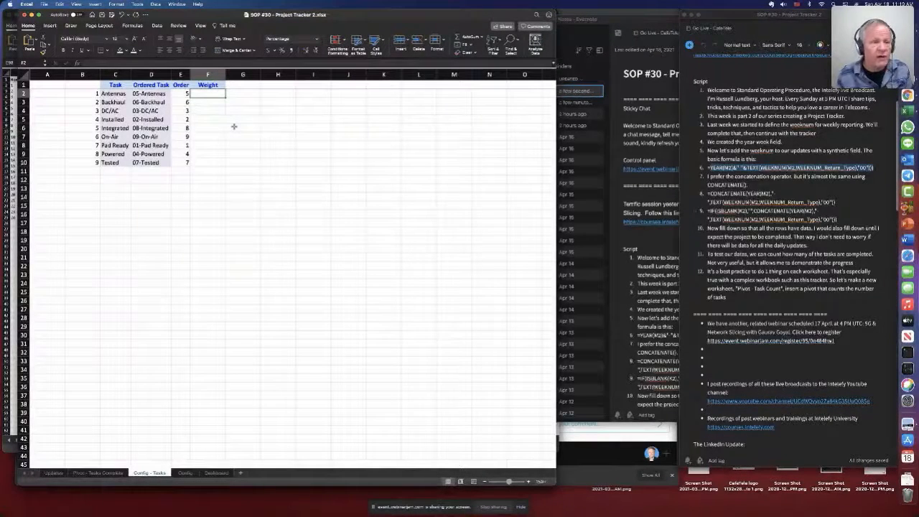
pyautogui.write('=1/9')
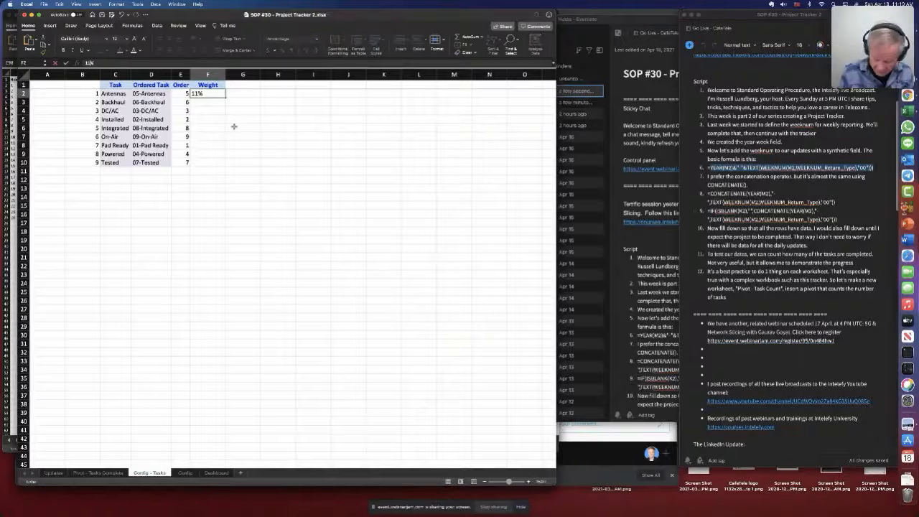
pyautogui.press('Return')
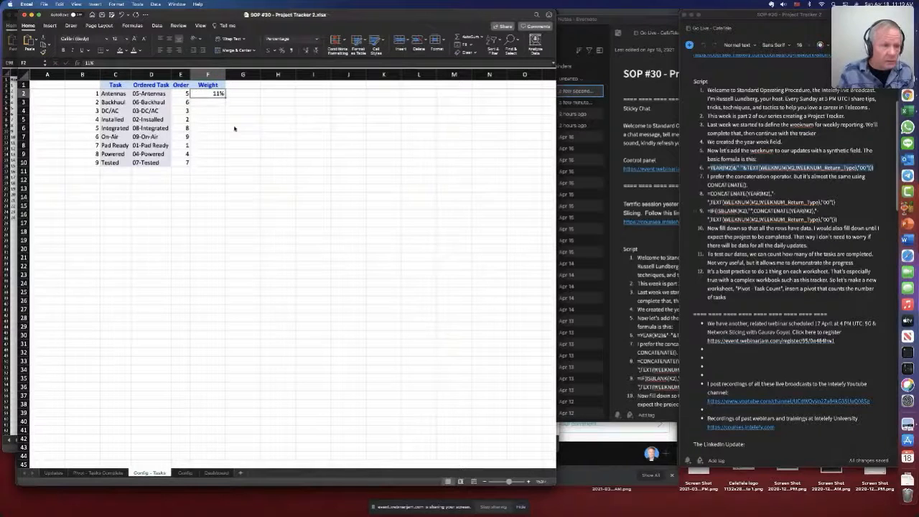
pyautogui.click(224, 96)
pyautogui.doubleClick(226, 97)
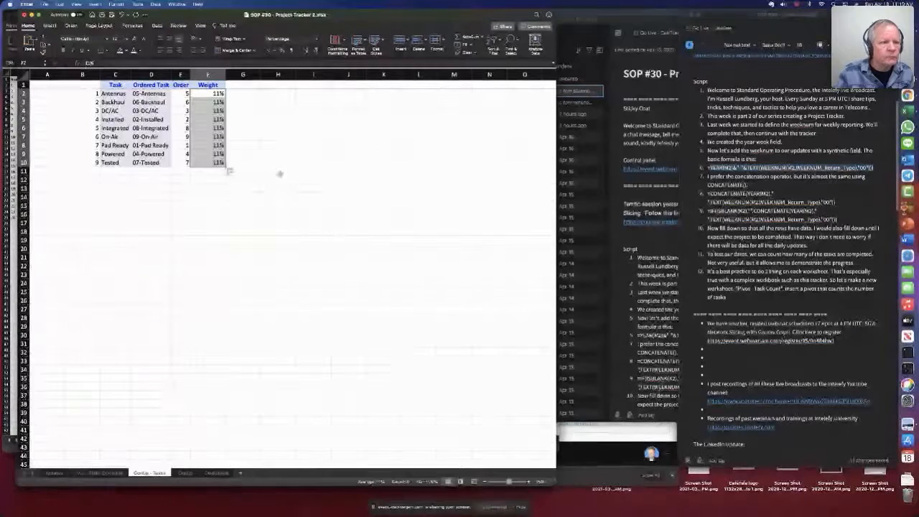
# Step: Total the weights in F12 with =SUM(F2:F10), and set the Tested task's weight to 12%
pyautogui.click(197, 179)
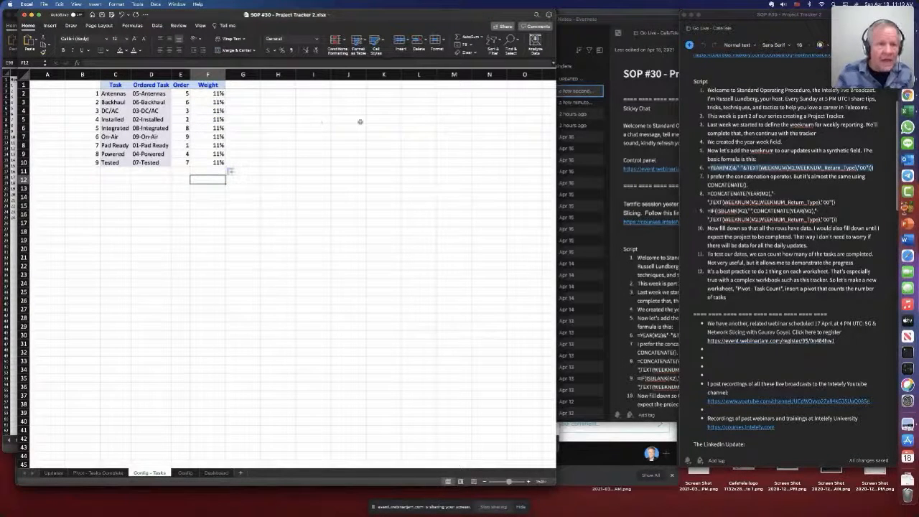
pyautogui.click(470, 37)
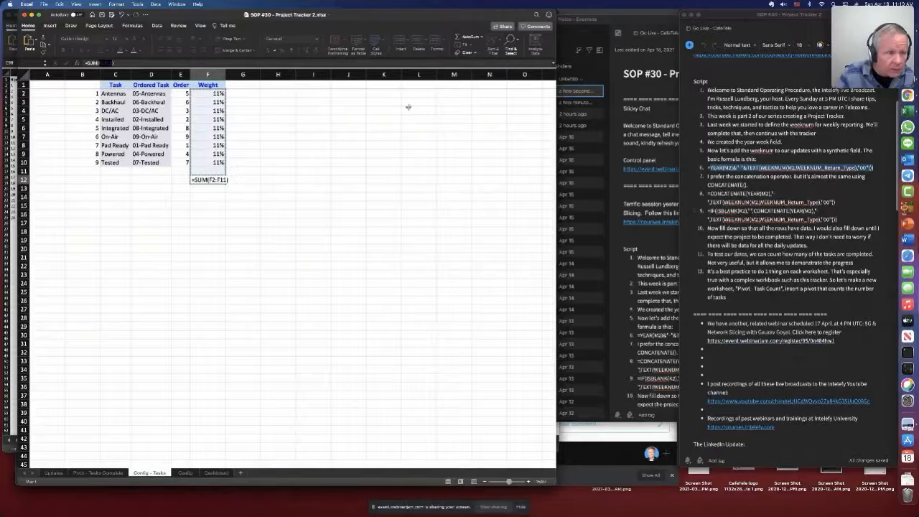
pyautogui.moveTo(215, 93); pyautogui.dragTo(209, 162)
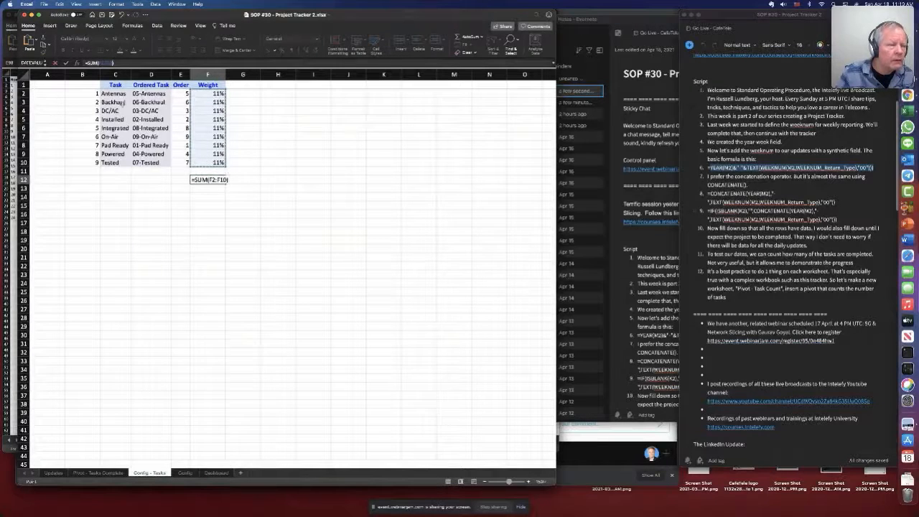
pyautogui.click(66, 63)
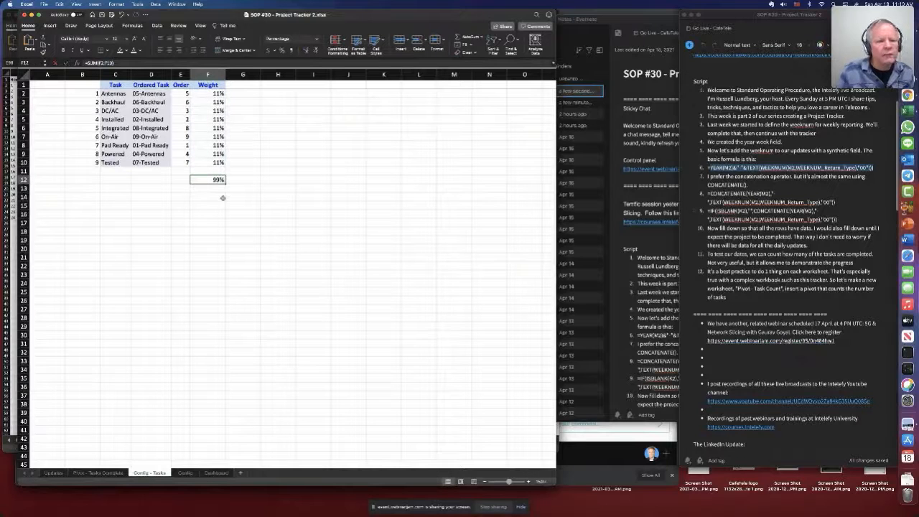
pyautogui.click(214, 164)
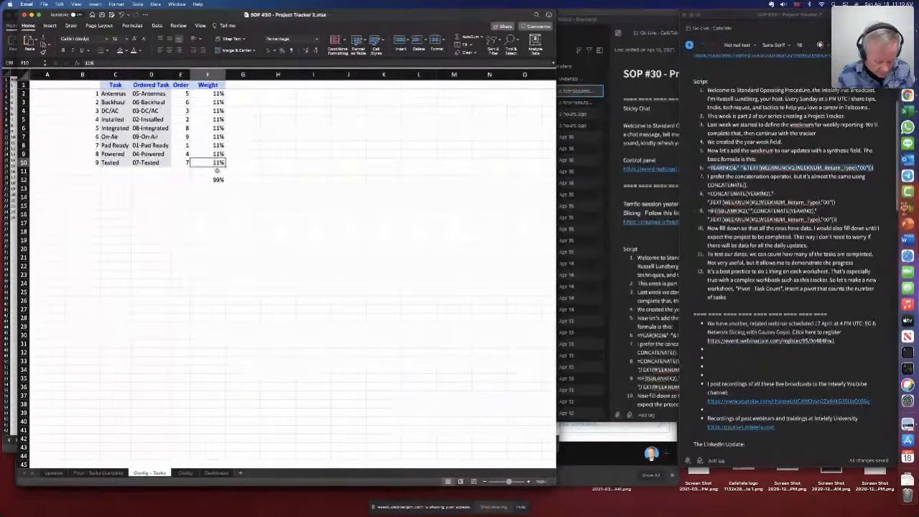
pyautogui.write('12')
pyautogui.press('Return')
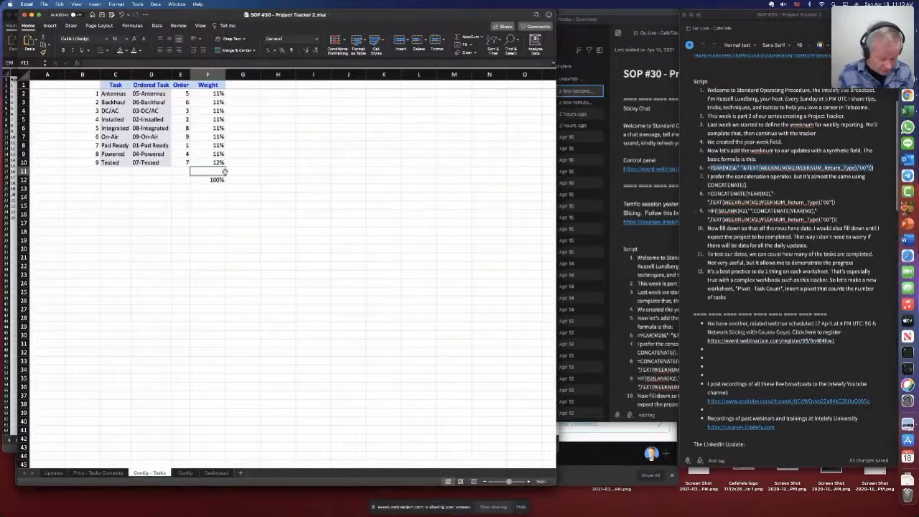
# Step: Apply a top border to cell F11, between the weights and their total
pyautogui.press('super+1')
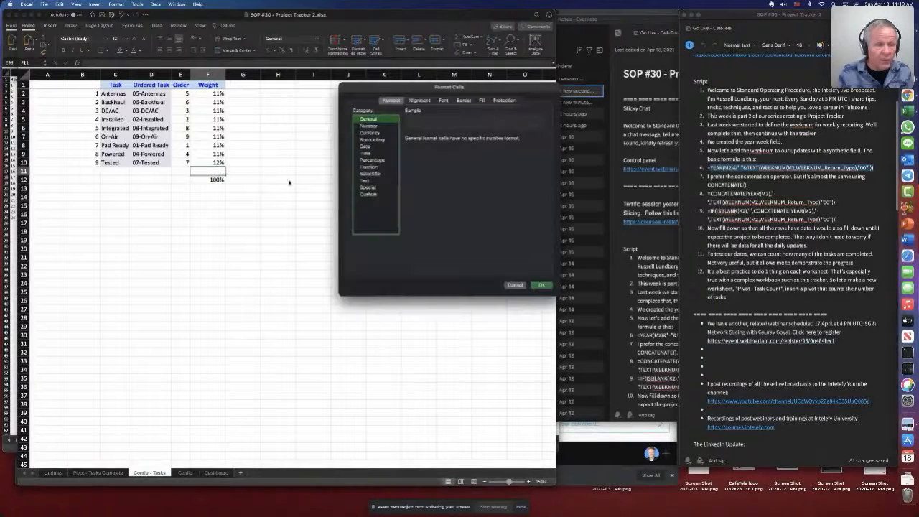
pyautogui.click(464, 101)
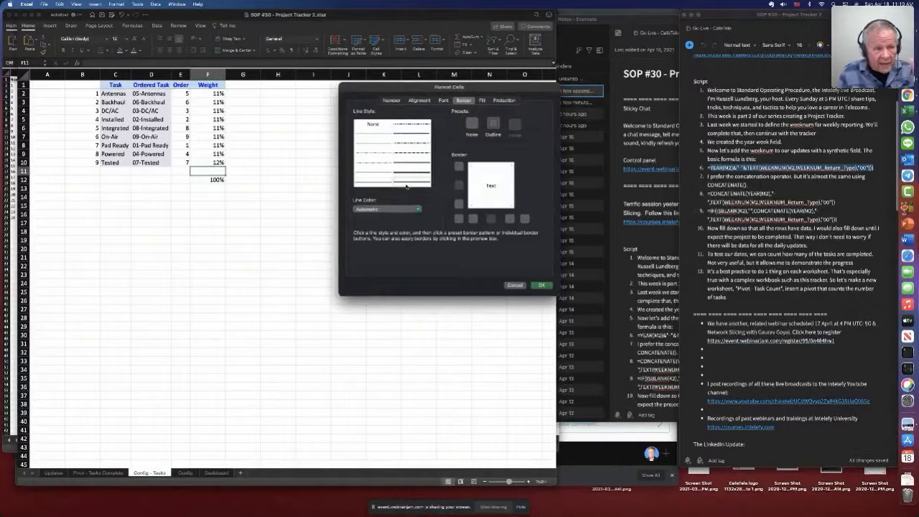
pyautogui.click(492, 166)
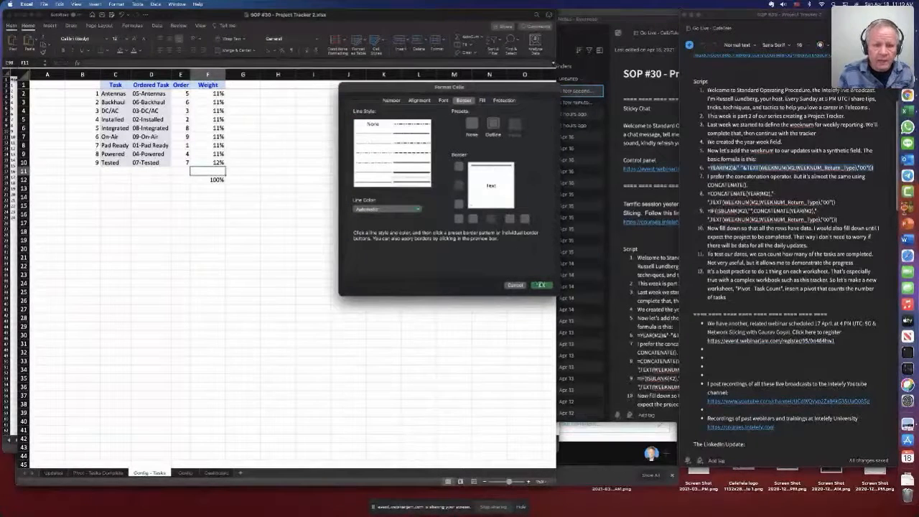
pyautogui.click(541, 285)
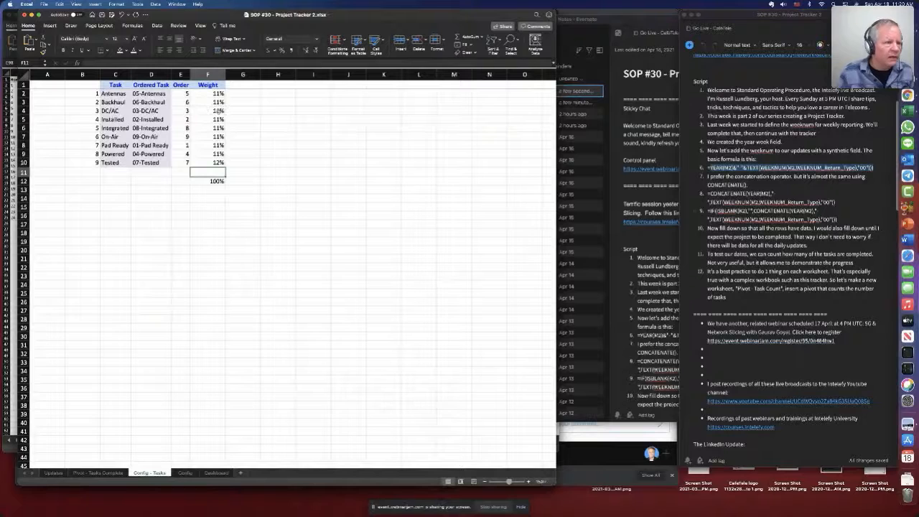
# Step: Set the task weights to 6% for Pad Ready, 7% for Installed and 11% for DC/AC
pyautogui.click(215, 145)
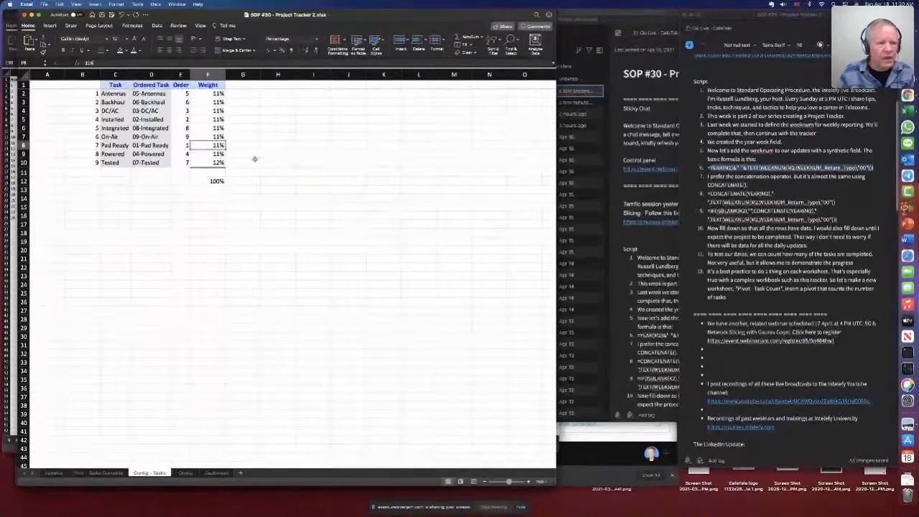
pyautogui.write('6')
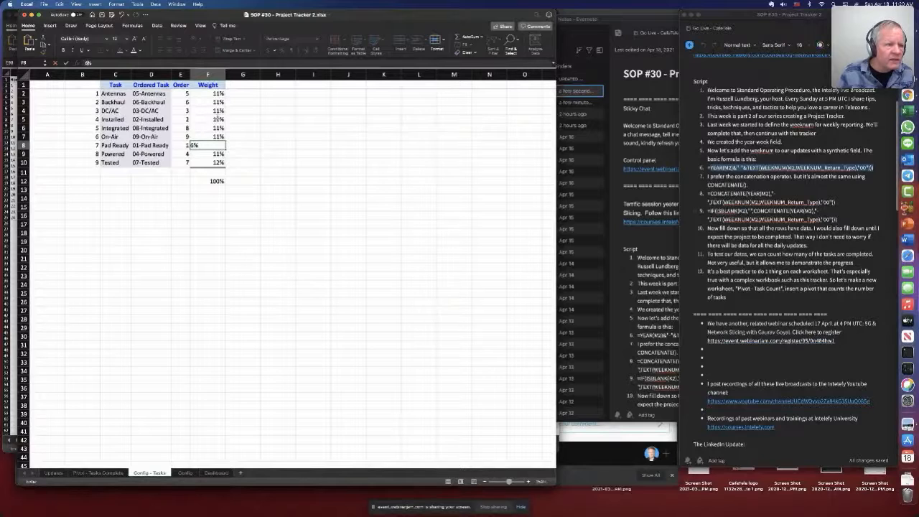
pyautogui.click(217, 120)
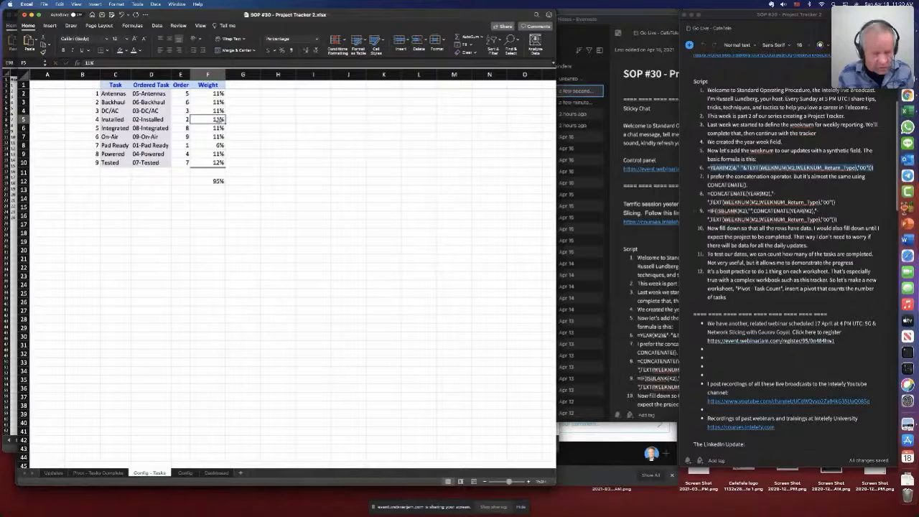
pyautogui.write('7')
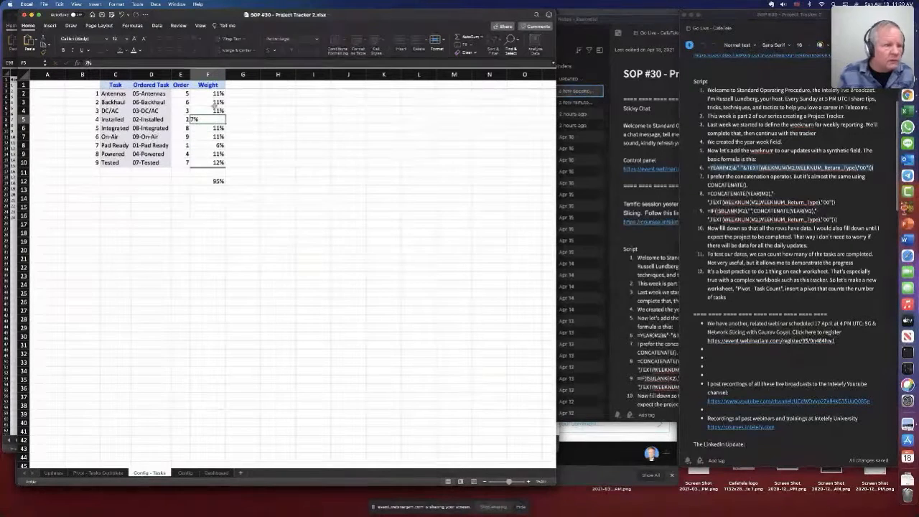
pyautogui.click(216, 111)
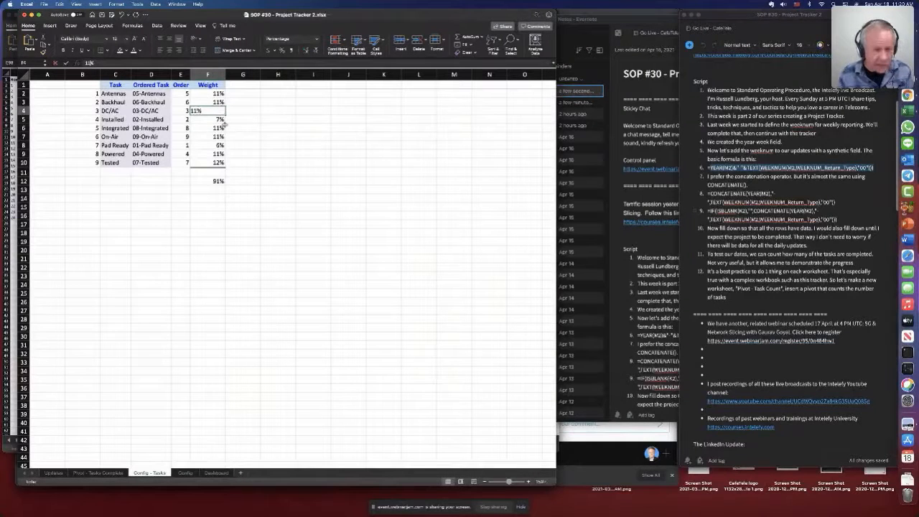
pyautogui.press('Down')
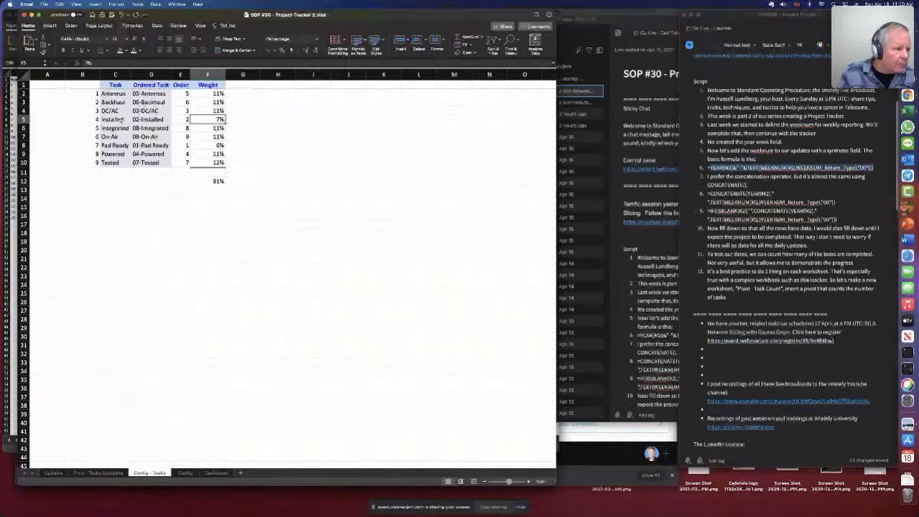
# Step: Set the task weights to 12% for Antennas and 16% for Backhaul
pyautogui.click(213, 94)
pyautogui.write('12')
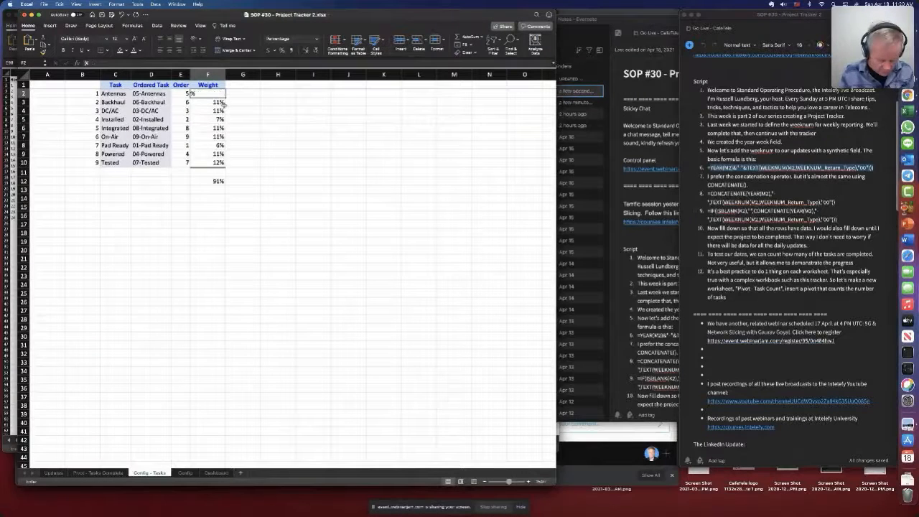
pyautogui.press('Return')
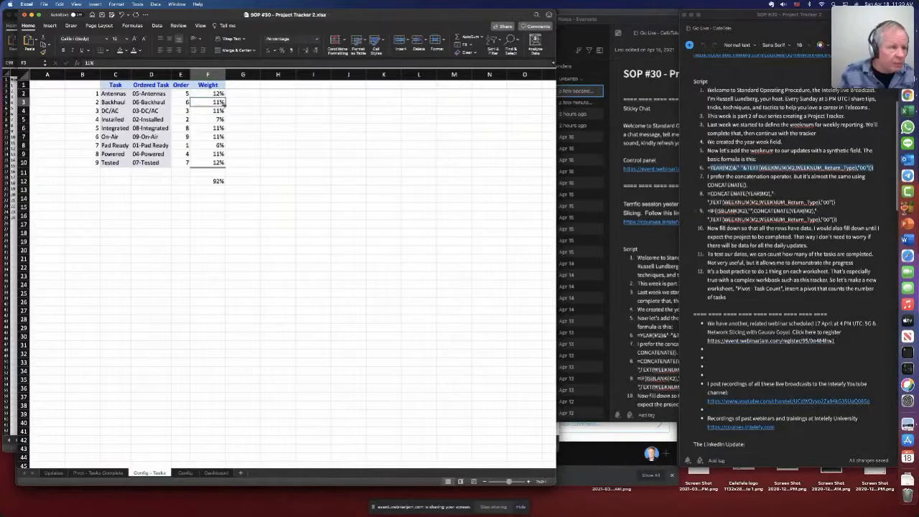
pyautogui.write('16')
pyautogui.press('Return')
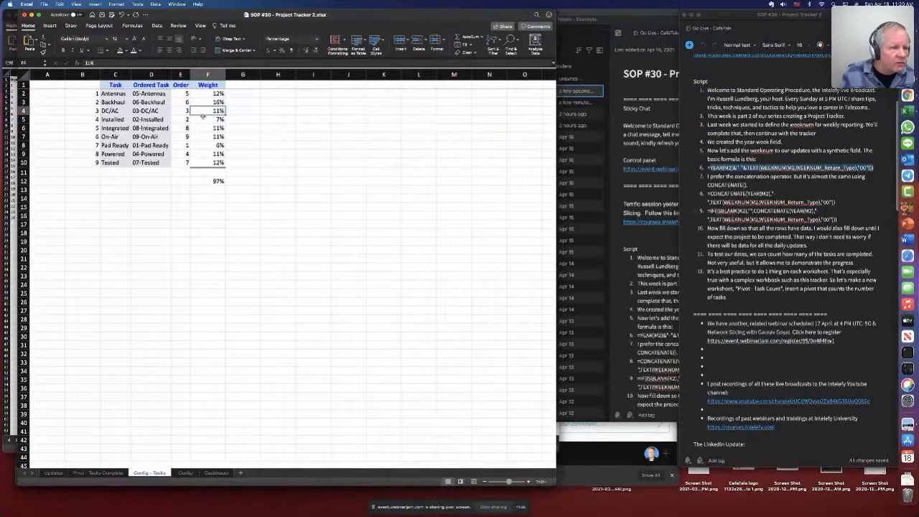
# Step: Set the task weights to 9% for Tested, 13% for Integrated and 15% for On-Air, and check the total in F12
pyautogui.click(208, 162)
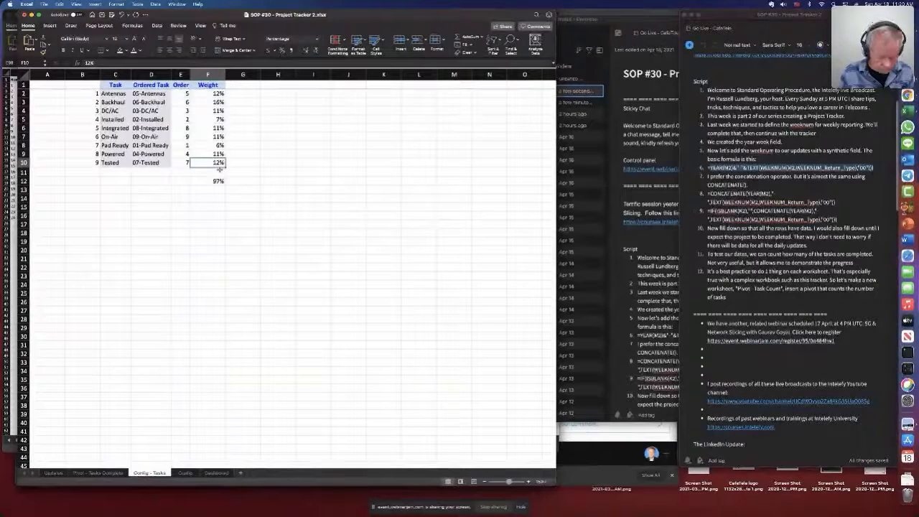
pyautogui.write('9')
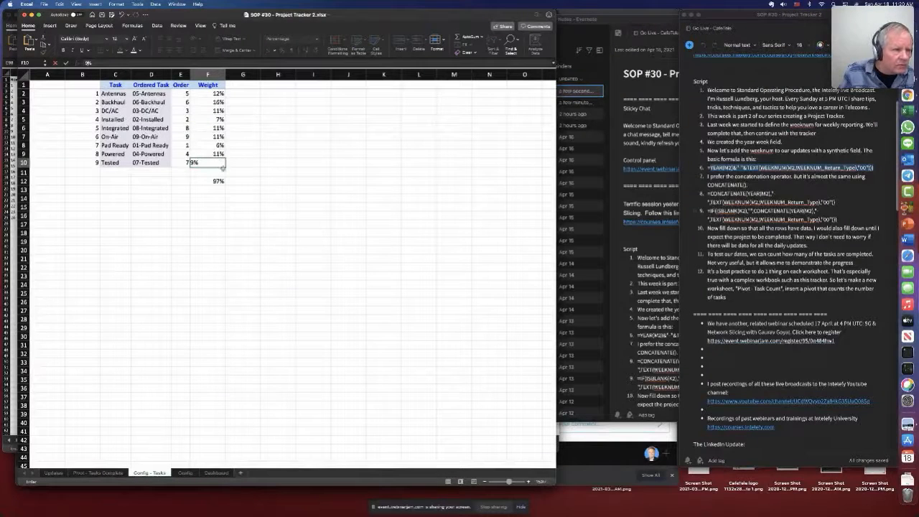
pyautogui.click(223, 130)
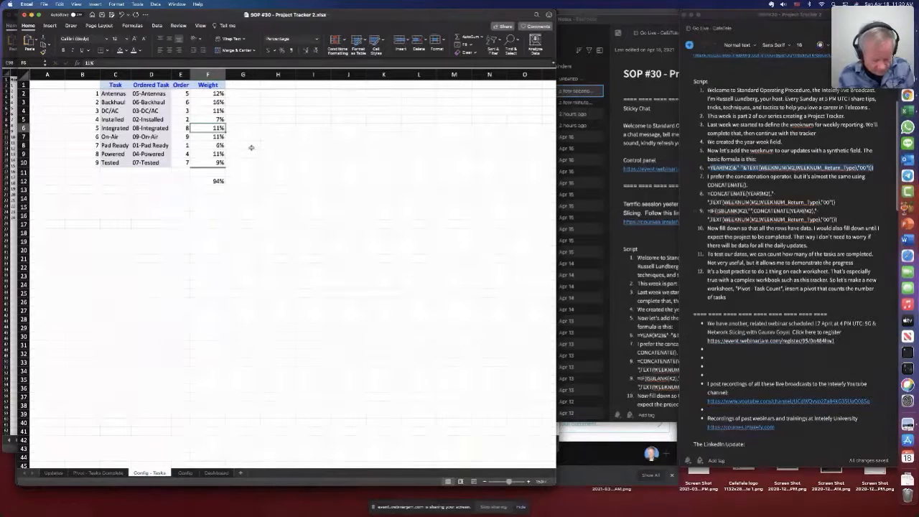
pyautogui.write('13')
pyautogui.click(215, 145)
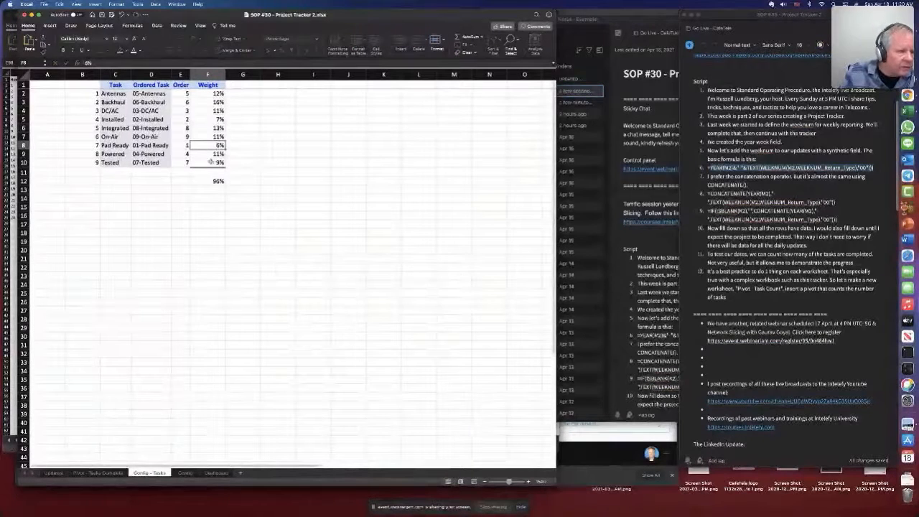
pyautogui.click(212, 137)
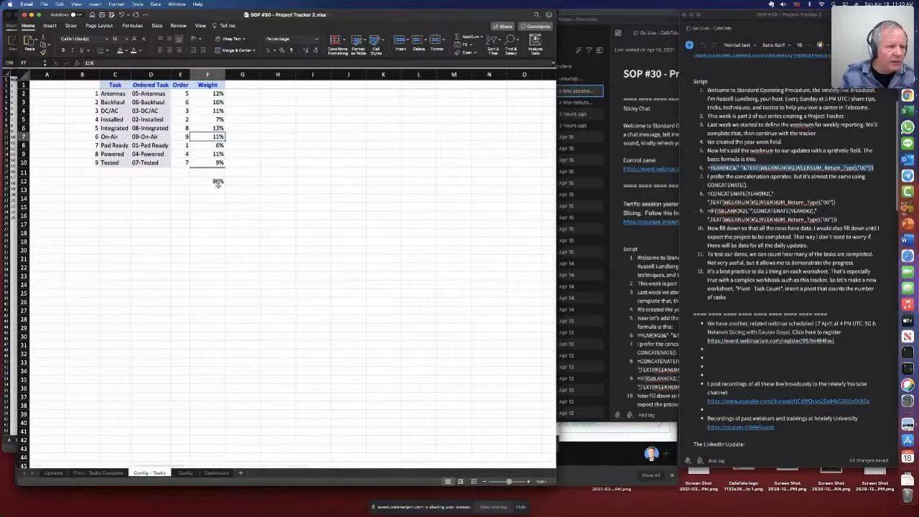
pyautogui.write('15')
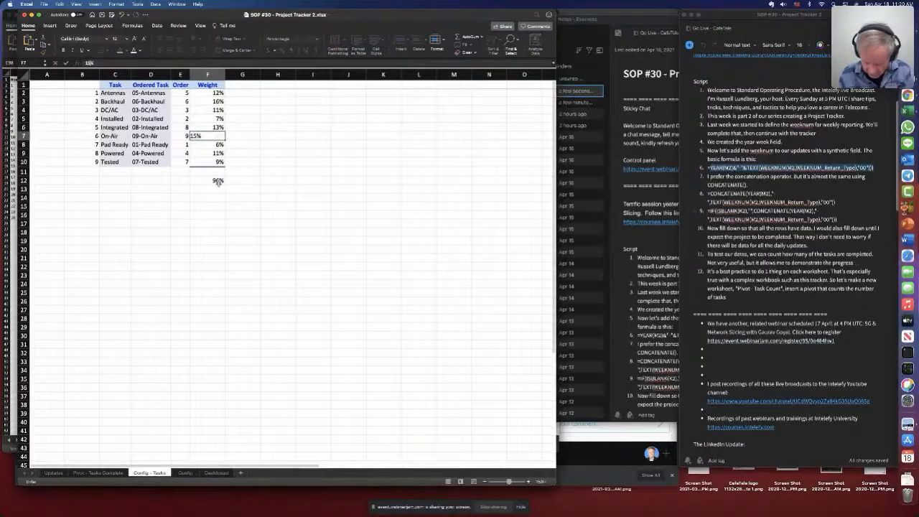
pyautogui.press('Return')
pyautogui.click(216, 180)
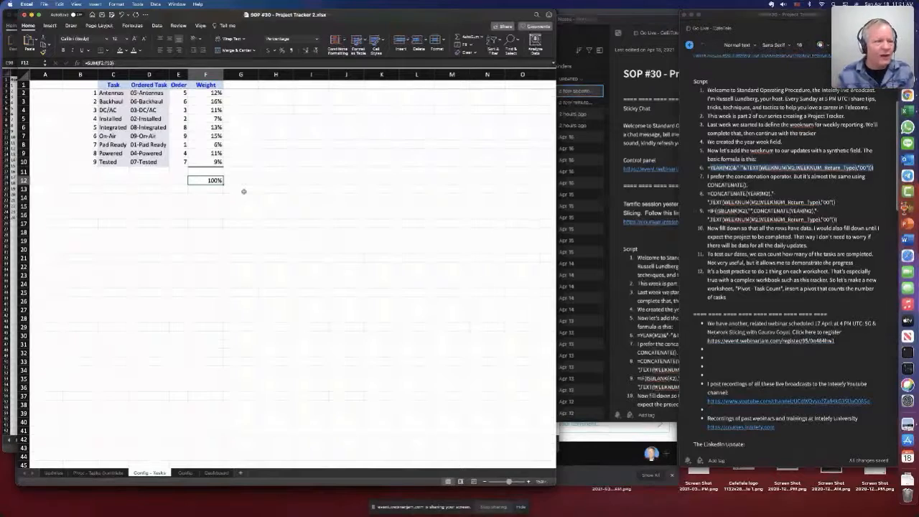
# Step: Fill the Order and Weight input cells E2:F10 with the recently used light yellow
pyautogui.click(23, 128)
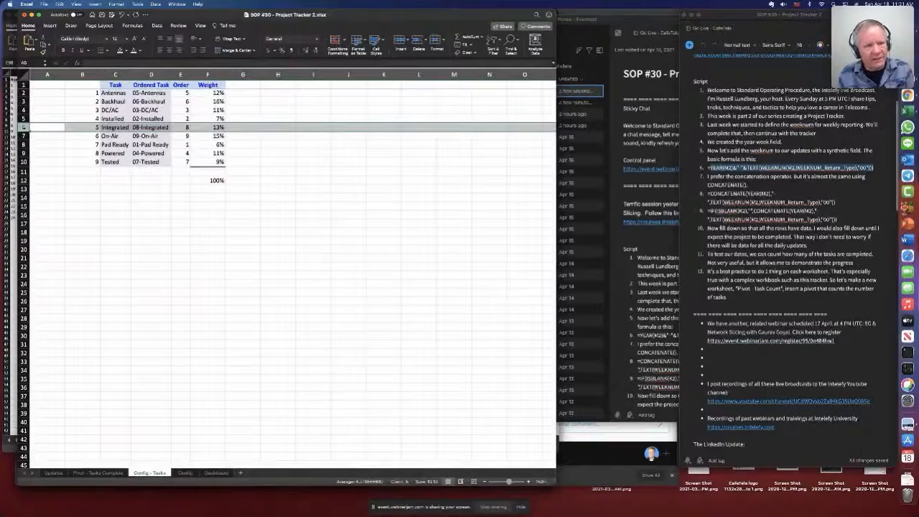
pyautogui.click(294, 137)
pyautogui.moveTo(185, 94); pyautogui.dragTo(206, 163)
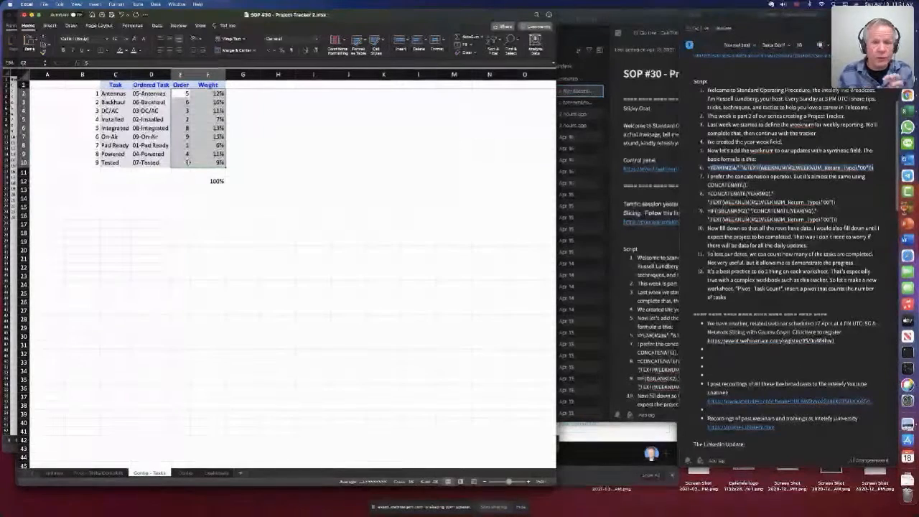
pyautogui.click(127, 51)
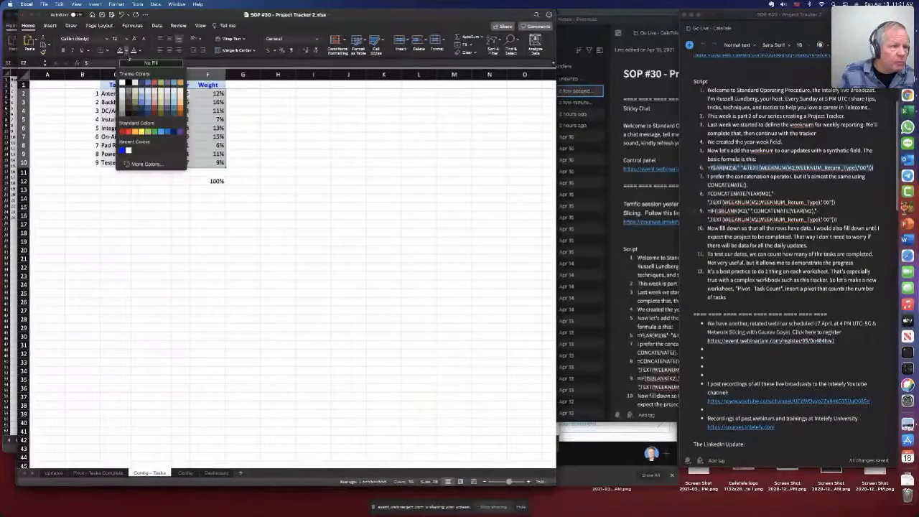
pyautogui.click(129, 151)
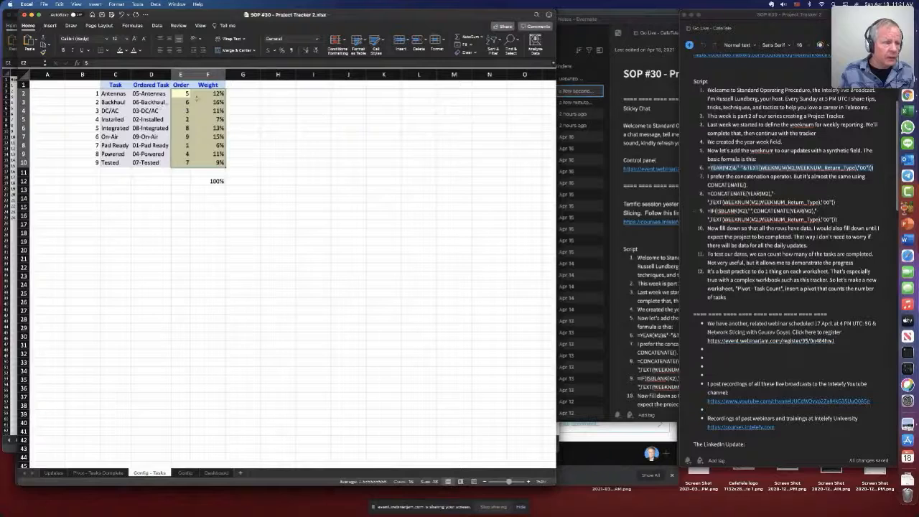
pyautogui.press('Right')
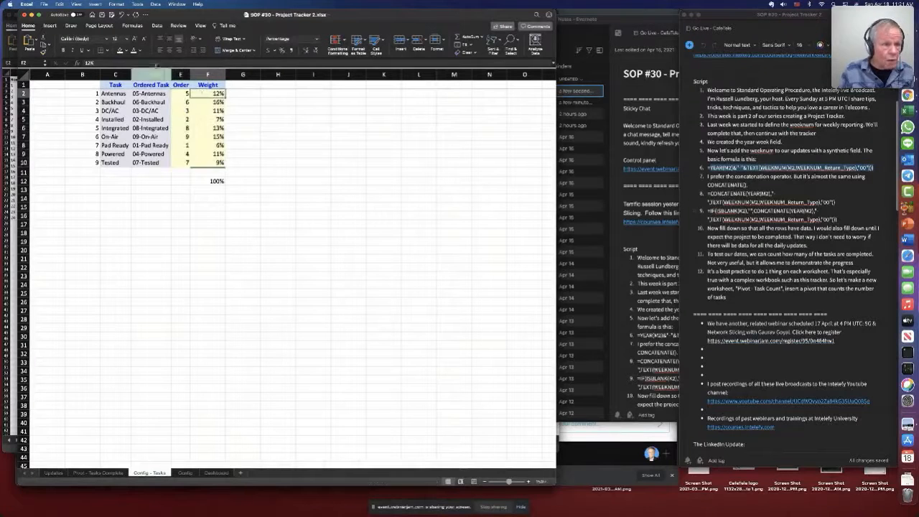
# Step: Start defining a name Task_Lookup for the task table C1:F10, headers included
pyautogui.moveTo(107, 84); pyautogui.dragTo(199, 162)
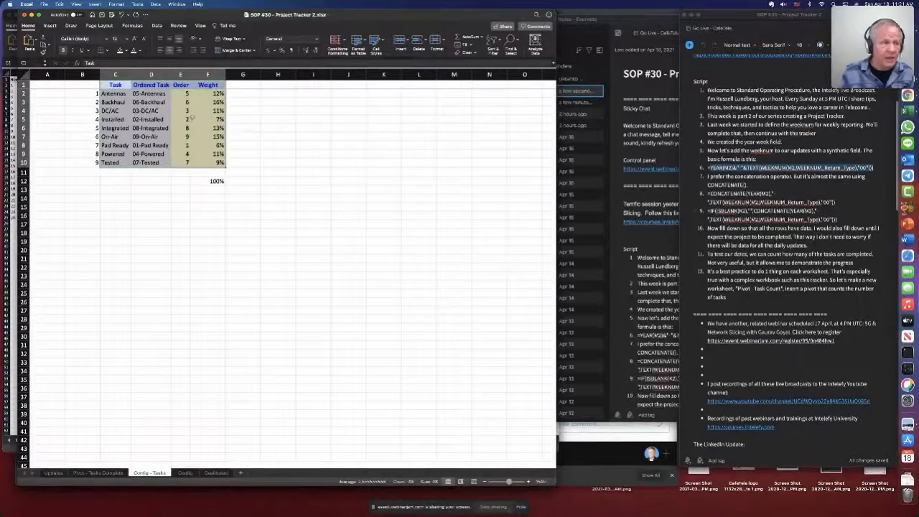
pyautogui.click(133, 26)
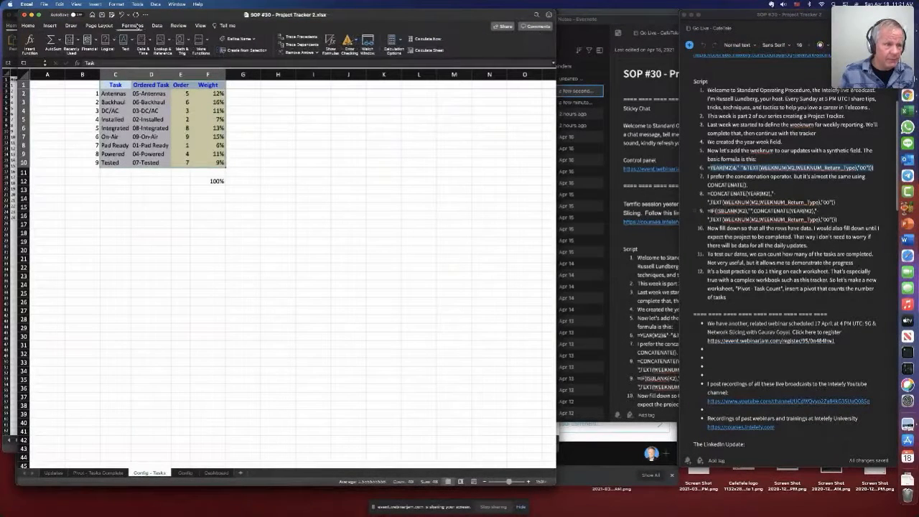
pyautogui.click(239, 39)
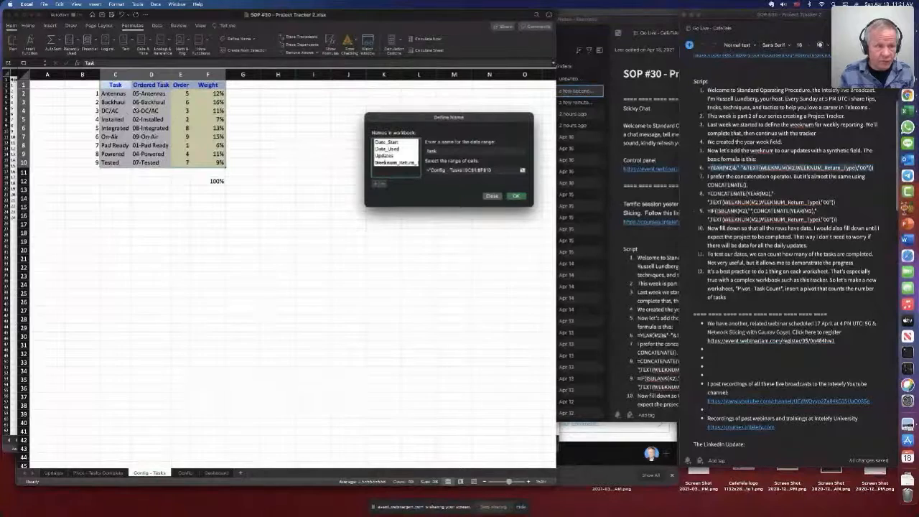
pyautogui.click(450, 150)
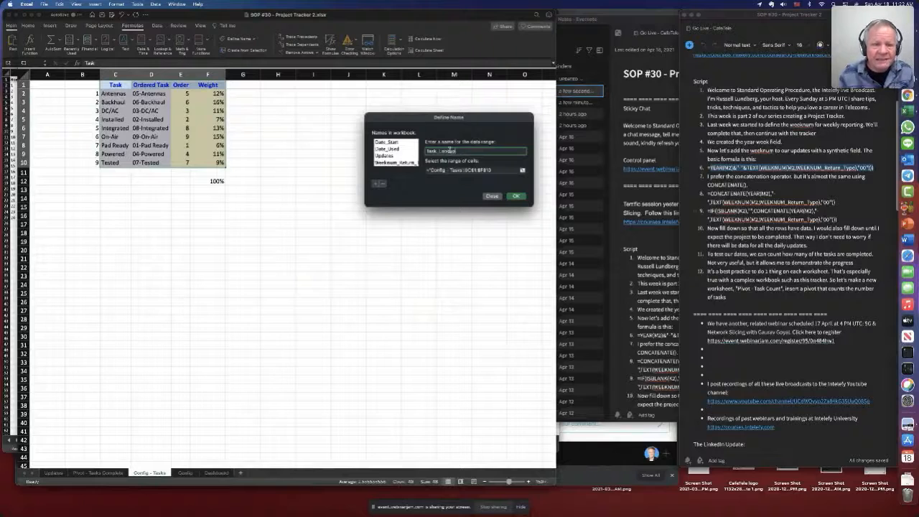
pyautogui.press('Tab')
# Step: Replace the name's range with an OFFSET formula starting at 'Config - Tasks'!$C$2 with row and column offsets of 0
pyautogui.write('=')
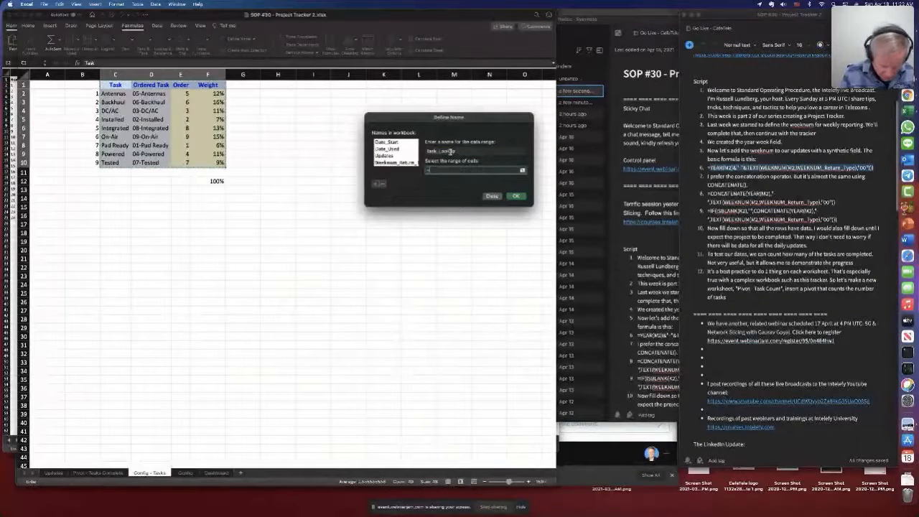
pyautogui.write('off')
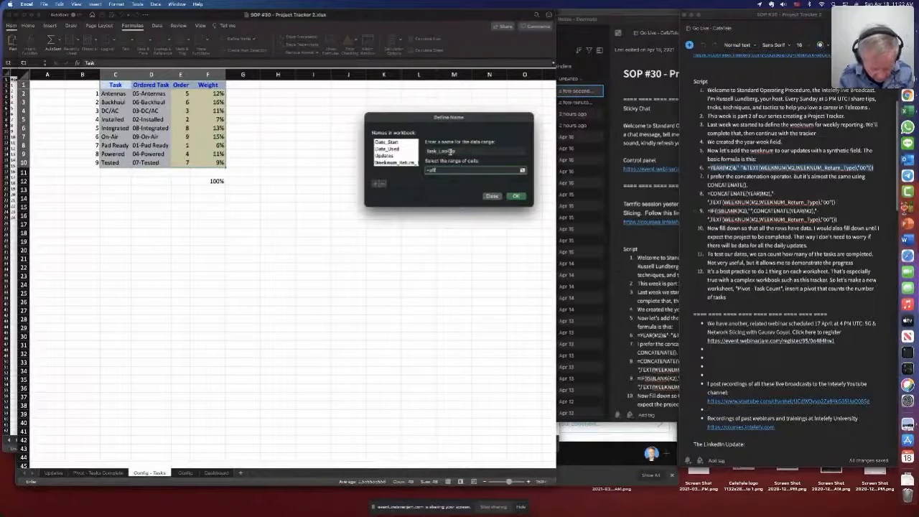
pyautogui.write('set(')
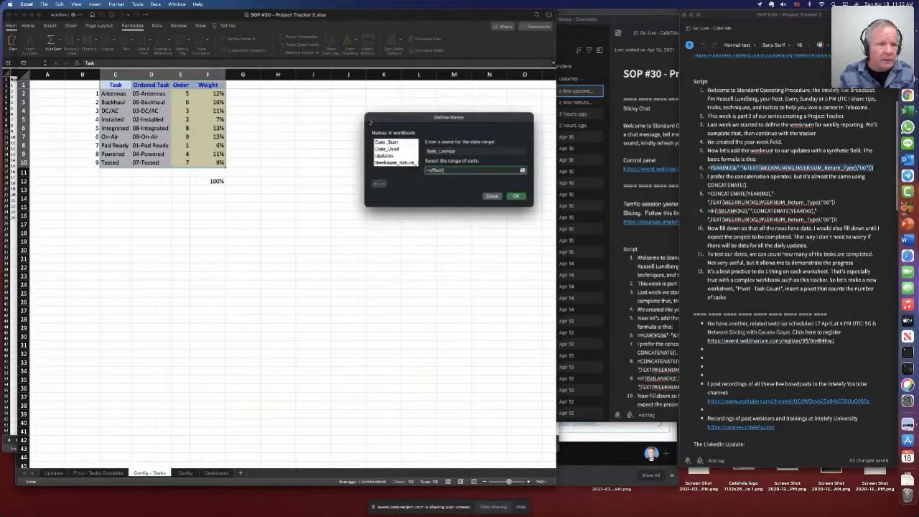
pyautogui.click(112, 85)
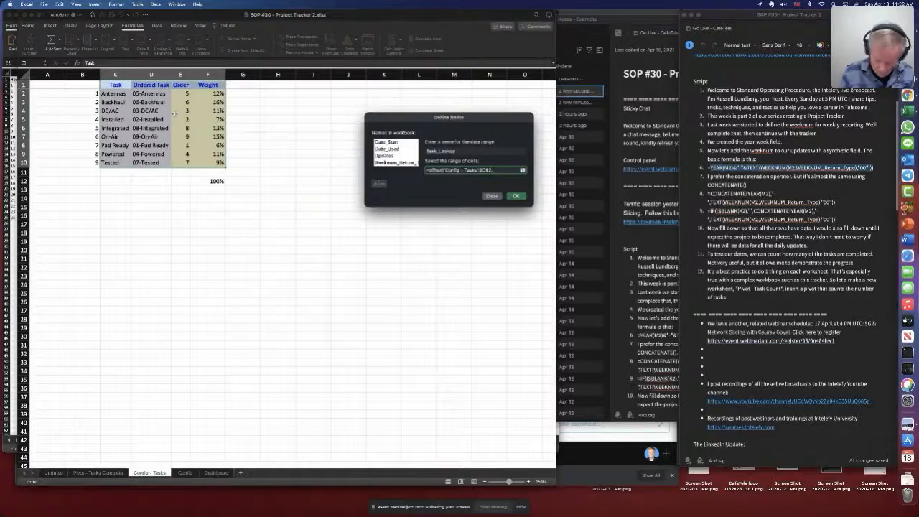
pyautogui.write('0')
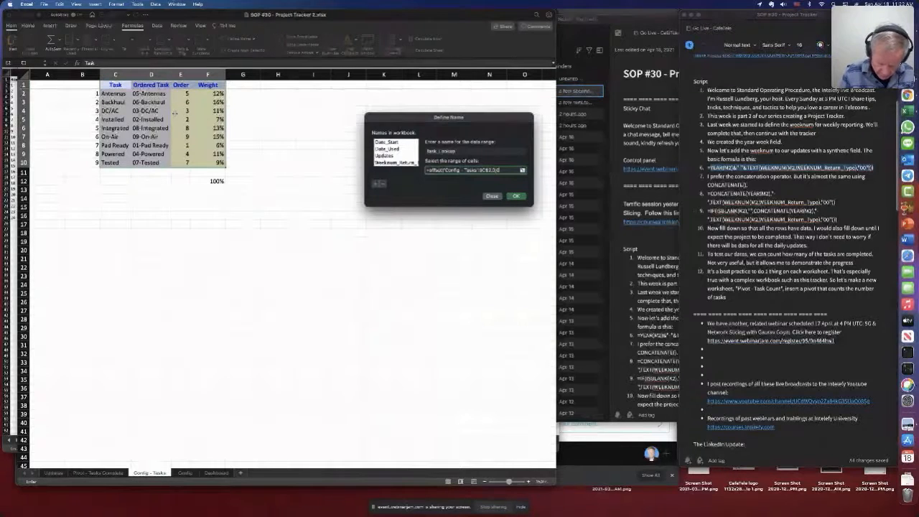
pyautogui.write(',0')
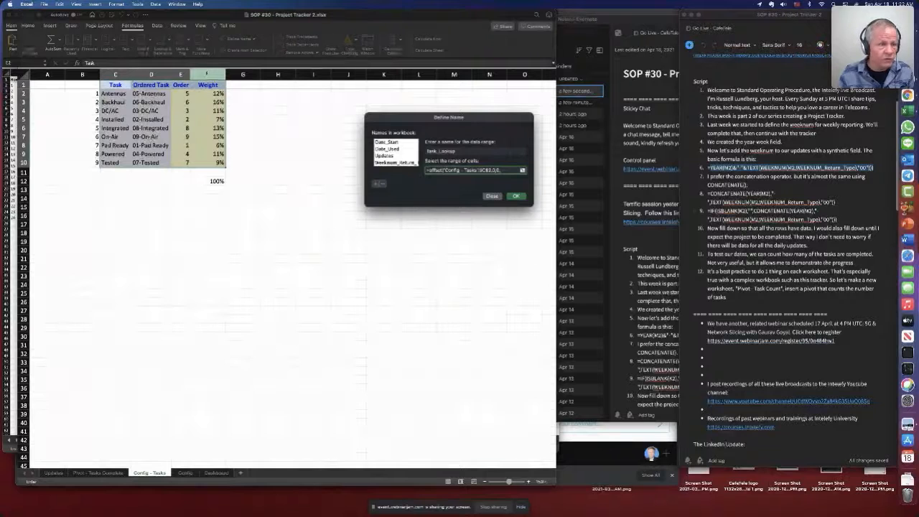
pyautogui.write(',')
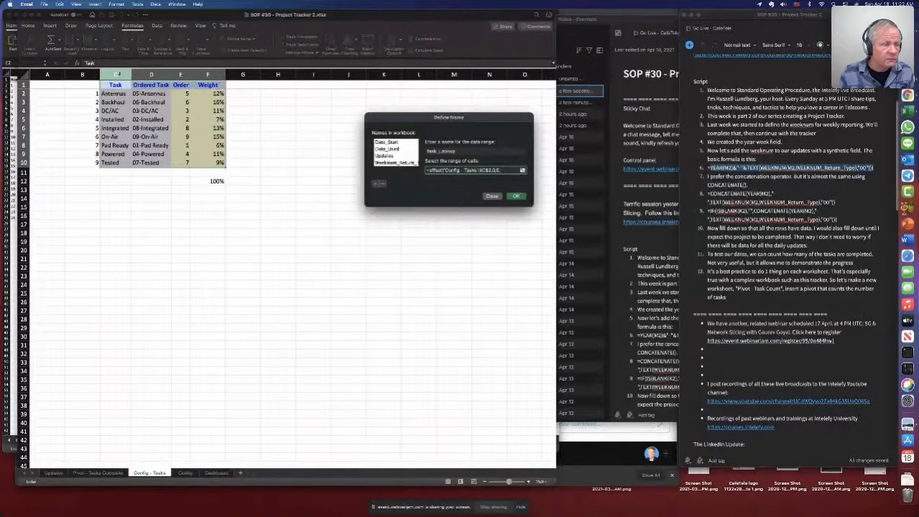
# Step: Give the OFFSET formula a height of COUNTA over the whole column C of 'Config - Tasks'
pyautogui.click(117, 74)
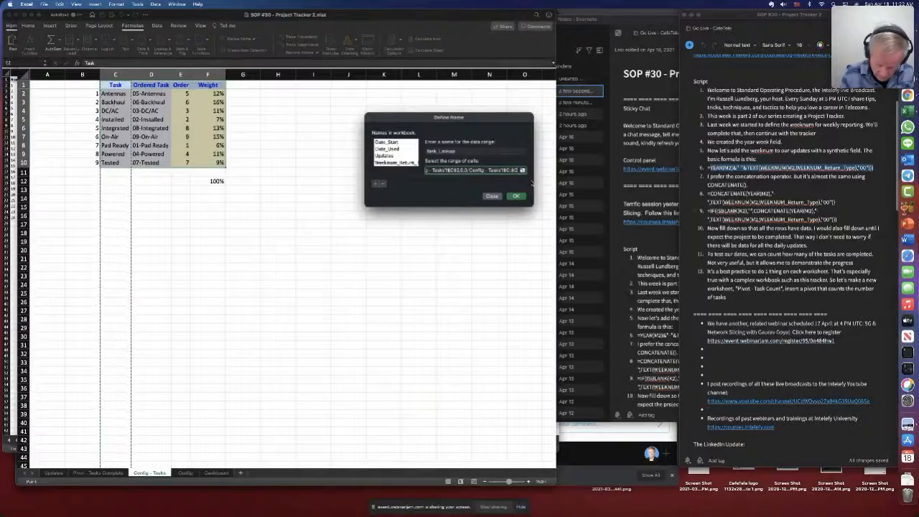
pyautogui.write(')')
pyautogui.click(468, 170)
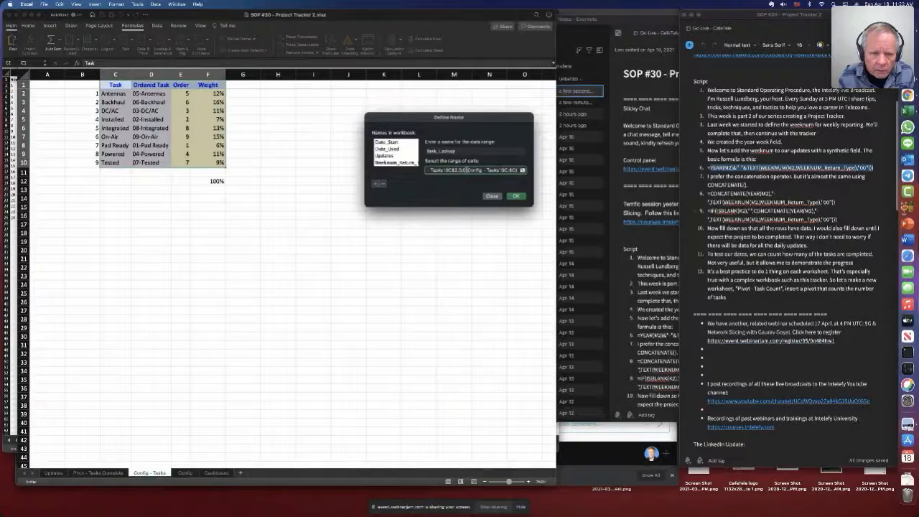
pyautogui.write('counta')
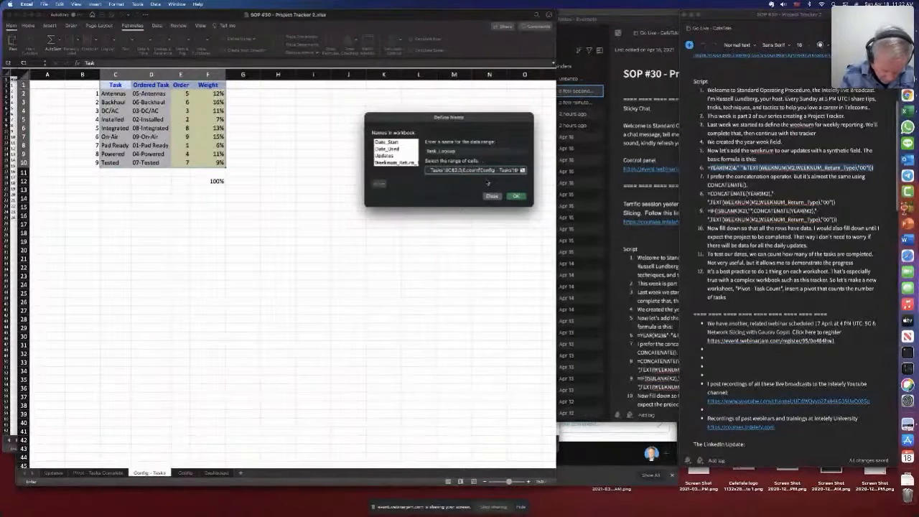
pyautogui.write('(')
pyautogui.write('(')
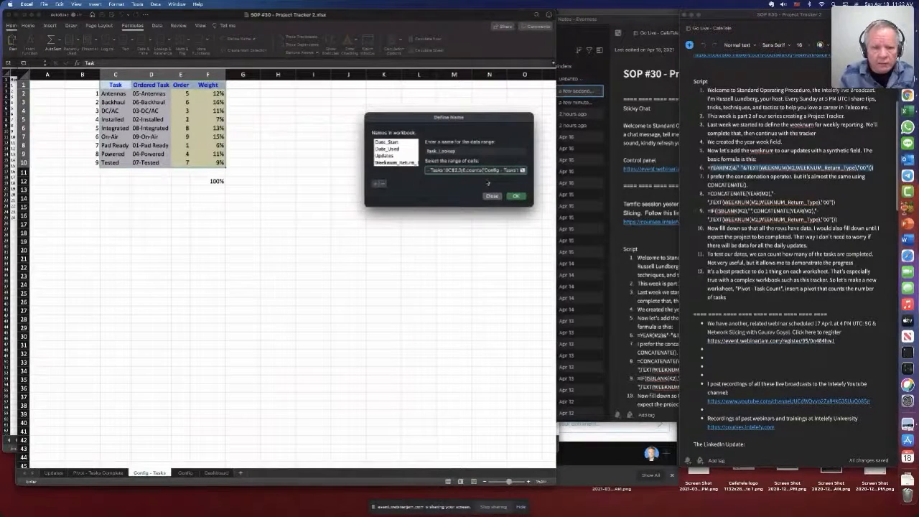
pyautogui.scroll(-4, 115, 100)
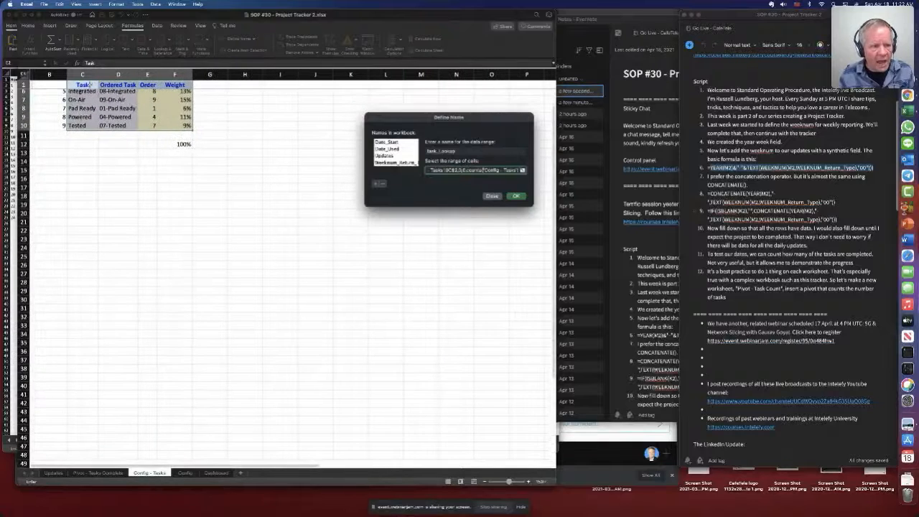
pyautogui.scroll(4, 86, 84)
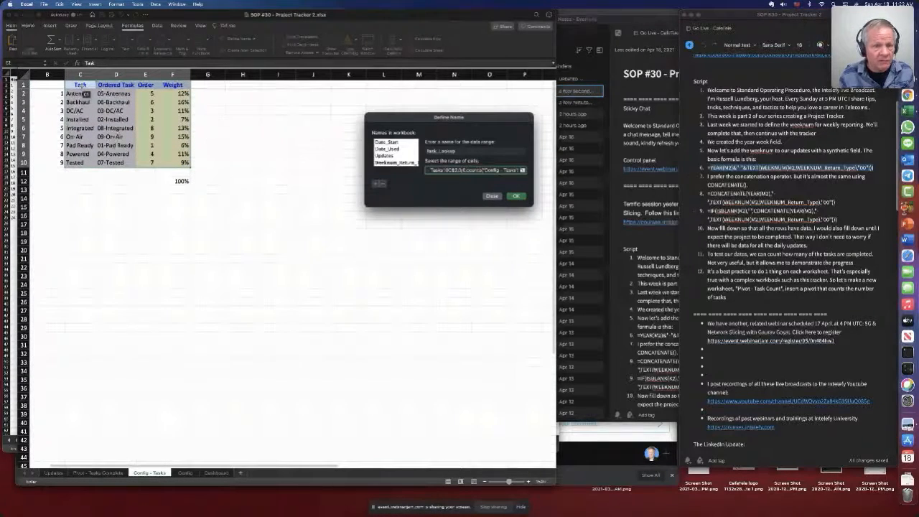
# Step: Give the OFFSET formula a width of COUNTA over the whole row 1 of 'Config - Tasks' and add the name Task_Lookup
pyautogui.moveTo(495, 170); pyautogui.dragTo(561, 175)
pyautogui.click(518, 170)
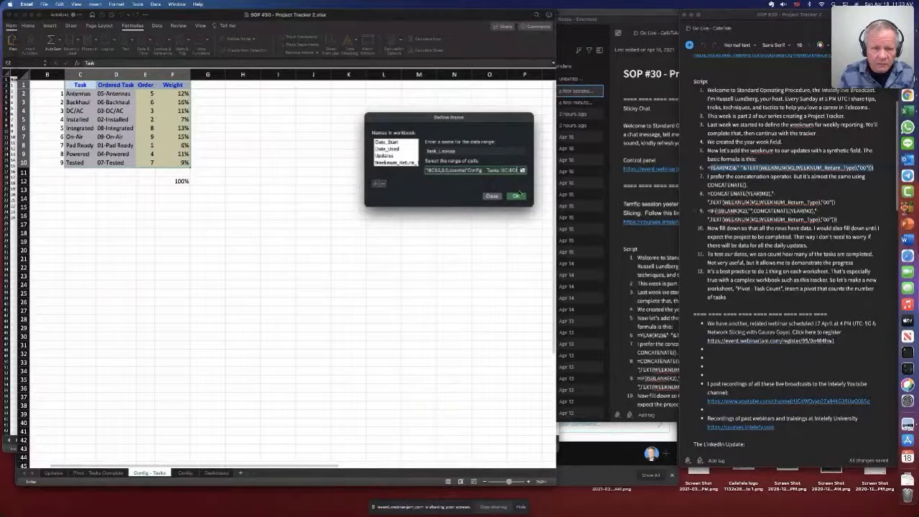
pyautogui.write(',counta')
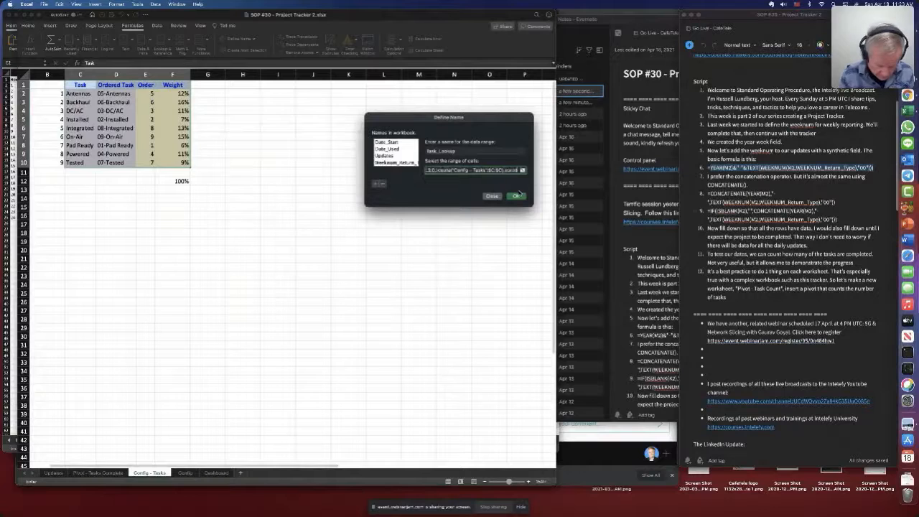
pyautogui.write('(')
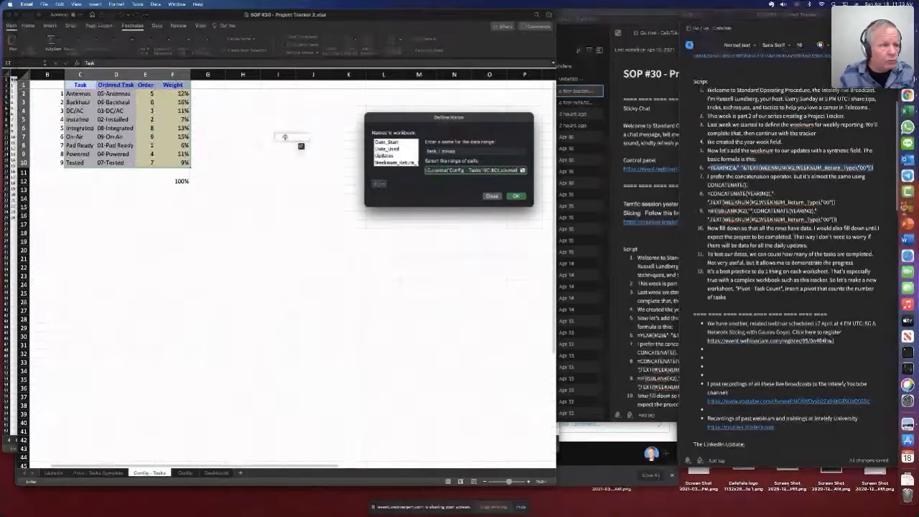
pyautogui.click(22, 85)
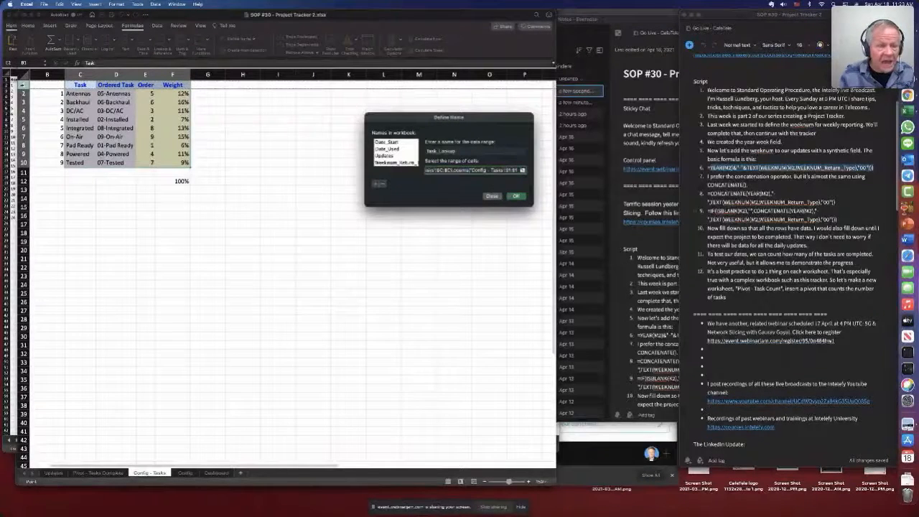
pyautogui.write(')')
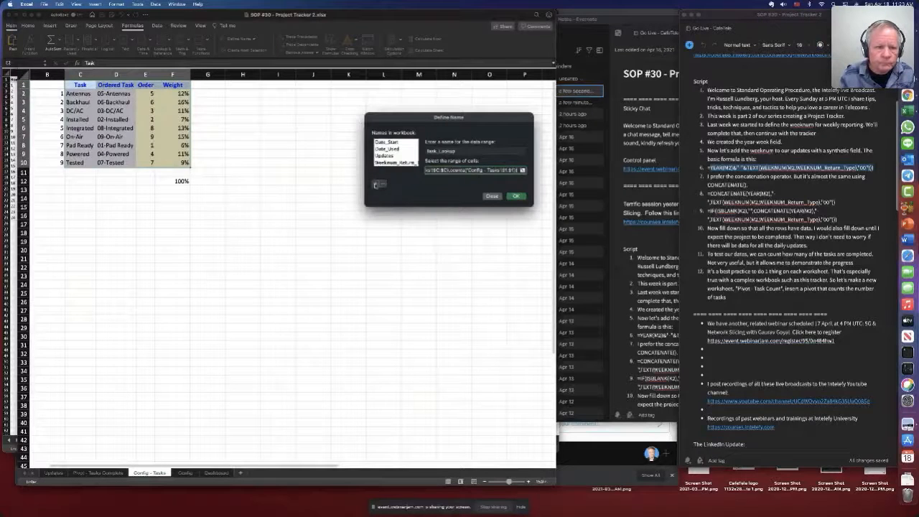
pyautogui.click(376, 184)
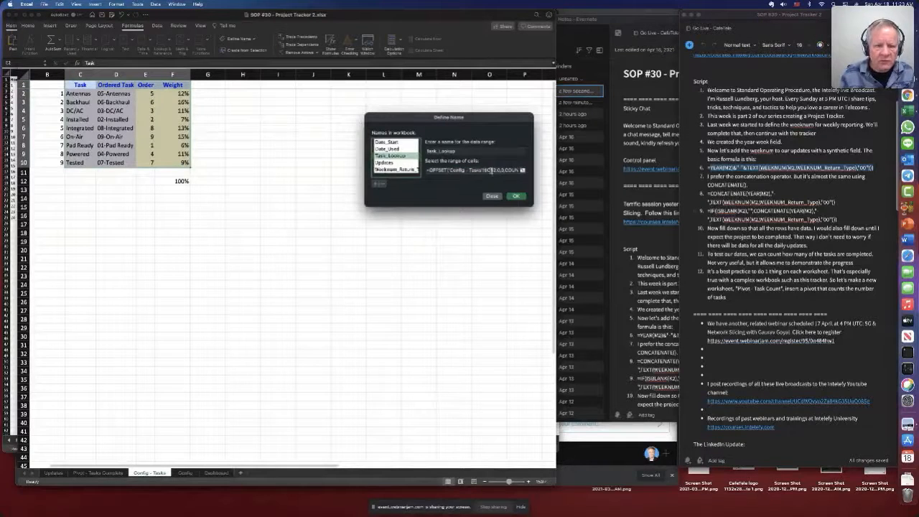
# Step: Subtract 1 from the COUNTA height in the Task_Lookup formula and save the updated name
pyautogui.click(491, 171)
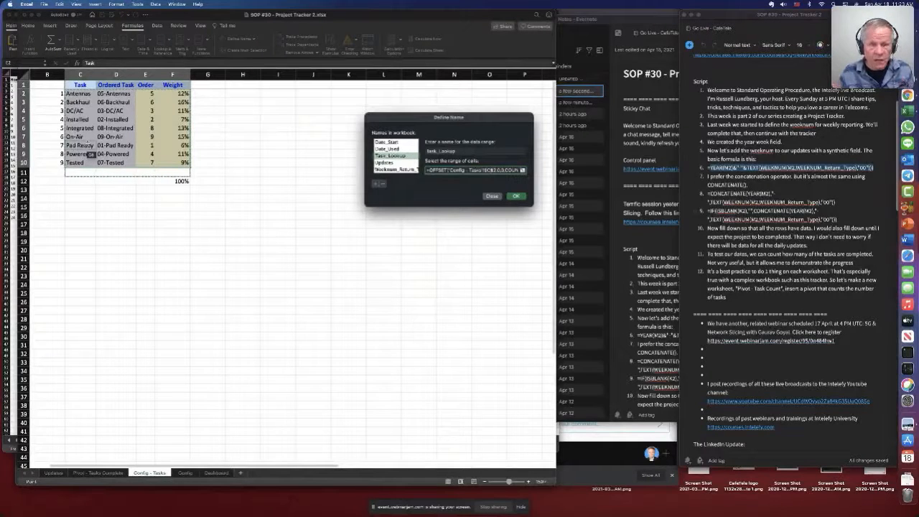
pyautogui.hscroll(2, 288, 135)
pyautogui.hscroll(1, 290, 135)
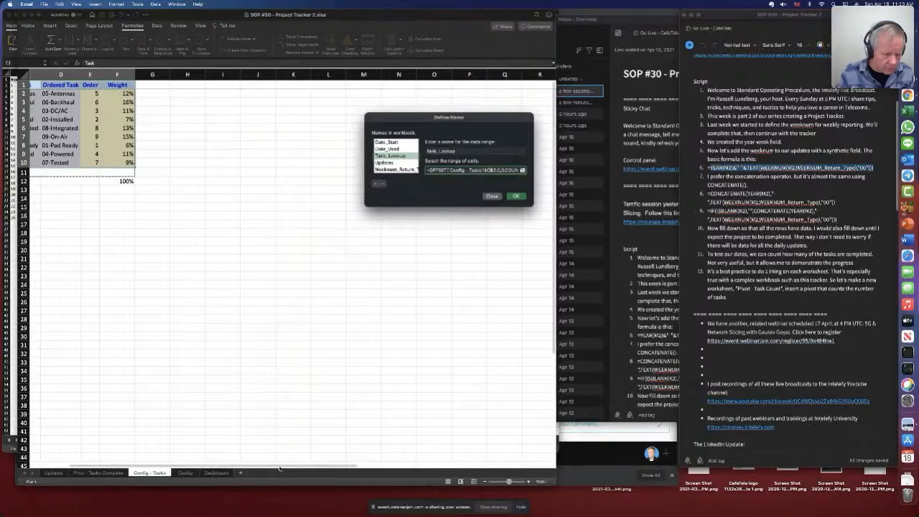
pyautogui.hscroll(-3, 279, 468)
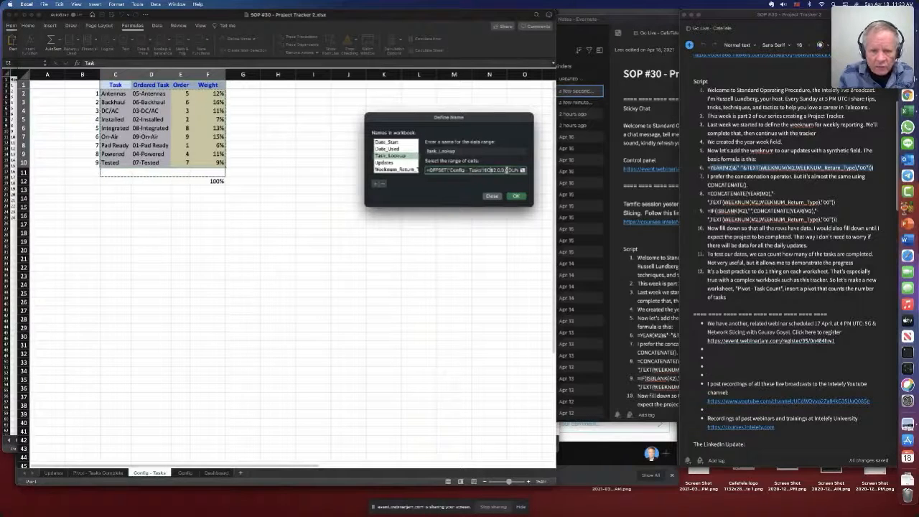
pyautogui.moveTo(503, 170); pyautogui.dragTo(539, 173)
pyautogui.click(522, 170)
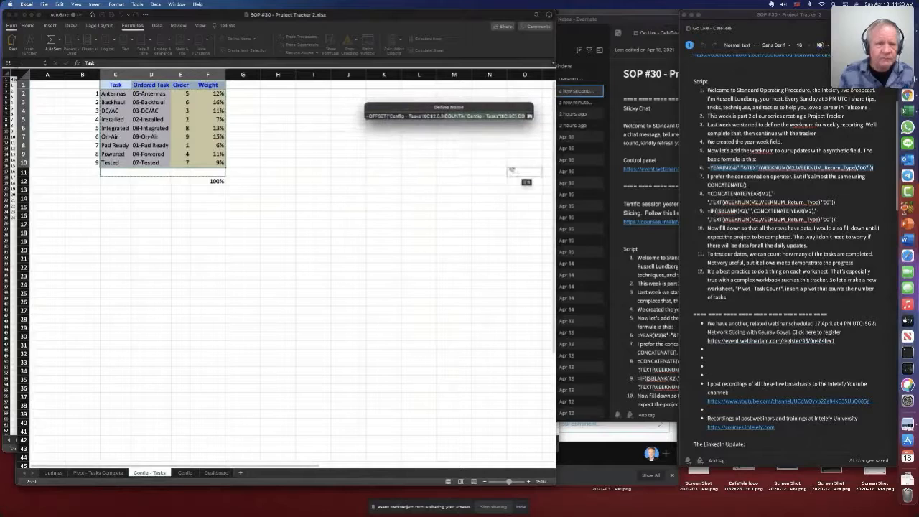
pyautogui.click(498, 117)
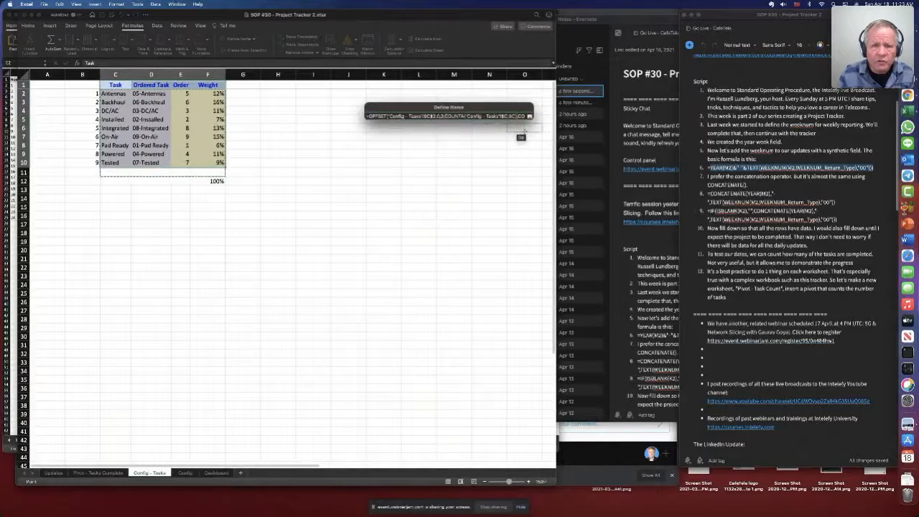
pyautogui.write('-1')
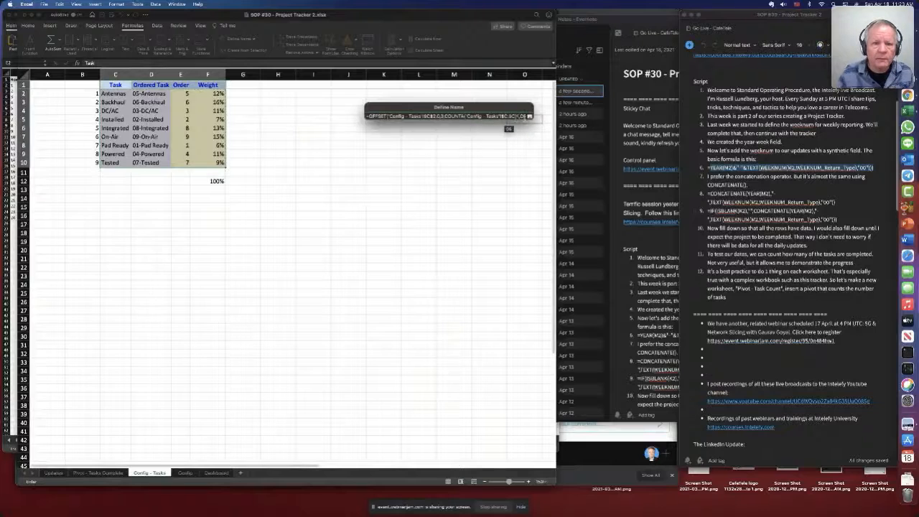
pyautogui.click(529, 116)
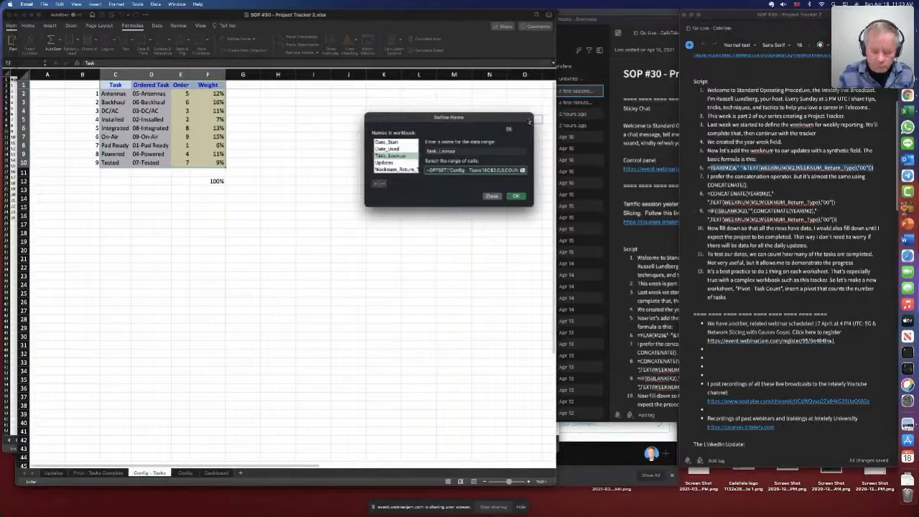
pyautogui.write('-1')
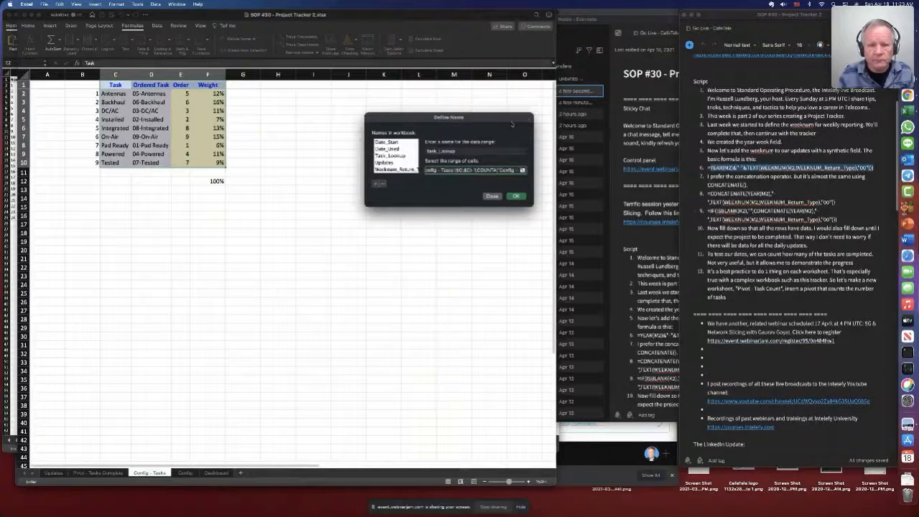
pyautogui.click(374, 184)
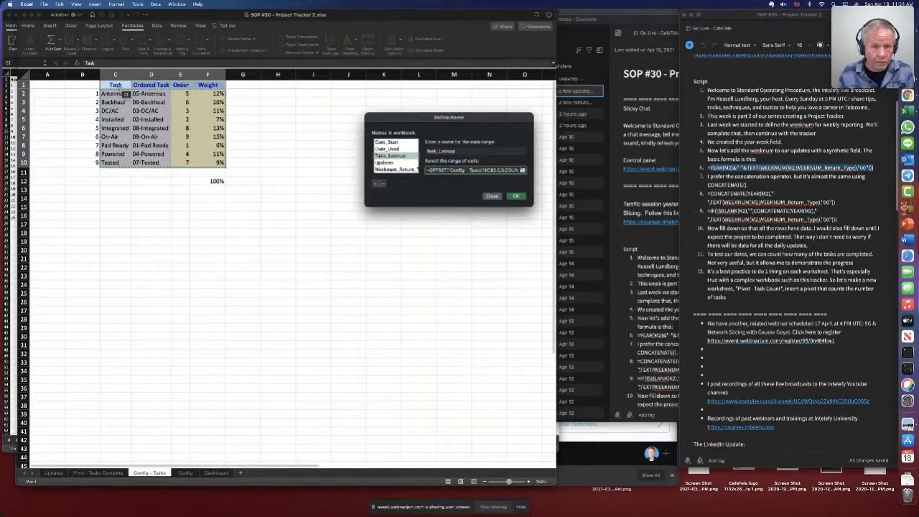
# Step: Change the Task_Lookup formula to start at 'Config - Tasks'!$C$1 with a row offset of 1, and save the name
pyautogui.click(492, 170)
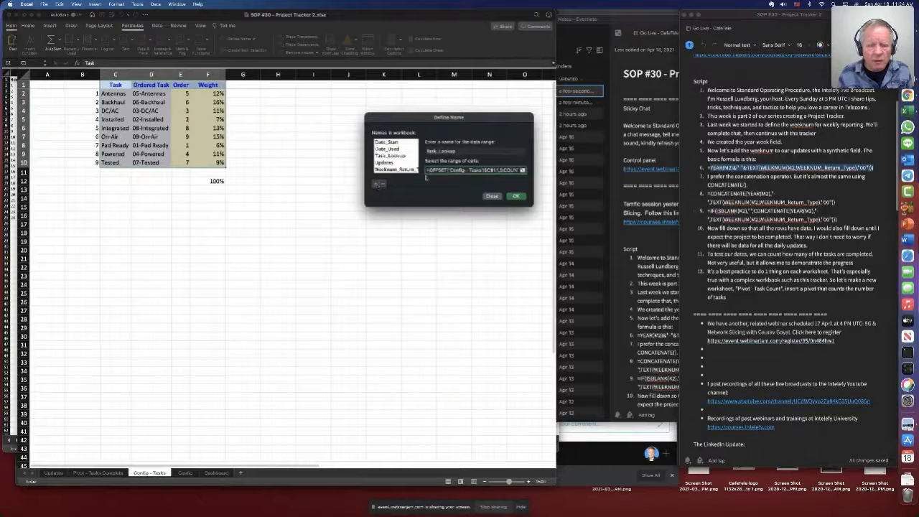
pyautogui.click(374, 184)
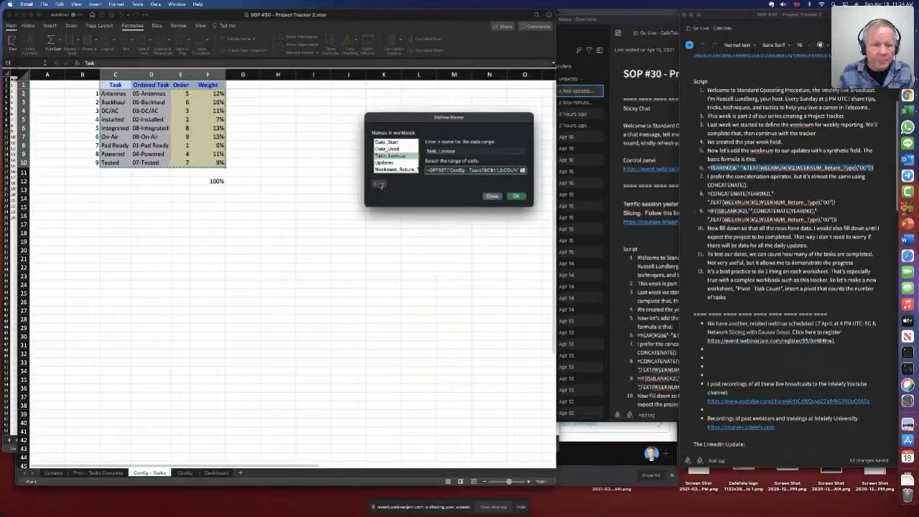
pyautogui.click(517, 195)
pyautogui.click(519, 196)
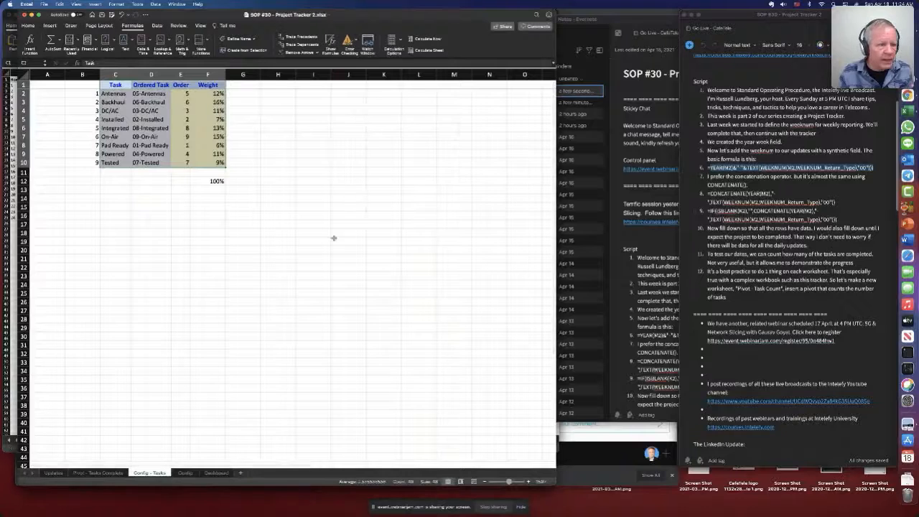
# Step: Insert an empty column before Site_ID on the Updates sheet
pyautogui.click(56, 475)
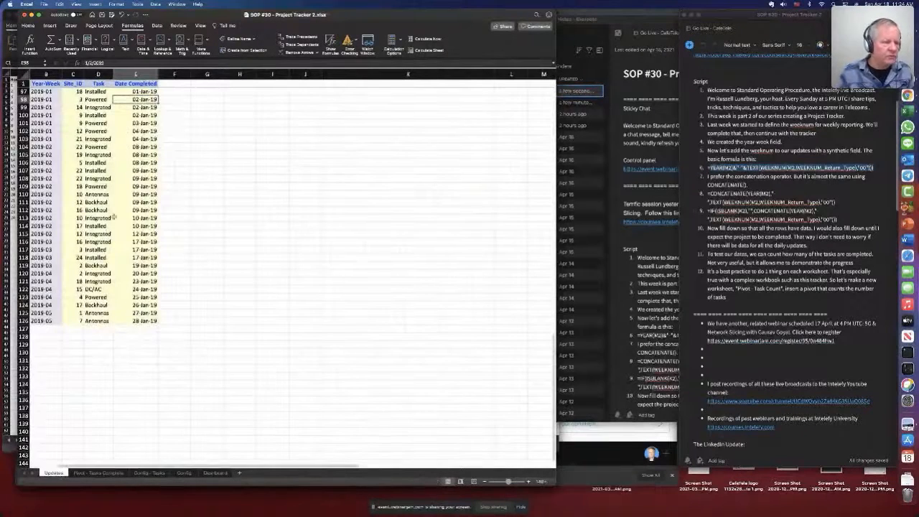
pyautogui.hscroll(-1, 107, 467)
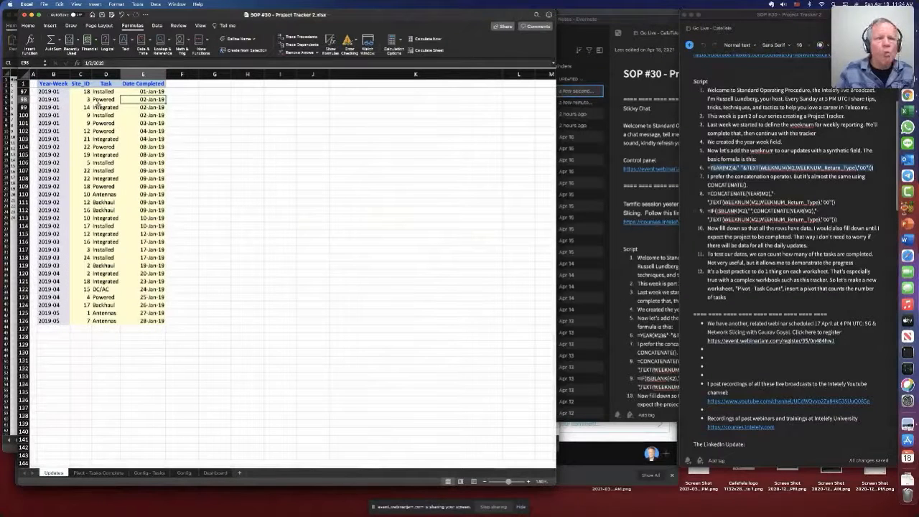
pyautogui.rightClick(82, 74)
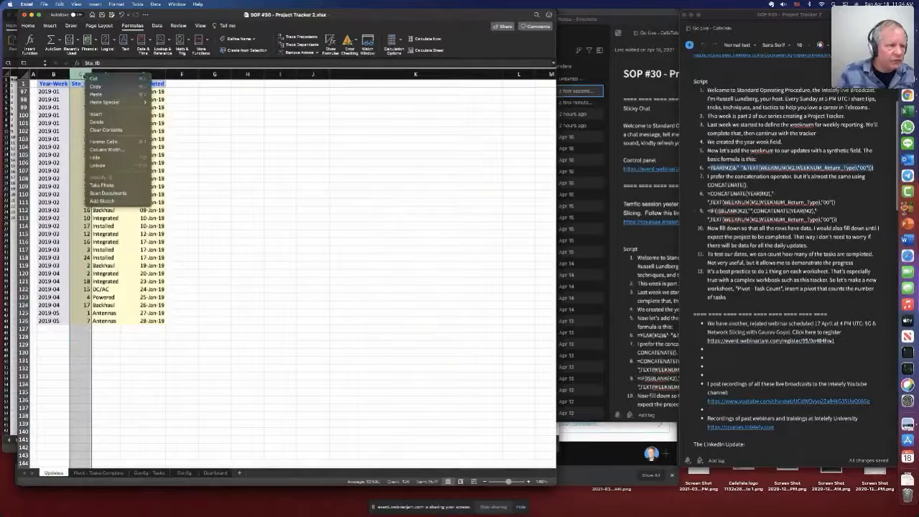
pyautogui.click(95, 113)
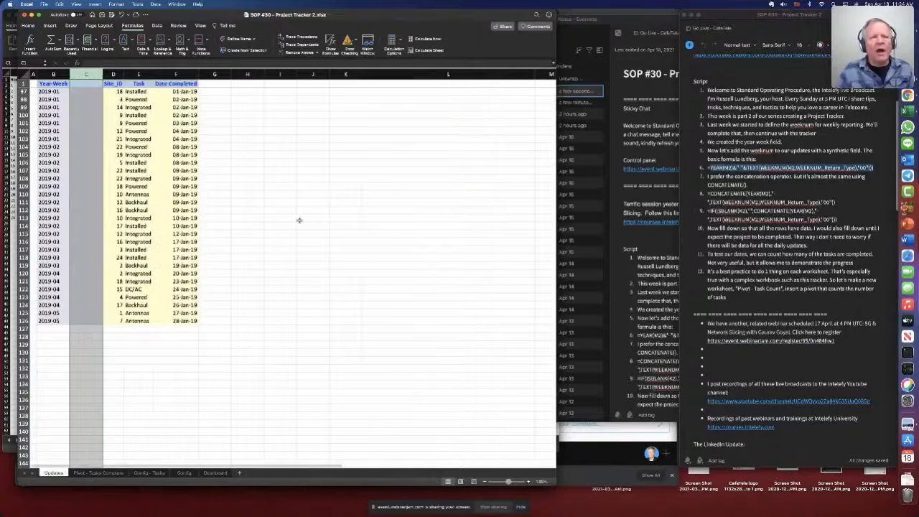
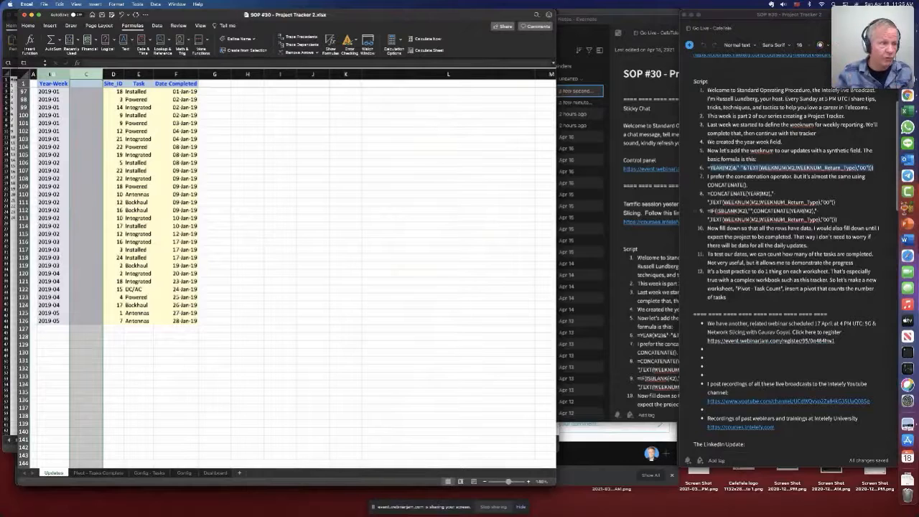
# Step: Enter the header "Task Weight" in C1 of the Updates sheet and autofit the column's width
pyautogui.moveTo(51, 74); pyautogui.dragTo(83, 79)
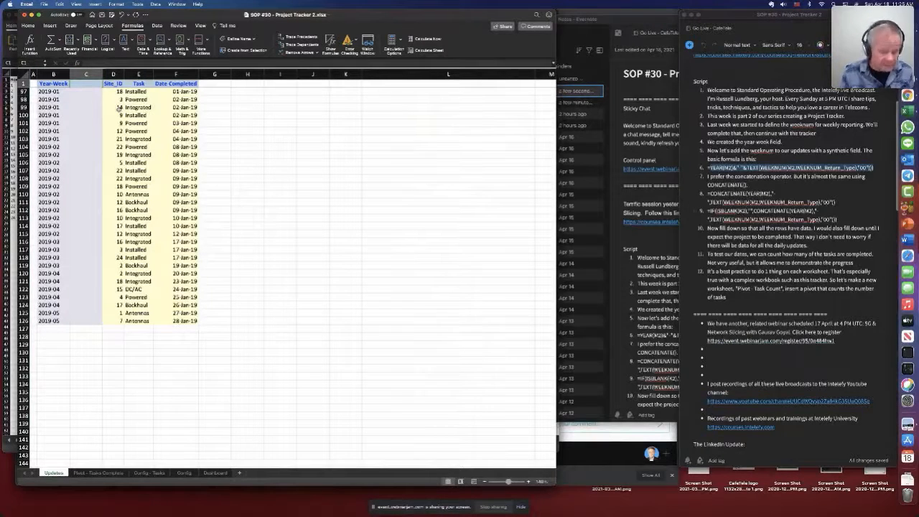
pyautogui.write('Task Week')
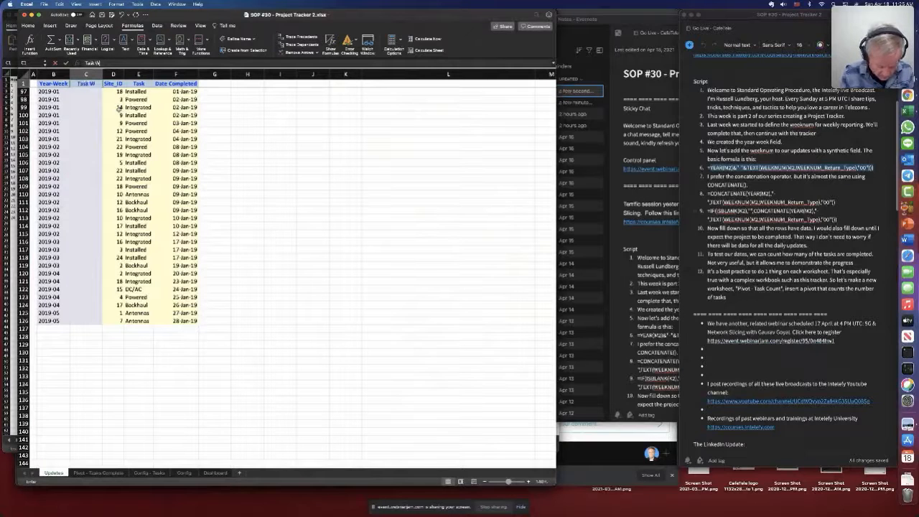
pyautogui.press('BackSpace')
pyautogui.press('BackSpace')
pyautogui.write('ight')
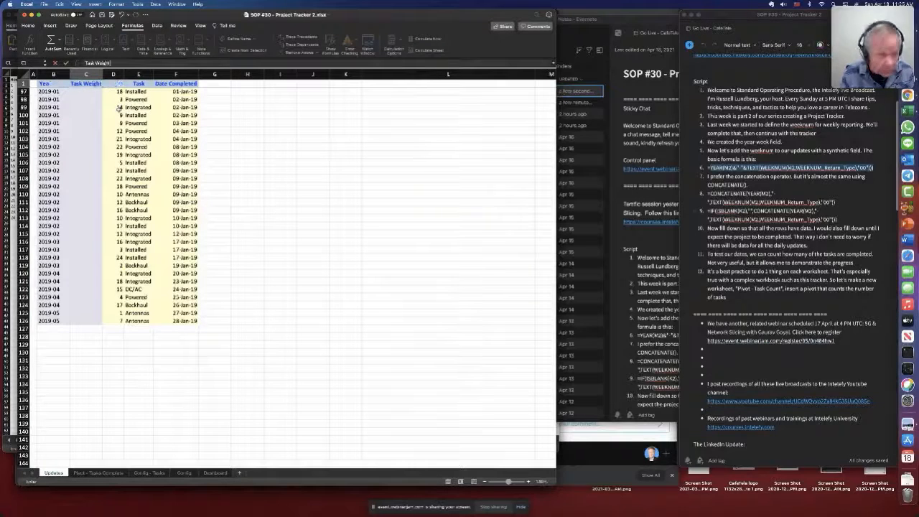
pyautogui.press('Return')
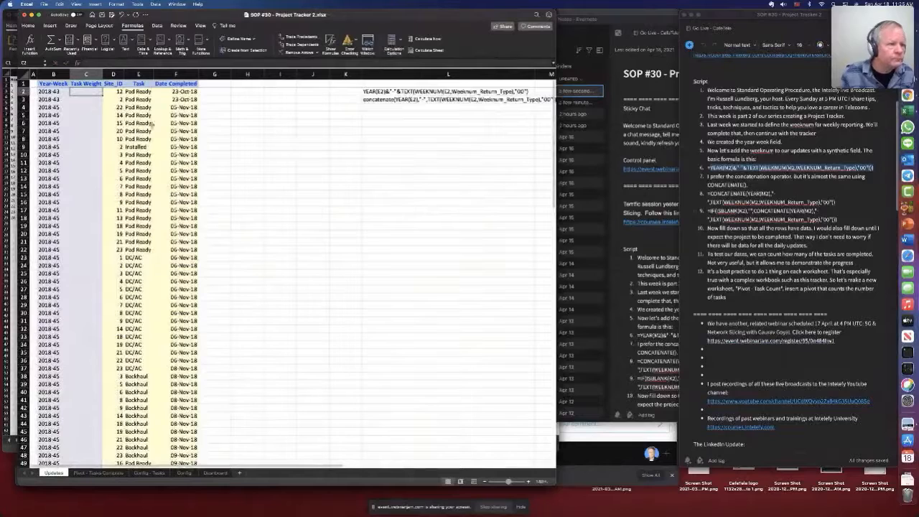
pyautogui.doubleClick(104, 74)
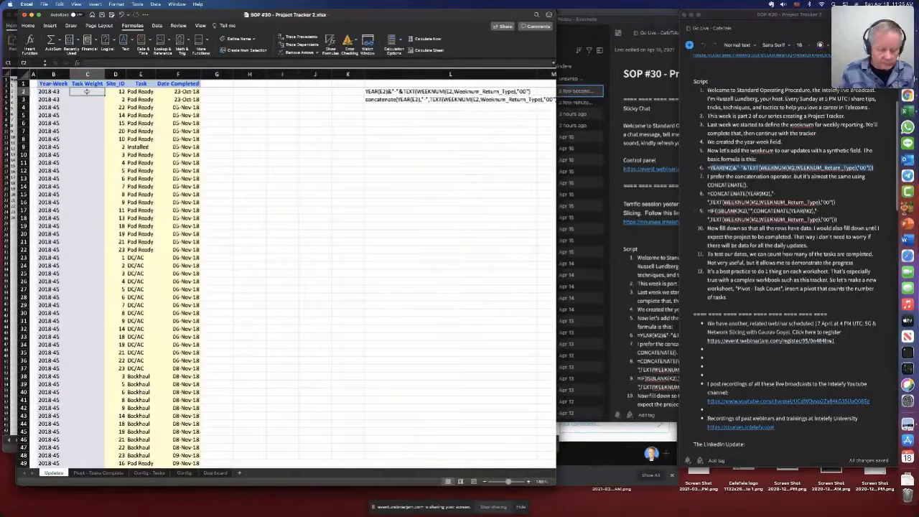
# Step: Enter the formula =VLOOKUP(E2,Task_Lookup,4,FALSE) in C2 to fetch the weight of the row's task
pyautogui.write('=')
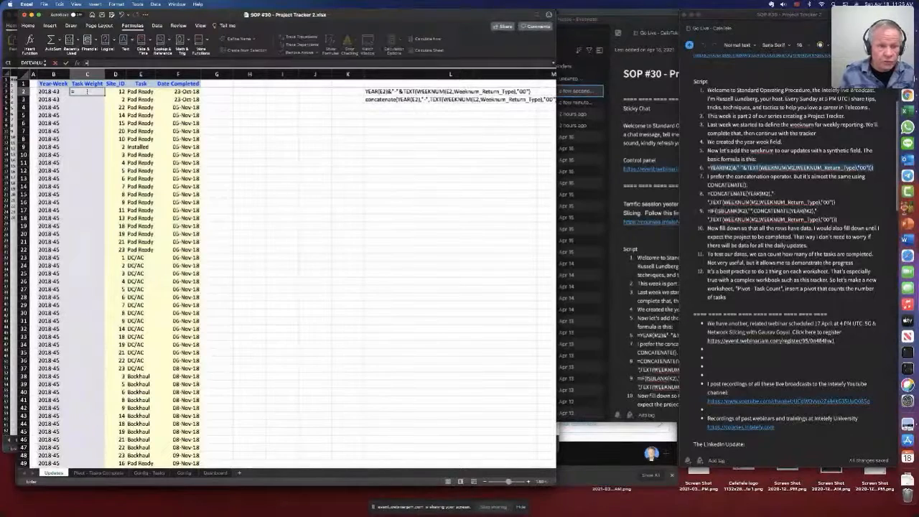
pyautogui.write('vlookup')
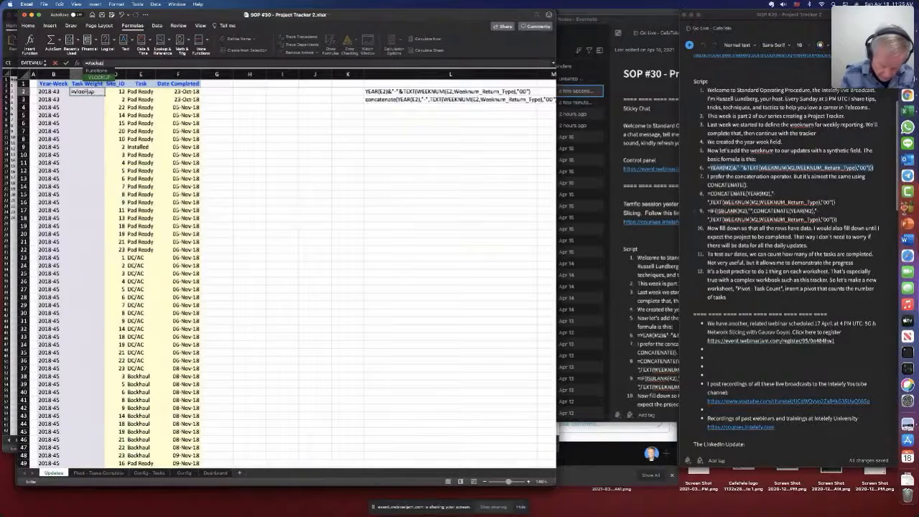
pyautogui.write('(')
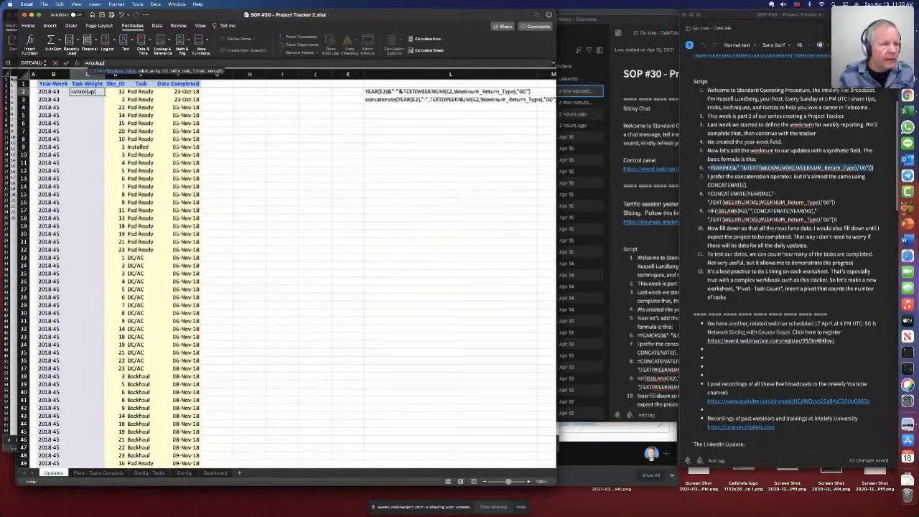
pyautogui.click(141, 92)
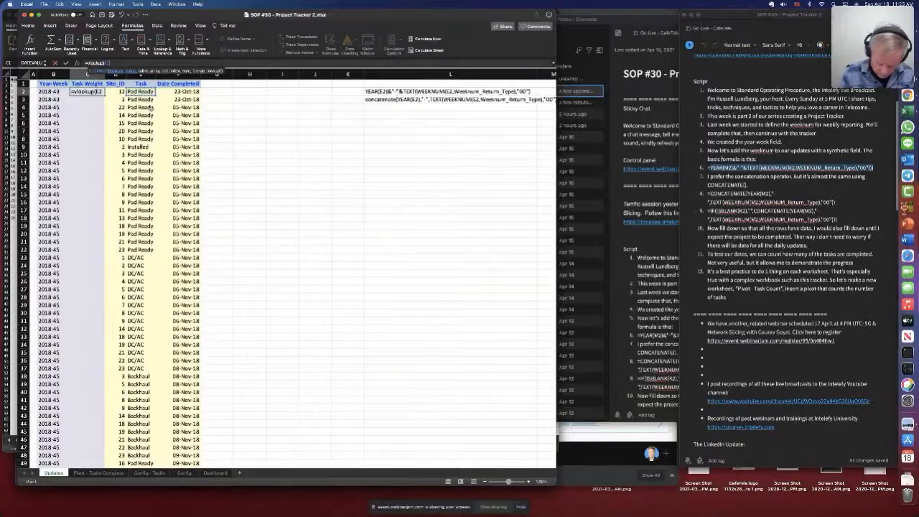
pyautogui.write(',')
pyautogui.press('F3')
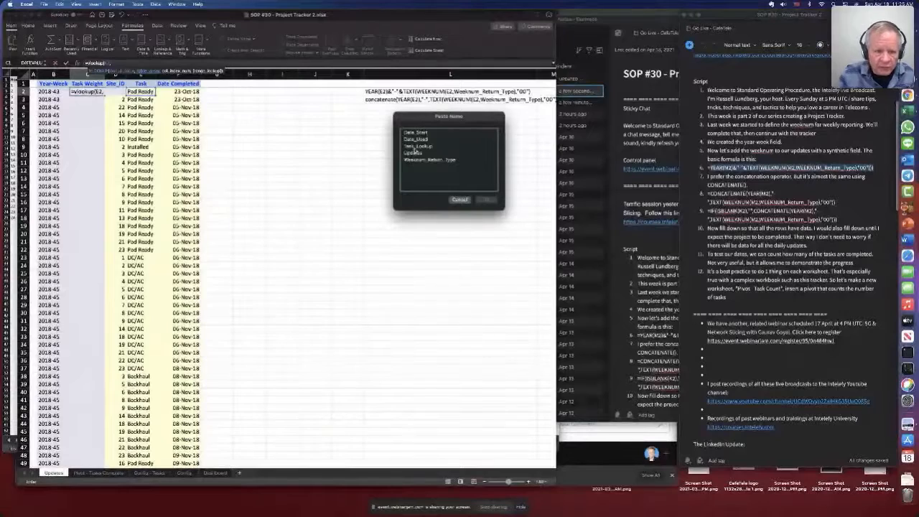
pyautogui.click(417, 146)
pyautogui.click(489, 201)
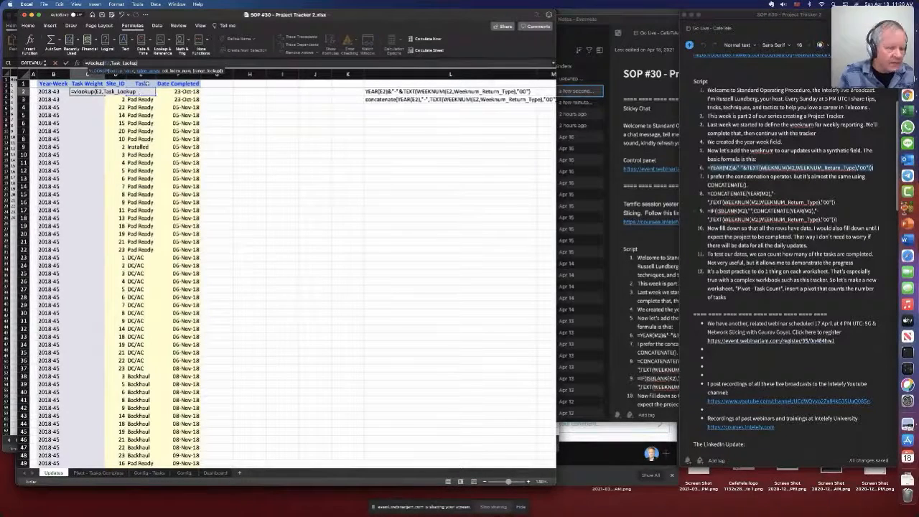
pyautogui.write(',')
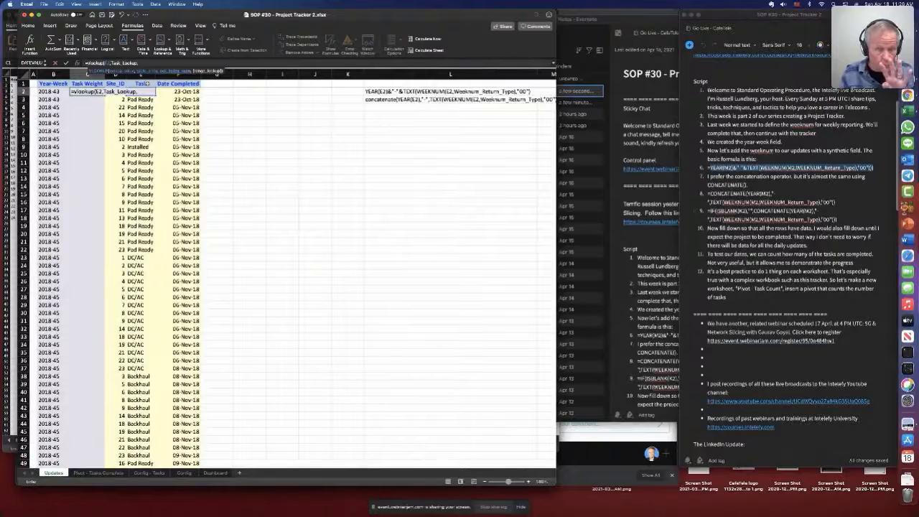
pyautogui.write('4')
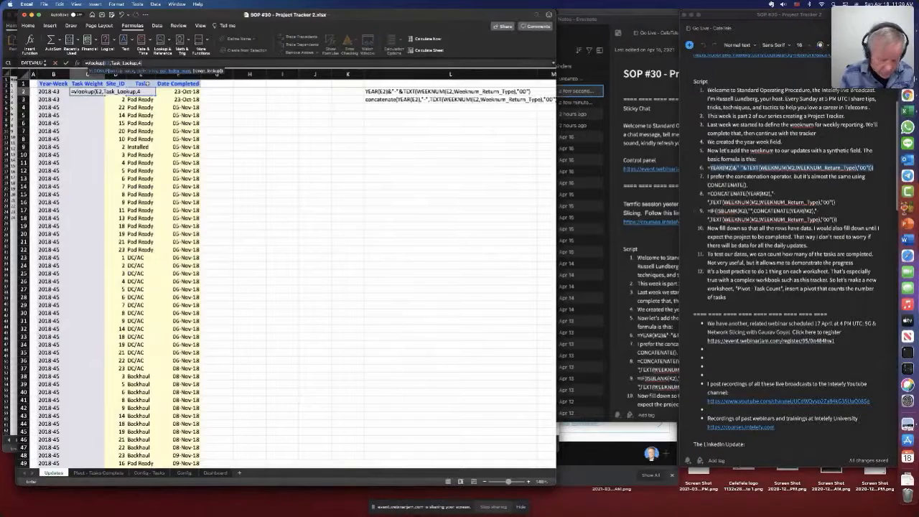
pyautogui.write(',')
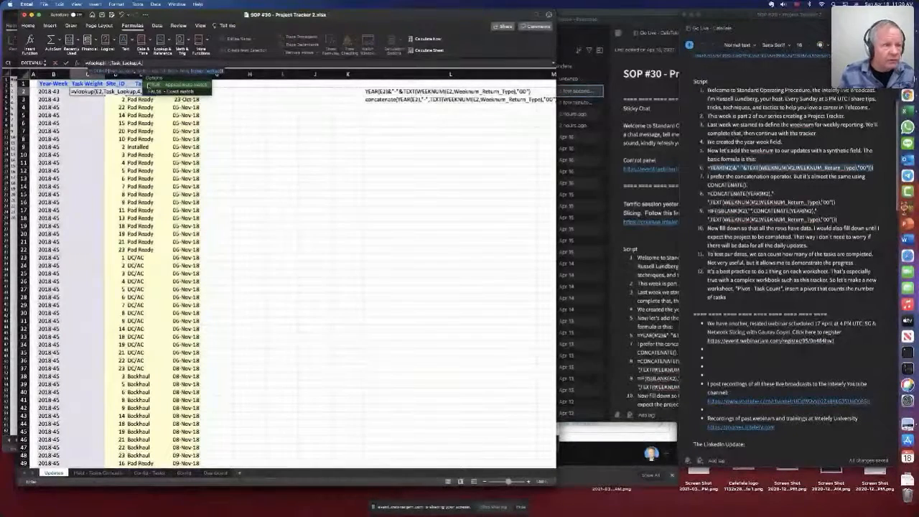
pyautogui.write('FALSE')
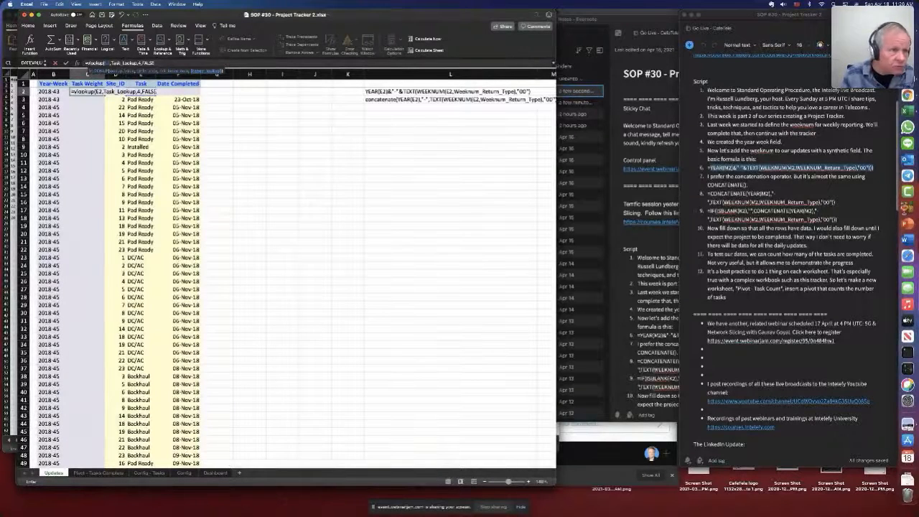
pyautogui.write(')')
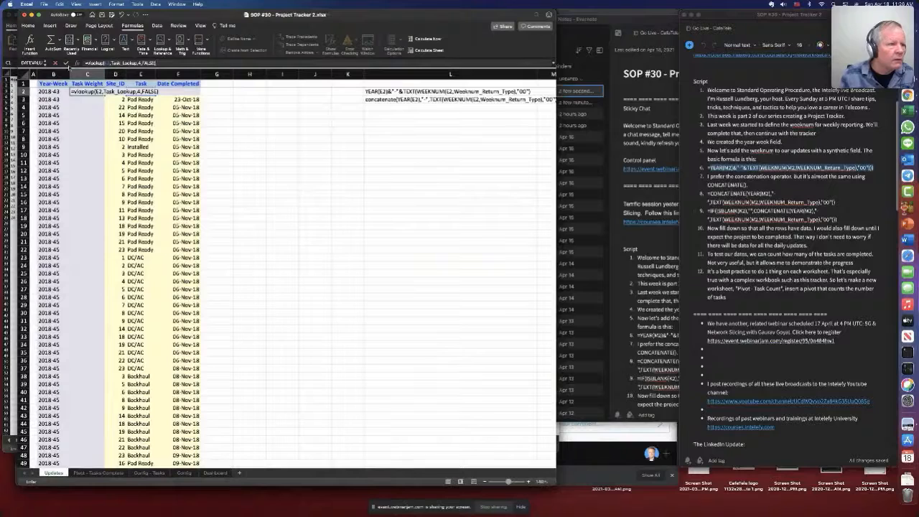
pyautogui.click(66, 62)
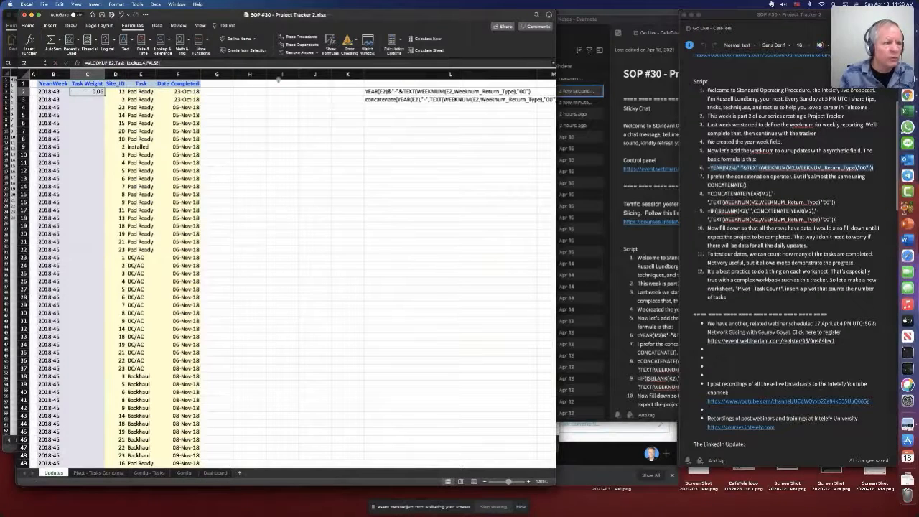
# Step: Format C2 as a percentage and fill its formula down the Task Weight column to the last data row
pyautogui.click(28, 26)
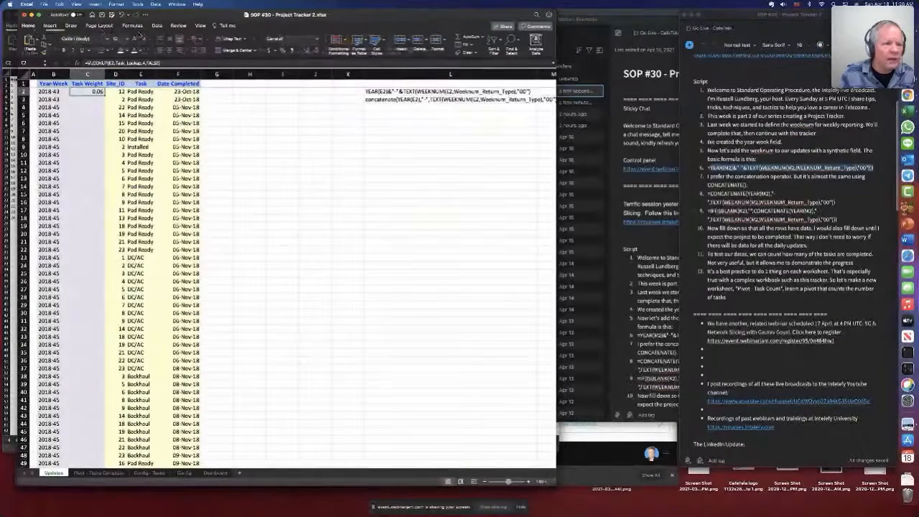
pyautogui.click(281, 50)
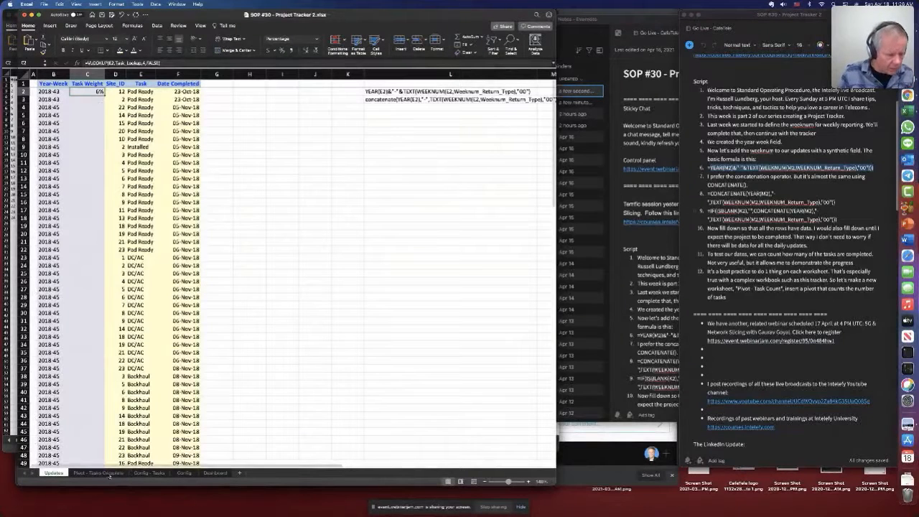
pyautogui.click(152, 473)
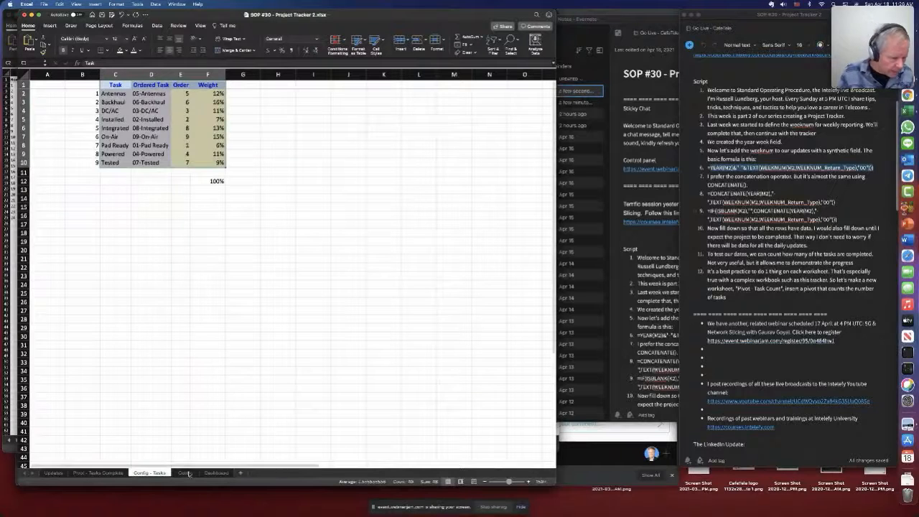
pyautogui.click(55, 474)
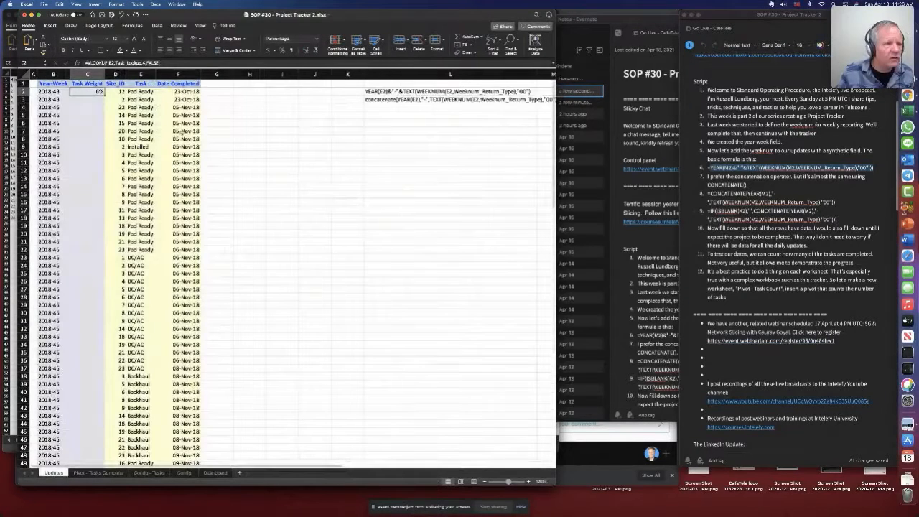
pyautogui.doubleClick(105, 94)
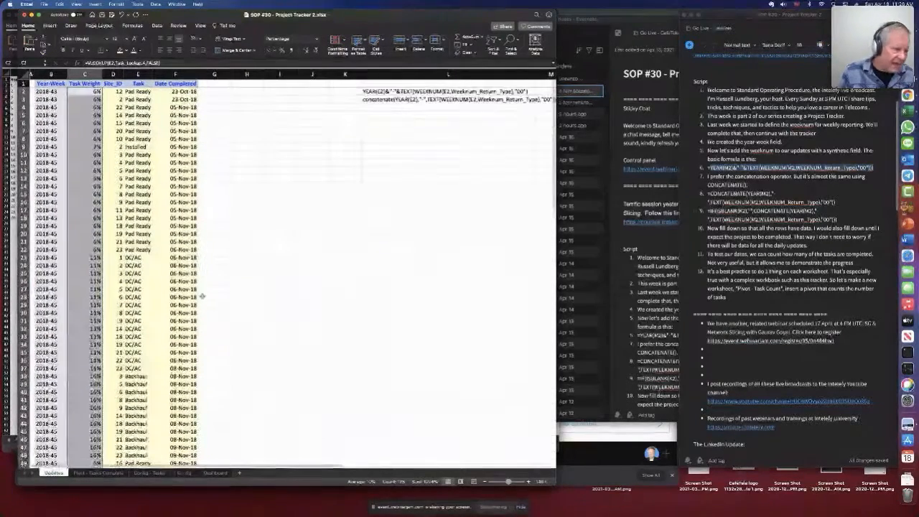
# Step: Add a new worksheet after Pivot - Tasks Complete and name it "Pivot - Task Weight"
pyautogui.click(104, 473)
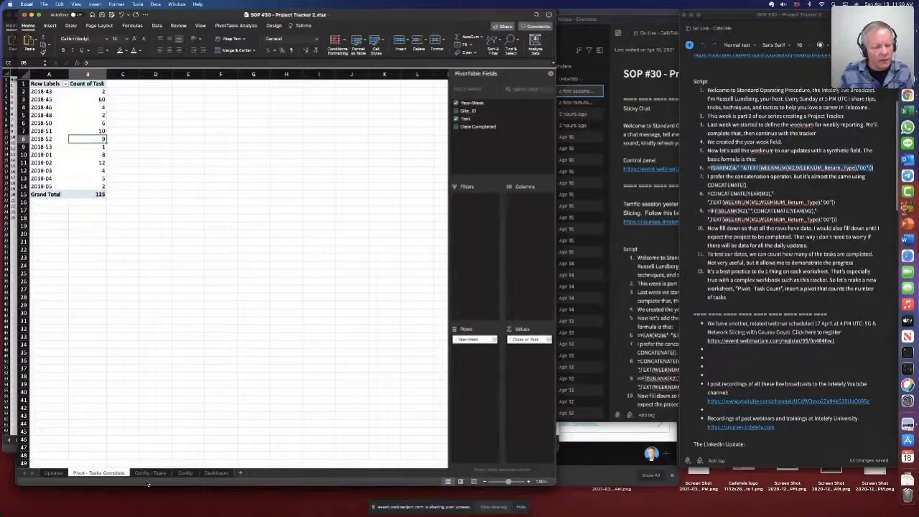
pyautogui.click(240, 474)
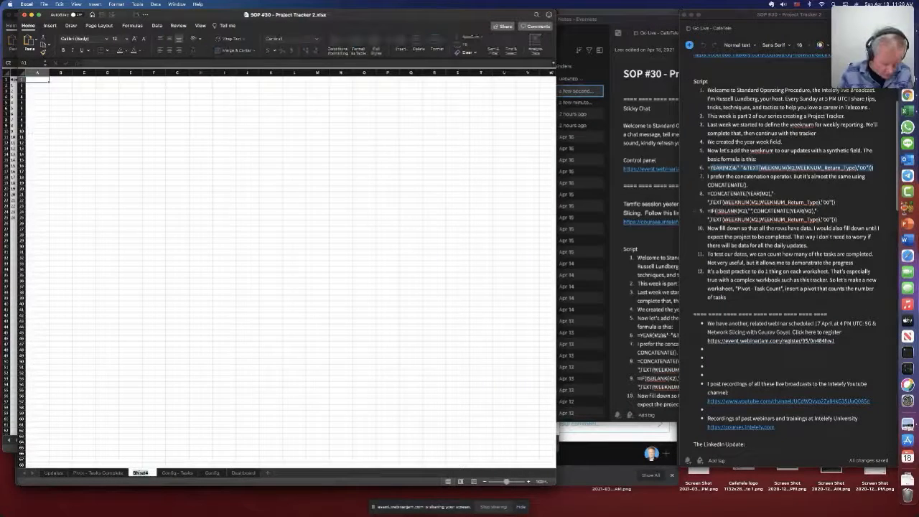
pyautogui.doubleClick(140, 472)
pyautogui.write('Pivot - ')
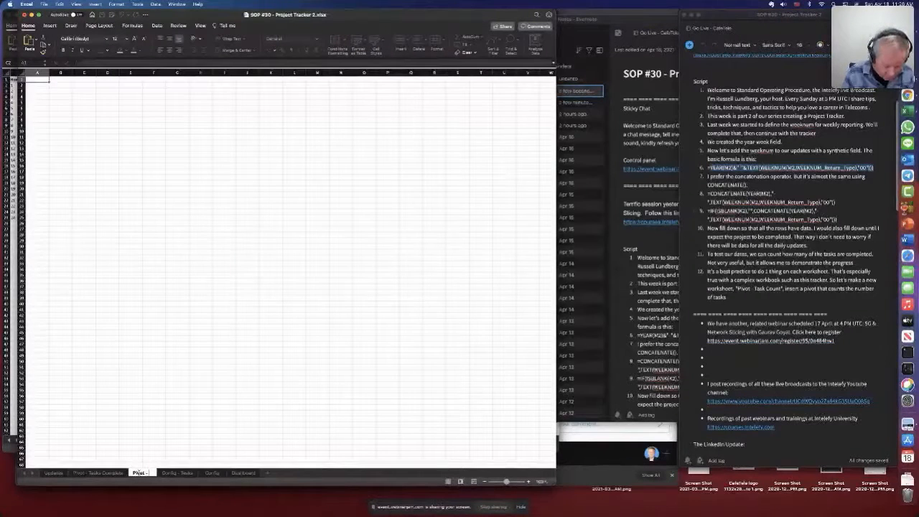
pyautogui.write('Task')
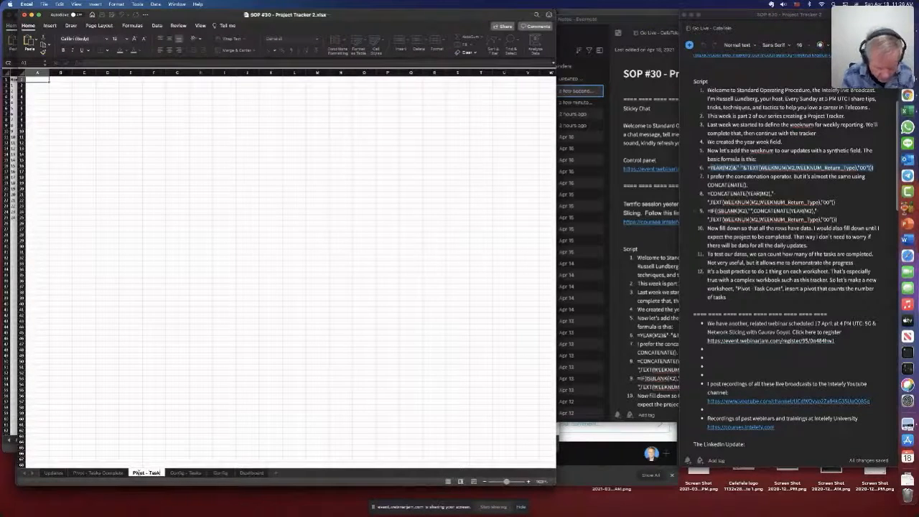
pyautogui.write(' Weight')
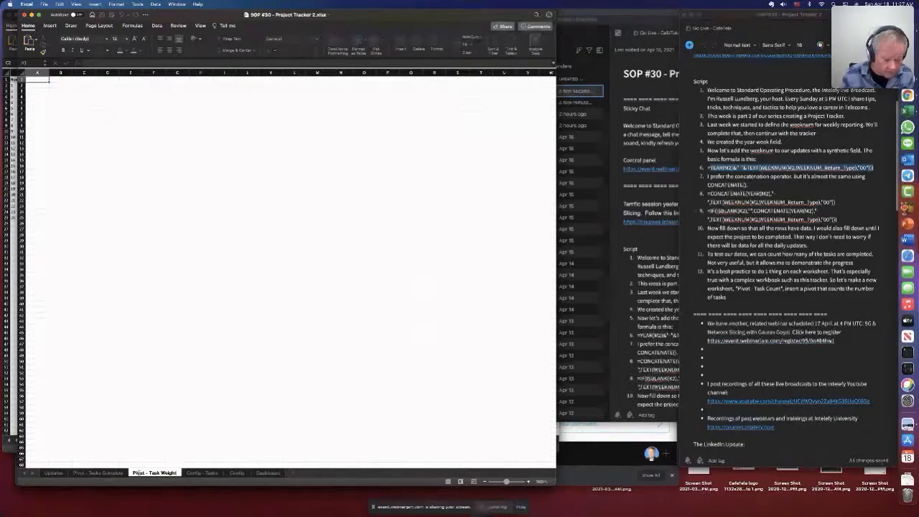
pyautogui.press('Return')
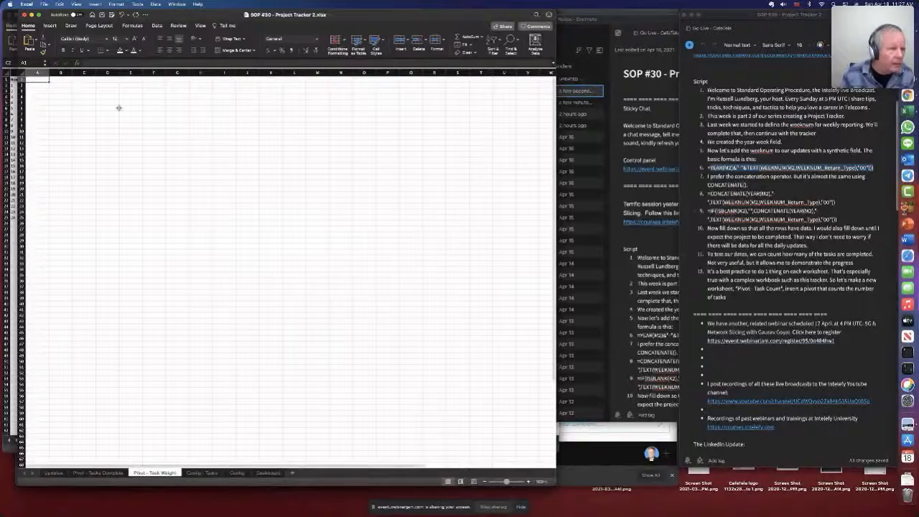
# Step: Insert a PivotTable from the Updates range at A1 of the Pivot - Task Weight sheet, with Year-Week as the row field
pyautogui.click(529, 482)
pyautogui.click(530, 482)
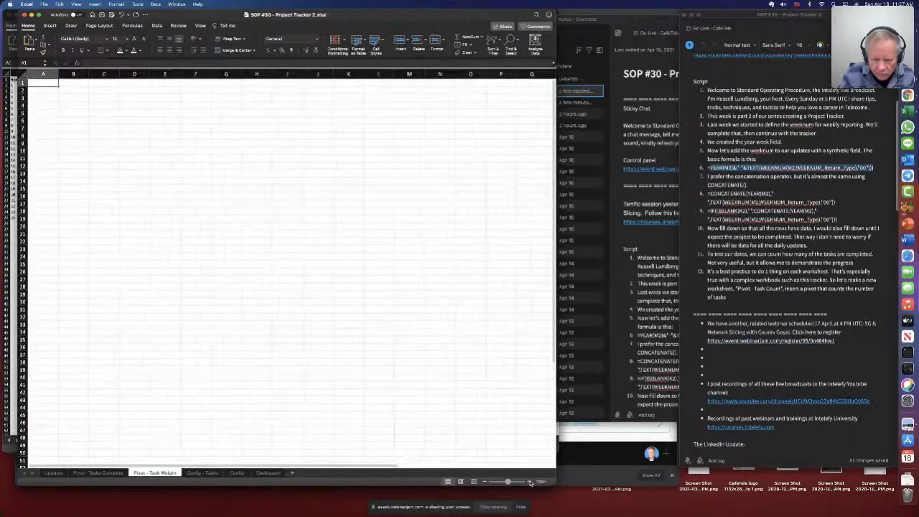
pyautogui.click(529, 482)
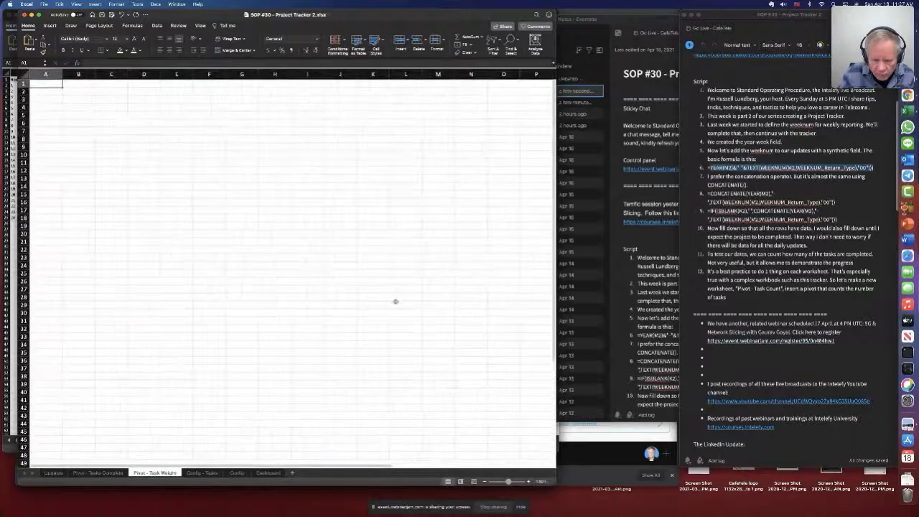
pyautogui.click(50, 25)
pyautogui.click(31, 41)
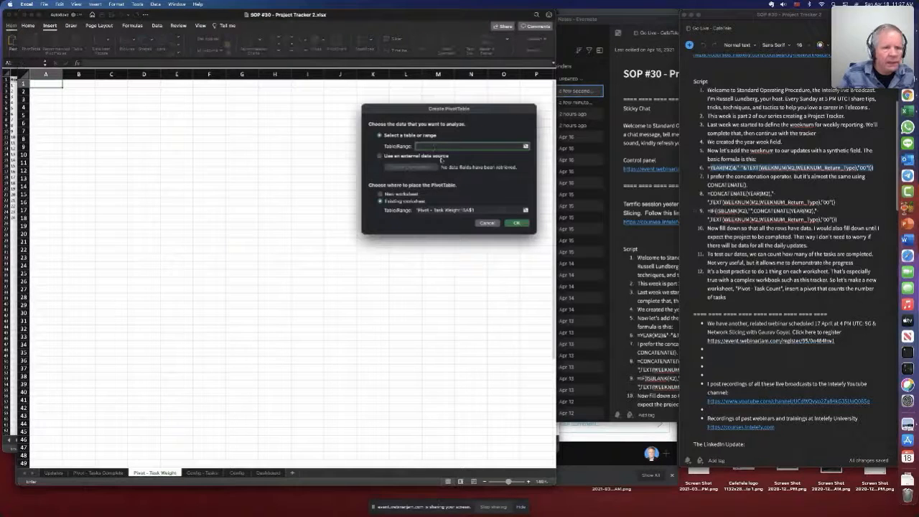
pyautogui.write('Updat')
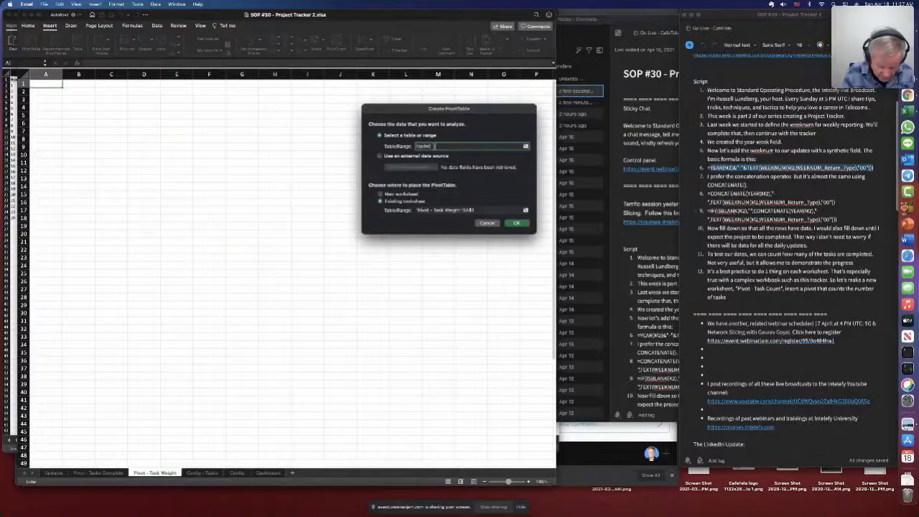
pyautogui.write('es')
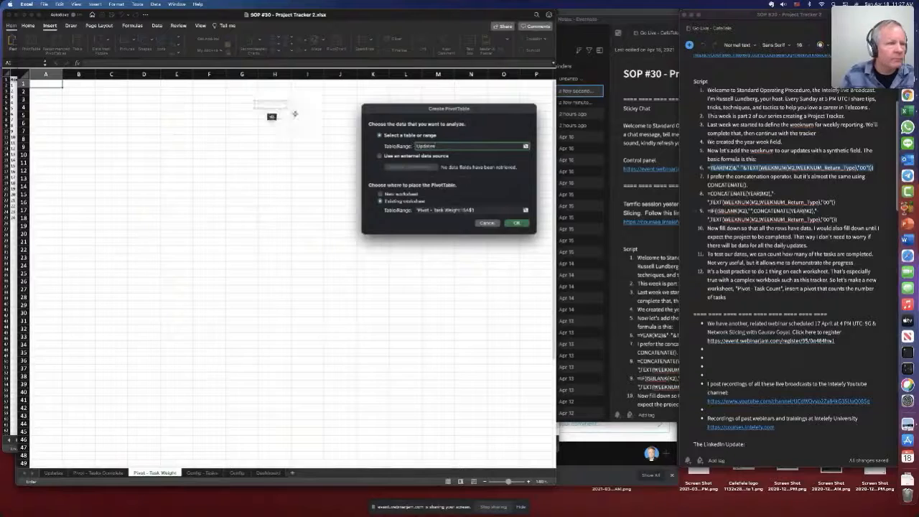
pyautogui.click(516, 223)
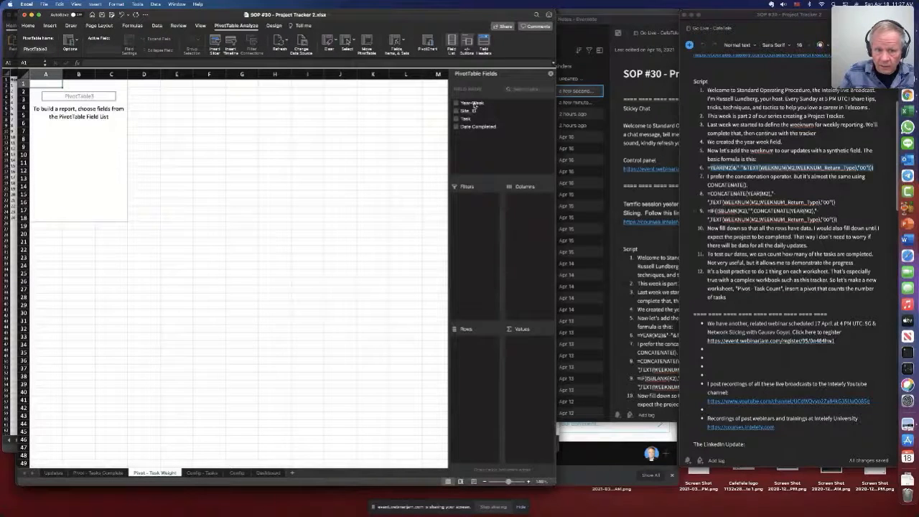
pyautogui.moveTo(473, 103); pyautogui.dragTo(478, 357)
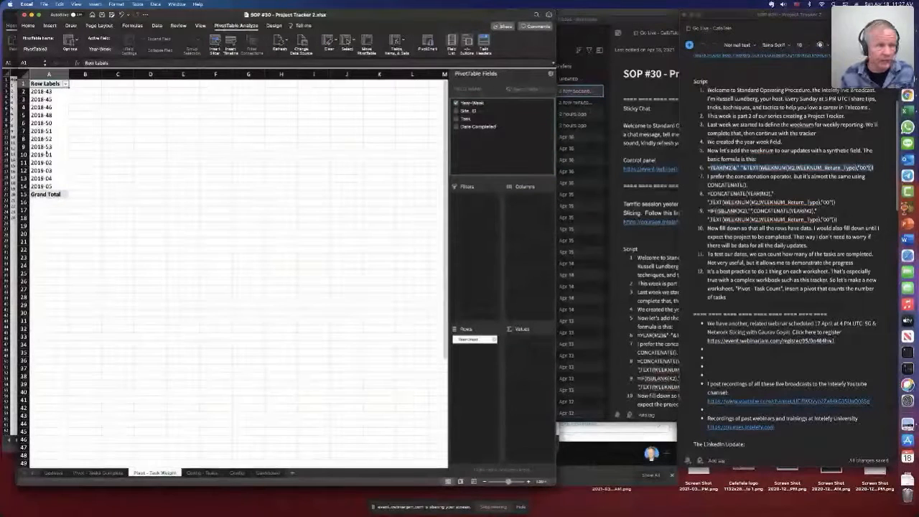
# Step: Refresh the pivot table on the Pivot - Task Weight sheet and add Task Weight as its summed value field
pyautogui.click(44, 132)
pyautogui.rightClick(45, 132)
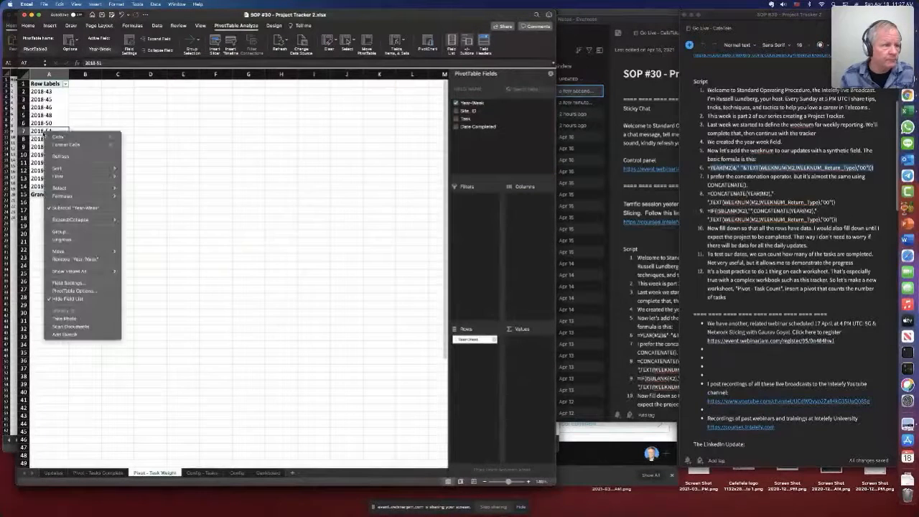
pyautogui.click(62, 156)
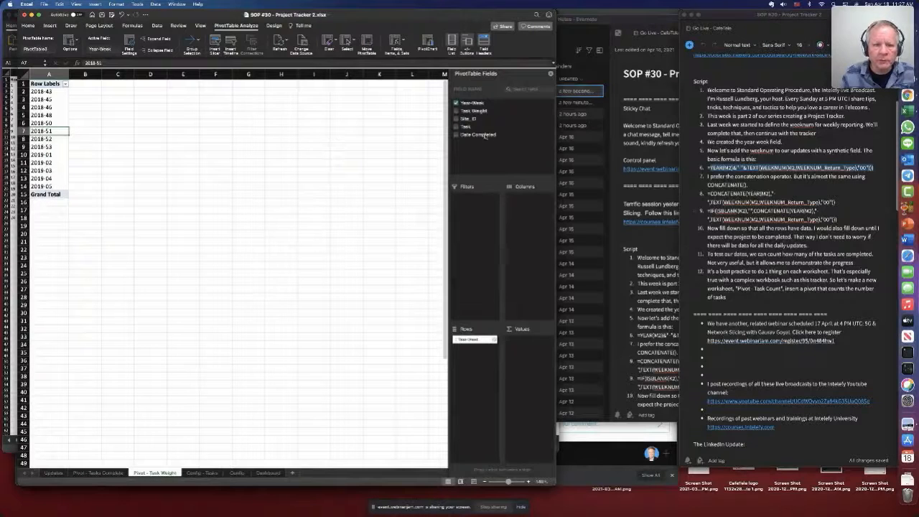
pyautogui.moveTo(472, 111); pyautogui.dragTo(544, 359)
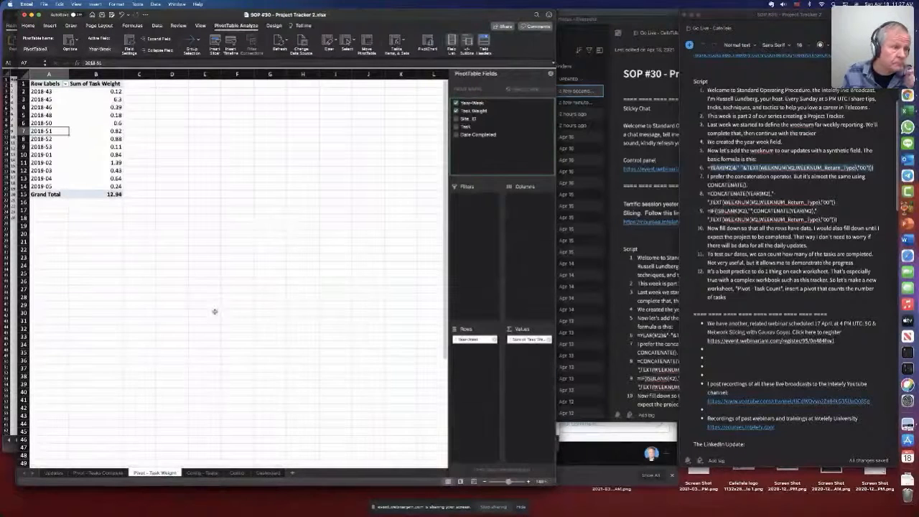
# Step: Format the Sum of Task Weight value field as a percentage with 0 decimal places
pyautogui.click(118, 154)
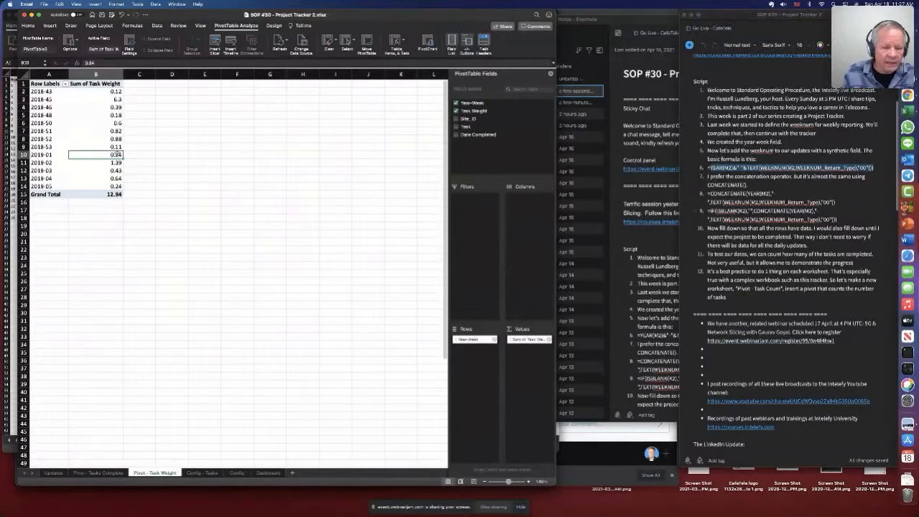
pyautogui.click(549, 339)
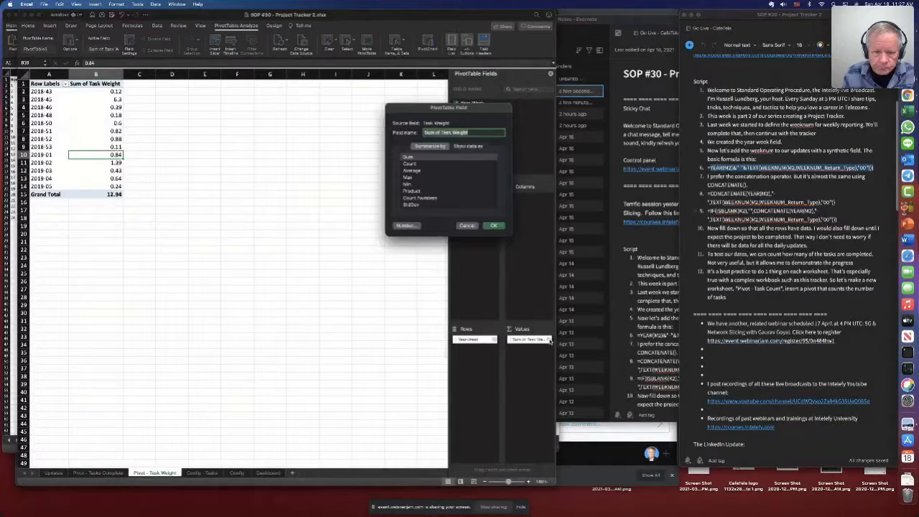
pyautogui.click(404, 226)
pyautogui.click(374, 160)
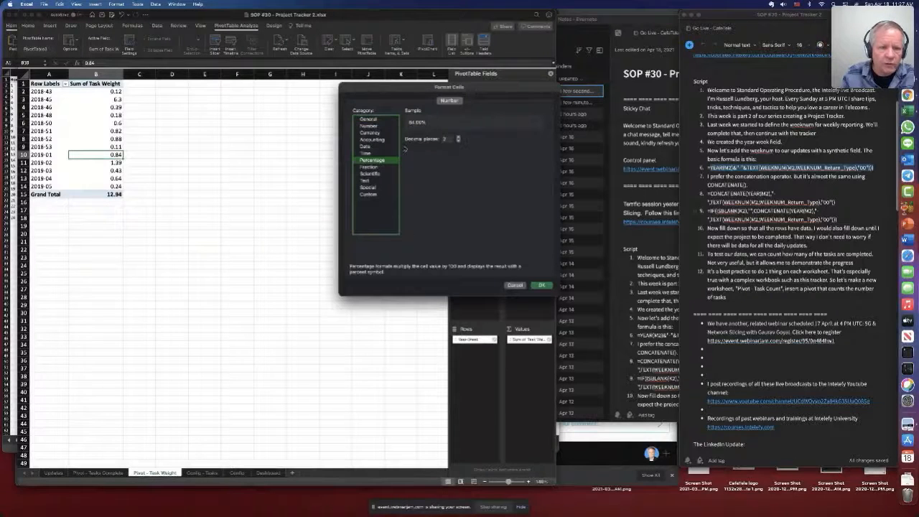
pyautogui.click(458, 141)
pyautogui.click(458, 142)
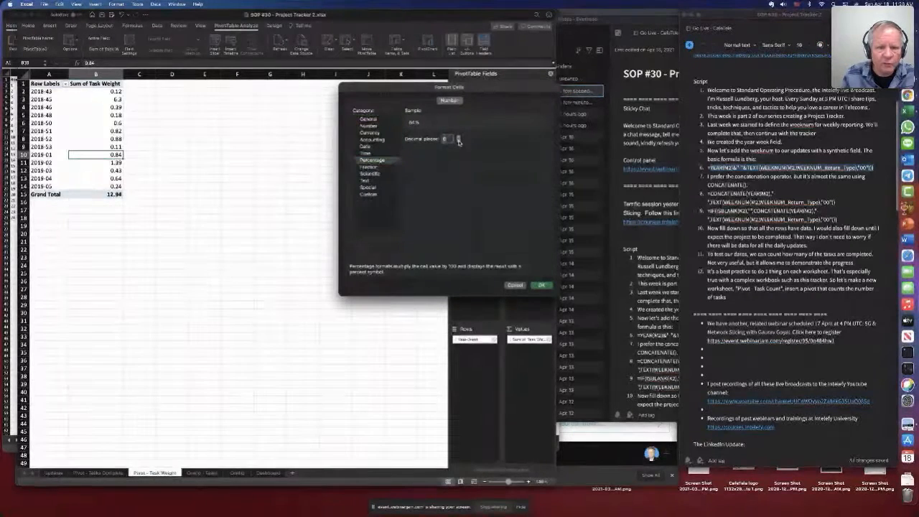
pyautogui.click(542, 286)
pyautogui.click(494, 226)
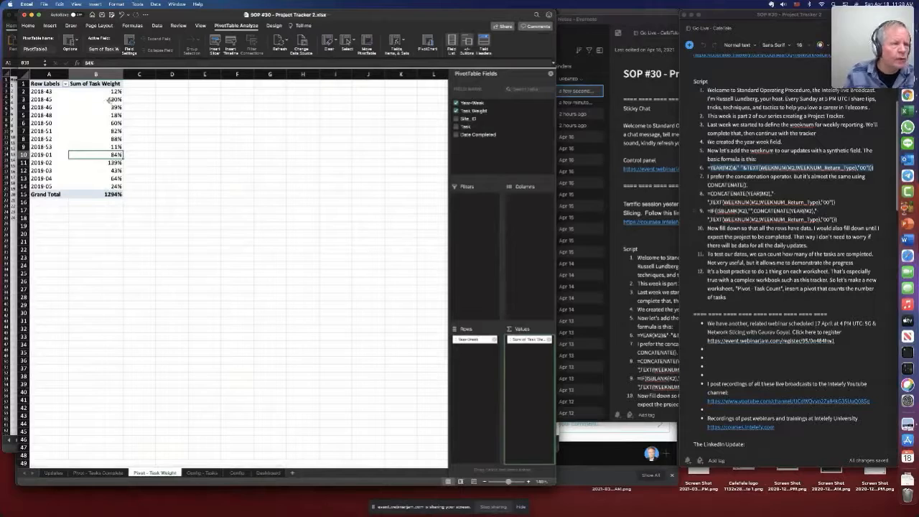
# Step: Sort the pivot table's Year-Week row labels in descending order
pyautogui.click(95, 100)
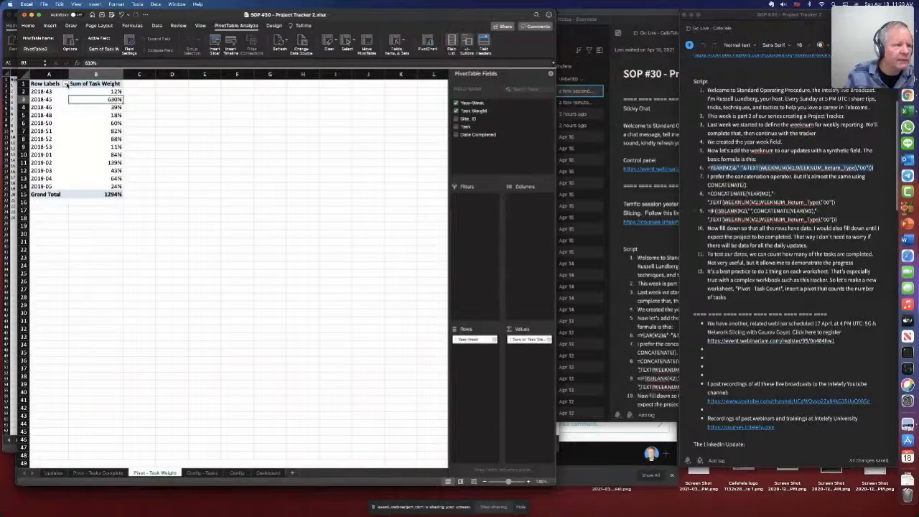
pyautogui.click(66, 84)
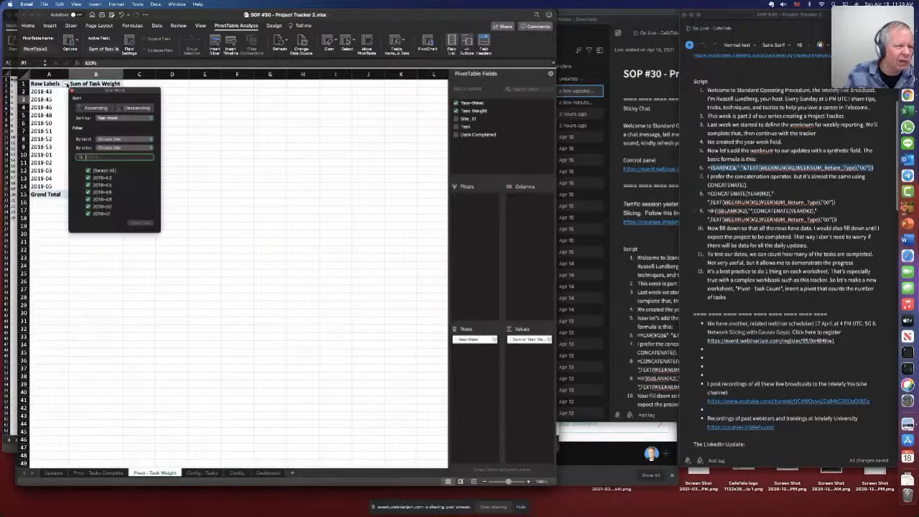
pyautogui.click(143, 108)
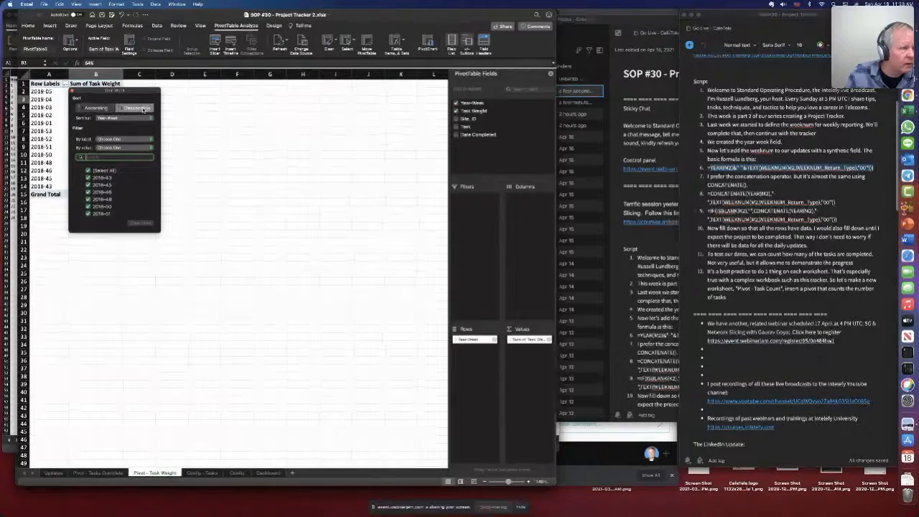
pyautogui.click(220, 207)
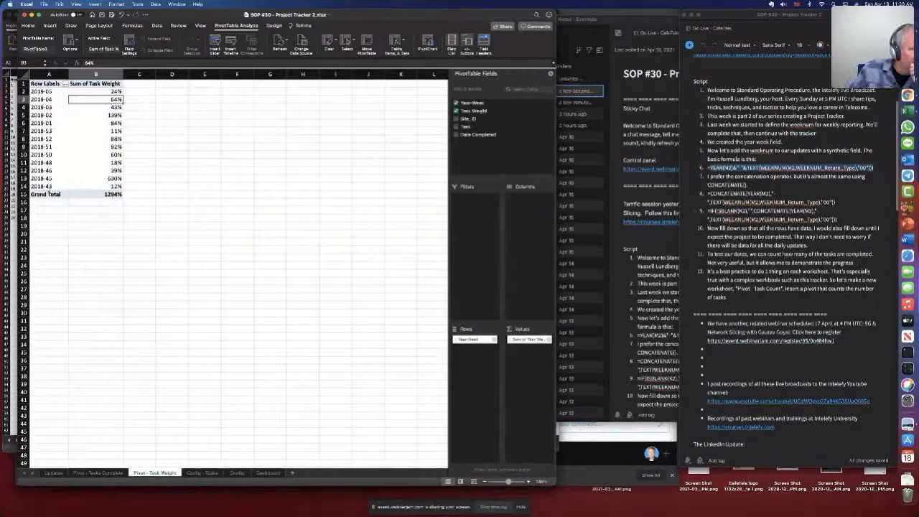
# Step: Check the task and weight of row 23 on the Updates sheet, and add Site_ID as the column field of the Task Weight pivot
pyautogui.click(54, 473)
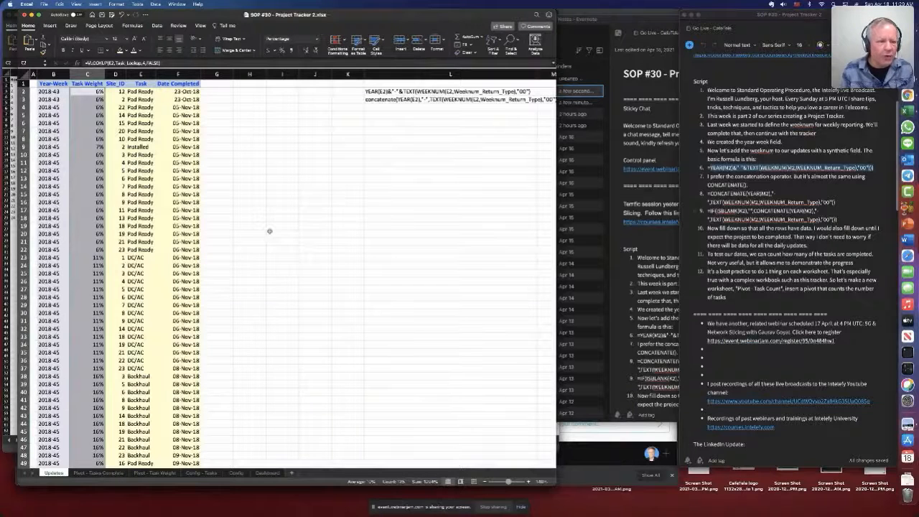
pyautogui.click(95, 257)
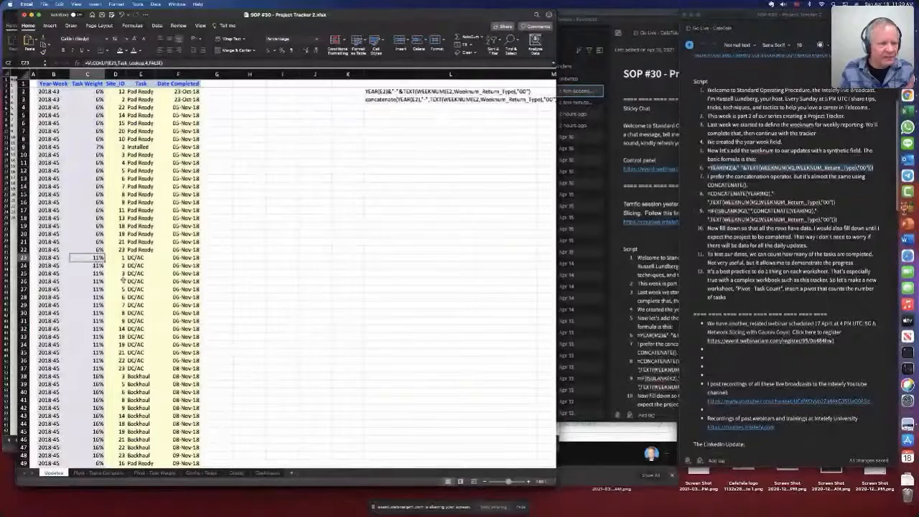
pyautogui.click(138, 258)
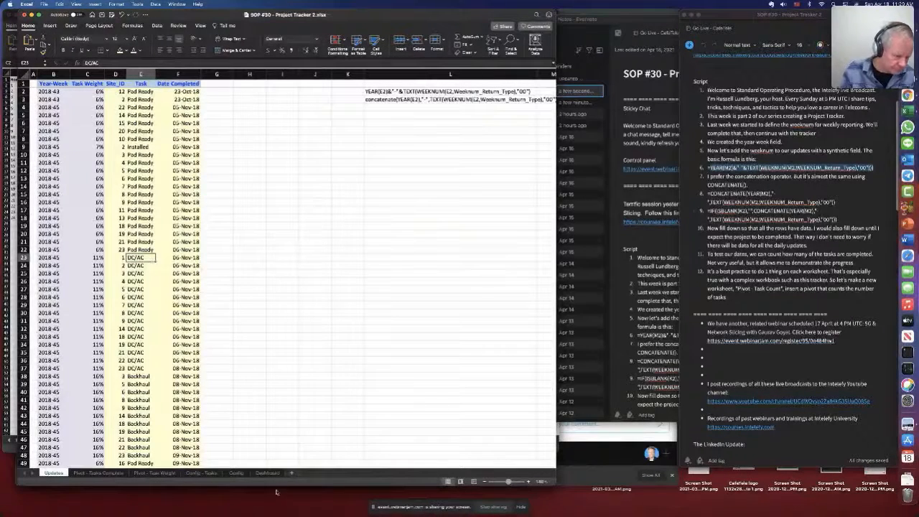
pyautogui.click(156, 476)
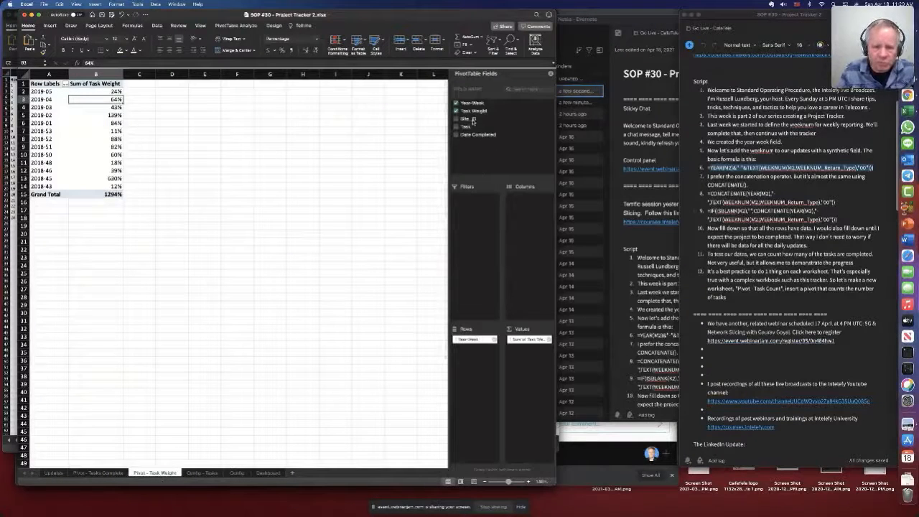
pyautogui.moveTo(472, 119); pyautogui.dragTo(533, 223)
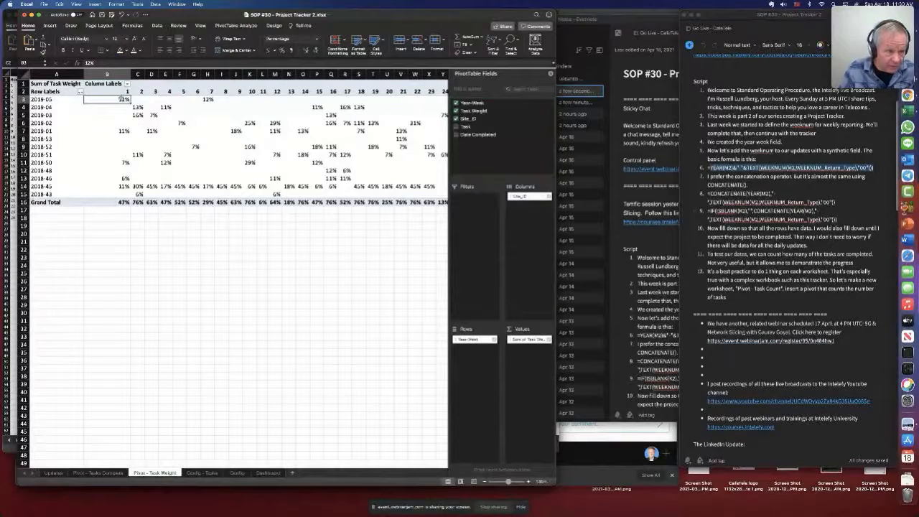
# Step: Examine the weekly task weights and grand totals of sites 1 and 11, through to the overall grand total
pyautogui.moveTo(121, 100); pyautogui.dragTo(124, 194)
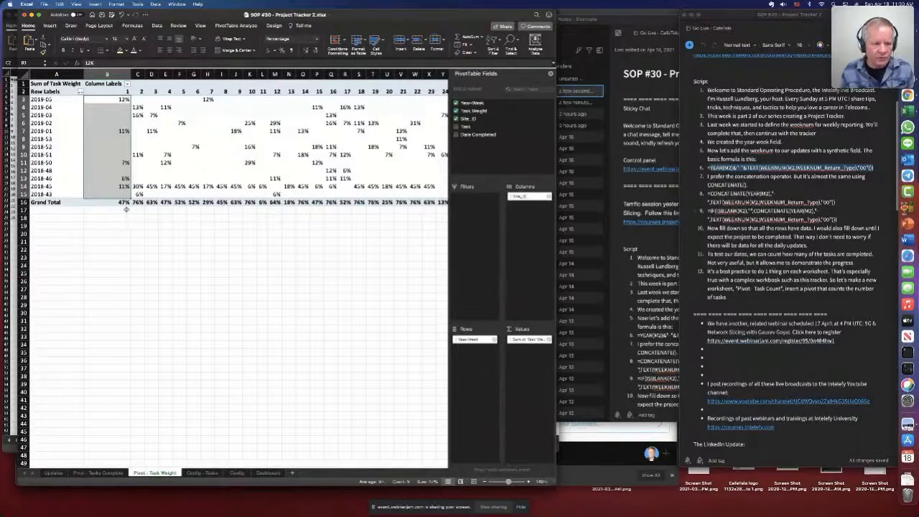
pyautogui.click(122, 203)
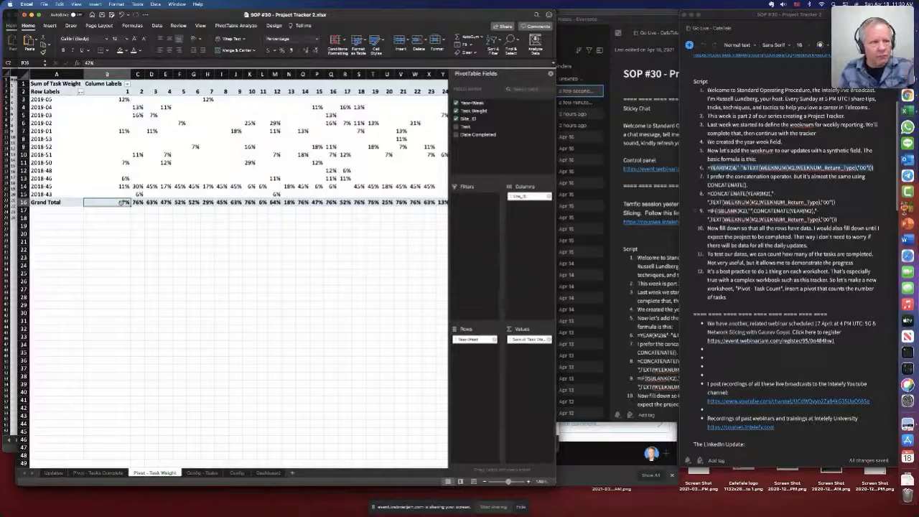
pyautogui.click(117, 91)
pyautogui.click(121, 201)
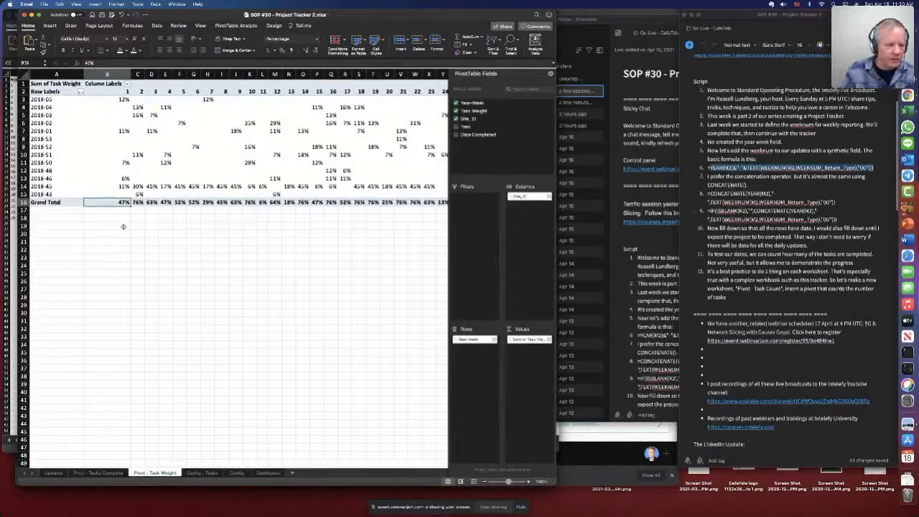
pyautogui.click(264, 201)
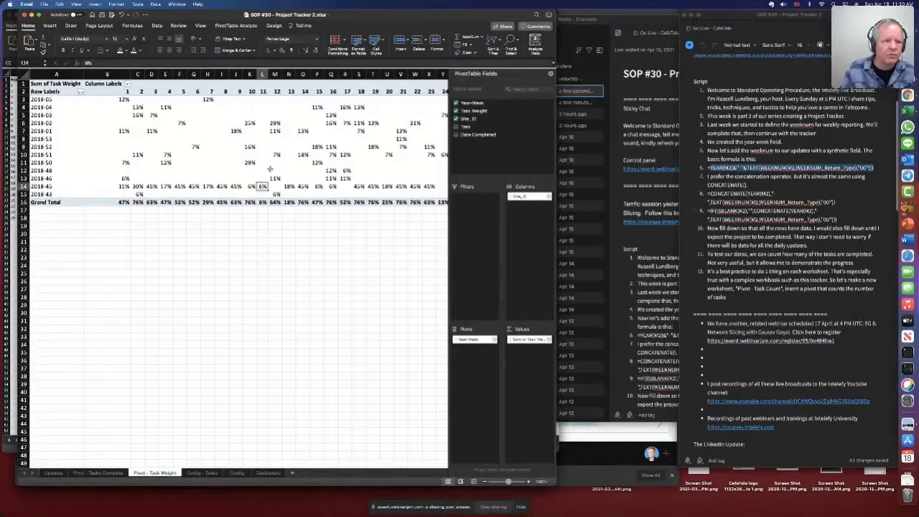
pyautogui.click(263, 101)
pyautogui.moveTo(262, 100); pyautogui.dragTo(263, 187)
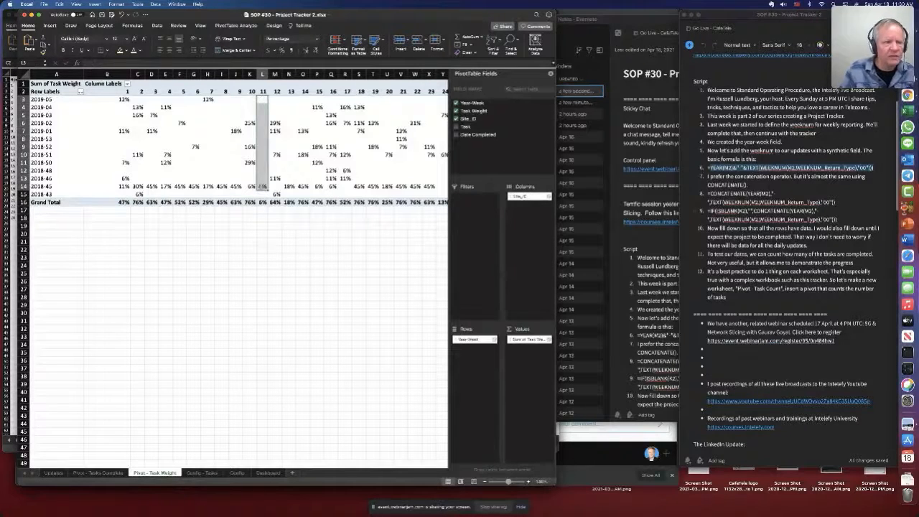
pyautogui.click(235, 202)
pyautogui.press('Right')
pyautogui.press('Right')
pyautogui.press('Right')
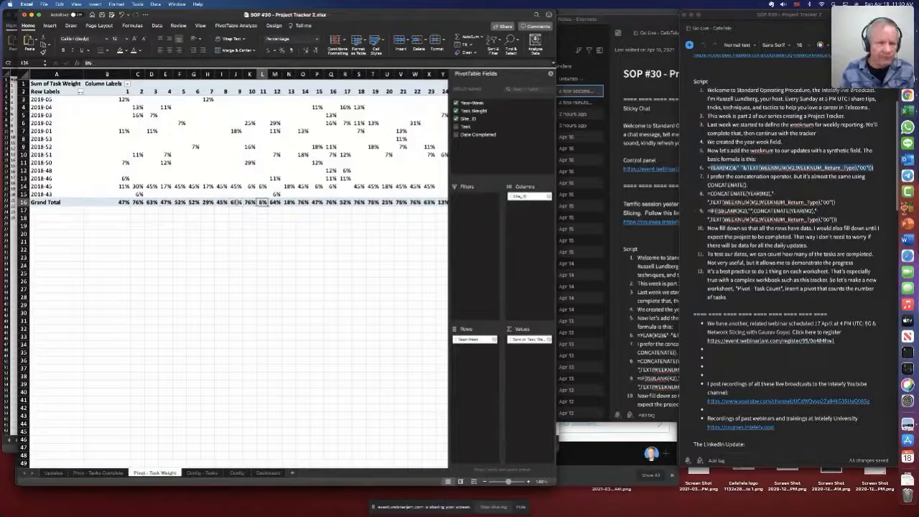
pyautogui.press('super+Right')
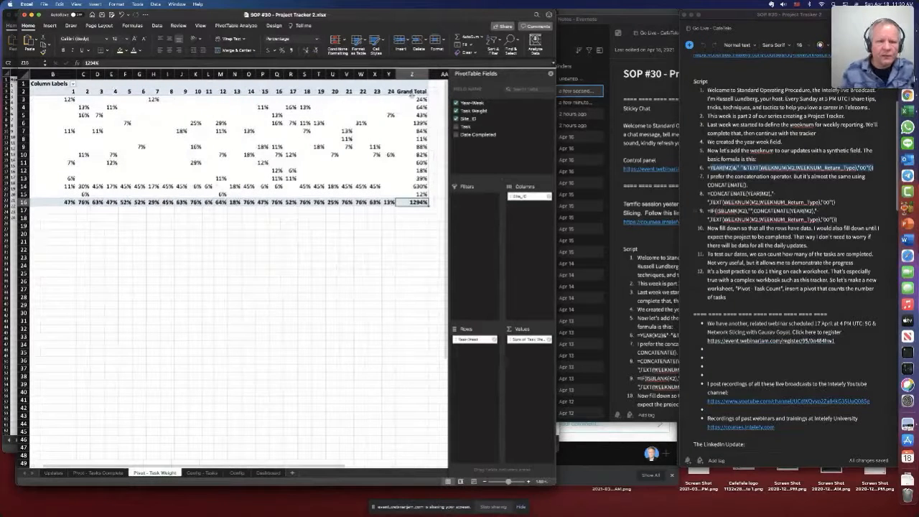
# Step: Examine the 2019-05 row's task weights site by site and its grand total across all sites
pyautogui.click(423, 98)
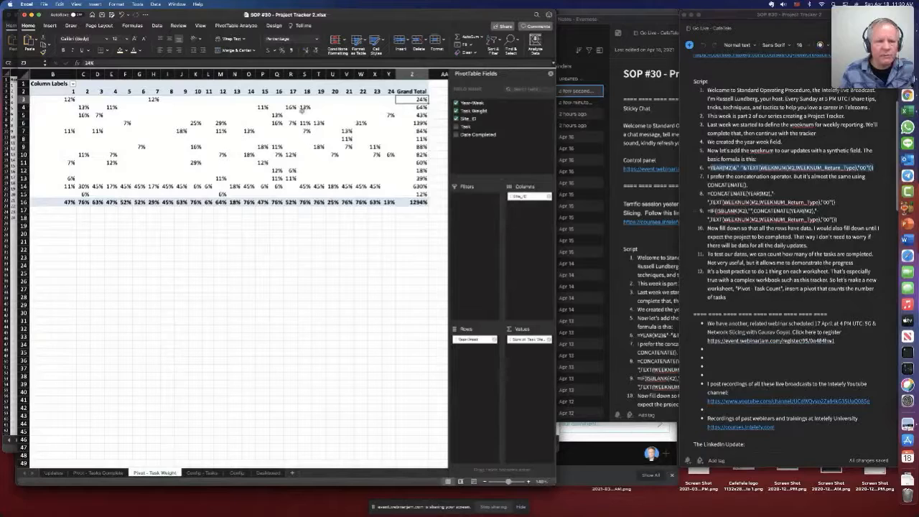
pyautogui.press('super+Left')
pyautogui.press('super+Left')
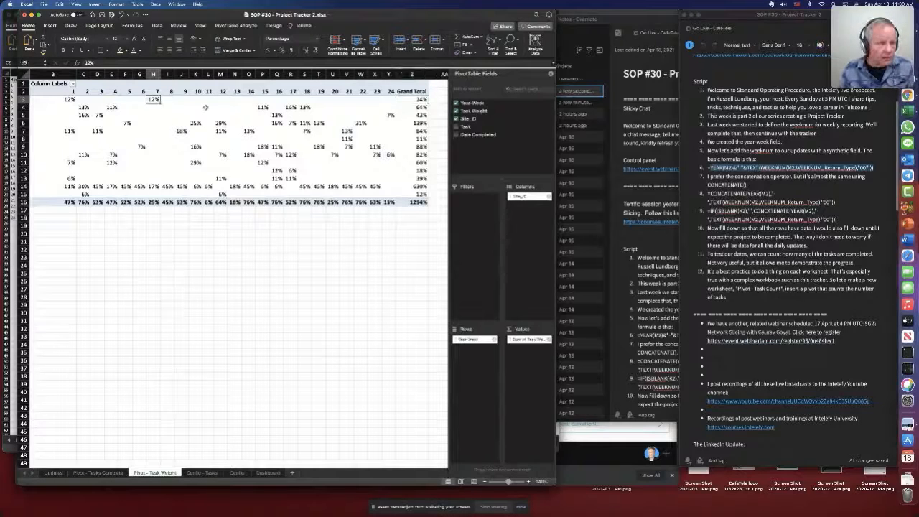
pyautogui.press('Right')
pyautogui.press('Left')
pyautogui.press('Left')
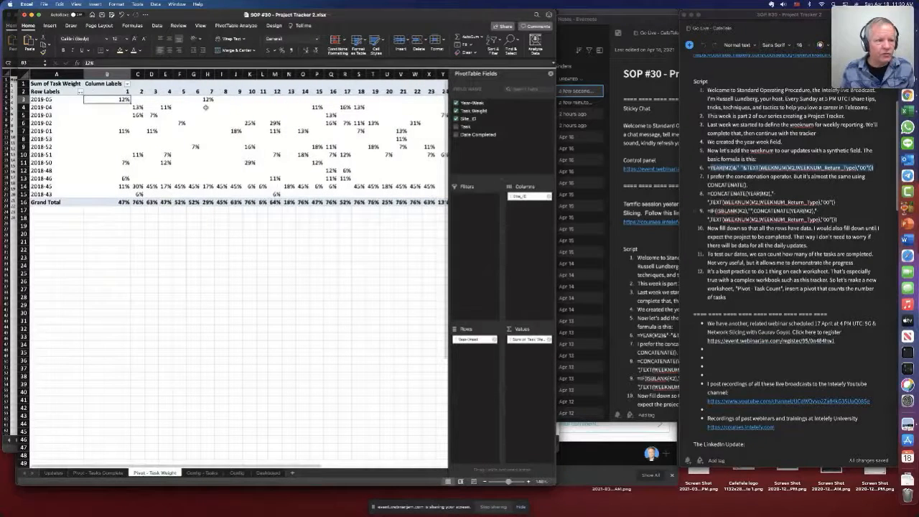
pyautogui.press('Right')
pyautogui.press('Right')
pyautogui.press('Right')
pyautogui.press('Right')
pyautogui.press('Right')
pyautogui.press('Right')
pyautogui.press('Right')
pyautogui.press('Right')
pyautogui.press('Right')
pyautogui.press('Right')
pyautogui.press('Right')
pyautogui.press('Right')
pyautogui.press('Right')
pyautogui.press('Right')
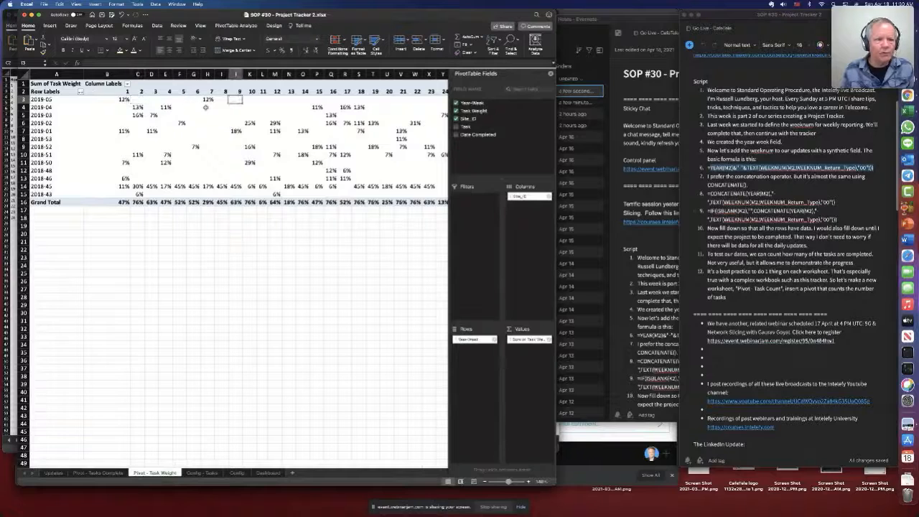
pyautogui.press('super+Right')
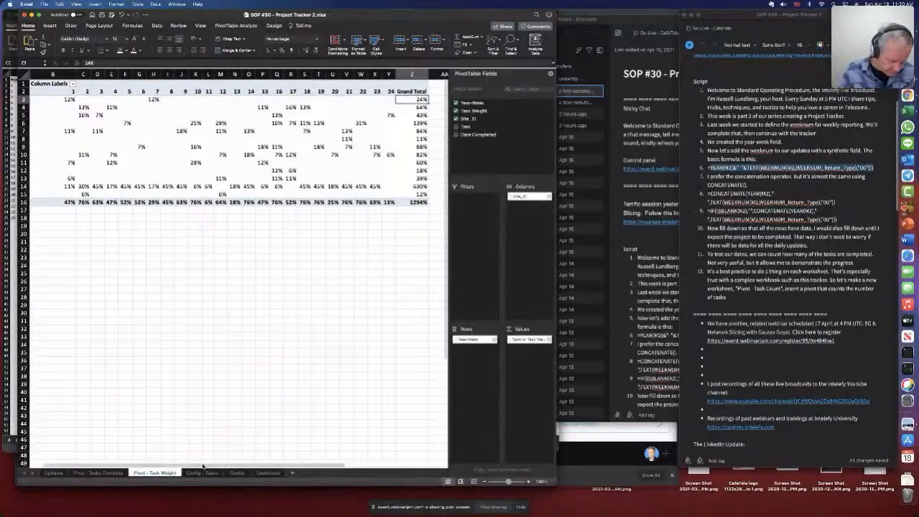
# Step: Inspect the Task Completion formula on the Updates sheet of Project Tracker v5, and return to the Task Weight formula in C2 of Project Tracker 2
pyautogui.click(57, 473)
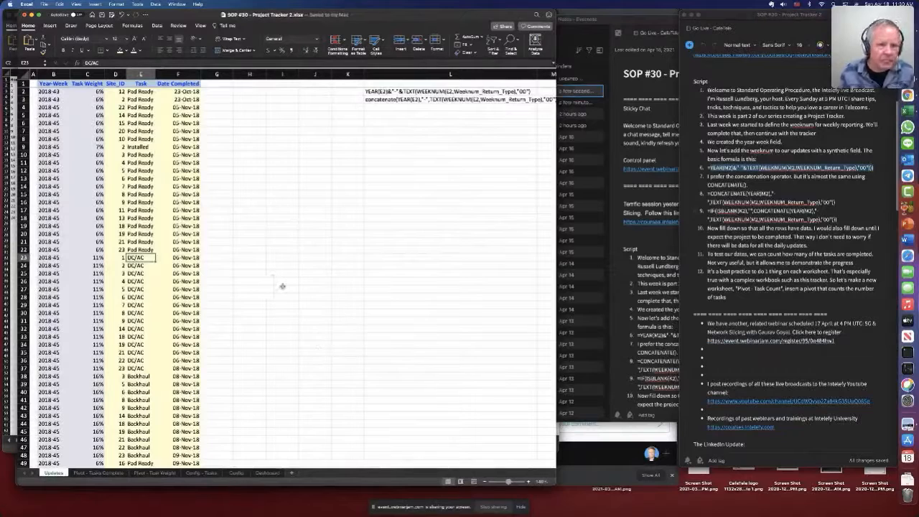
pyautogui.press('super+grave')
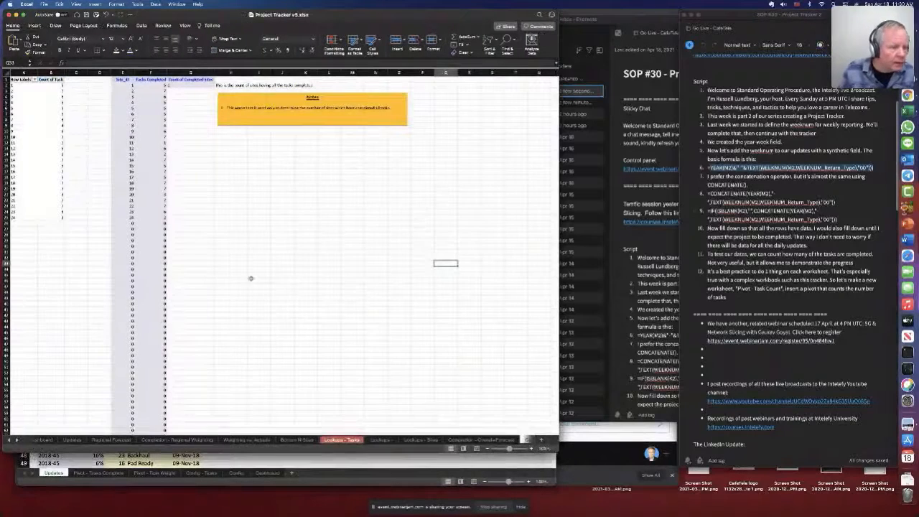
pyautogui.click(72, 440)
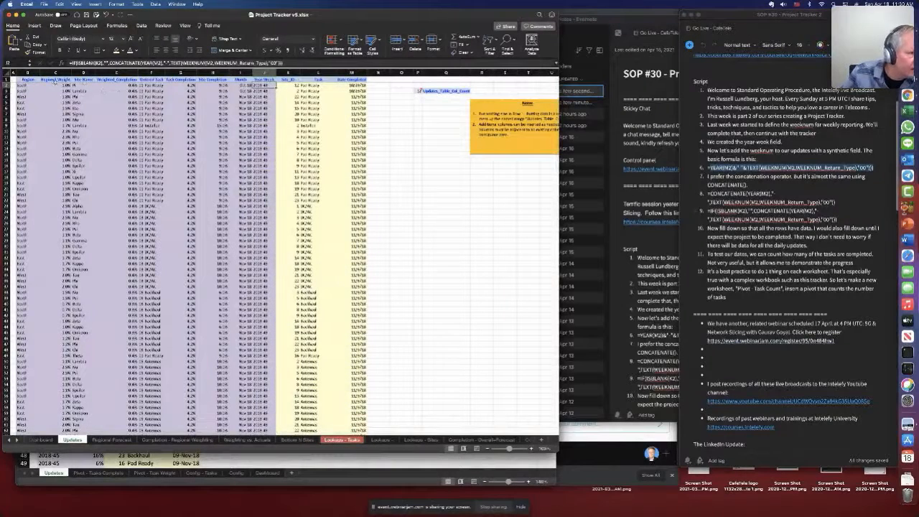
pyautogui.click(181, 85)
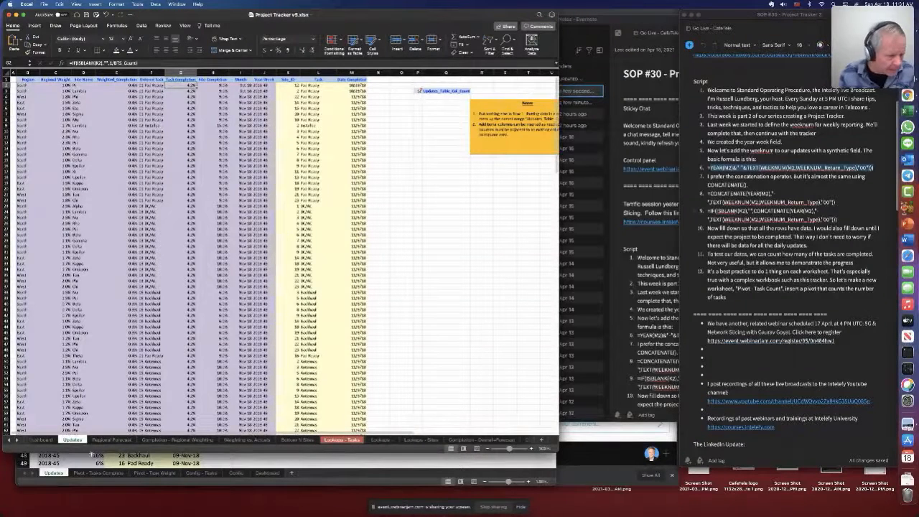
pyautogui.click(63, 477)
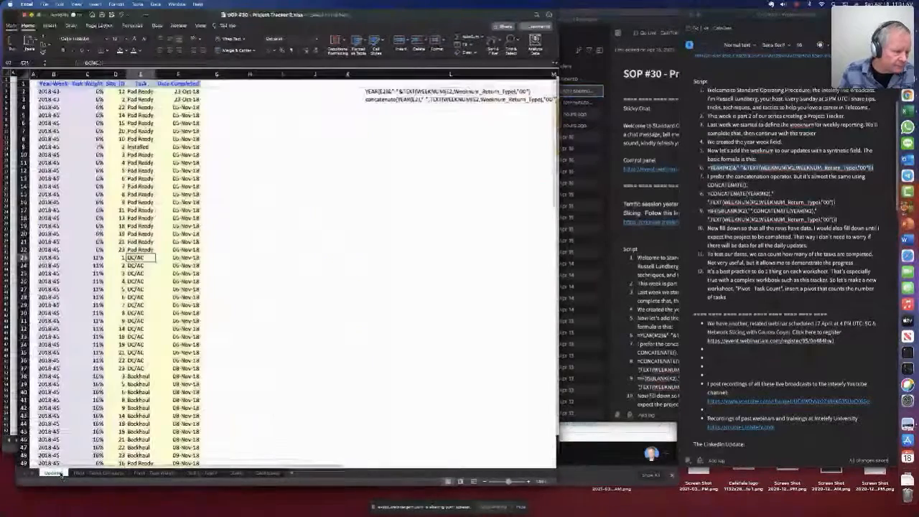
pyautogui.click(88, 91)
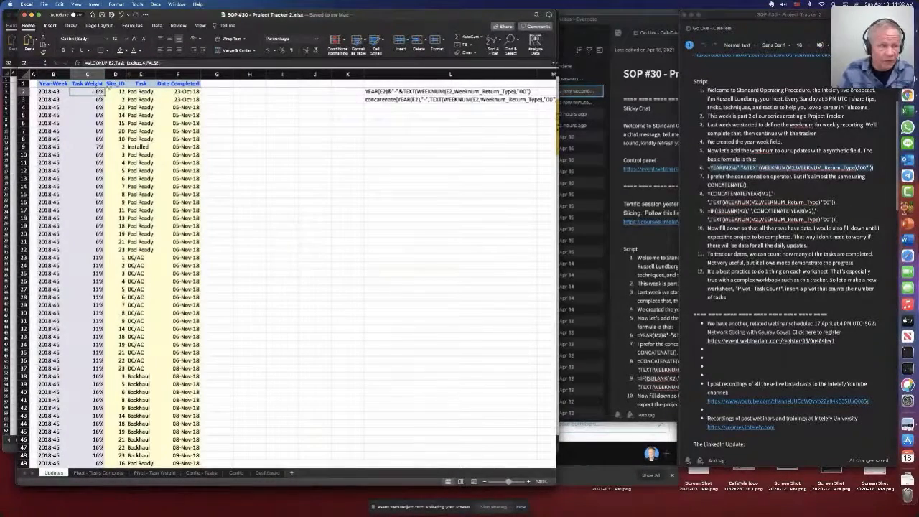
# Step: Insert a column before Site_ID on the Updates sheet and title it Project Completion
pyautogui.click(115, 74)
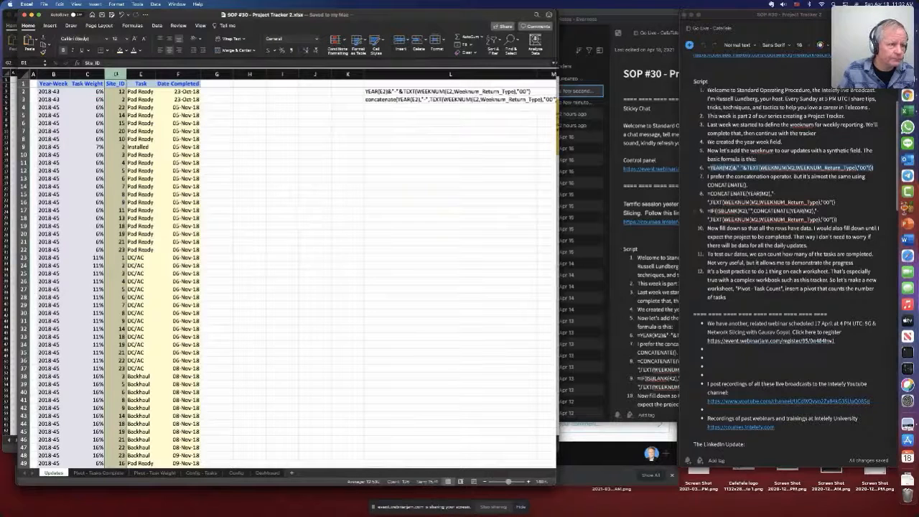
pyautogui.rightClick(115, 73)
pyautogui.click(135, 120)
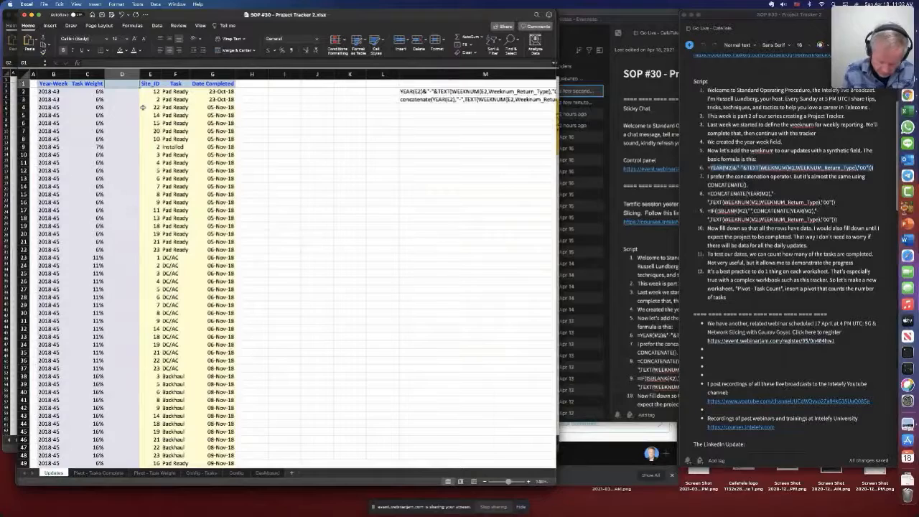
pyautogui.write('Pro')
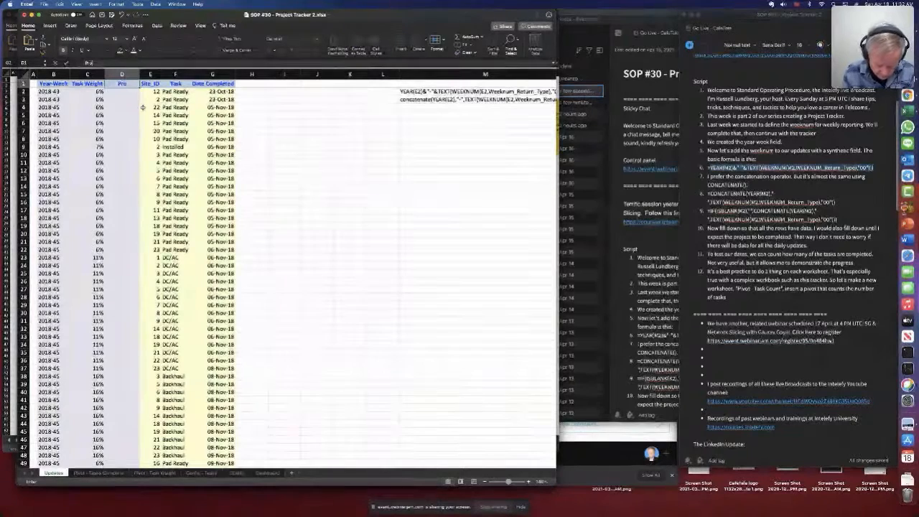
pyautogui.write('ject Comp')
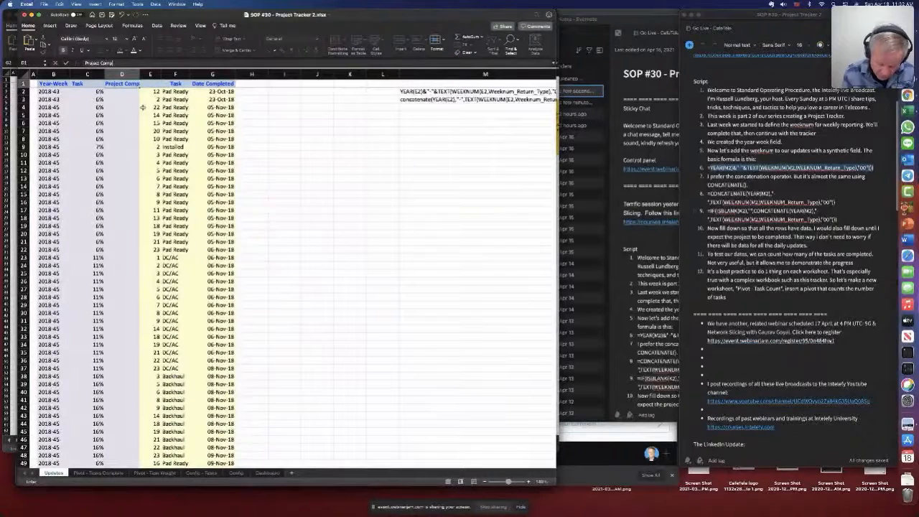
pyautogui.write('letion')
pyautogui.press('Return')
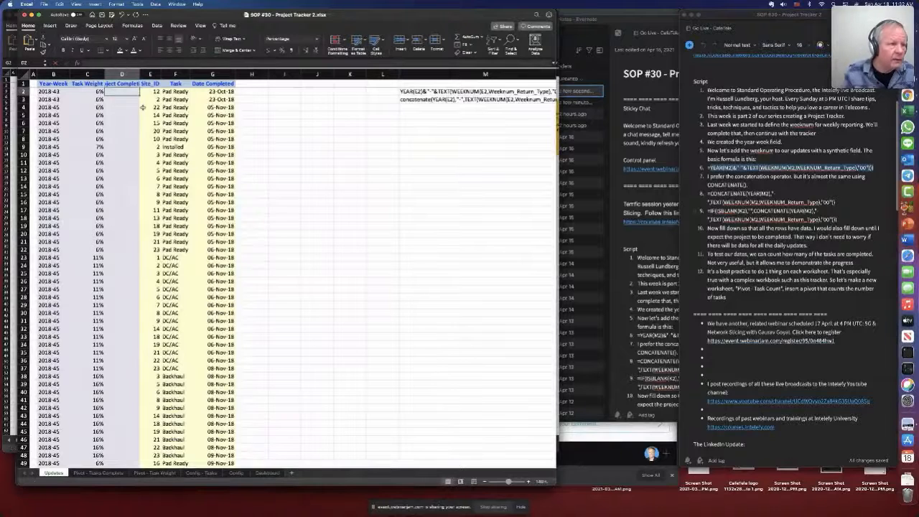
# Step: Make the lookup reference $F2 in the Task Weight formula in C2, copy the formula into D2, and open the copy for editing
pyautogui.click(92, 93)
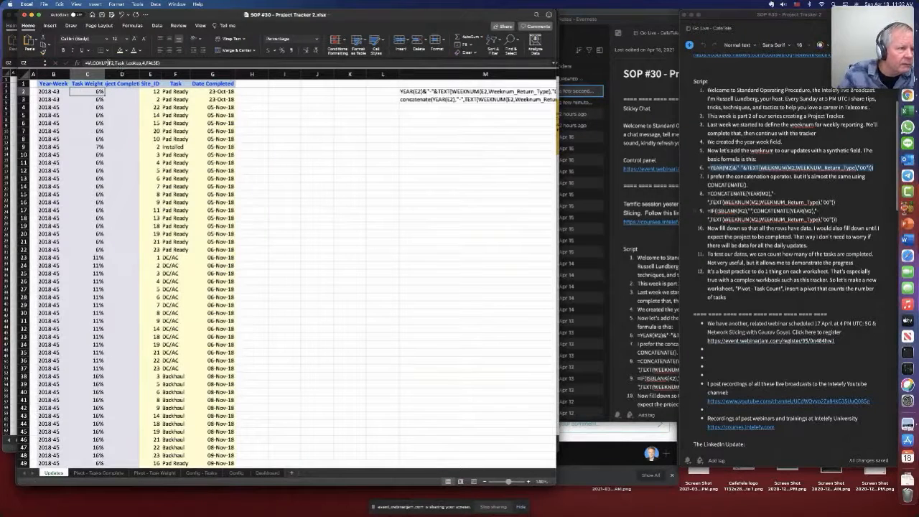
pyautogui.doubleClick(92, 93)
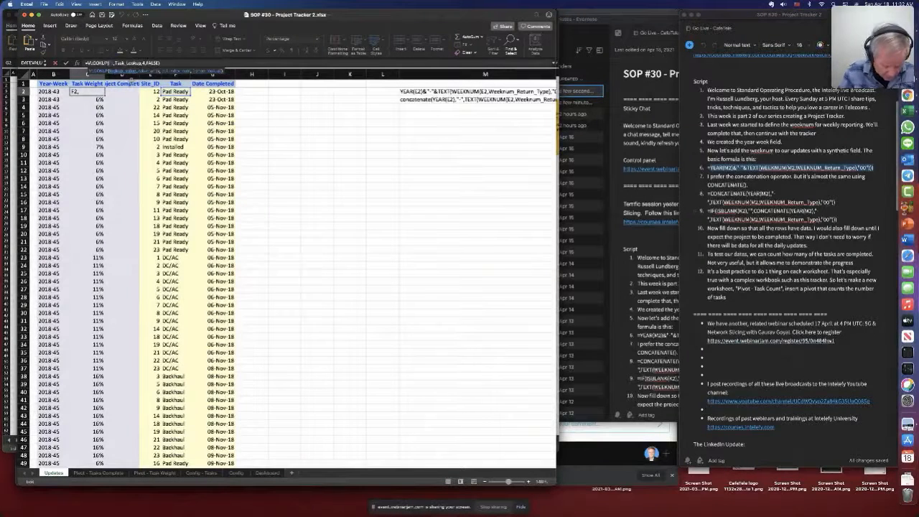
pyautogui.press('Return')
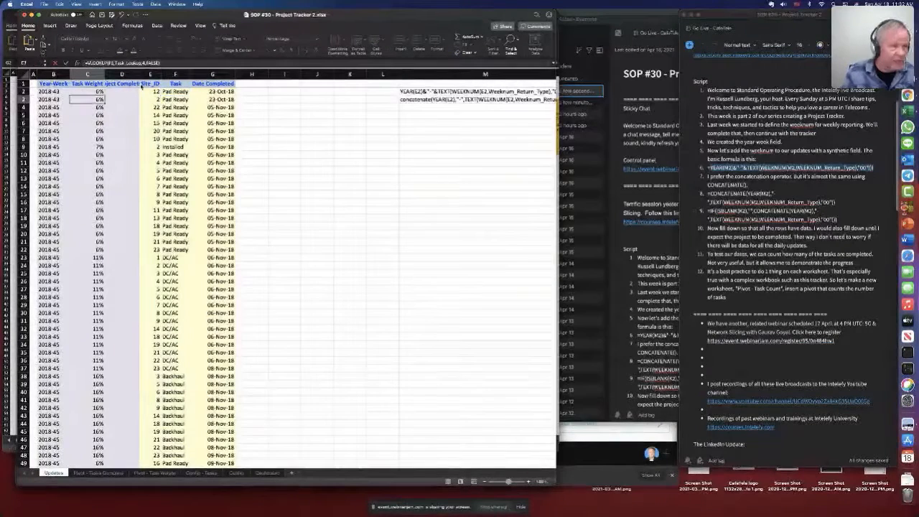
pyautogui.click(106, 93)
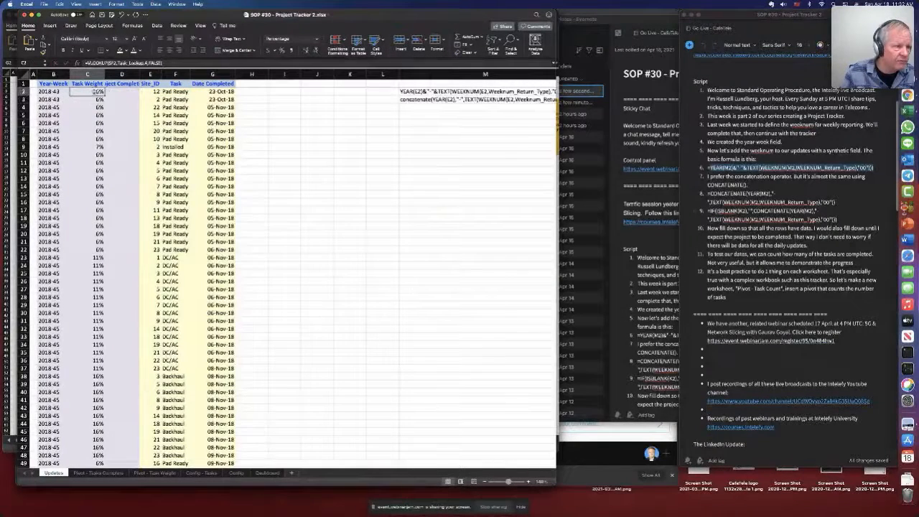
pyautogui.moveTo(106, 93); pyautogui.dragTo(133, 92)
pyautogui.click(129, 92)
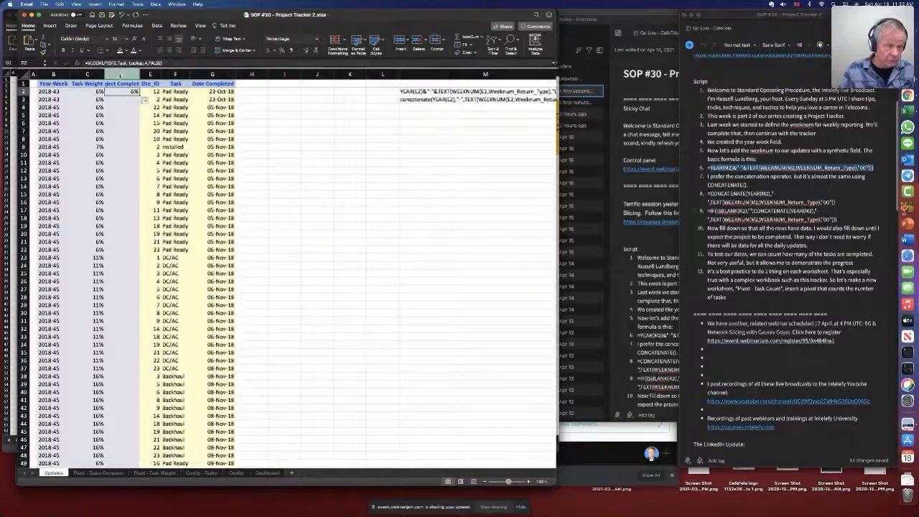
pyautogui.click(175, 64)
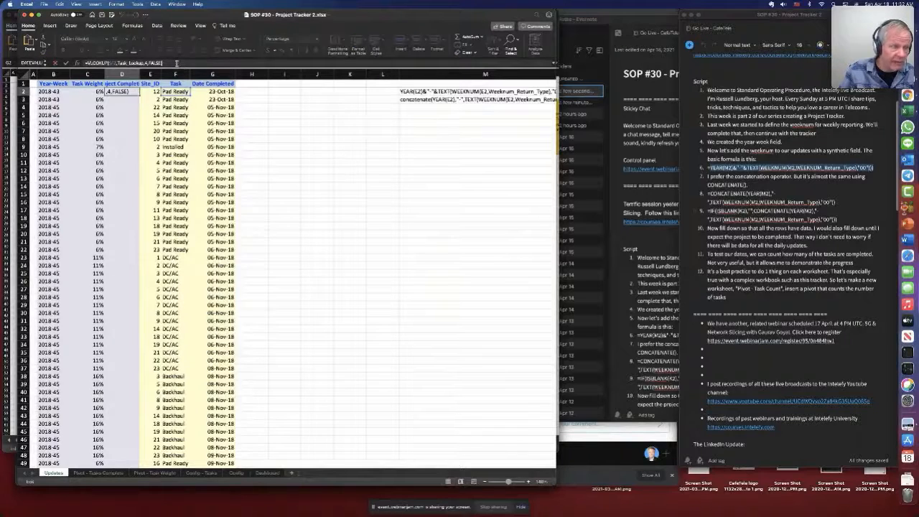
# Step: Examine the site table on the Config sheet, from Site_ID and Site Name through Region, Responsible and Vendor
pyautogui.click(237, 473)
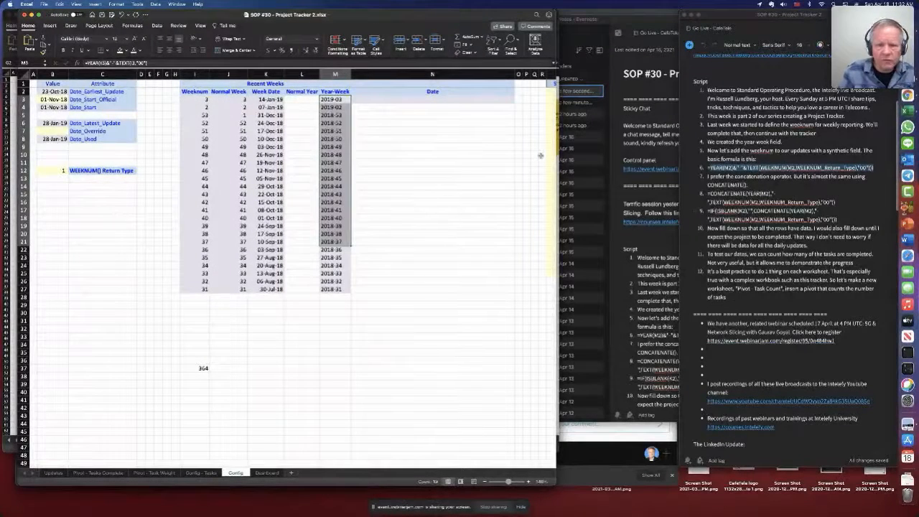
pyautogui.press('Right')
pyautogui.press('Right')
pyautogui.press('Right')
pyautogui.press('Right')
pyautogui.press('Right')
pyautogui.press('Right')
pyautogui.press('Right')
pyautogui.press('Right')
pyautogui.press('Right')
pyautogui.press('Right')
pyautogui.press('Right')
pyautogui.press('Right')
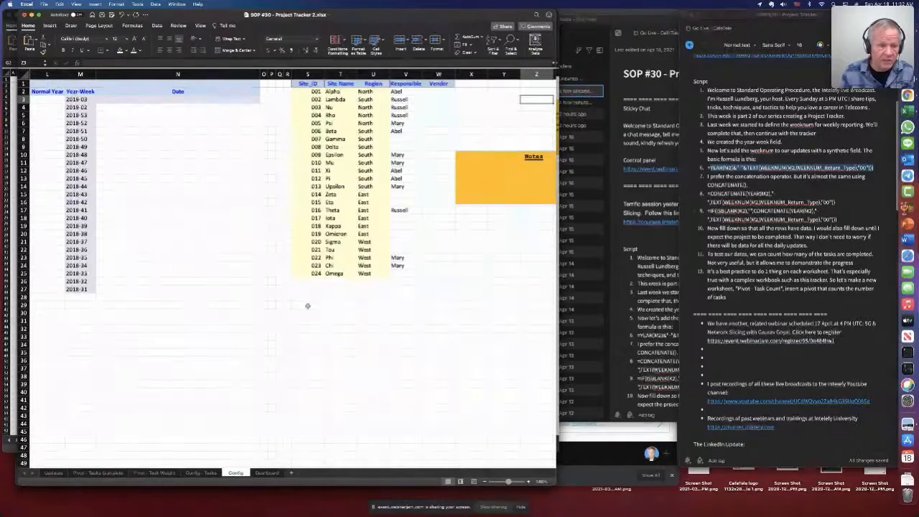
pyautogui.scroll(-1, 252, 266)
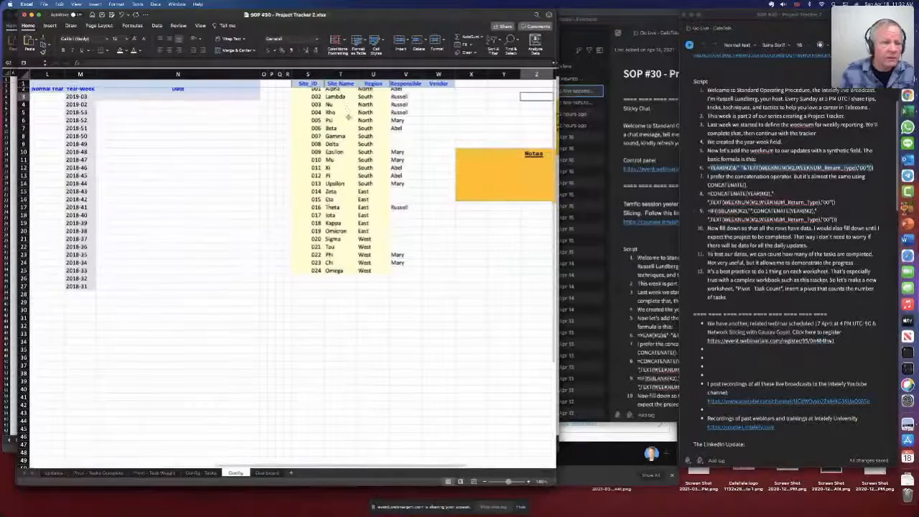
pyautogui.scroll(1, 330, 122)
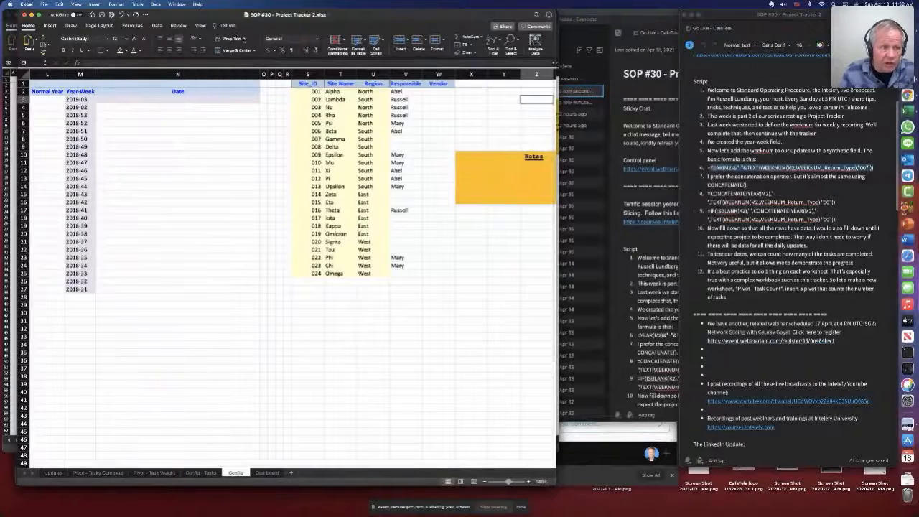
pyautogui.hscroll(-10, 158, 109)
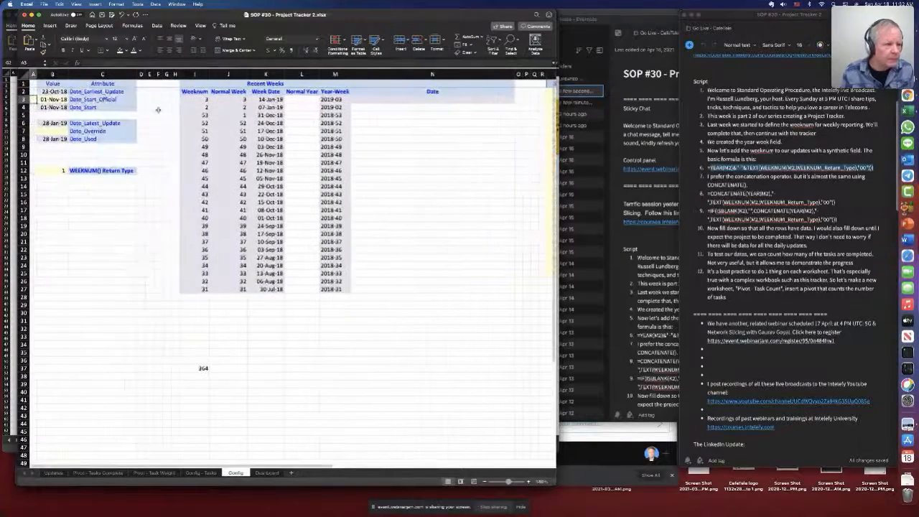
# Step: Examine the date attributes, the WEEKNUM() return type and the Recent Weeks table on the Config sheet
pyautogui.press('Right')
pyautogui.press('Down')
pyautogui.press('Down')
pyautogui.press('Down')
pyautogui.press('Down')
pyautogui.press('Down')
pyautogui.press('Down')
pyautogui.press('Down')
pyautogui.press('Down')
pyautogui.press('Down')
pyautogui.press('Down')
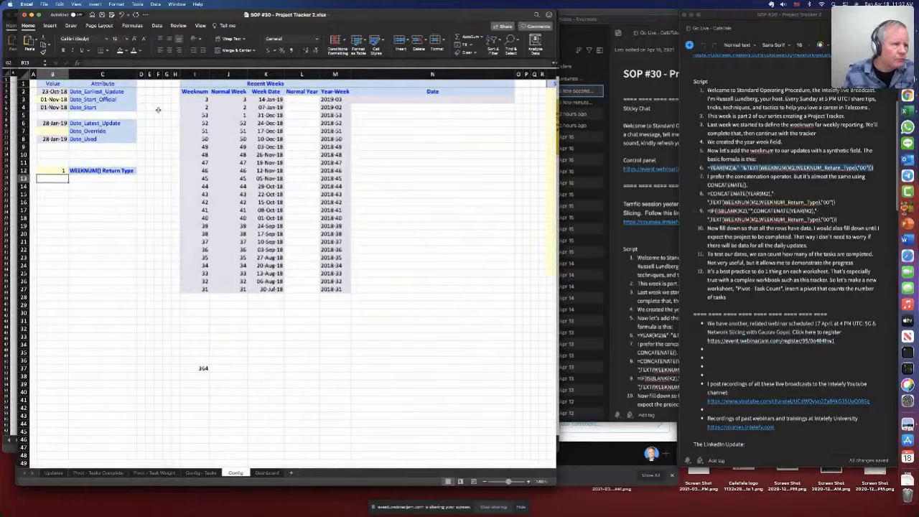
pyautogui.hscroll(5, 158, 101)
pyautogui.hscroll(-4, 287, 129)
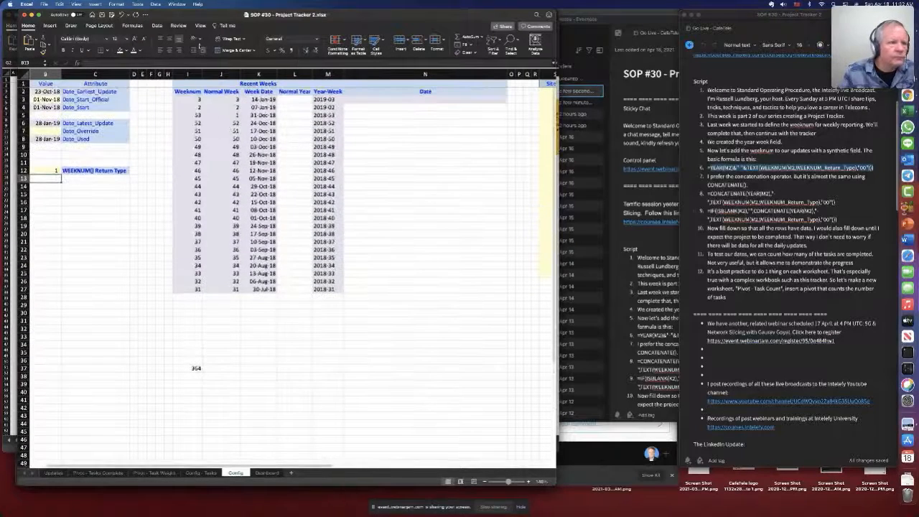
# Step: Check the Site_ID in row 2 of the Updates sheet, and review the list of names defined in the workbook
pyautogui.click(137, 26)
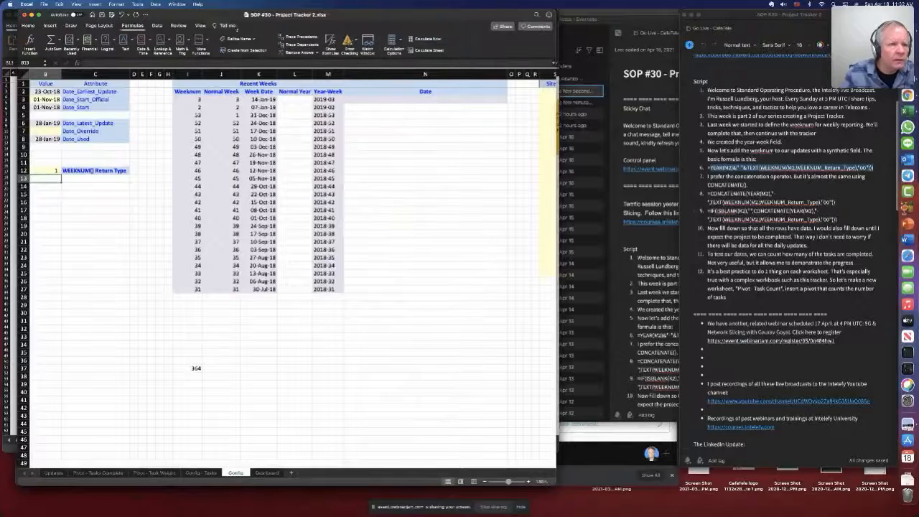
pyautogui.click(58, 473)
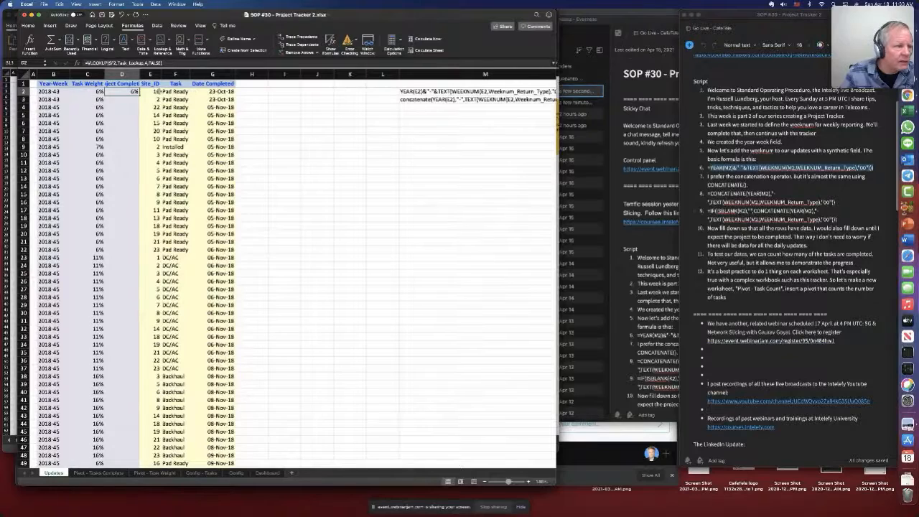
pyautogui.click(157, 92)
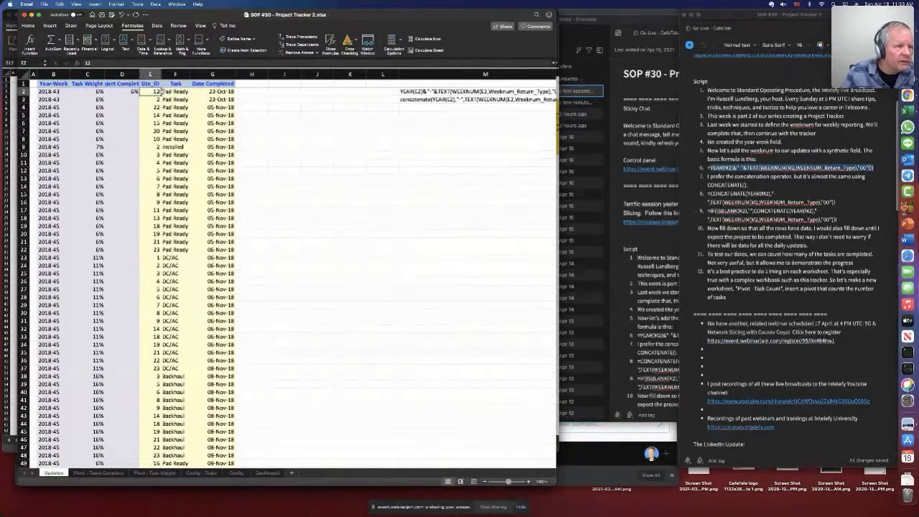
pyautogui.click(113, 473)
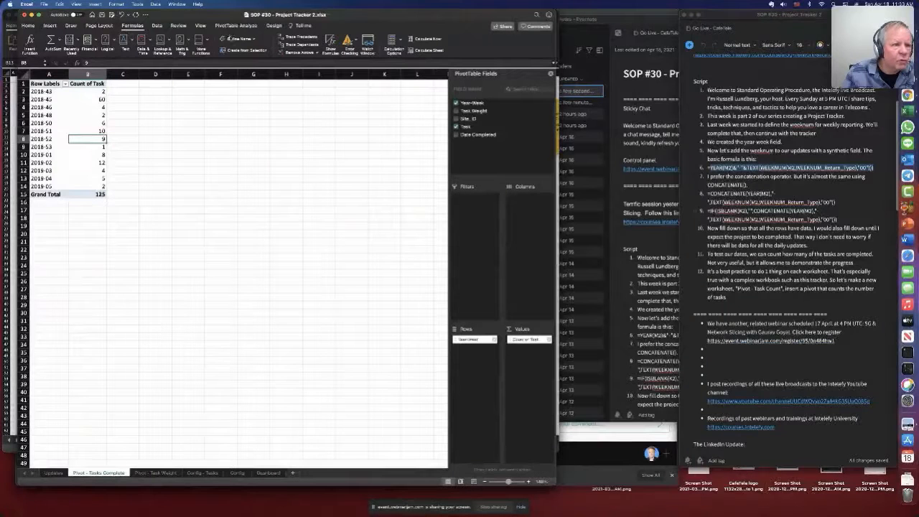
pyautogui.click(255, 39)
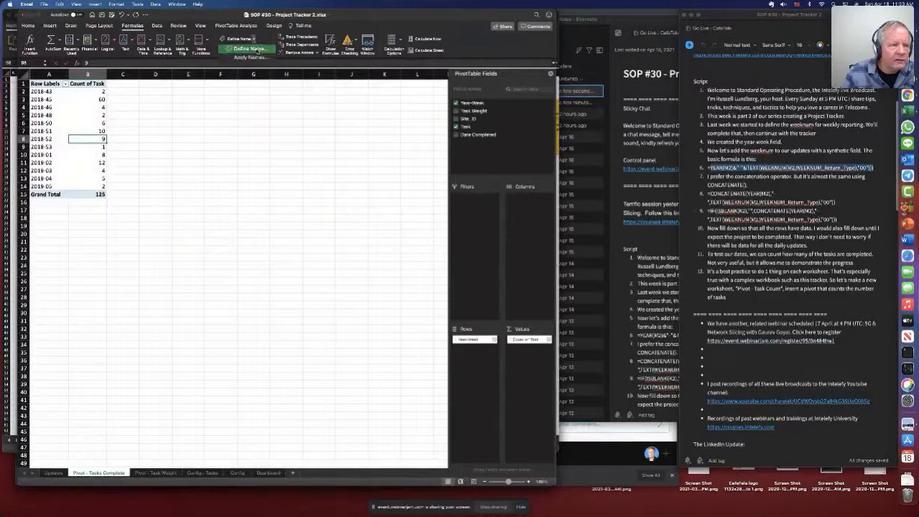
pyautogui.click(247, 49)
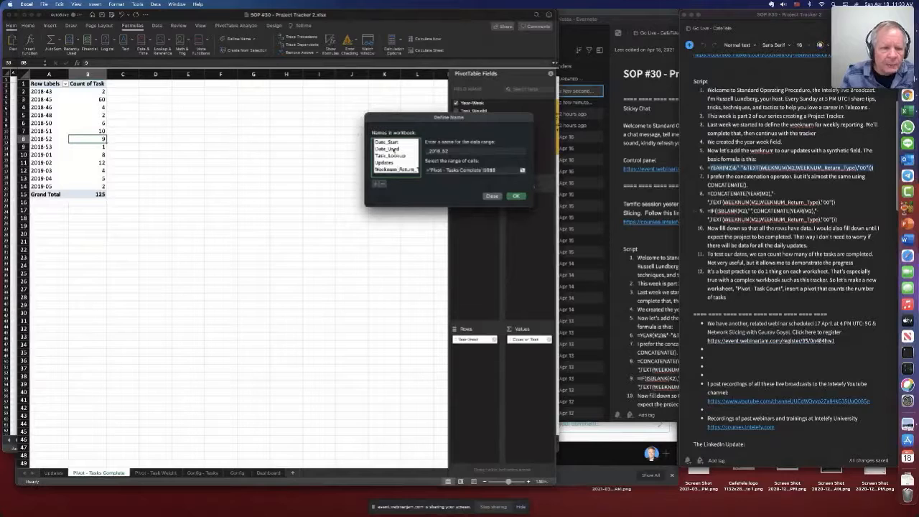
pyautogui.click(492, 197)
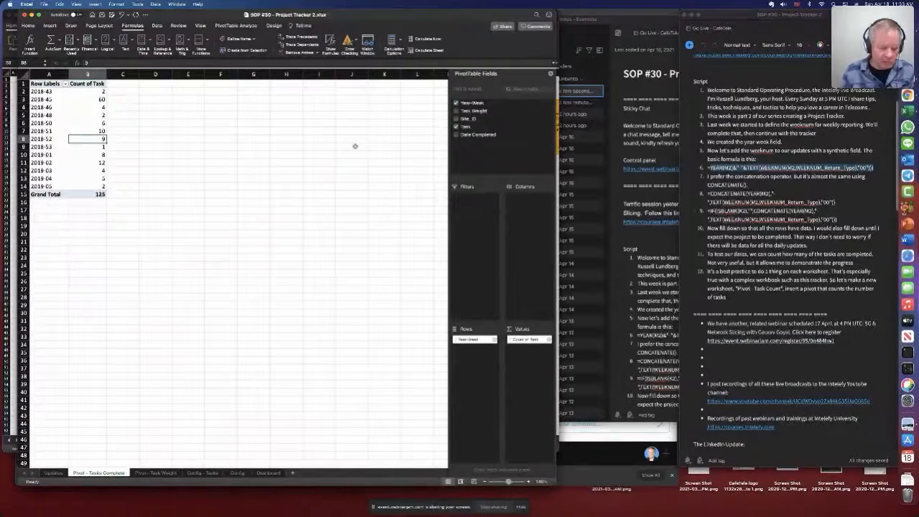
pyautogui.click(352, 107)
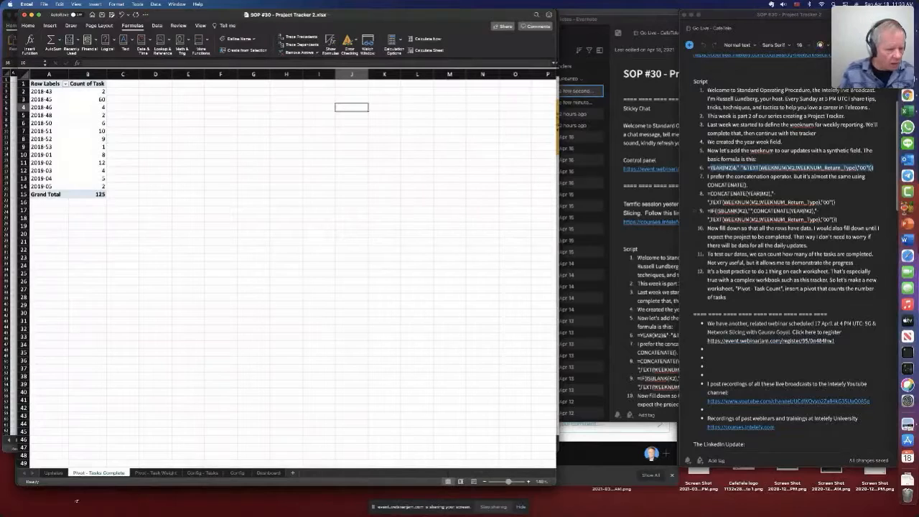
# Step: Inspect the Site_ID header and the Responsible entries of the site table on the Config sheet
pyautogui.click(54, 473)
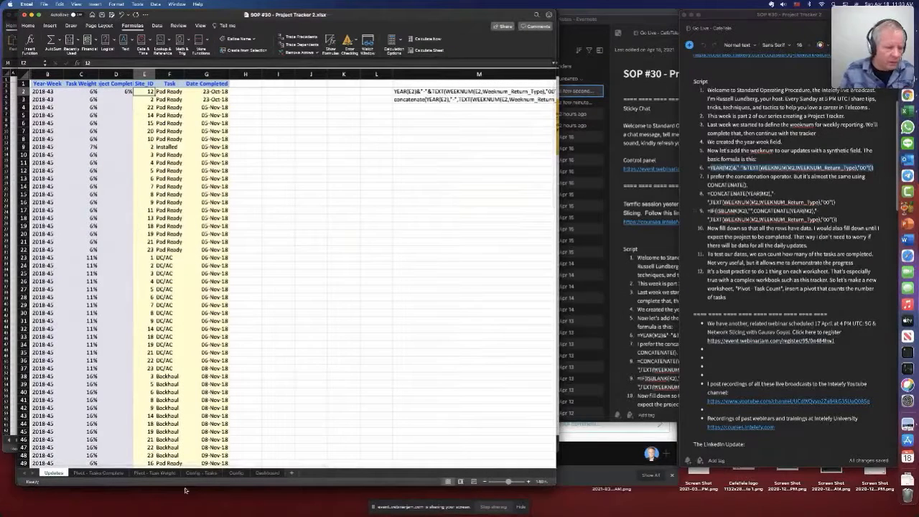
pyautogui.click(236, 473)
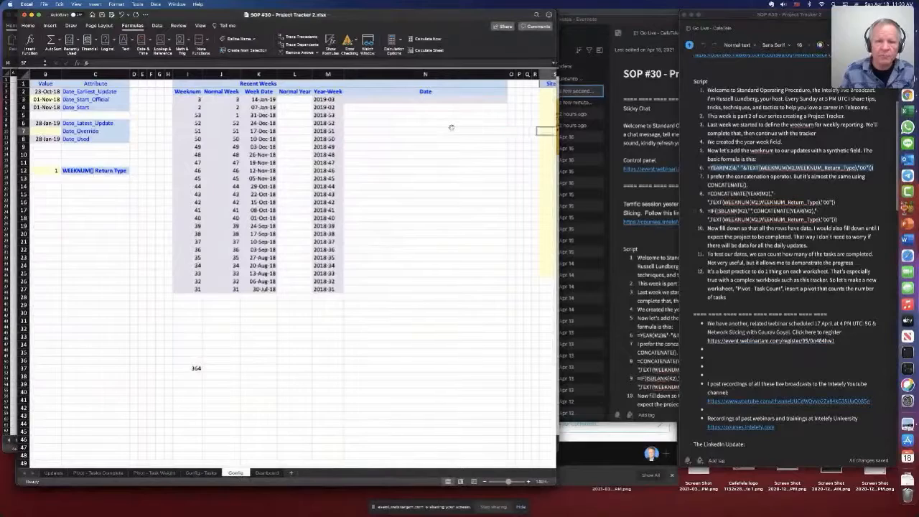
pyautogui.hscroll(3, 508, 129)
pyautogui.hscroll(3, 451, 128)
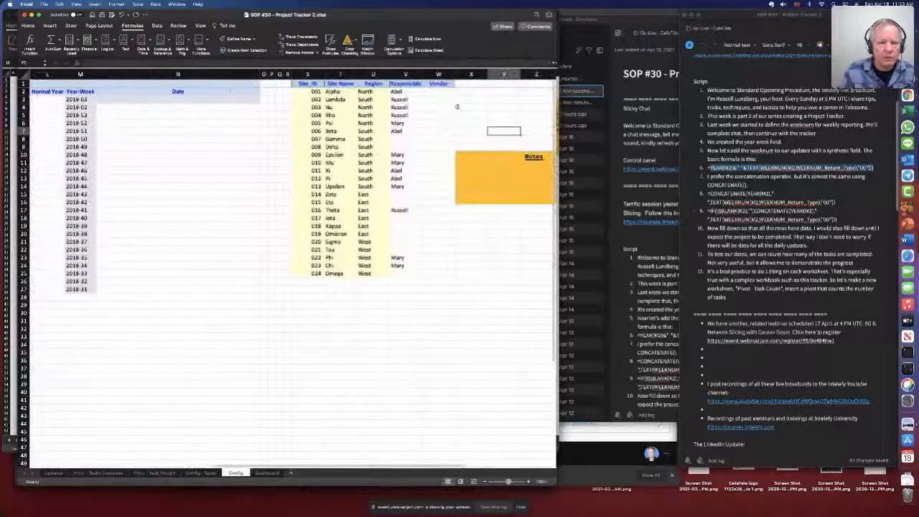
pyautogui.click(305, 84)
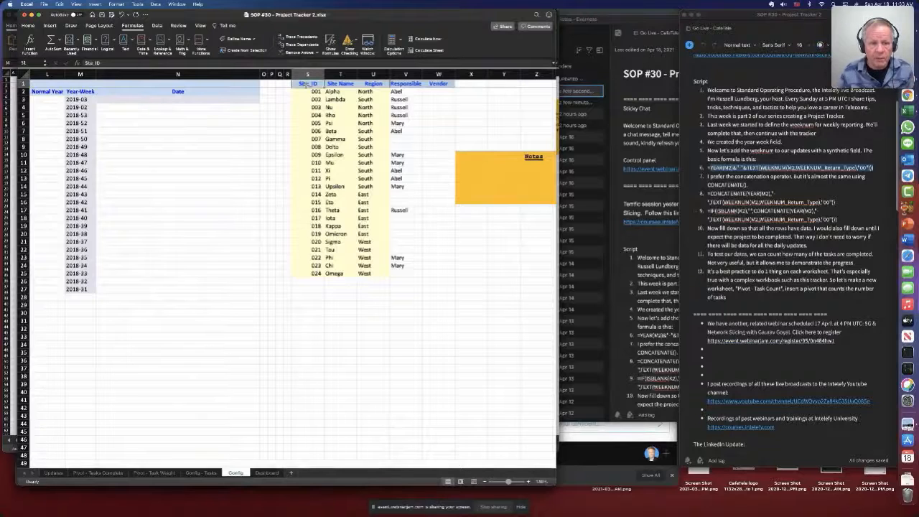
pyautogui.moveTo(398, 91); pyautogui.dragTo(413, 267)
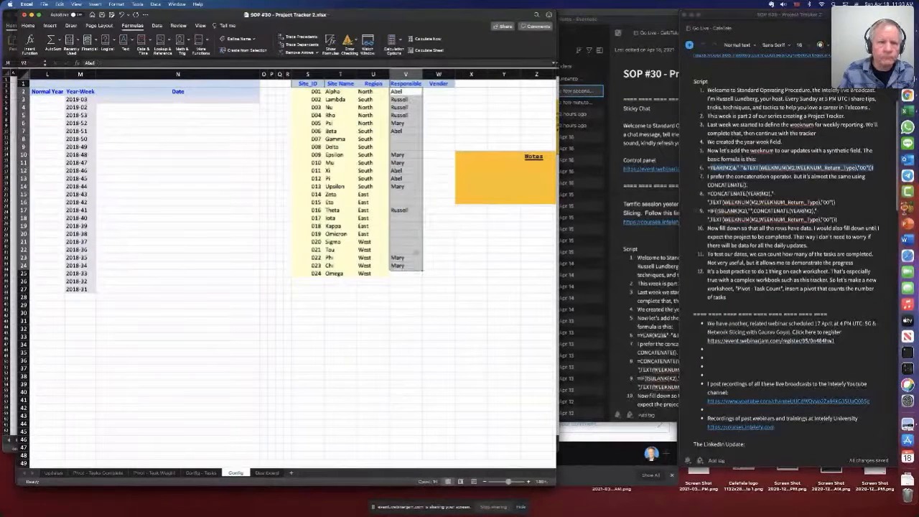
# Step: Clear the Vendor header in W1 of the Config sheet's site table, including its formatting
pyautogui.click(438, 74)
pyautogui.click(439, 84)
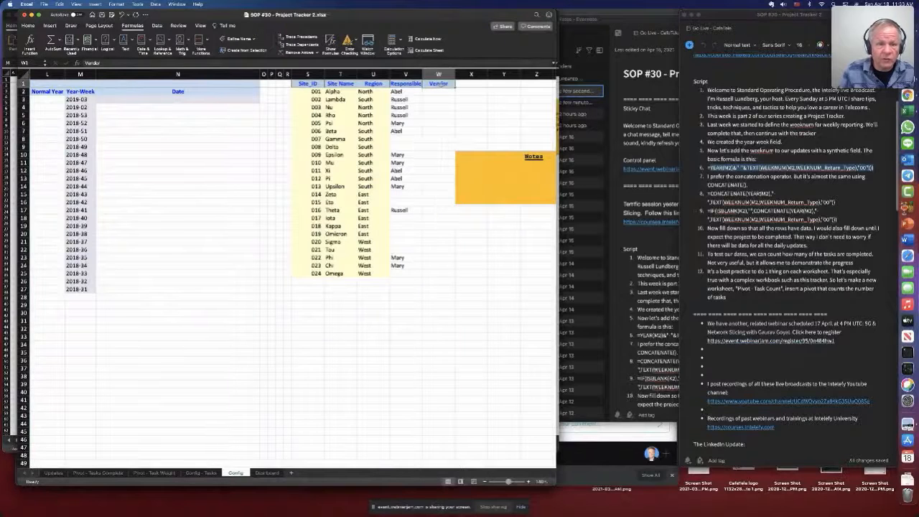
pyautogui.click(28, 26)
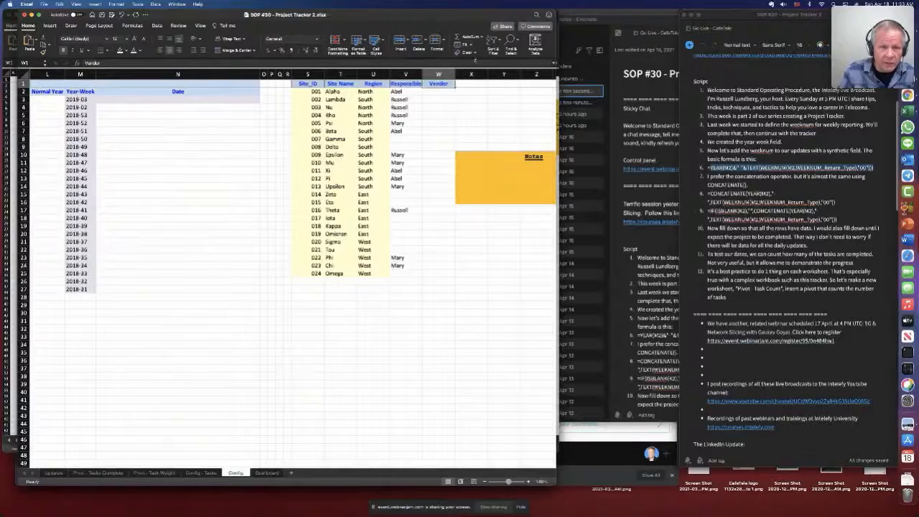
pyautogui.click(468, 53)
pyautogui.click(476, 61)
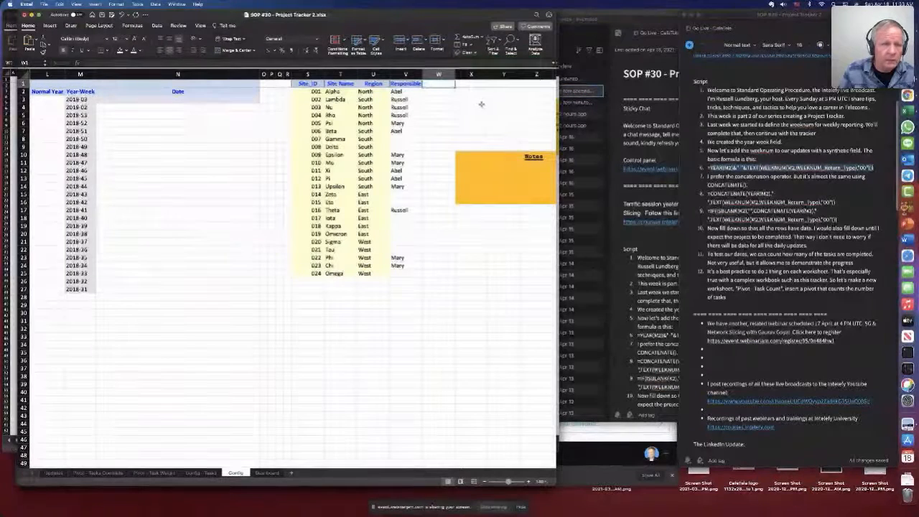
pyautogui.click(436, 94)
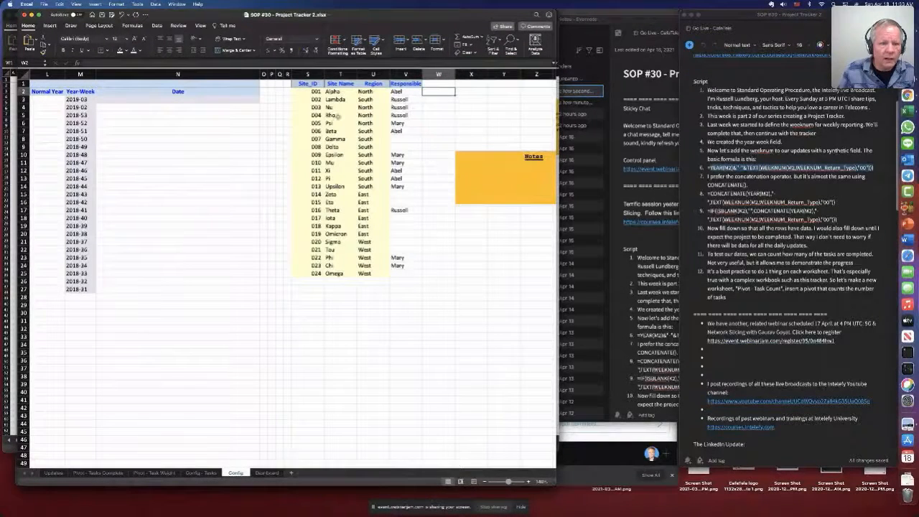
pyautogui.moveTo(302, 84); pyautogui.dragTo(405, 249)
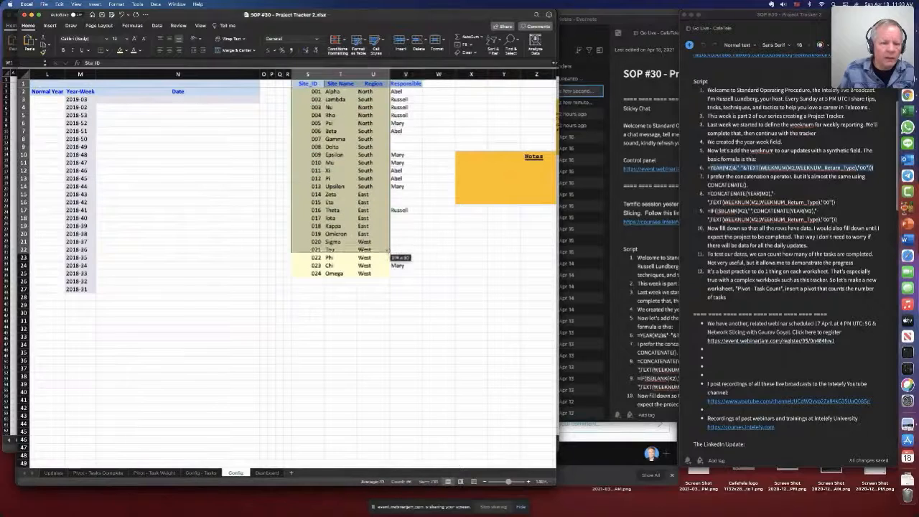
pyautogui.click(373, 147)
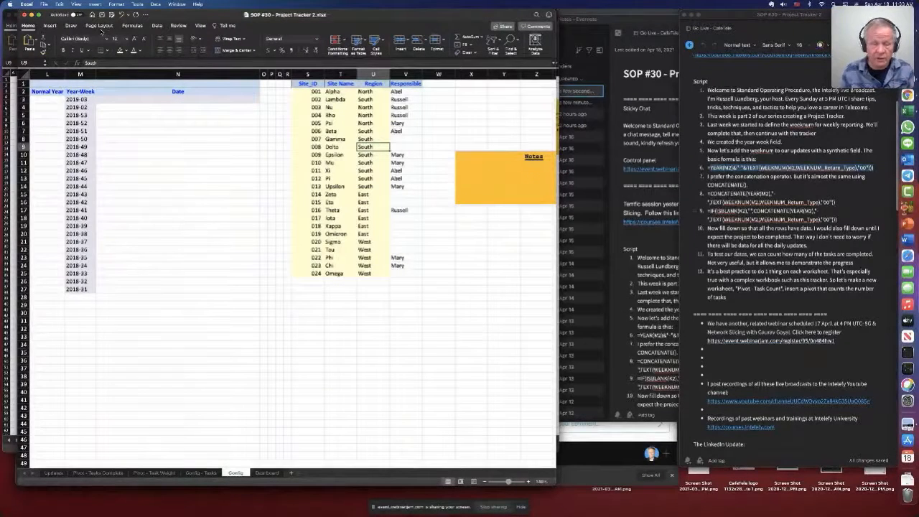
pyautogui.click(138, 28)
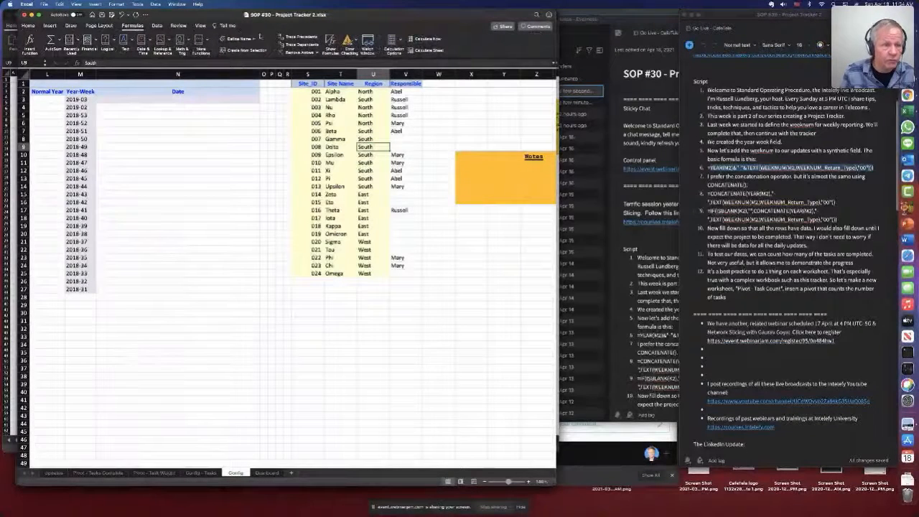
pyautogui.click(251, 48)
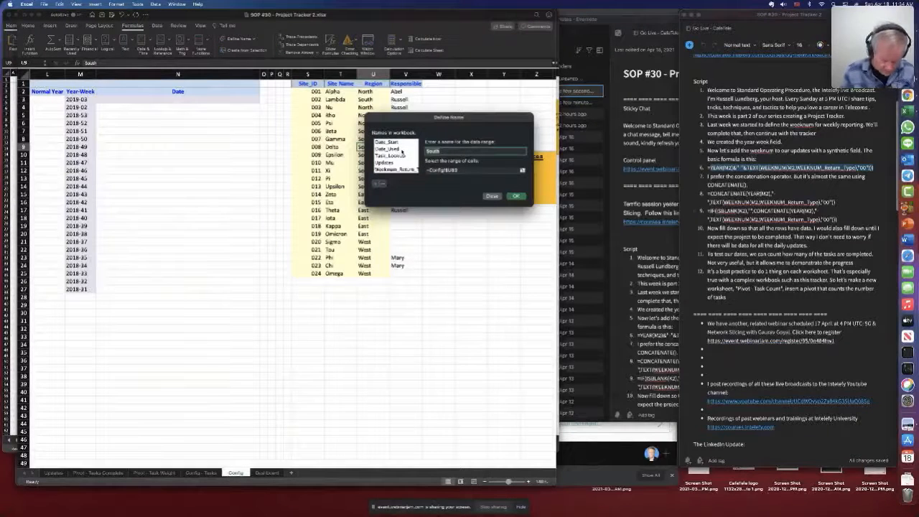
pyautogui.write('Site')
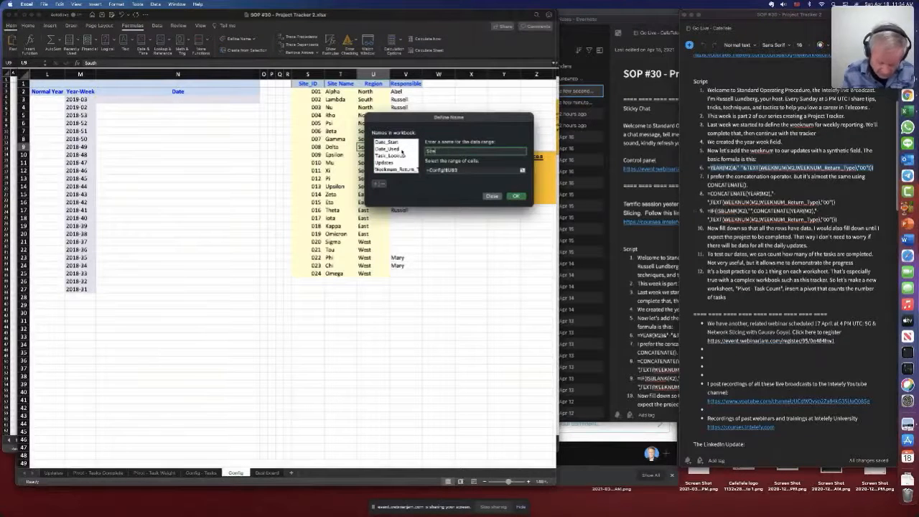
pyautogui.write('_Lookup')
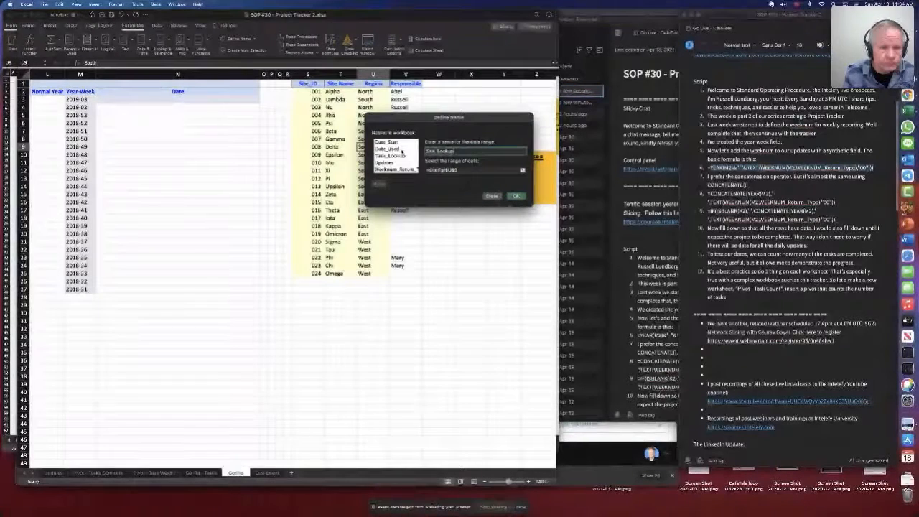
pyautogui.press('Tab')
pyautogui.write('=')
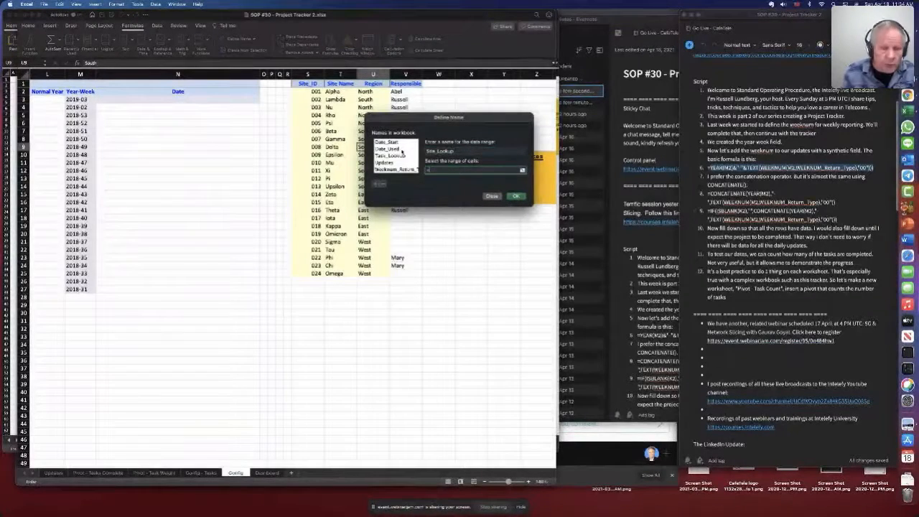
pyautogui.write('offset(')
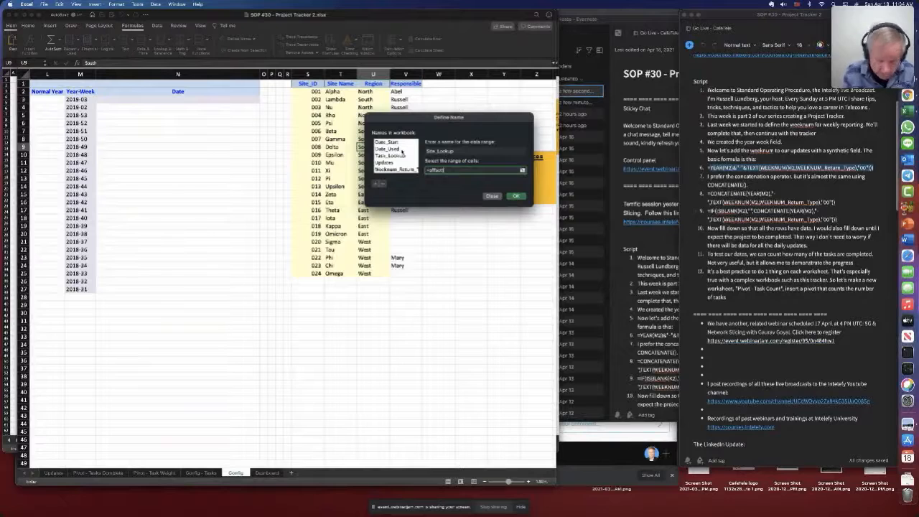
pyautogui.click(307, 83)
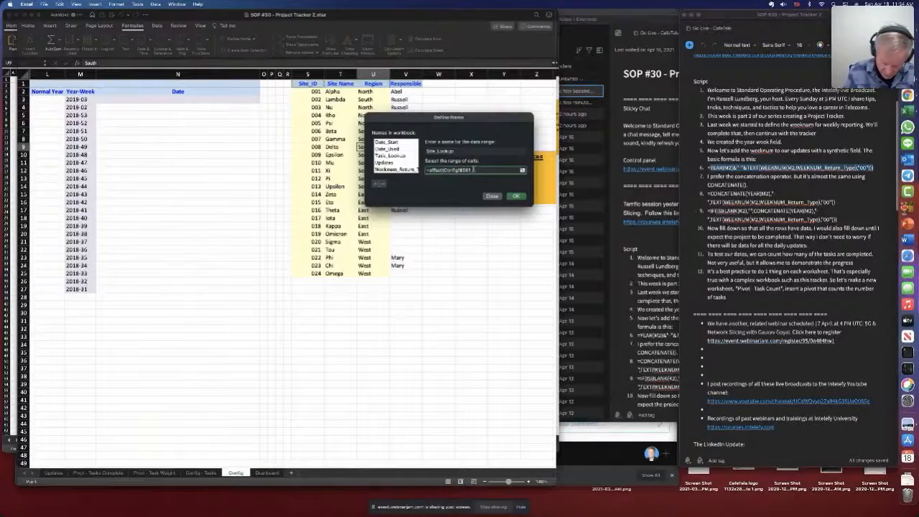
pyautogui.write(',0,')
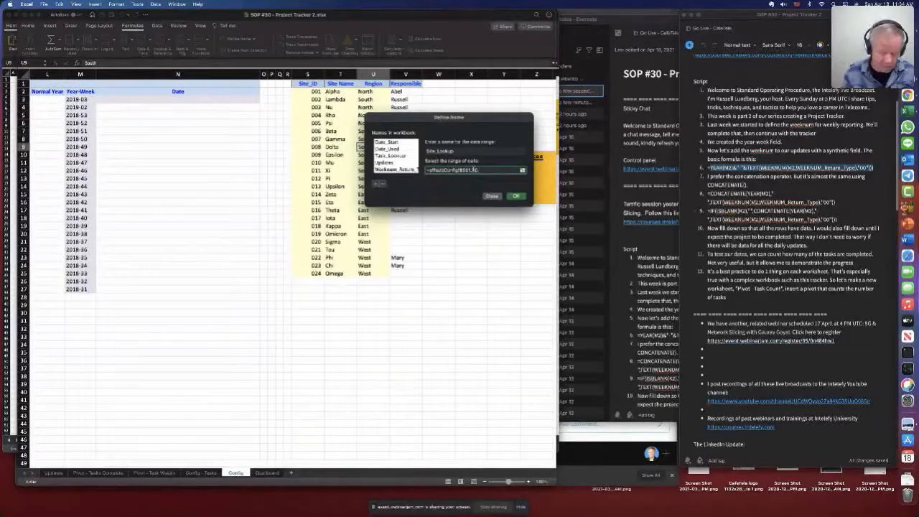
pyautogui.write('unt(')
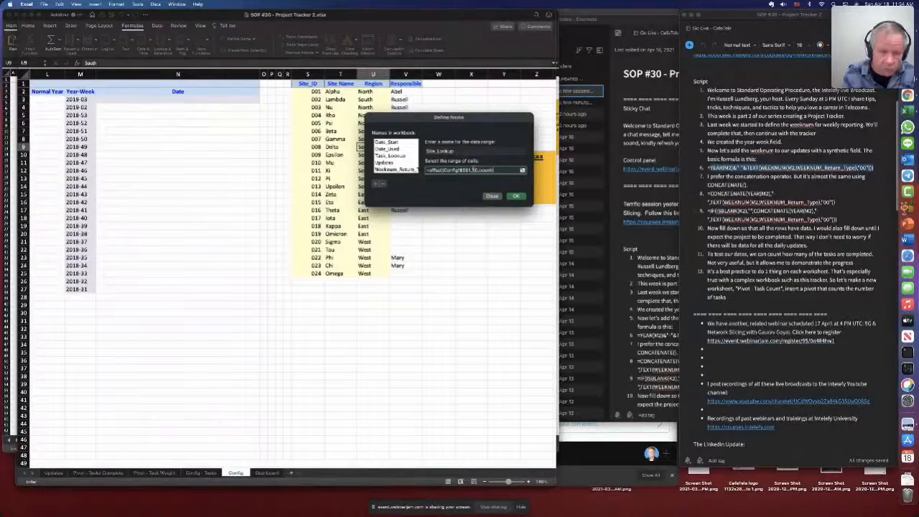
pyautogui.click(308, 73)
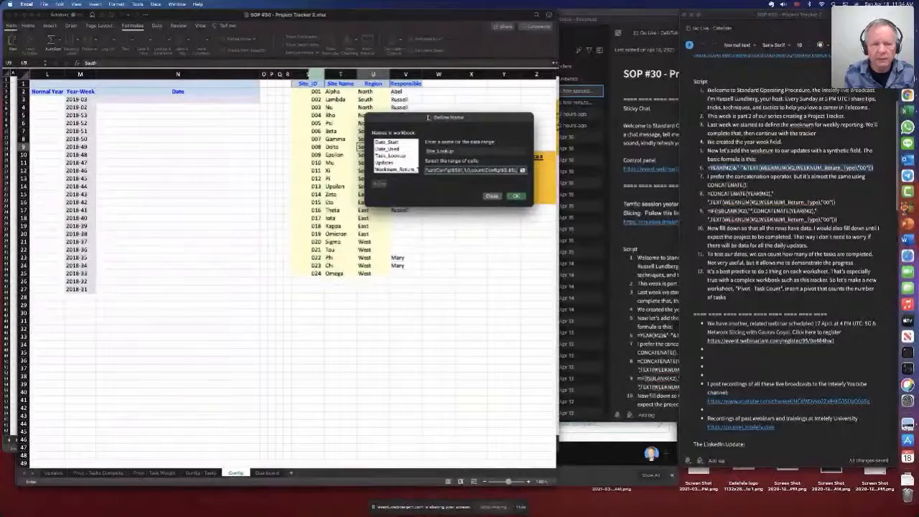
pyautogui.press('super+Tab')
pyautogui.press('super+Tab')
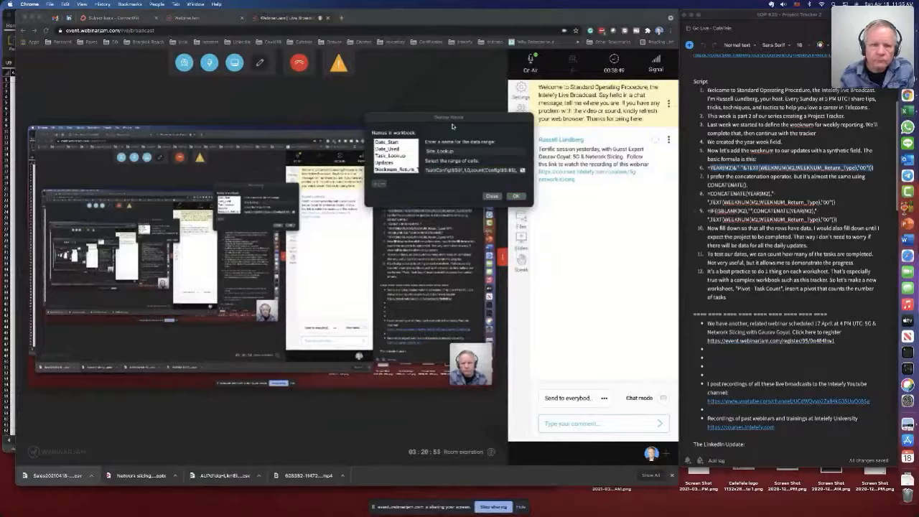
pyautogui.moveTo(459, 118); pyautogui.dragTo(318, 109)
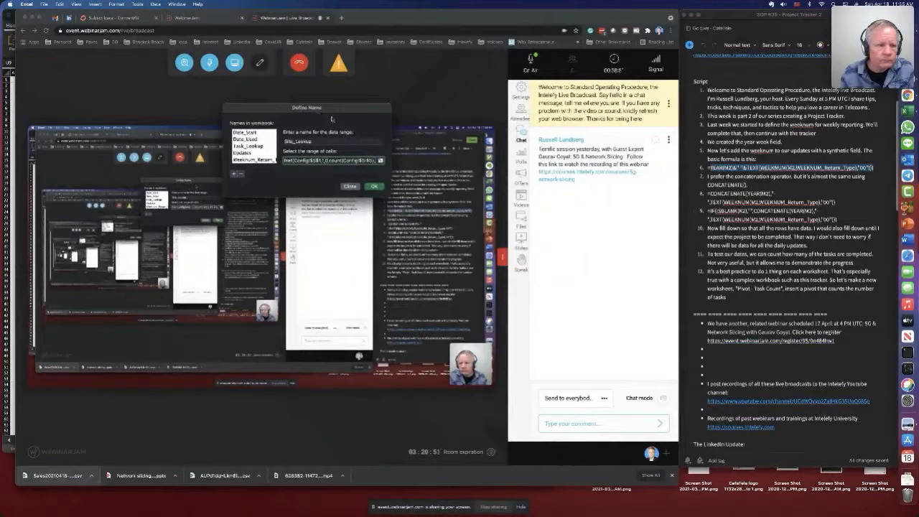
pyautogui.press('super+Tab')
pyautogui.press('super+Tab')
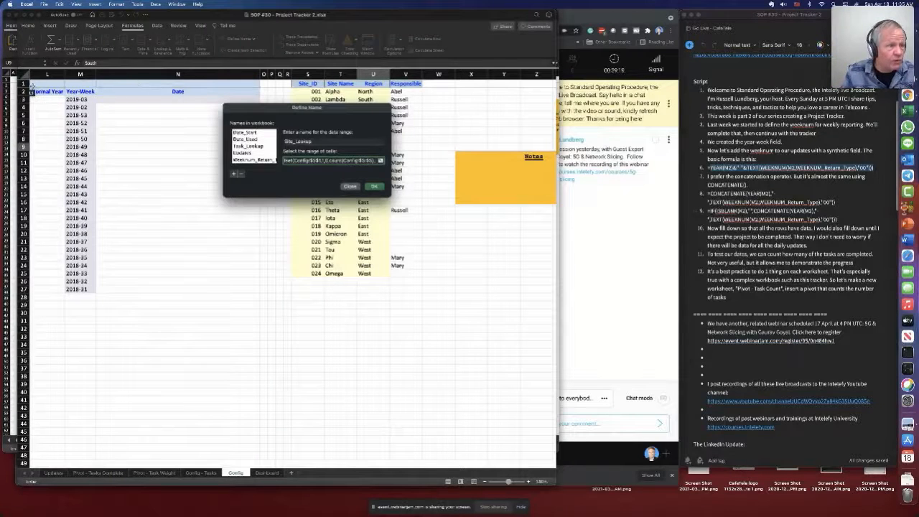
pyautogui.click(350, 186)
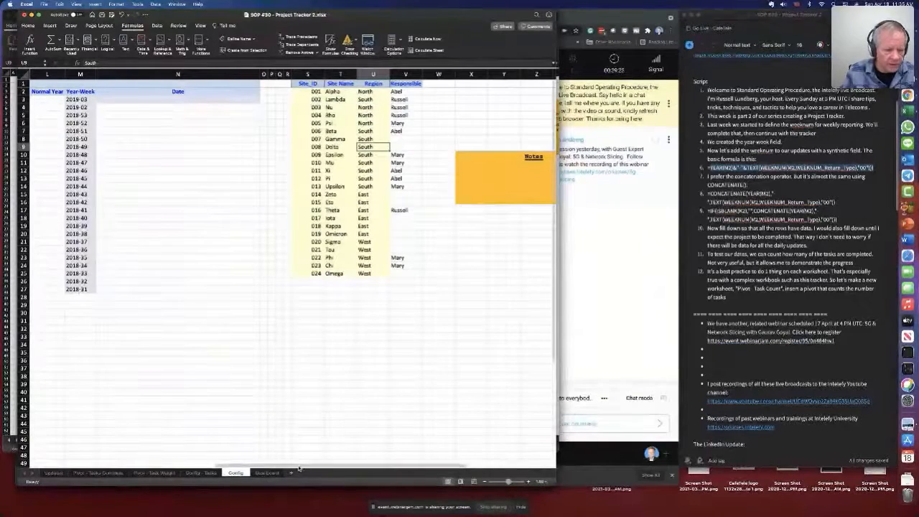
# Step: Add a new worksheet after the Config sheet and name it "Config - Site Lookup"
pyautogui.moveTo(300, 467); pyautogui.dragTo(73, 463)
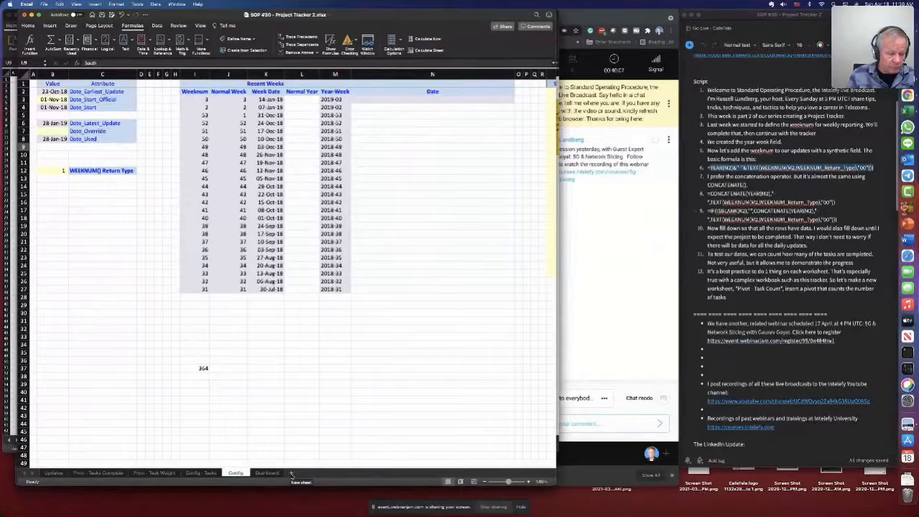
pyautogui.click(291, 474)
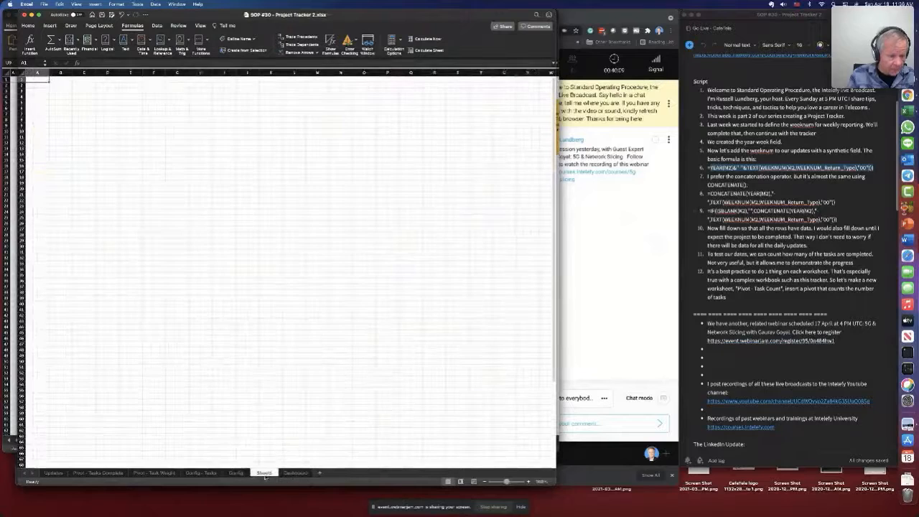
pyautogui.write('P')
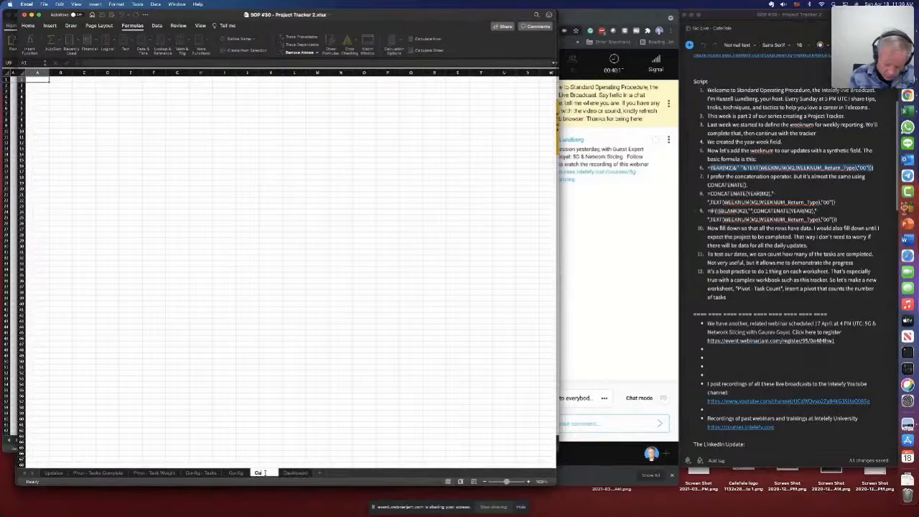
pyautogui.write('onfig')
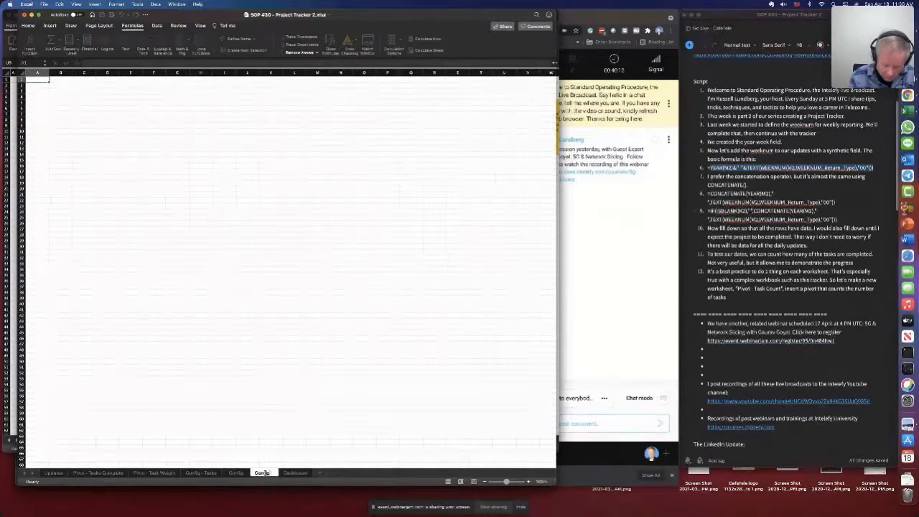
pyautogui.write(' - Site Lookups')
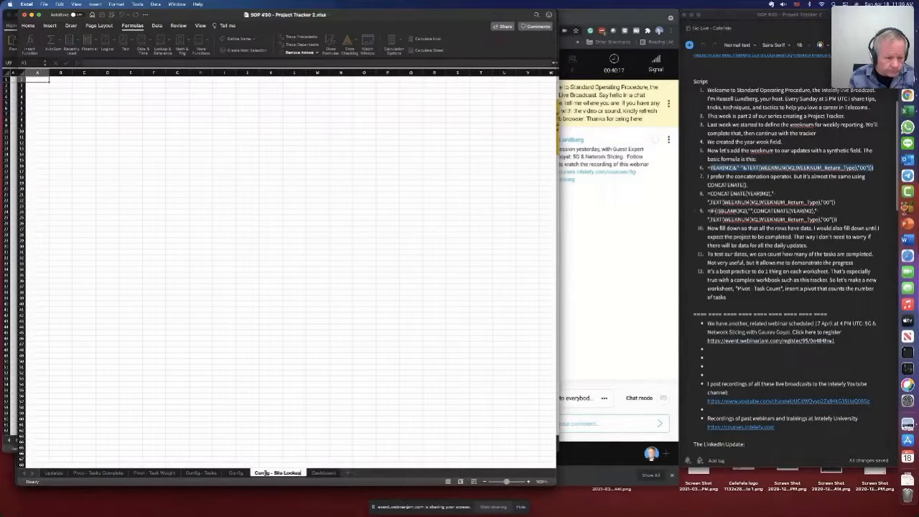
pyautogui.press('Return')
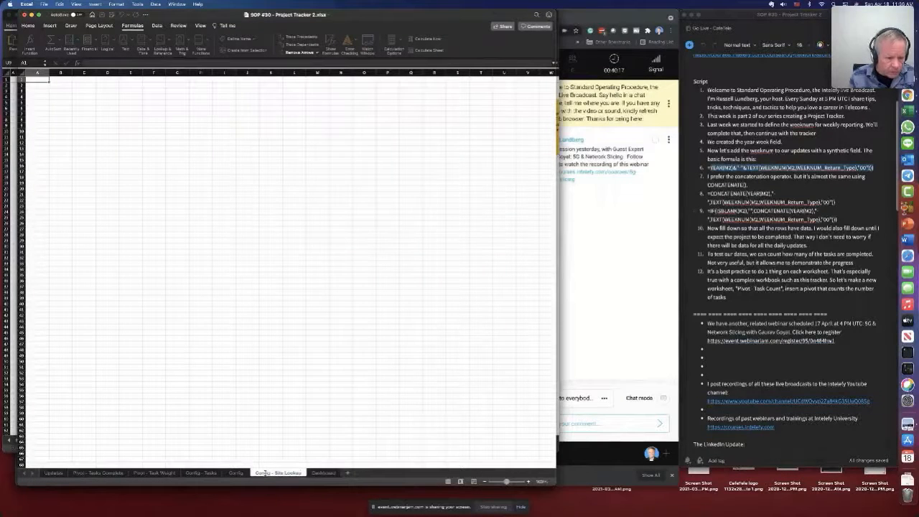
# Step: Copy the site table, from Site_ID through Responsible, from the Config sheet to cell B1 of the Config - Site Lookup sheet
pyautogui.click(236, 473)
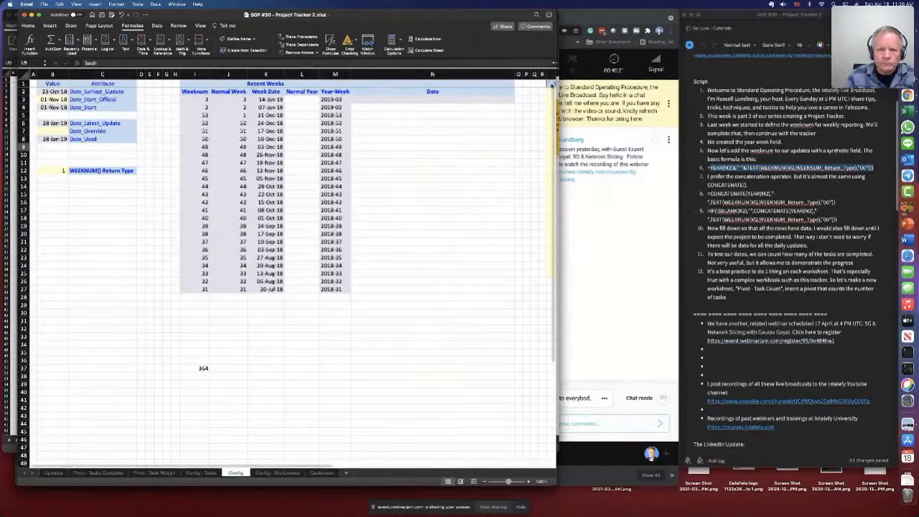
pyautogui.hscroll(5, 541, 122)
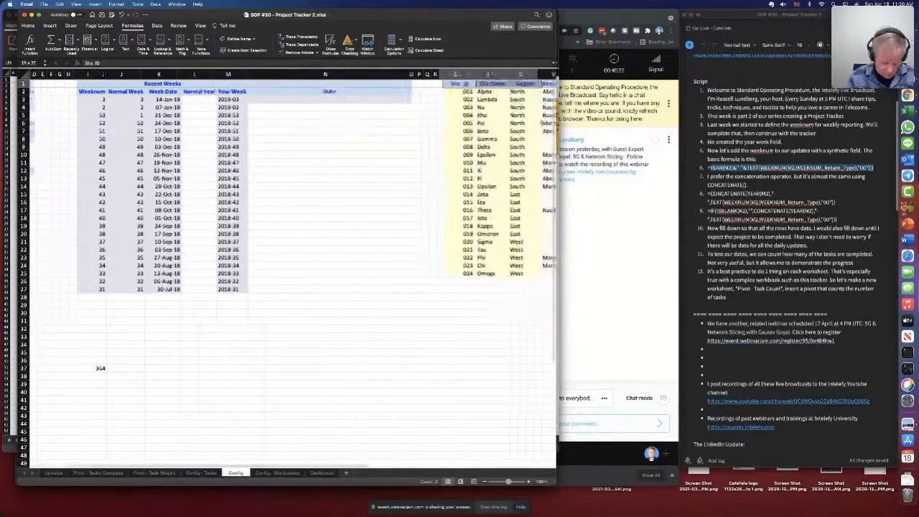
pyautogui.press('super+shift+Right')
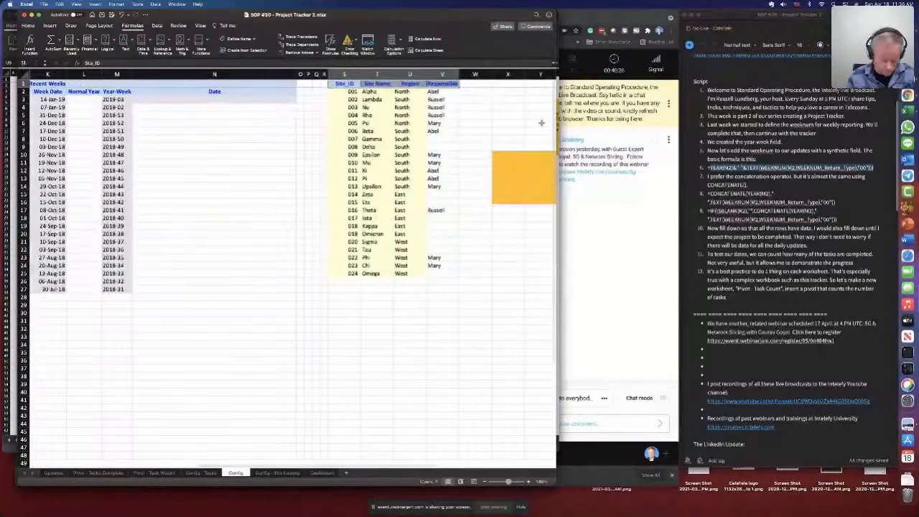
pyautogui.press('super+shift+Down')
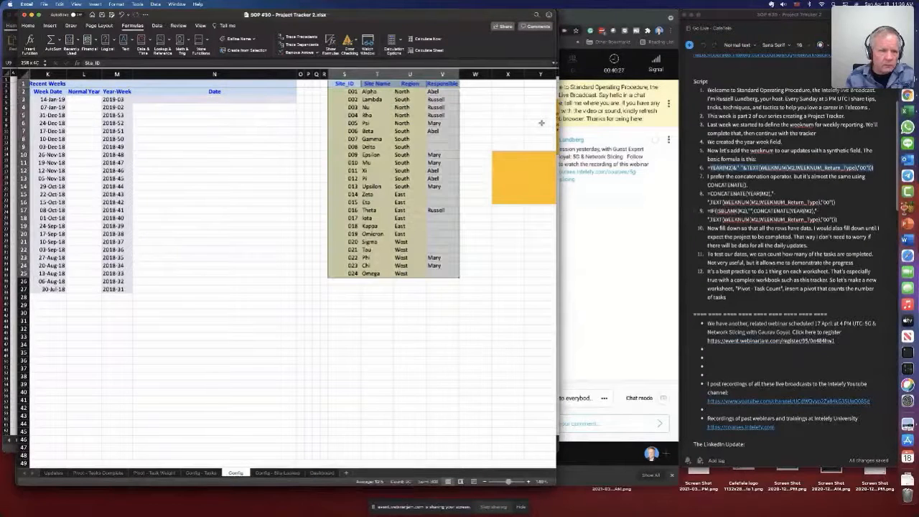
pyautogui.press('super+c')
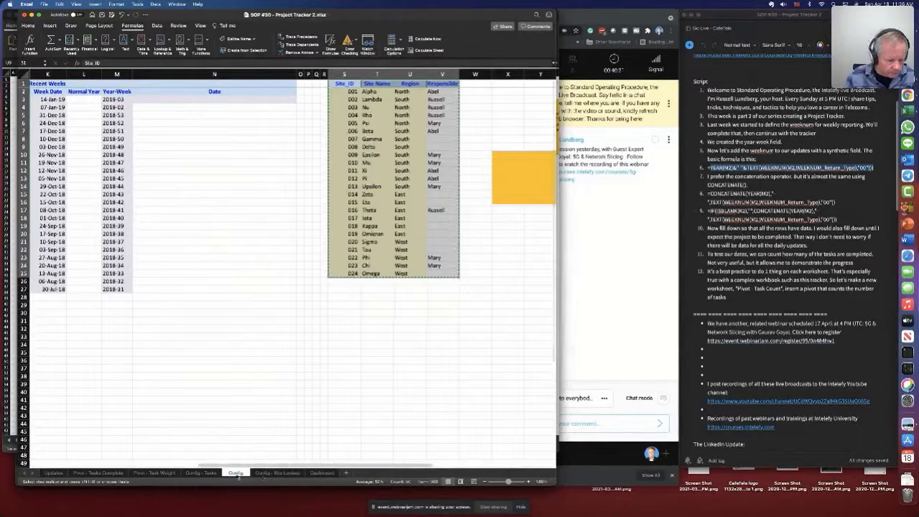
pyautogui.click(270, 474)
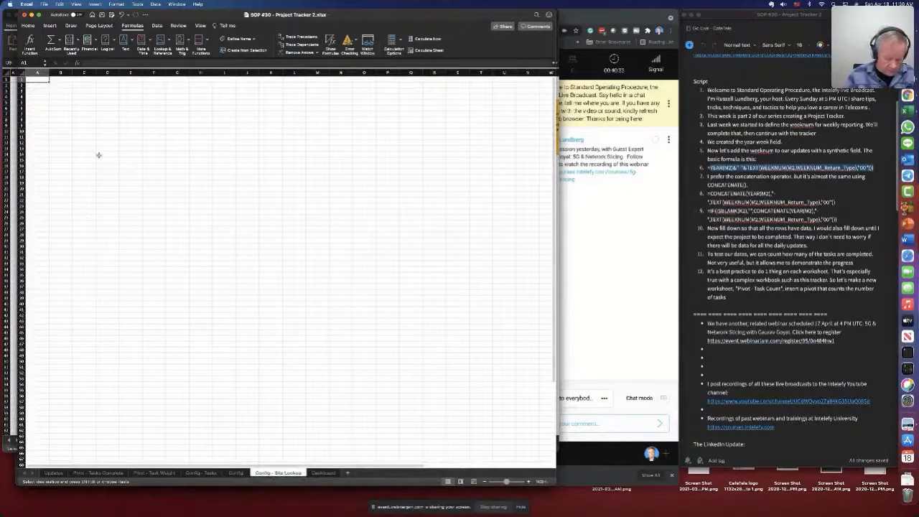
pyautogui.click(62, 79)
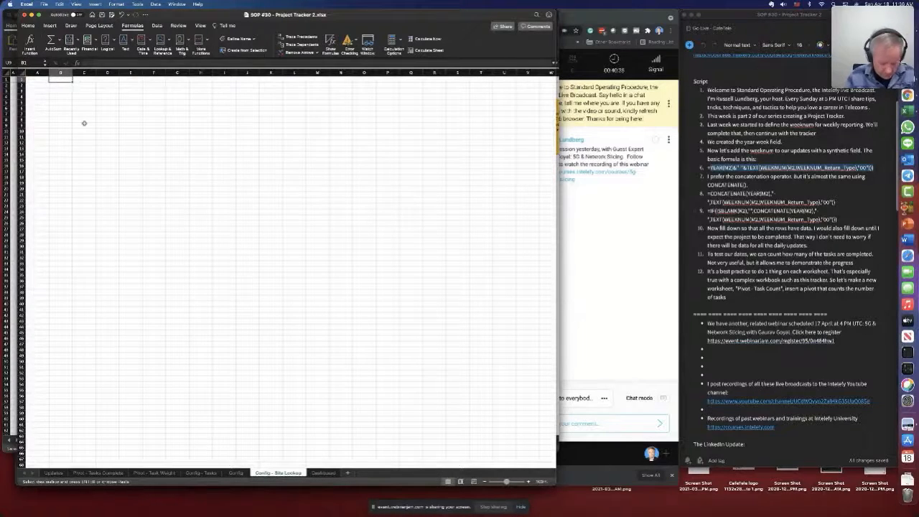
pyautogui.press('super+v')
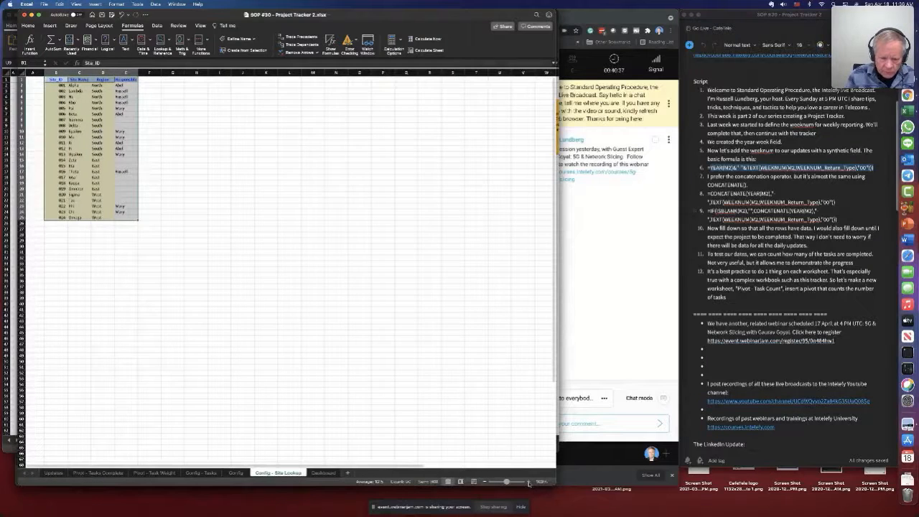
# Step: Freeze the top row of the Config - Site Lookup sheet and narrow the empty column A
pyautogui.click(529, 482)
pyautogui.click(528, 481)
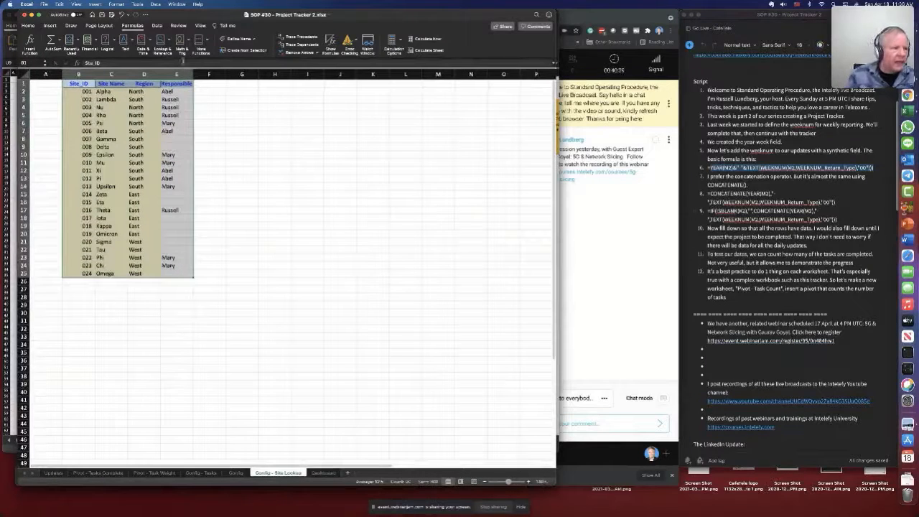
pyautogui.click(200, 26)
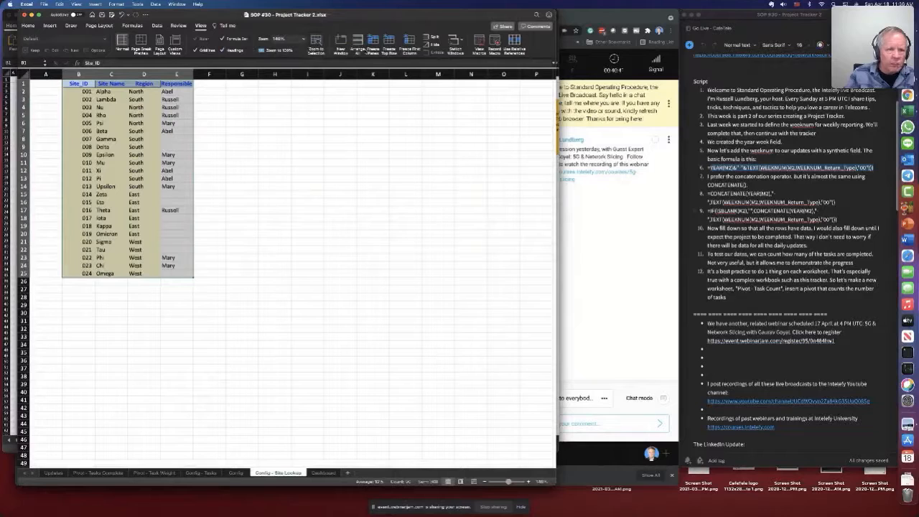
pyautogui.click(390, 41)
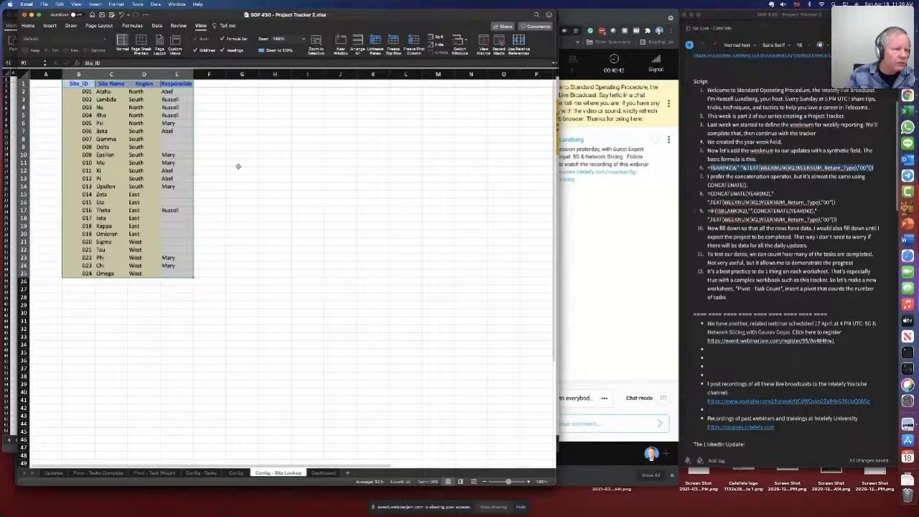
pyautogui.click(237, 166)
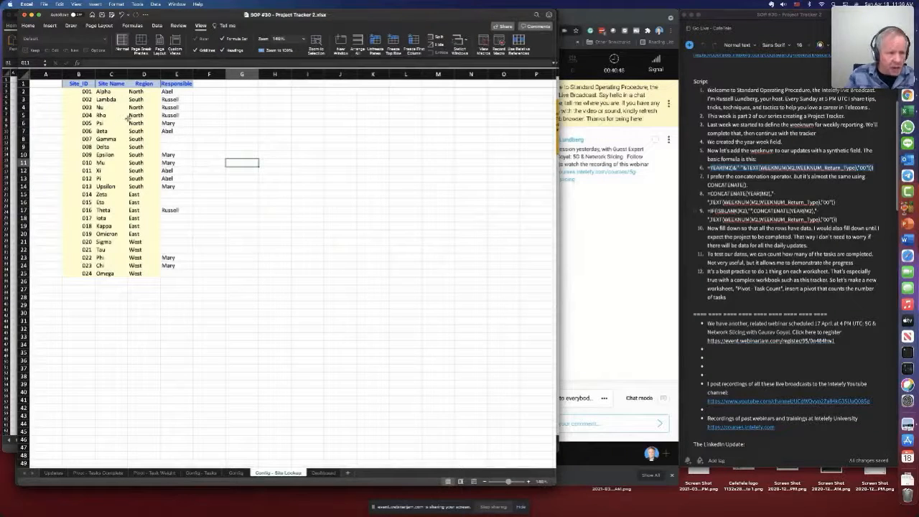
pyautogui.moveTo(63, 73); pyautogui.dragTo(38, 74)
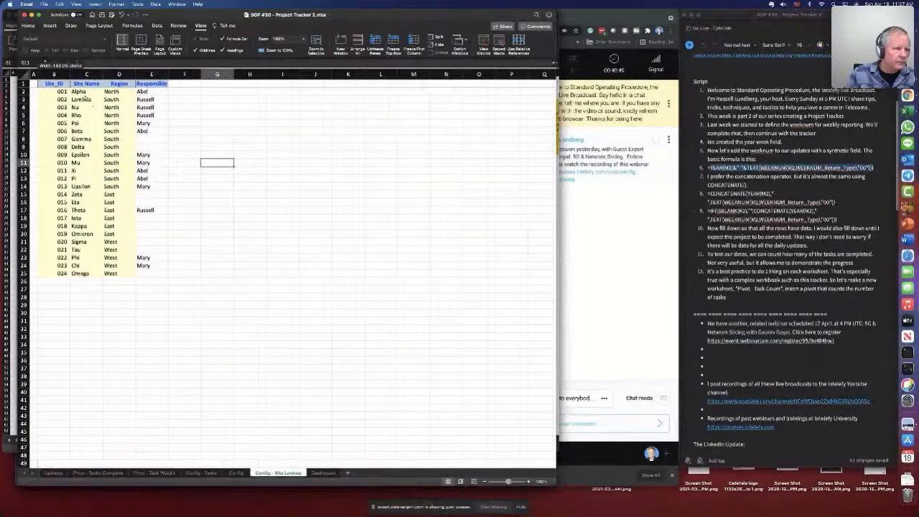
# Step: Begin defining a named range called "Site_Lookup" from the Site_ID header cell on the Config - Site Lookup sheet
pyautogui.click(59, 84)
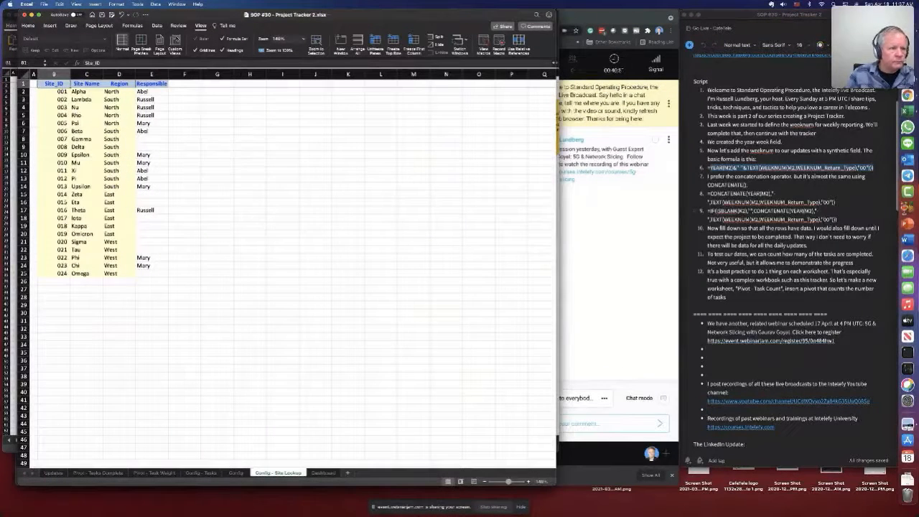
pyautogui.click(132, 26)
pyautogui.click(254, 39)
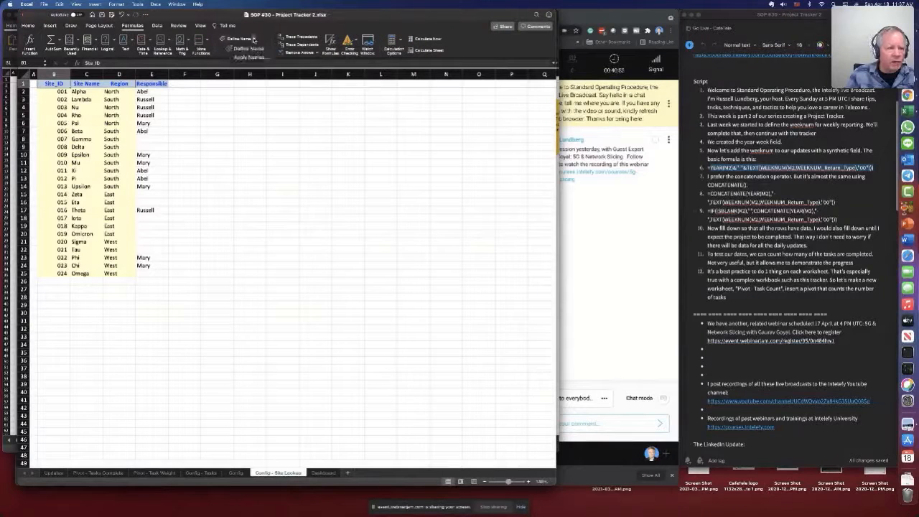
pyautogui.click(255, 48)
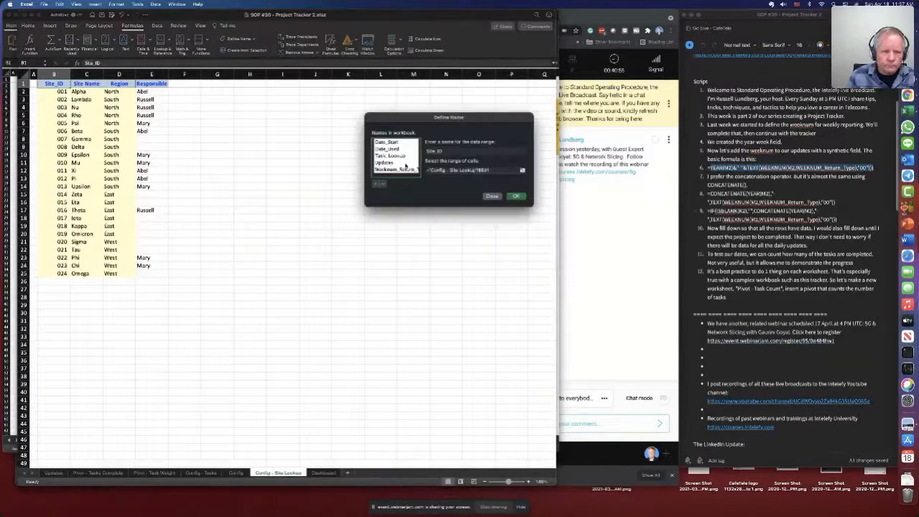
pyautogui.moveTo(461, 151); pyautogui.dragTo(414, 151)
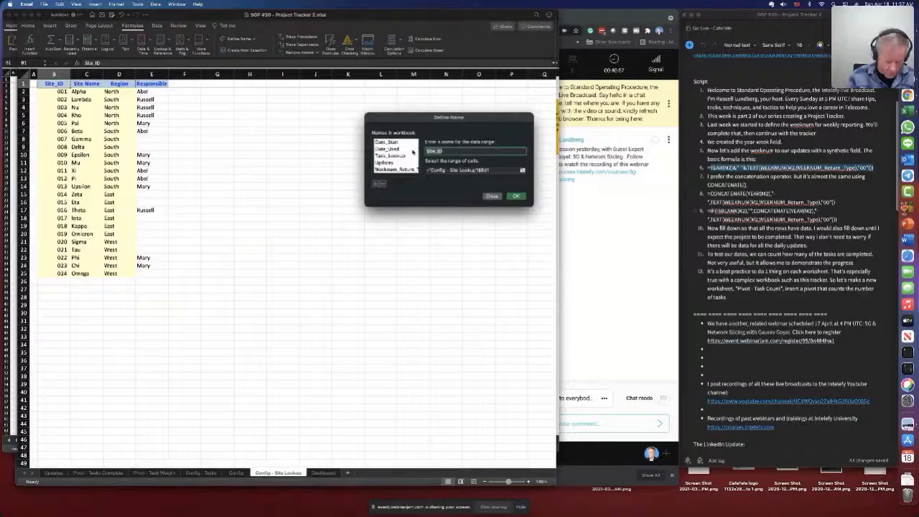
pyautogui.write('Site')
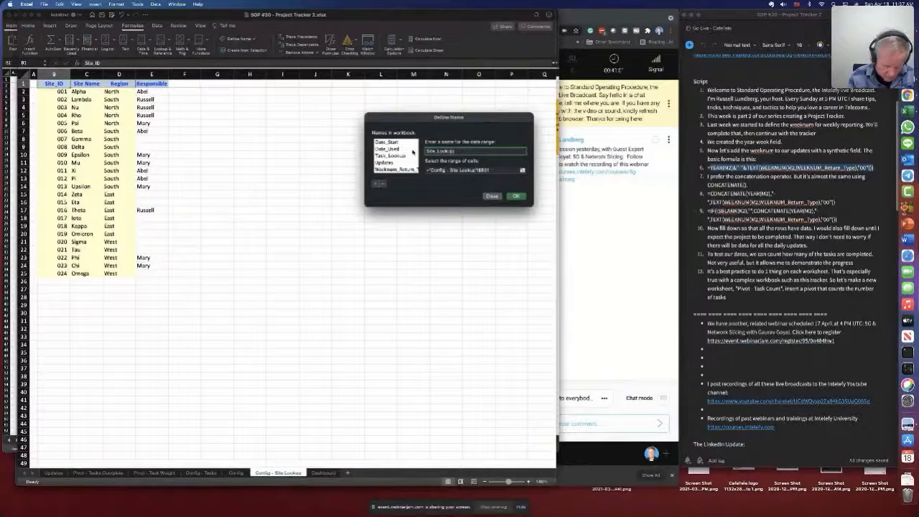
# Step: Start the Site_Lookup range formula with OFFSET from header cell $B$1, using a row offset of 1 and a column offset of 0
pyautogui.press('Tab')
pyautogui.write('=o')
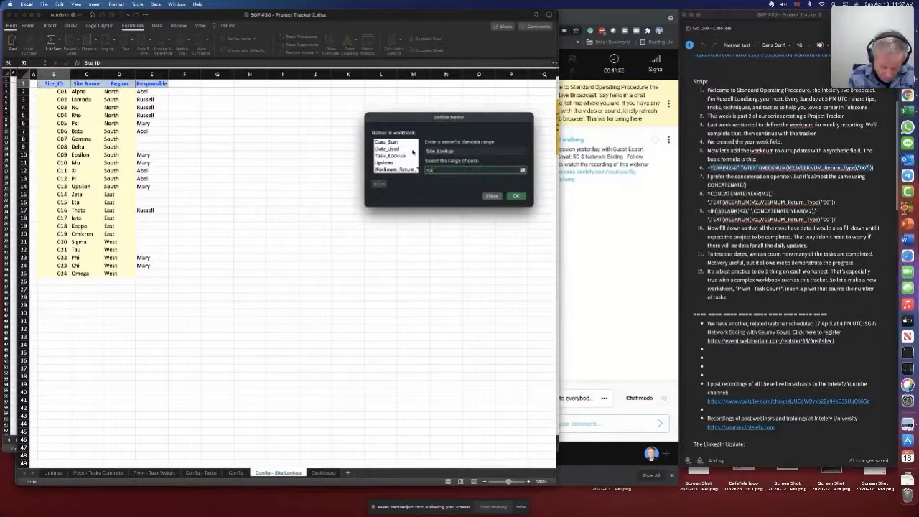
pyautogui.write('ffset(')
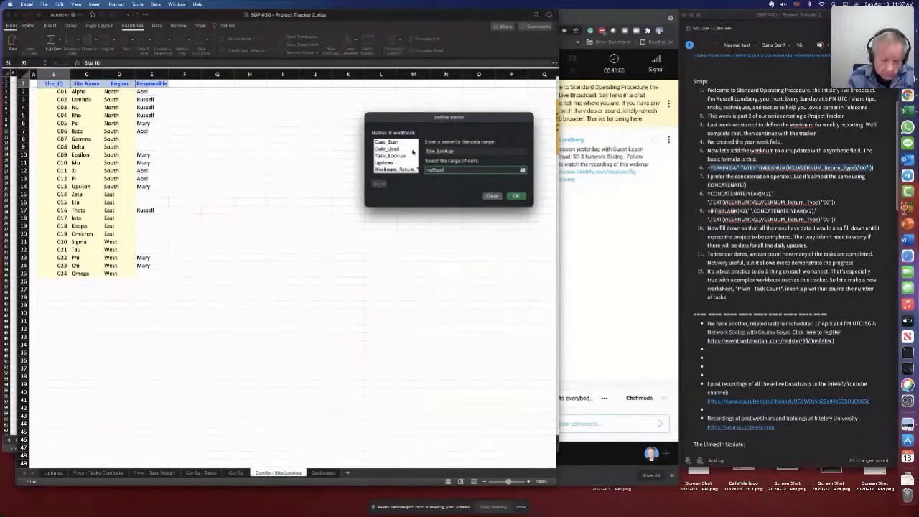
pyautogui.click(53, 84)
pyautogui.click(54, 84)
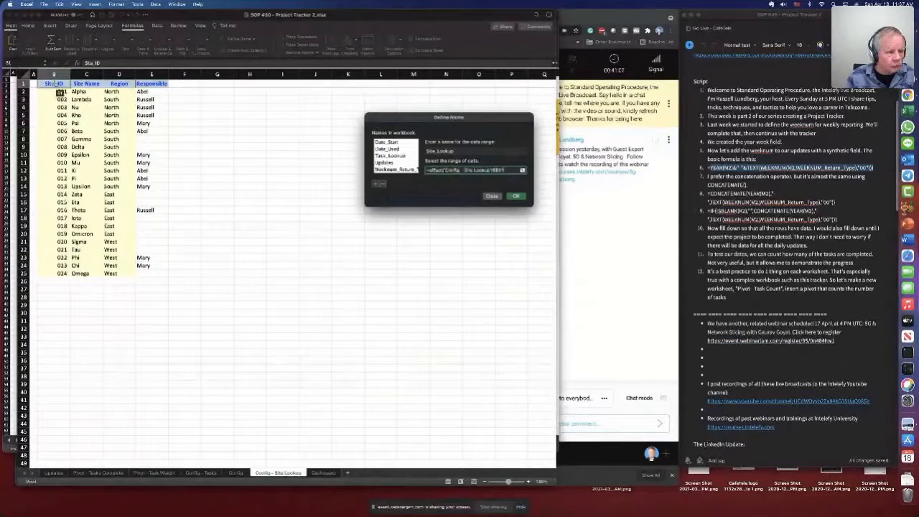
pyautogui.write(',1,0')
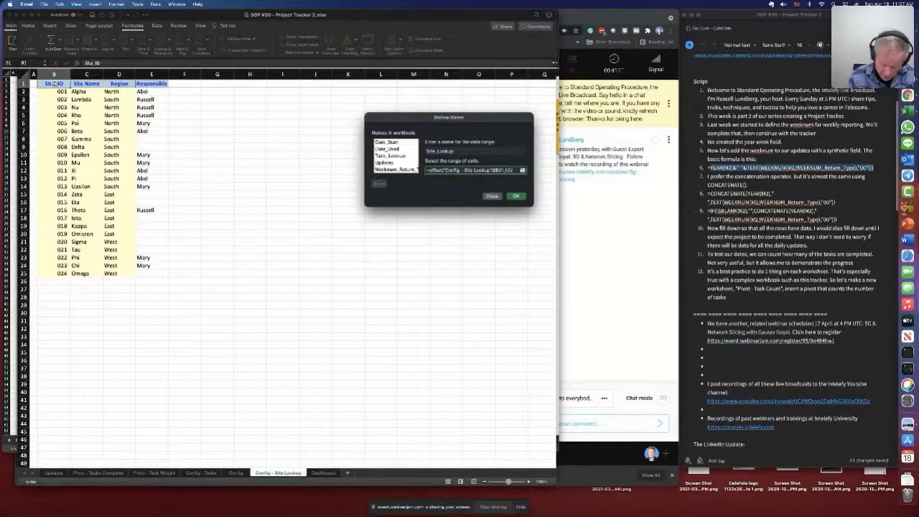
# Step: Complete the Site_Lookup formula with COUNT of column B as height and COUNTA of row 1 as width, add the name and check its range
pyautogui.write('nsert ')
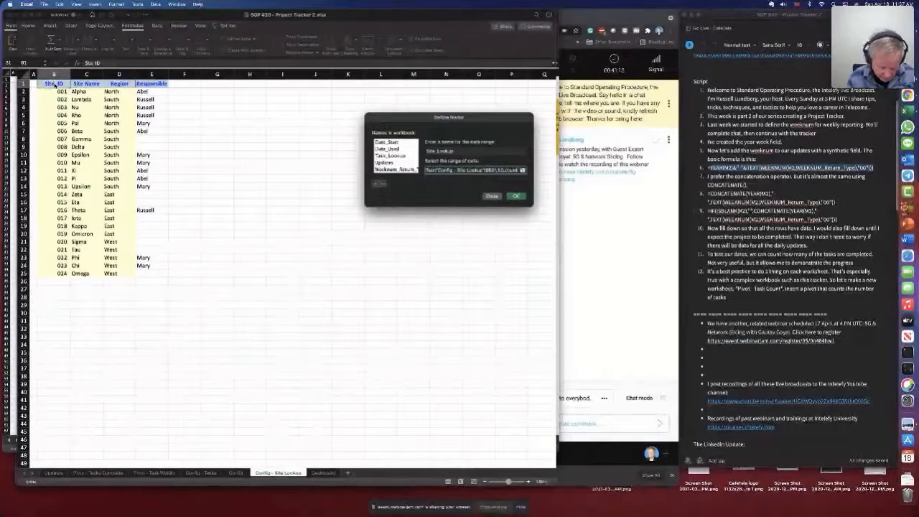
pyautogui.write('a')
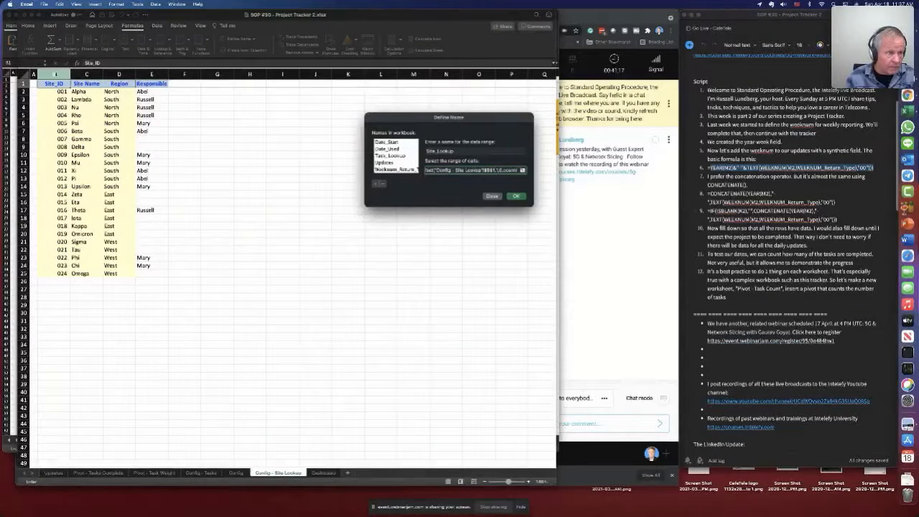
pyautogui.click(54, 74)
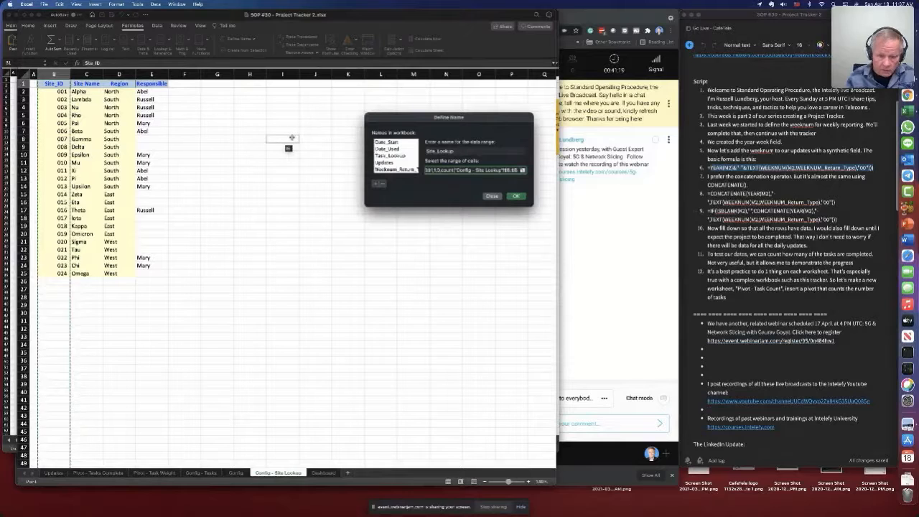
pyautogui.write(')-')
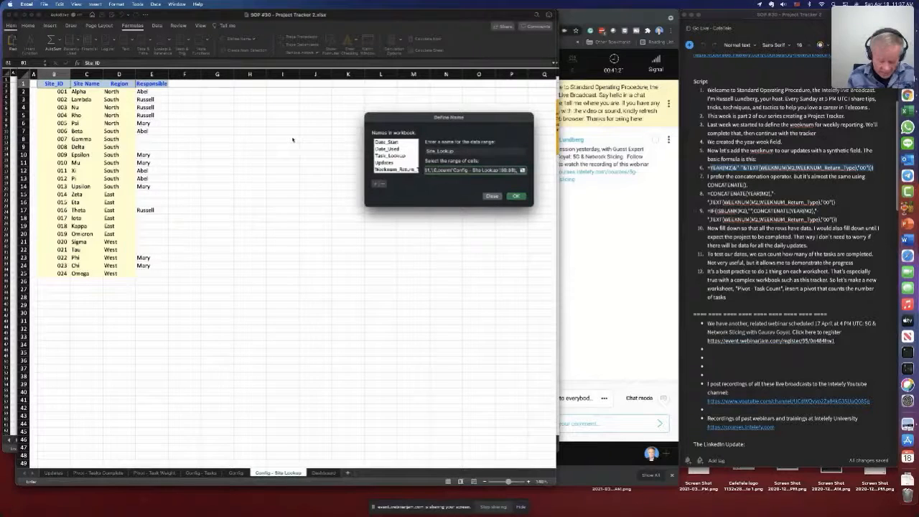
pyautogui.write('1,1)')
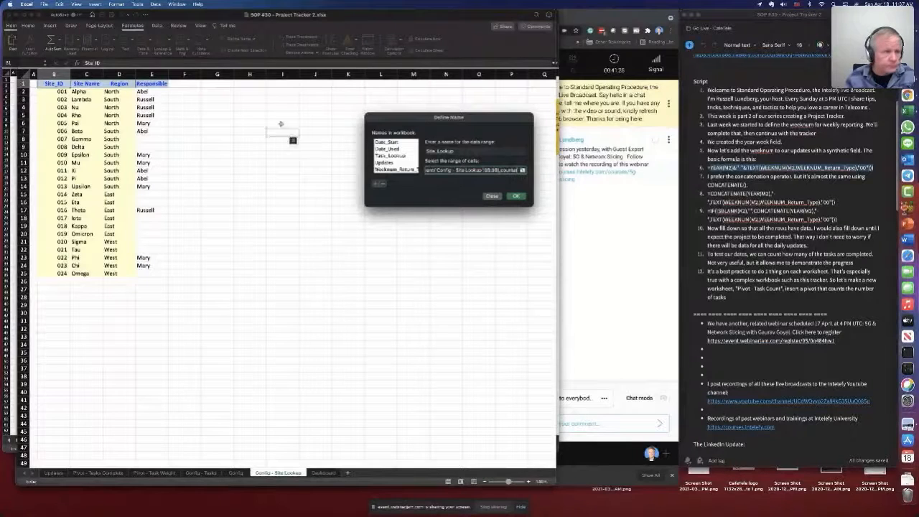
pyautogui.click(22, 83)
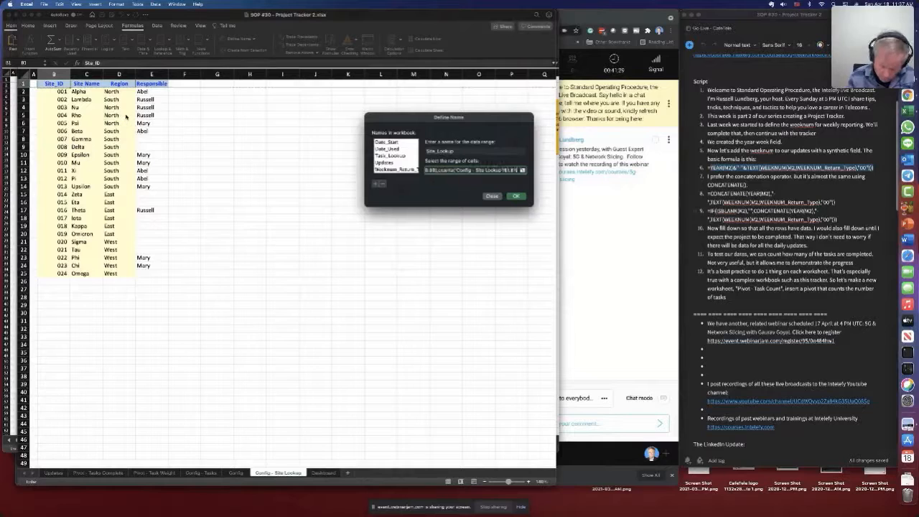
pyautogui.click(376, 184)
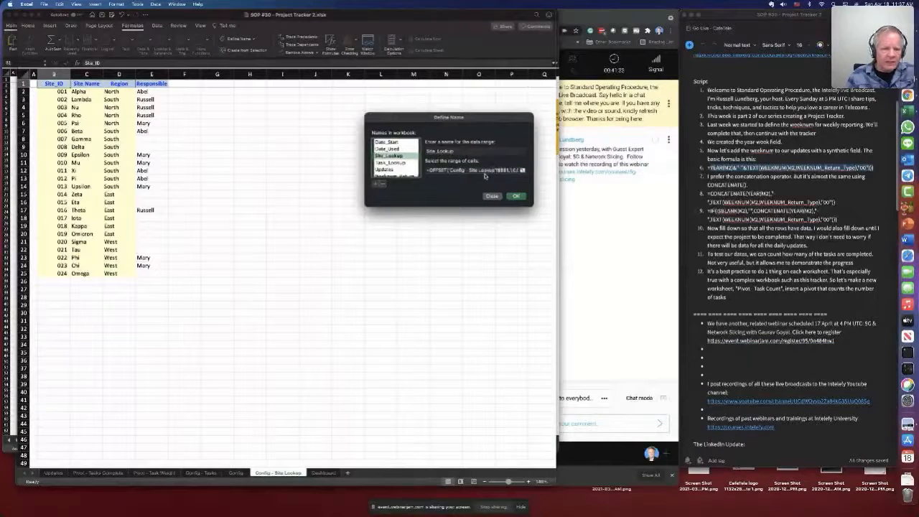
pyautogui.click(491, 170)
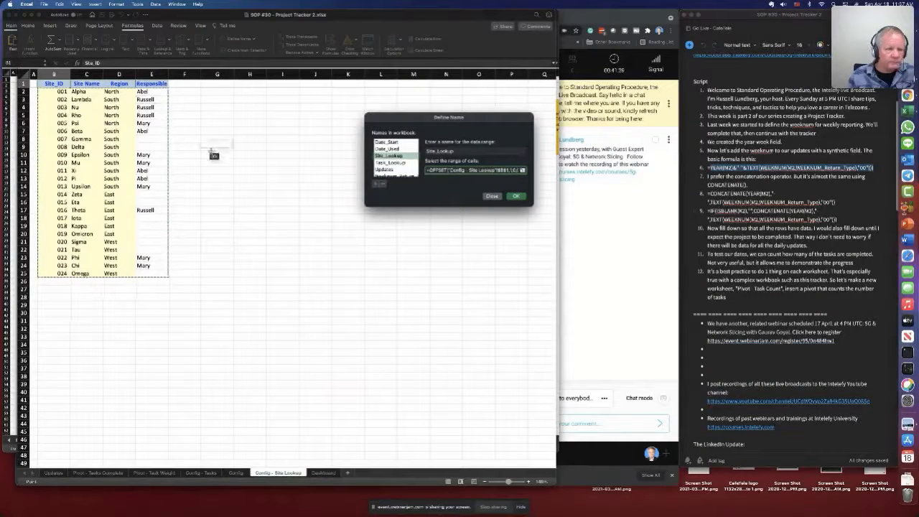
pyautogui.click(515, 196)
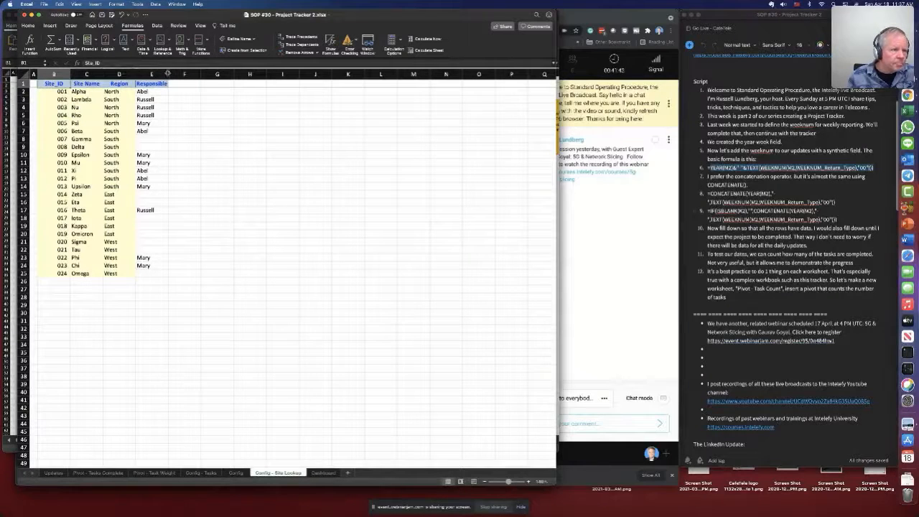
# Step: Slightly widen the Responsible column on Config - Site Lookup, and delete the emptied columns S to V from the Config sheet
pyautogui.moveTo(167, 74); pyautogui.dragTo(170, 74)
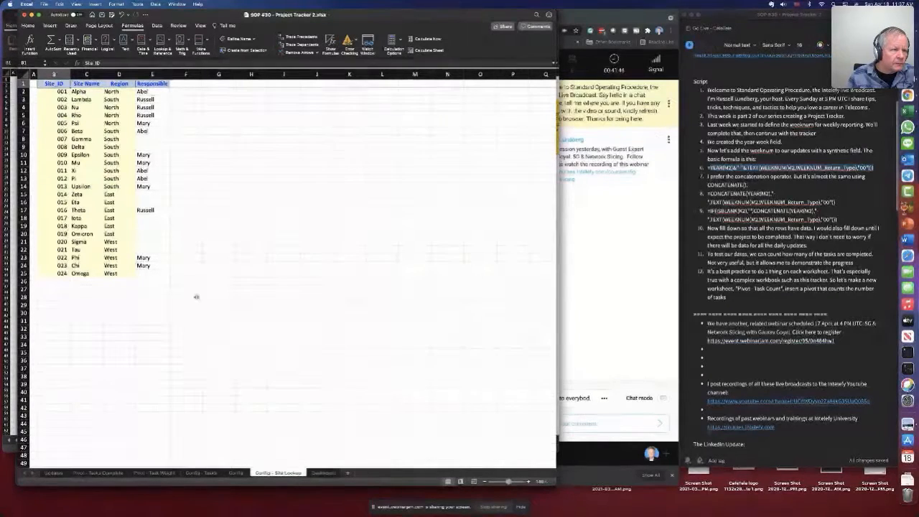
pyautogui.click(235, 473)
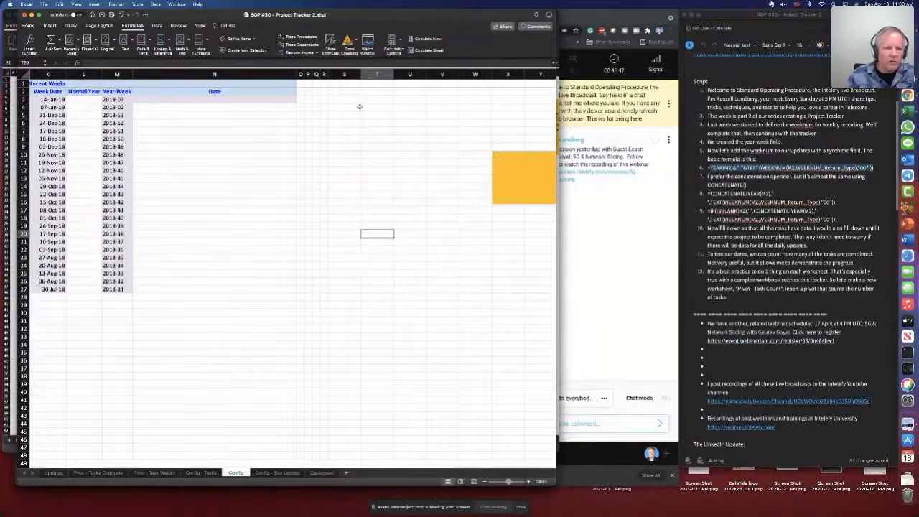
pyautogui.moveTo(345, 74); pyautogui.dragTo(441, 74)
pyautogui.rightClick(439, 77)
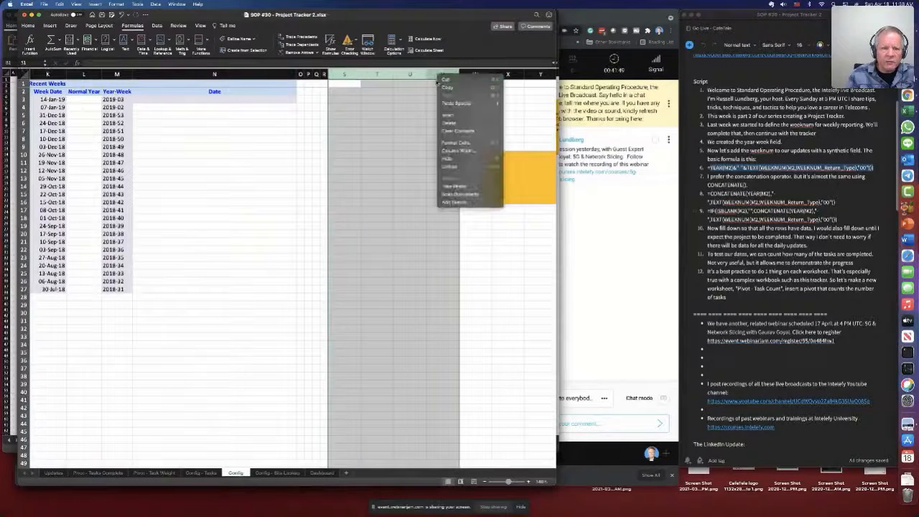
pyautogui.click(451, 123)
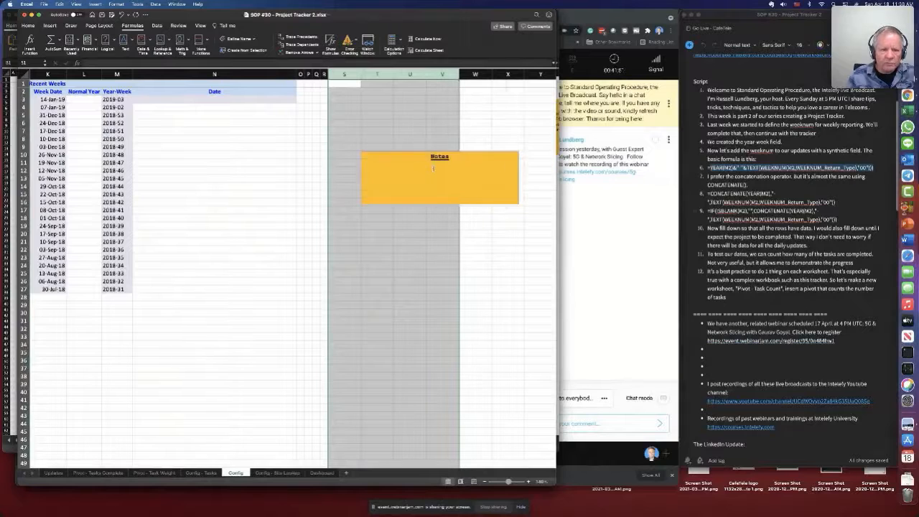
pyautogui.click(383, 224)
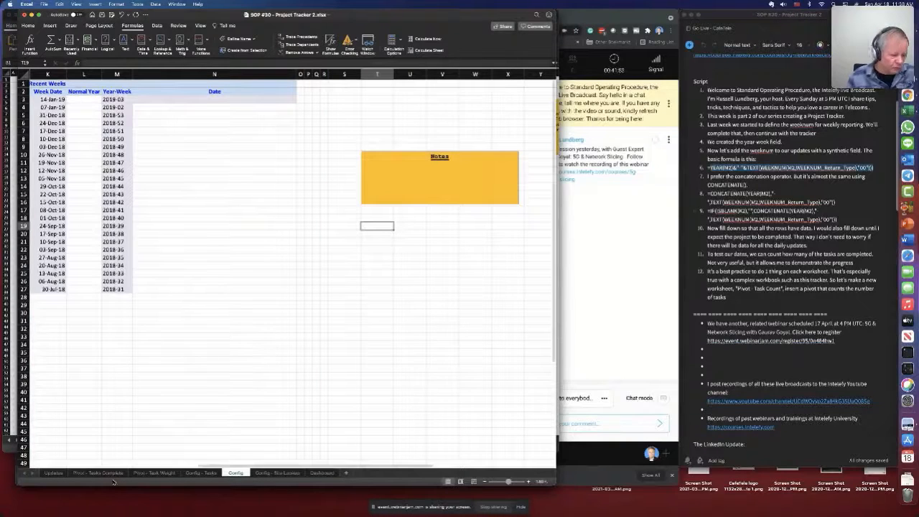
# Step: Review the lookup formula in D2 of the Updates sheet, the Config sheet's attributes and the site rows on the Config - Site Lookup sheet
pyautogui.click(54, 473)
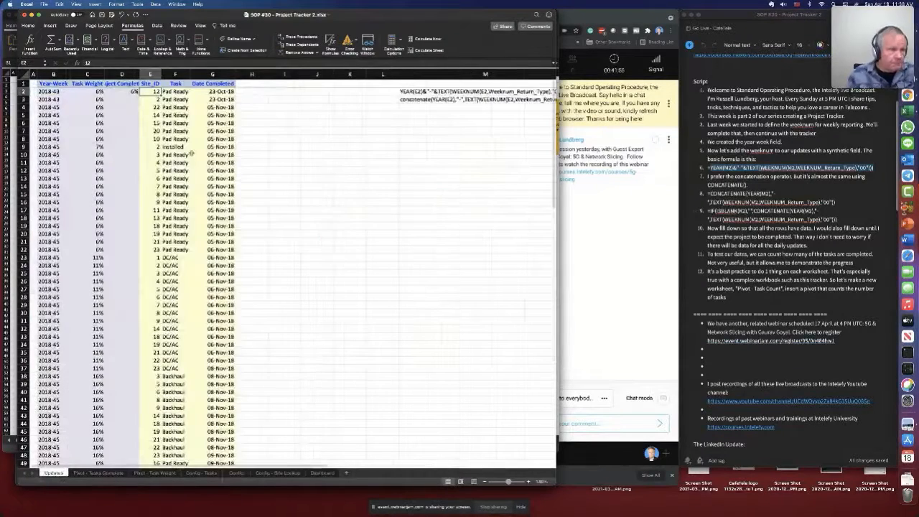
pyautogui.click(122, 92)
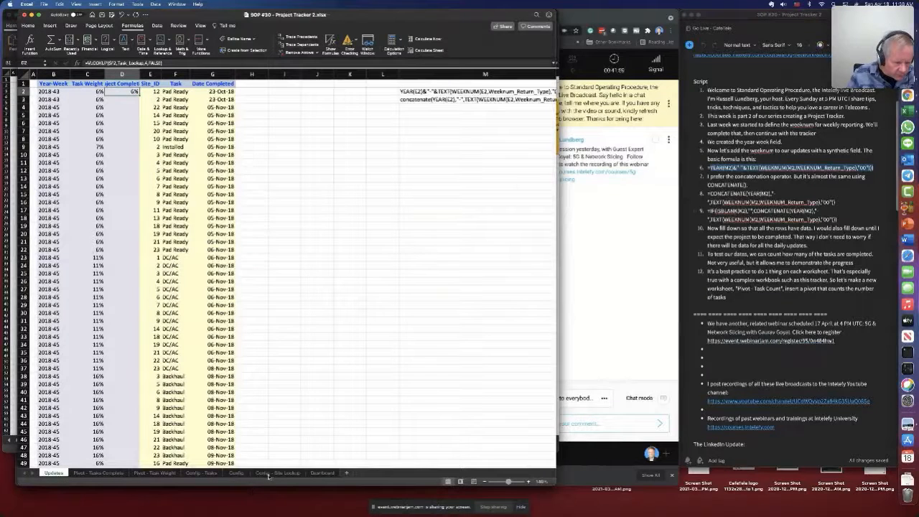
pyautogui.click(236, 473)
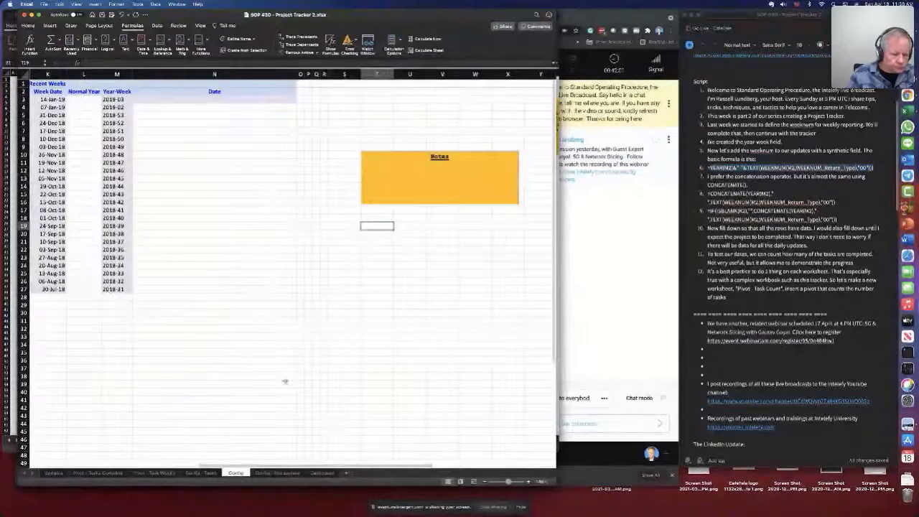
pyautogui.hscroll(-5, 287, 431)
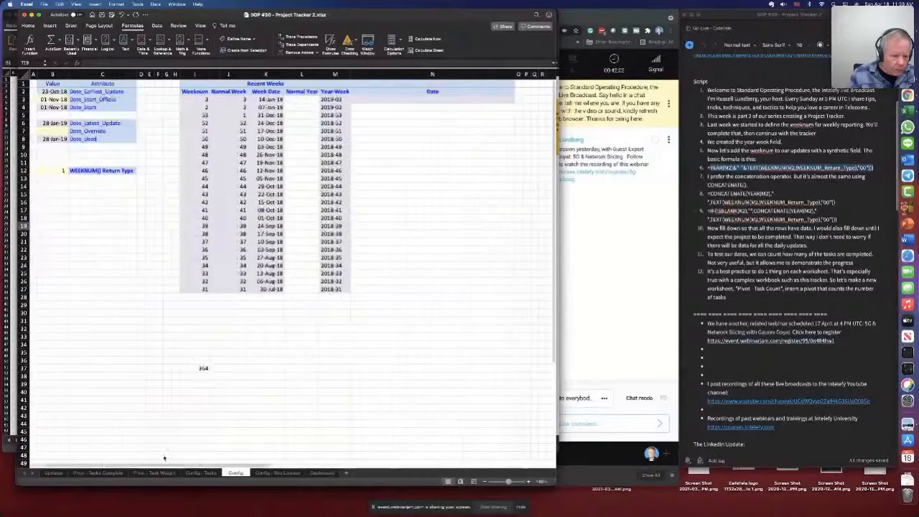
pyautogui.click(278, 473)
pyautogui.moveTo(56, 93); pyautogui.dragTo(143, 274)
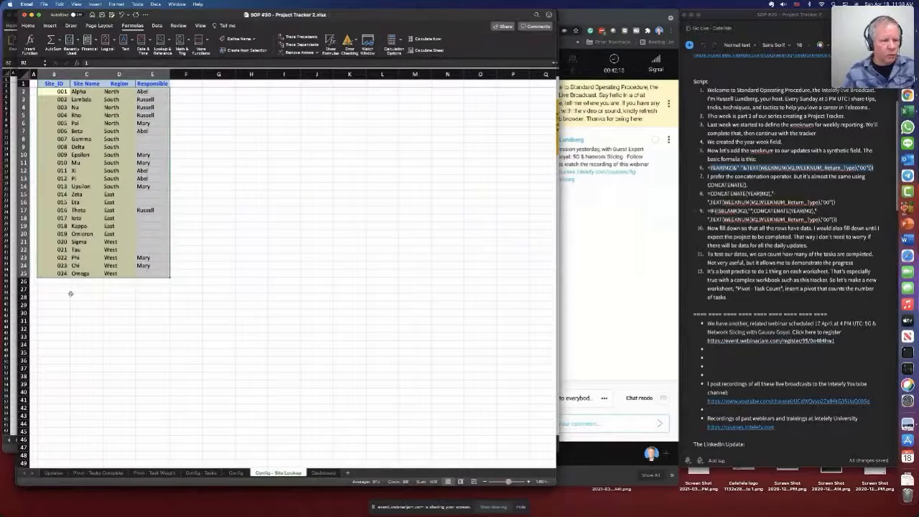
pyautogui.click(60, 271)
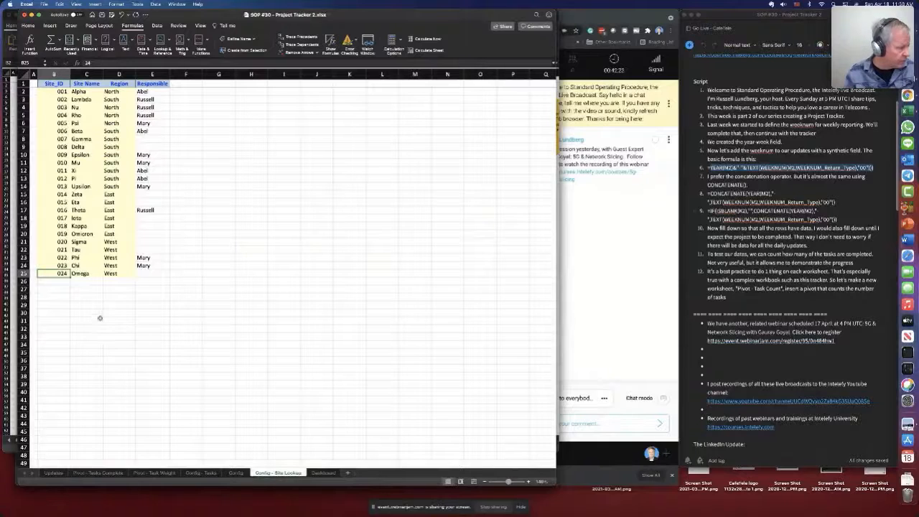
# Step: Add the attribute label "Site_Count" in C13 of the Config sheet, below WEEKNUM() Return Type
pyautogui.click(236, 473)
pyautogui.click(85, 178)
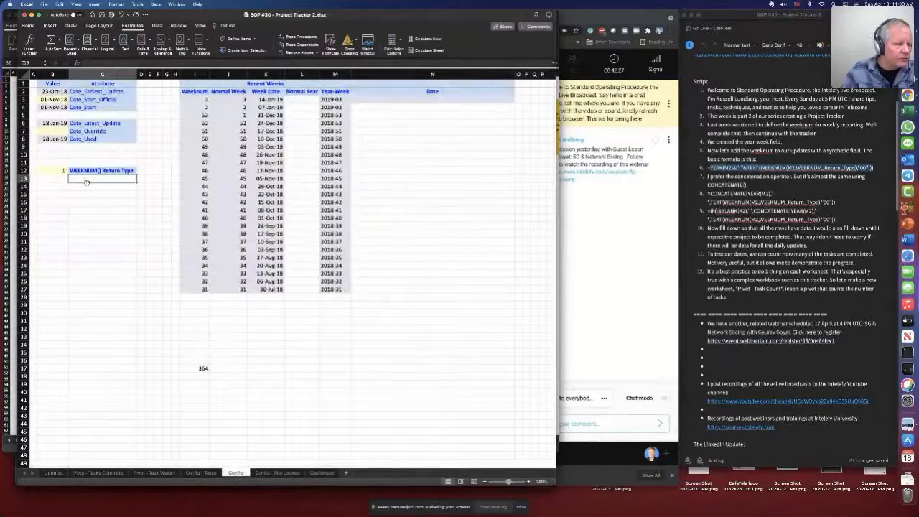
pyautogui.write('Site Count')
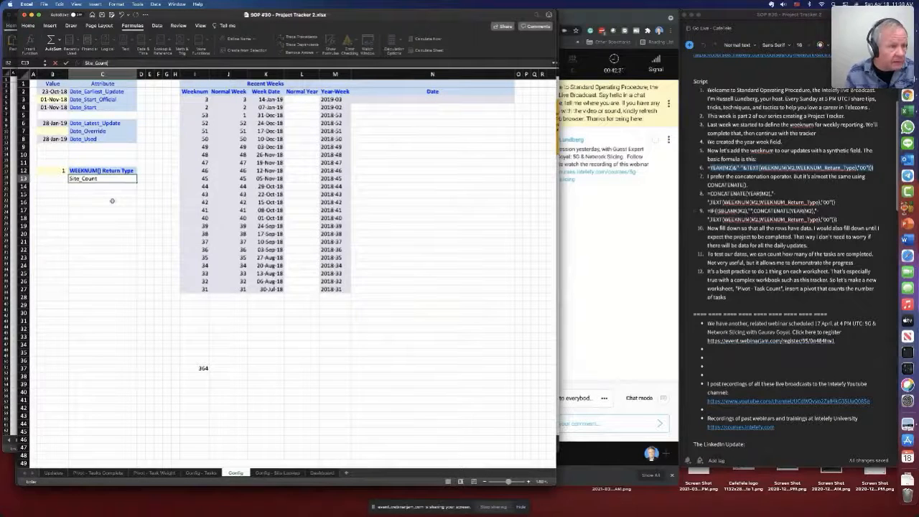
pyautogui.press('Return')
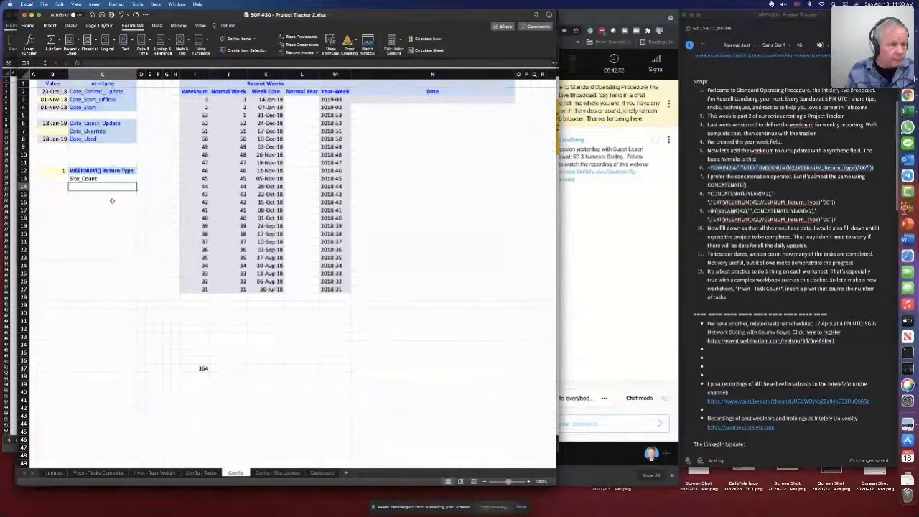
# Step: Enter =ROWS(Site_Lookup) in B13 of the Config sheet and compare its result with the Site_ID list on Config - Site Lookup
pyautogui.press('Up')
pyautogui.press('Left')
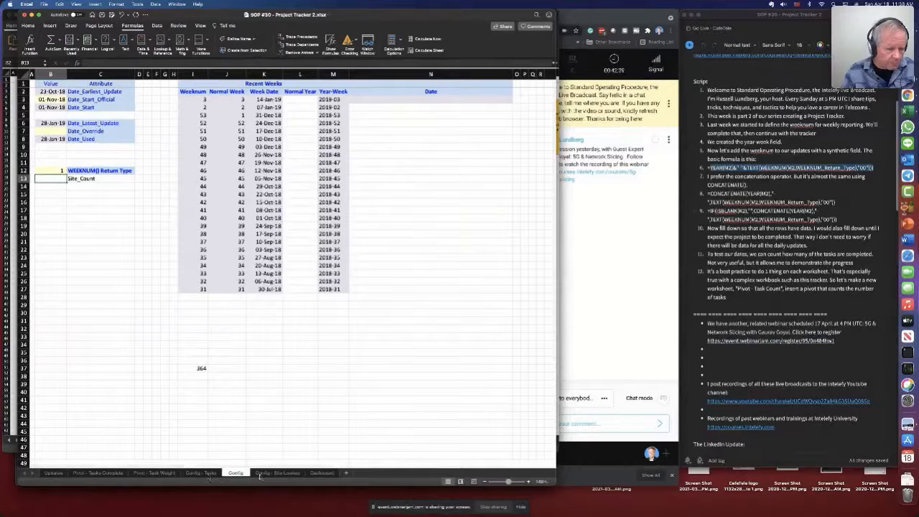
pyautogui.click(278, 473)
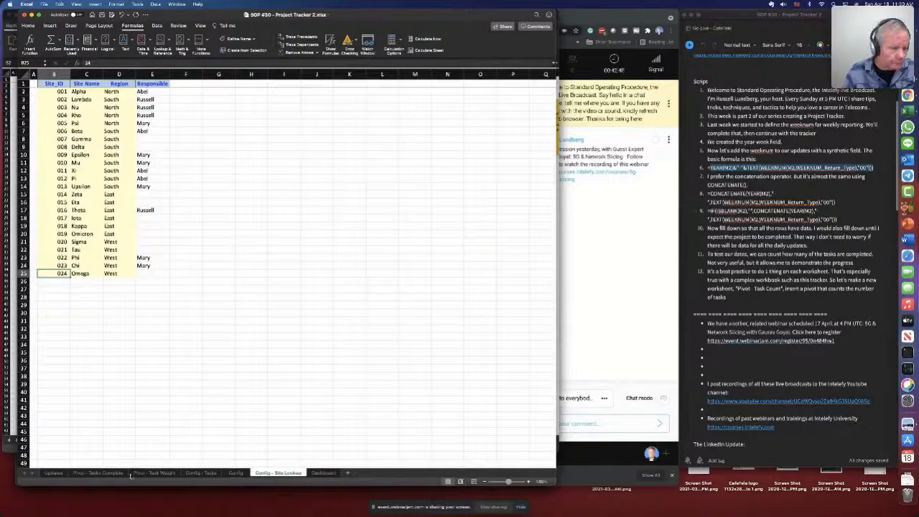
pyautogui.click(236, 473)
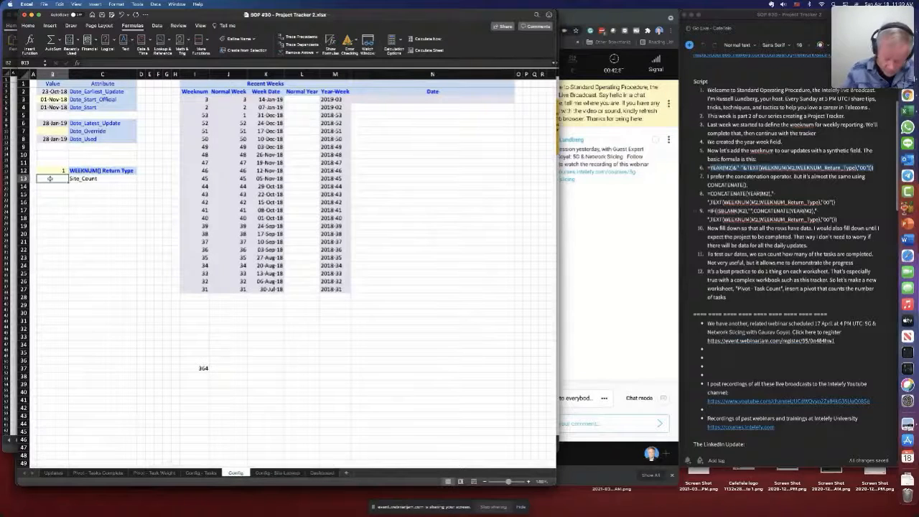
pyautogui.write('=ro')
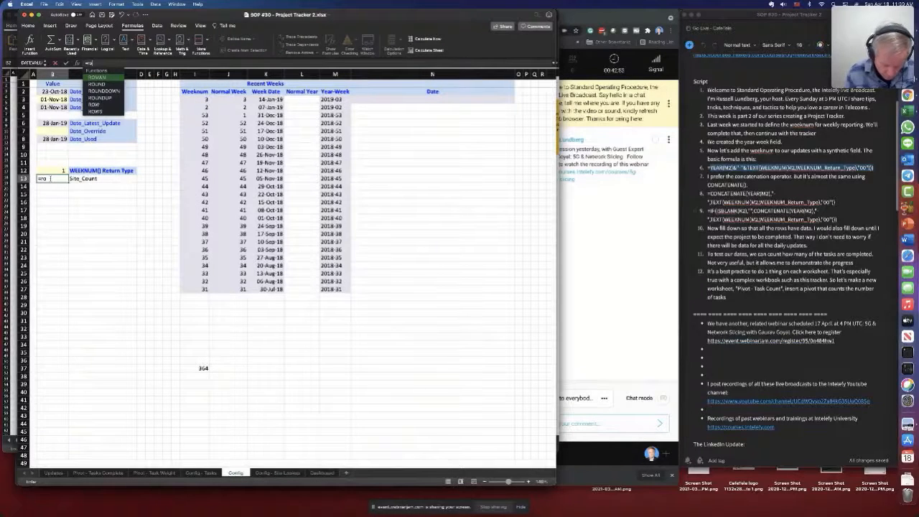
pyautogui.write('ws(Site_Lo')
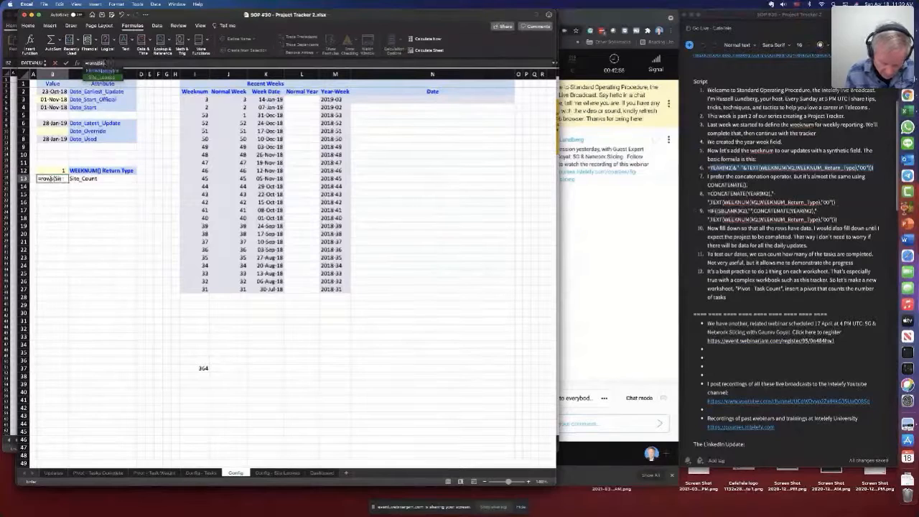
pyautogui.write('okup)')
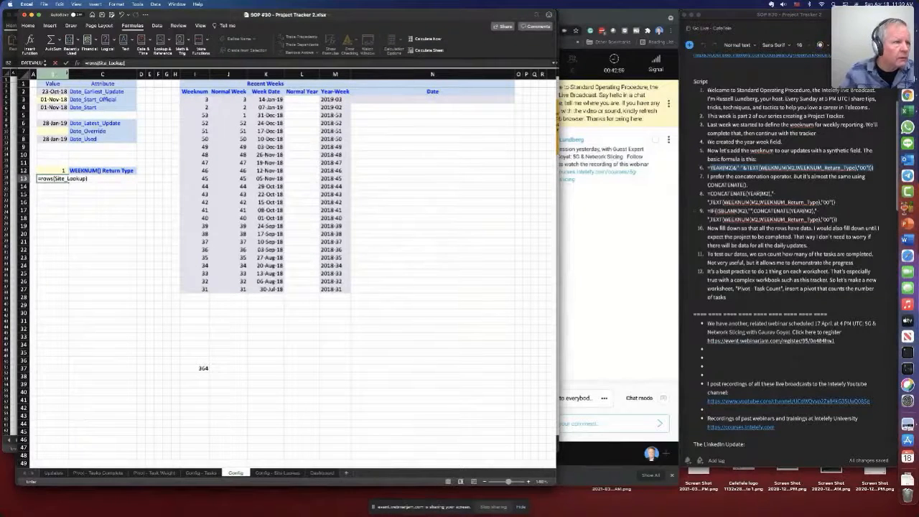
pyautogui.click(65, 62)
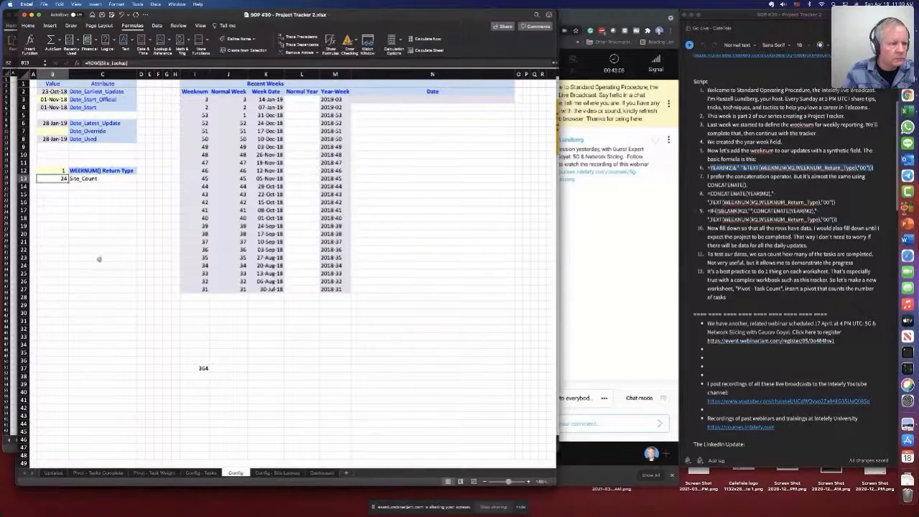
pyautogui.click(278, 473)
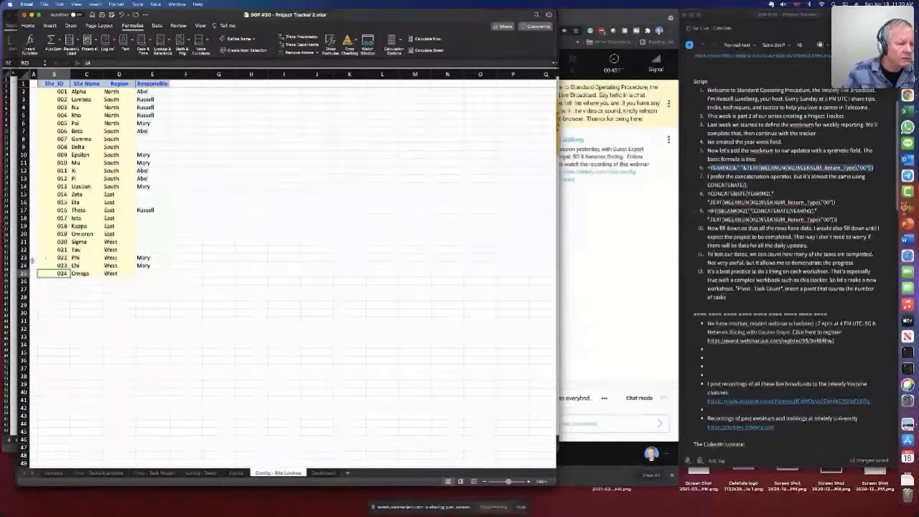
pyautogui.moveTo(60, 91); pyautogui.dragTo(64, 273)
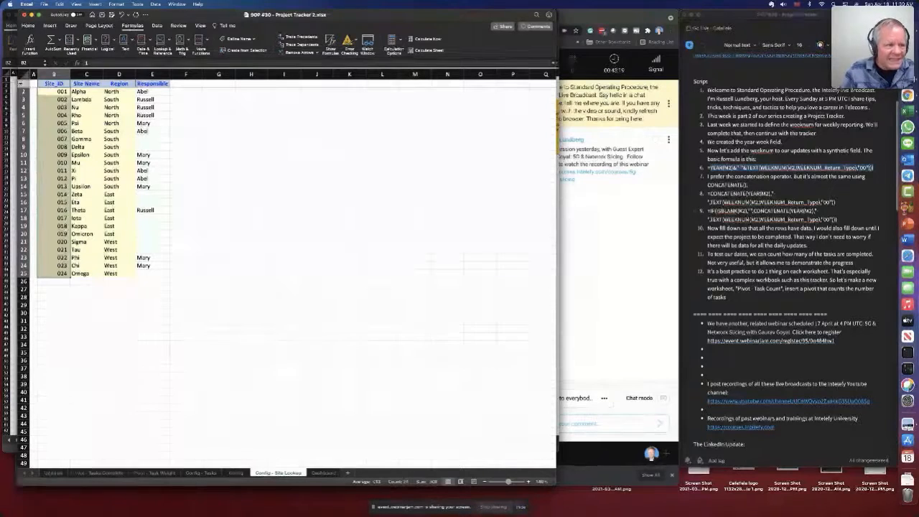
pyautogui.click(13, 74)
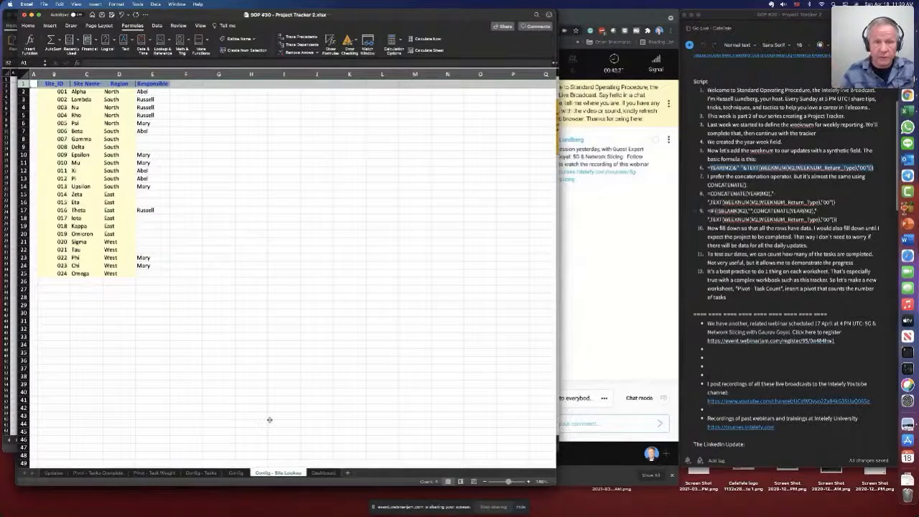
# Step: Format the Site_Count label in C13 of the Config sheet like the WEEKNUM() Return Type label, and shade its value cell B13 in a light theme colour
pyautogui.click(236, 473)
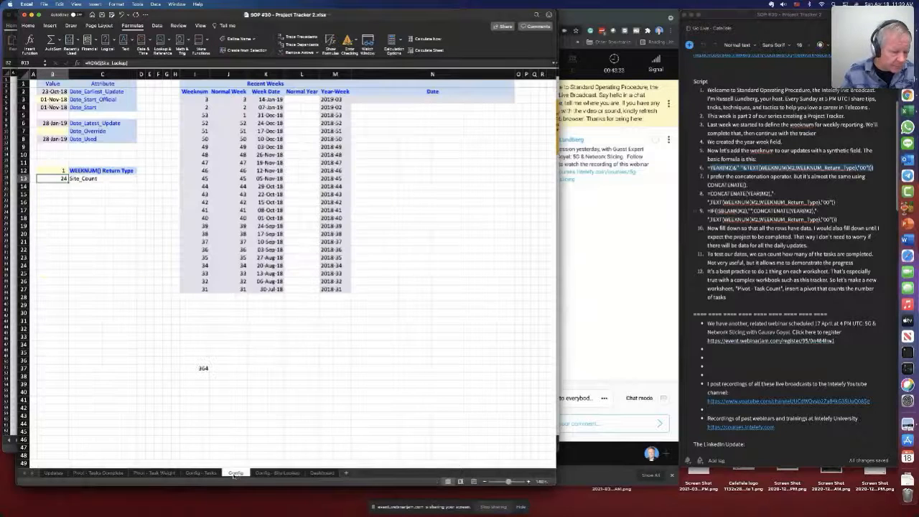
pyautogui.scroll(-1, 93, 172)
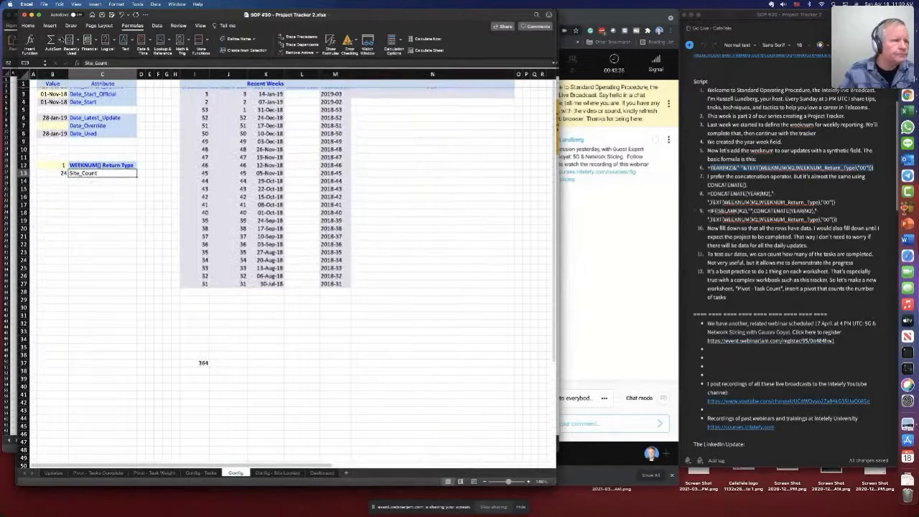
pyautogui.click(110, 162)
pyautogui.click(28, 25)
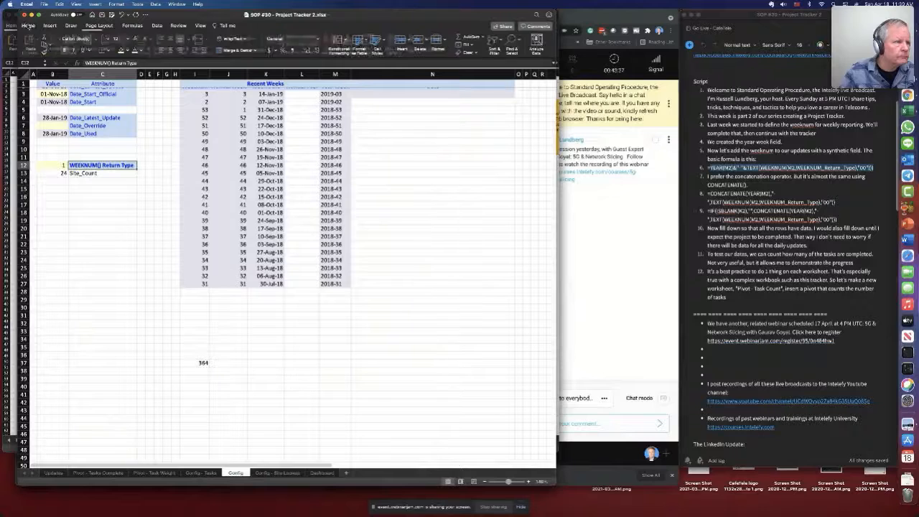
pyautogui.click(83, 173)
pyautogui.click(60, 173)
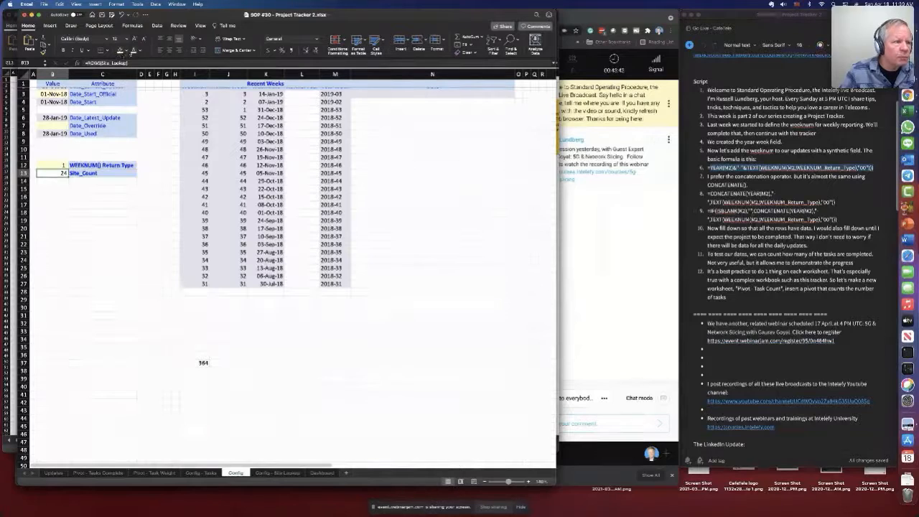
pyautogui.click(126, 50)
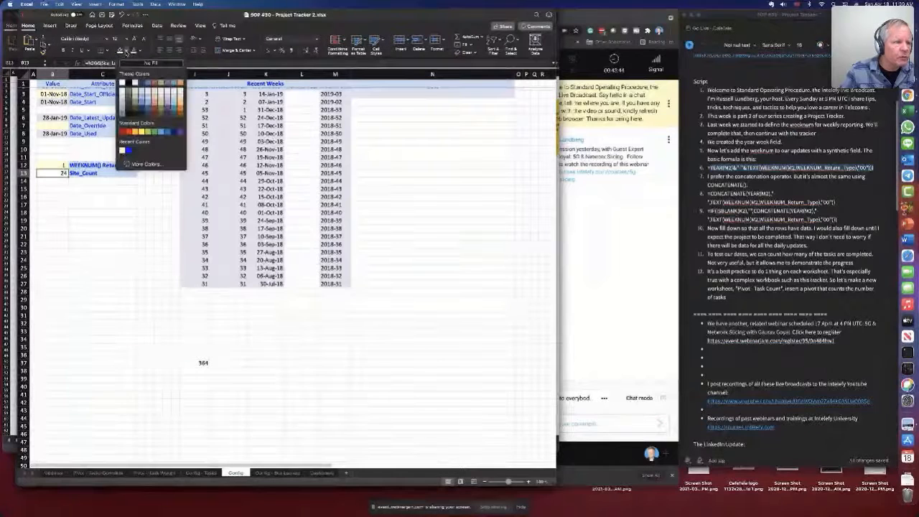
pyautogui.click(167, 96)
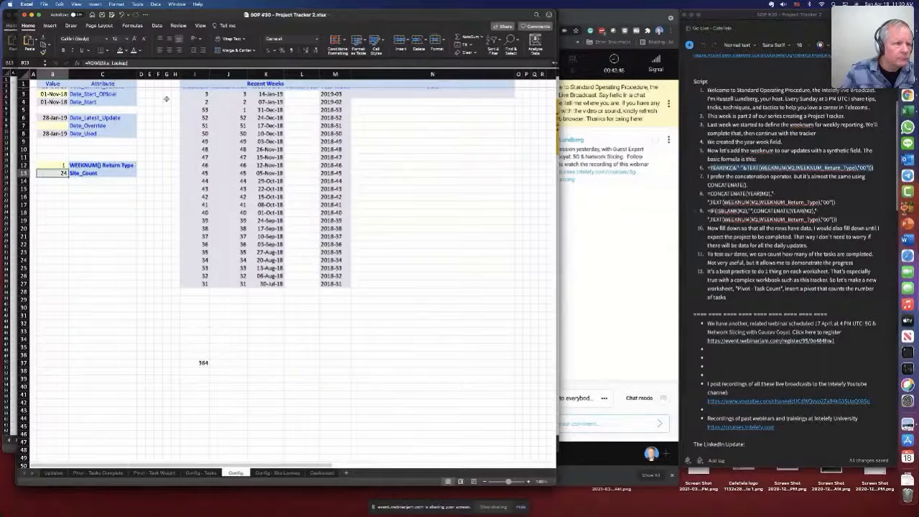
pyautogui.click(132, 213)
# Step: Name cell B13 of the Config sheet Site_Count
pyautogui.click(54, 473)
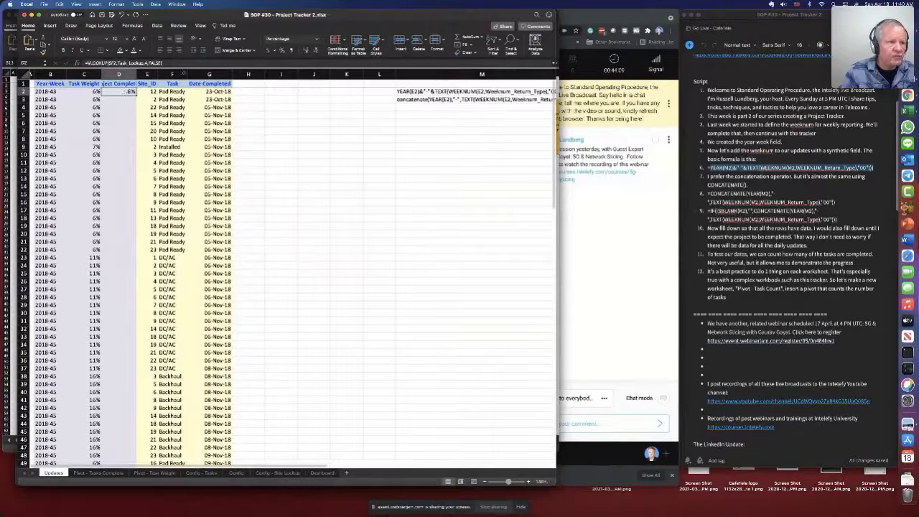
pyautogui.click(184, 63)
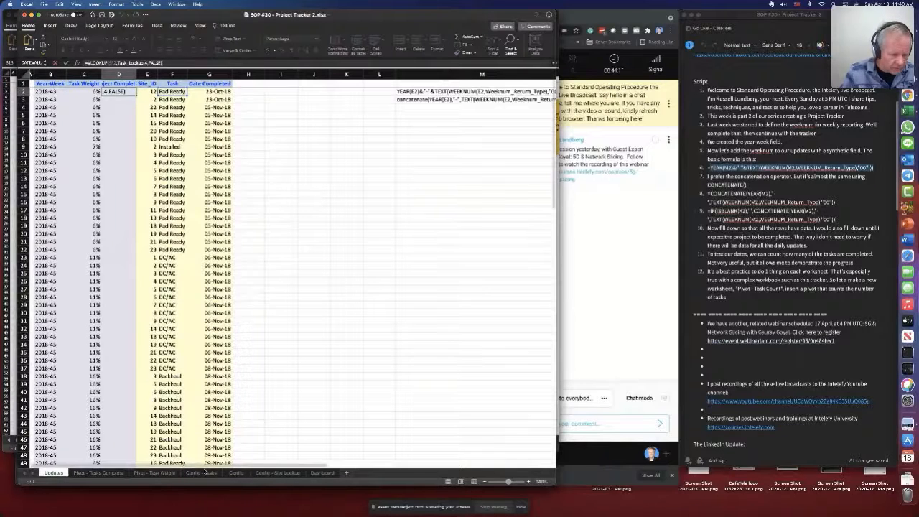
pyautogui.click(237, 474)
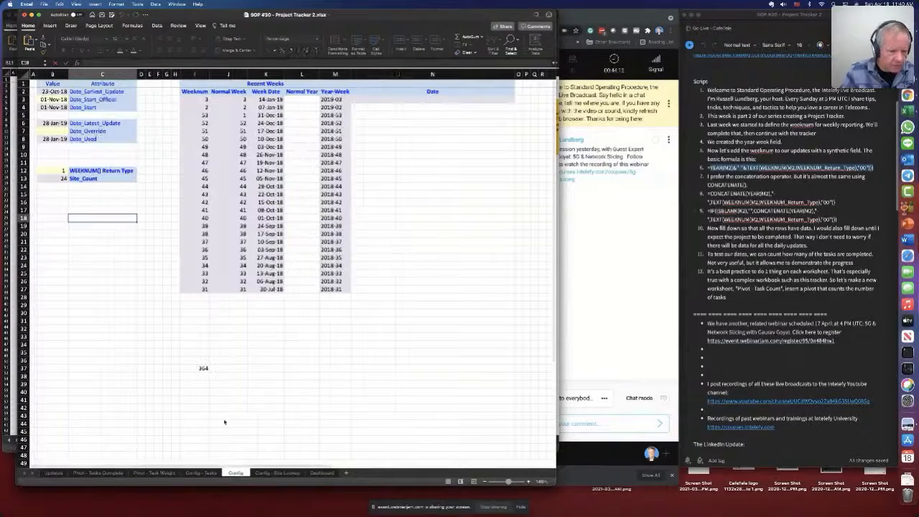
pyautogui.click(56, 179)
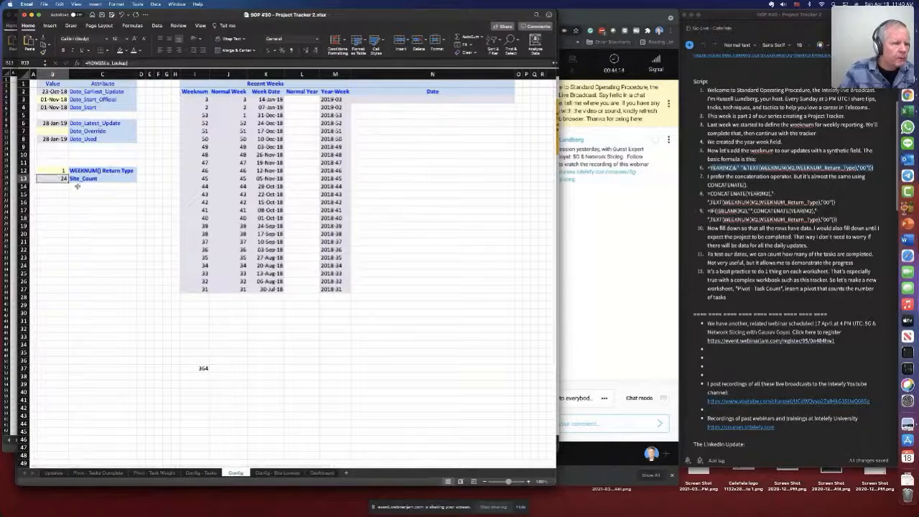
pyautogui.click(38, 65)
pyautogui.write('Site_')
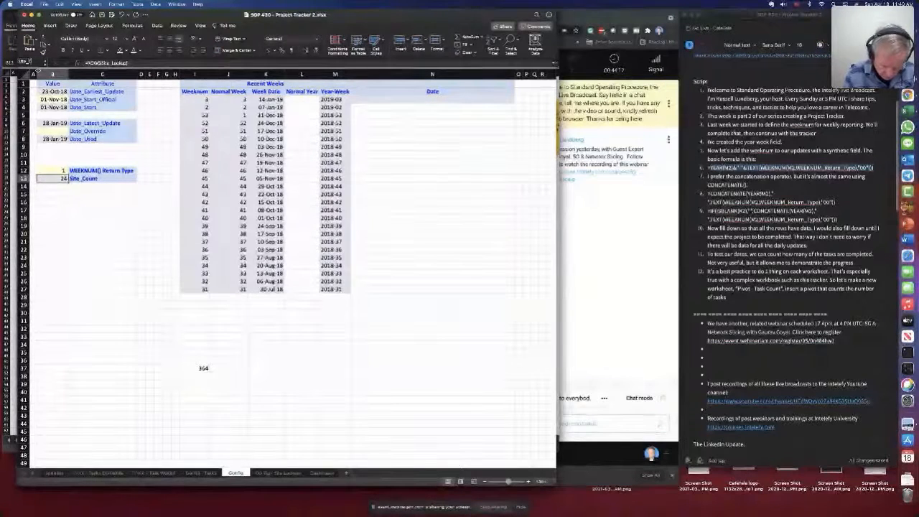
pyautogui.write('Count')
pyautogui.press('Return')
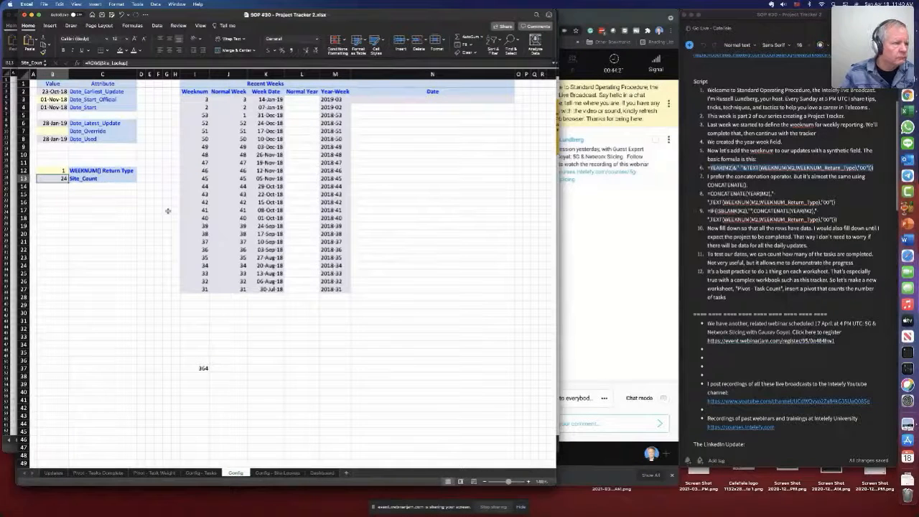
# Step: Divide the Task_Lookup formula in D2 of the Updates sheet by Site_Count
pyautogui.click(53, 472)
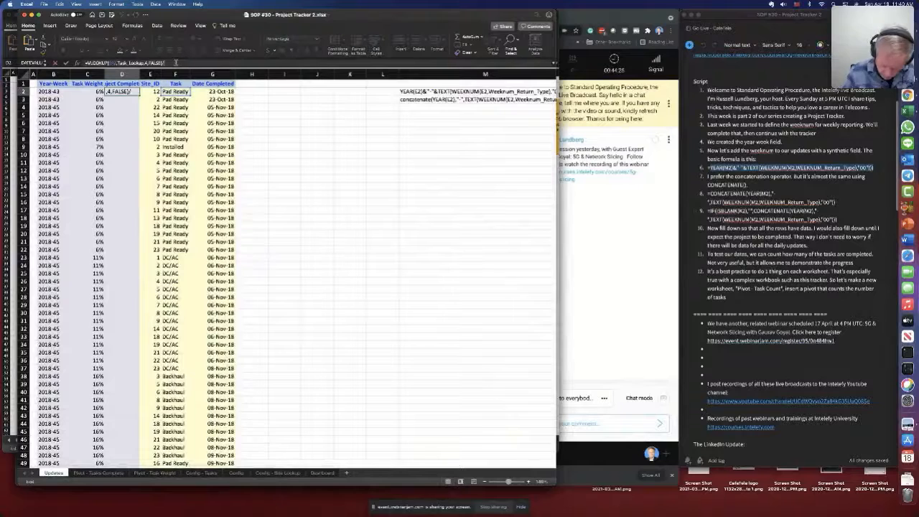
pyautogui.write('Site')
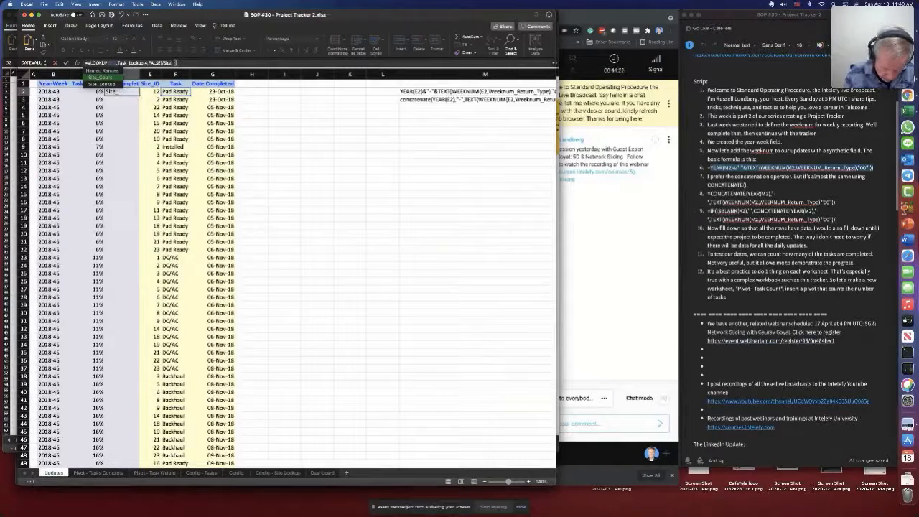
pyautogui.write('_Count')
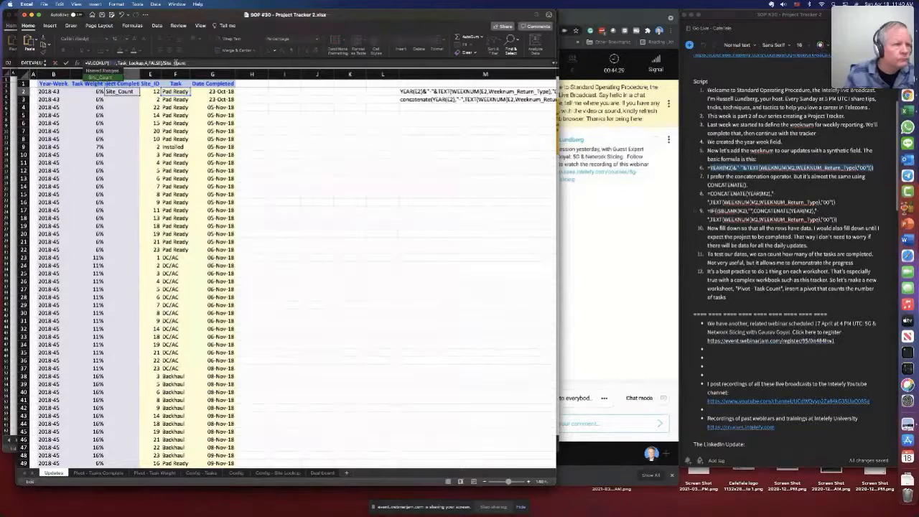
pyautogui.press('Return')
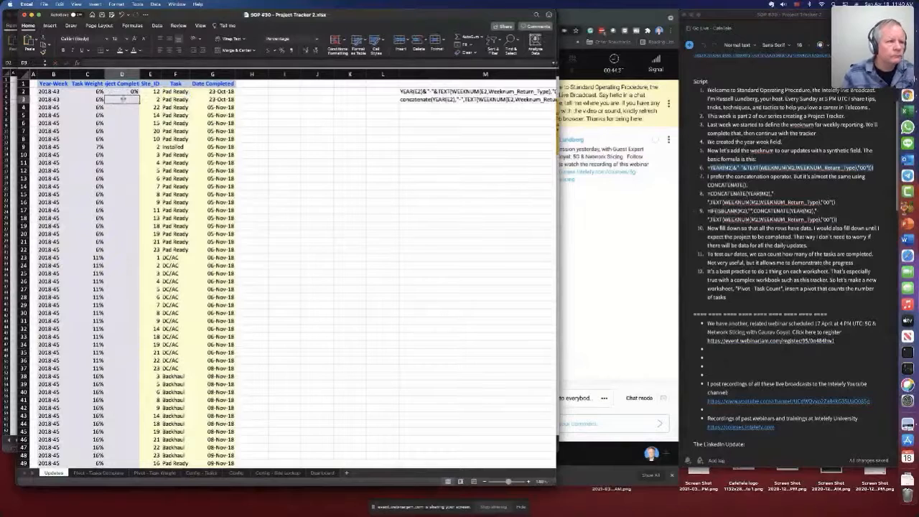
# Step: Show D2 of the Updates sheet with one decimal place and fill its formula down the Project Completion column
pyautogui.click(130, 91)
pyautogui.click(305, 51)
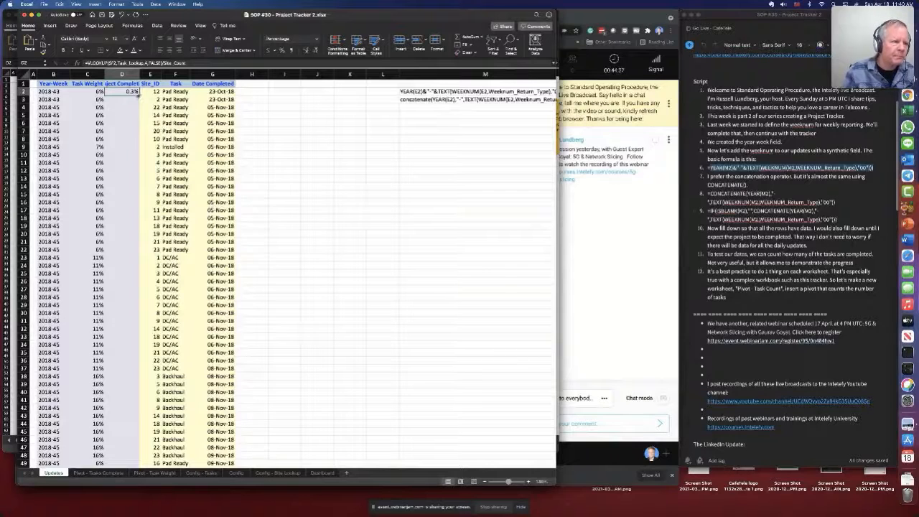
pyautogui.doubleClick(140, 95)
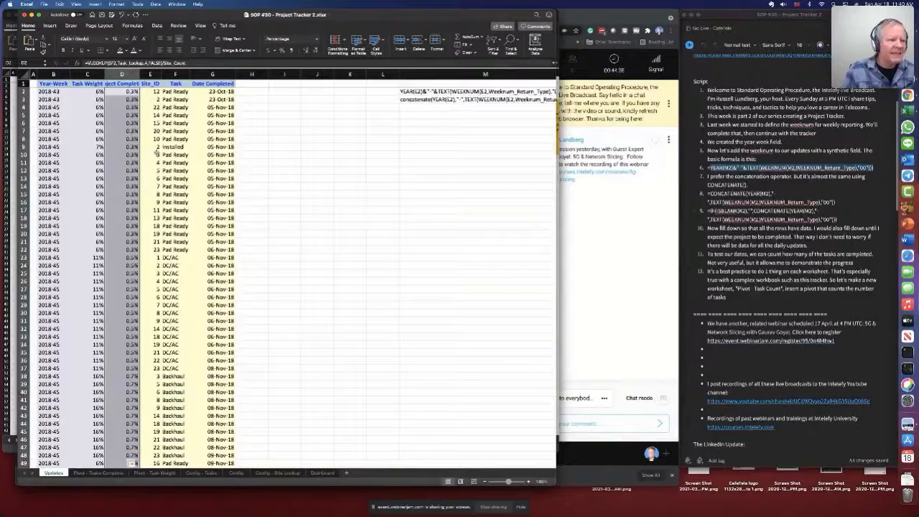
# Step: Refresh the pivot table on the Pivot - Task Weight sheet to include the Project Completion field
pyautogui.click(97, 473)
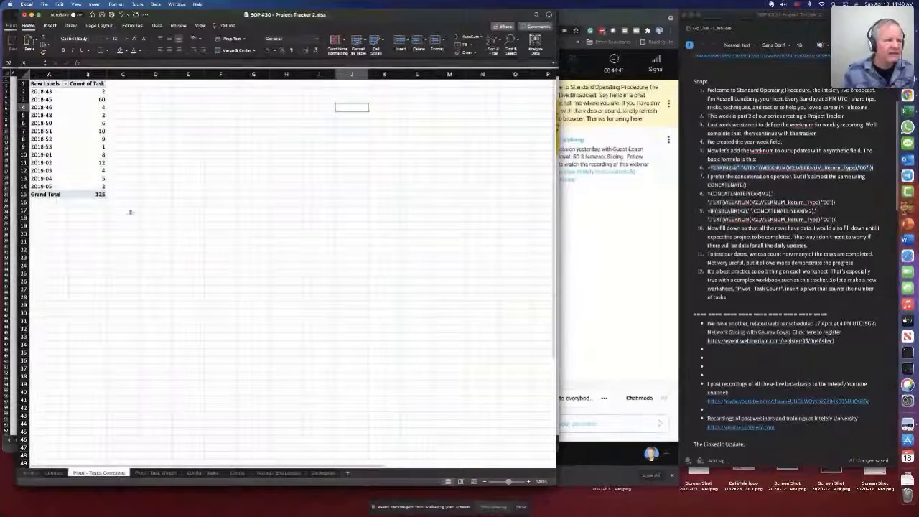
pyautogui.click(166, 473)
pyautogui.click(179, 115)
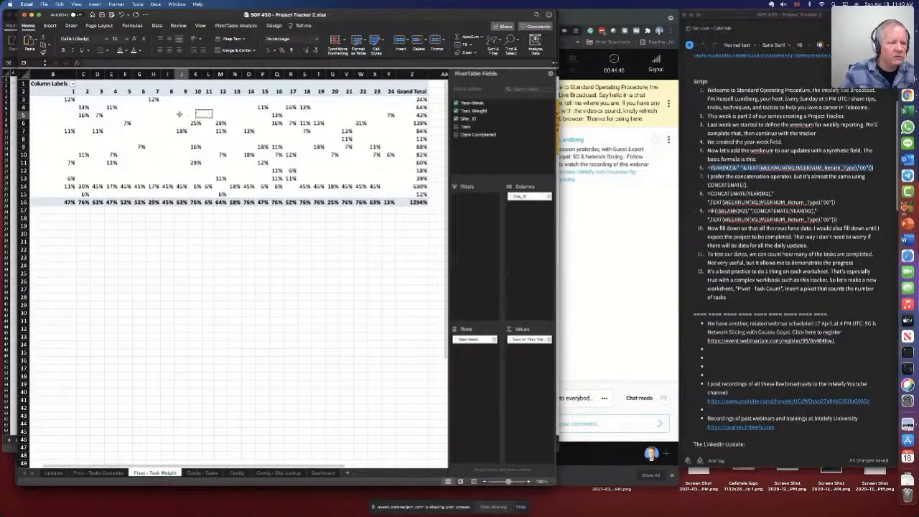
pyautogui.rightClick(180, 115)
pyautogui.click(205, 147)
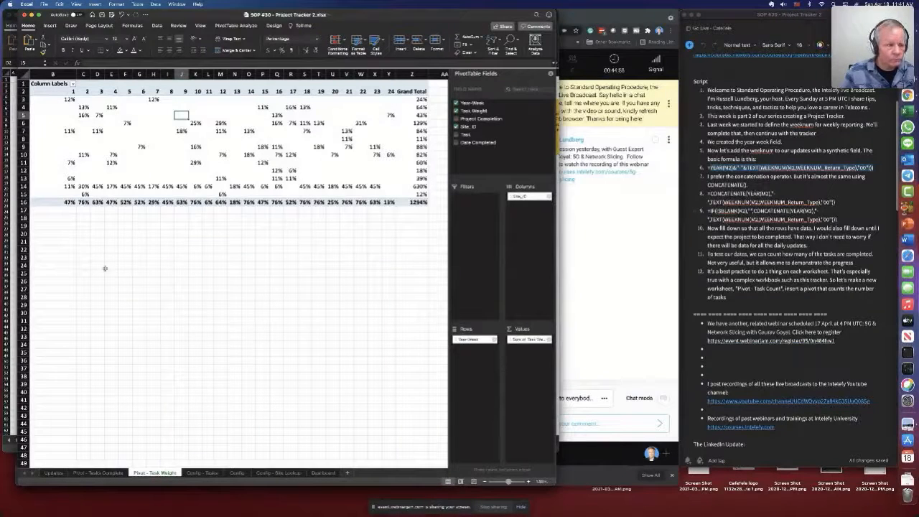
# Step: Add the header Project Completion in G7 of the Dashboard sheet, beside Tasks Completed
pyautogui.click(323, 473)
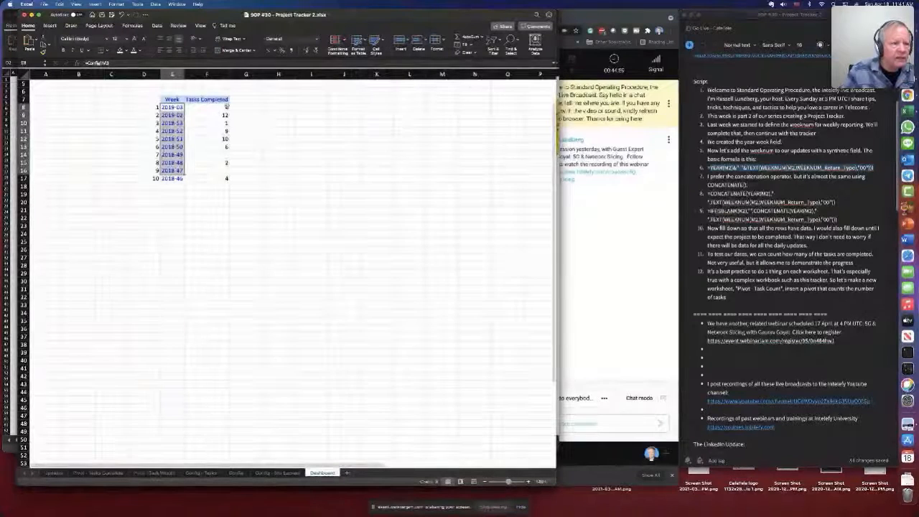
pyautogui.click(250, 101)
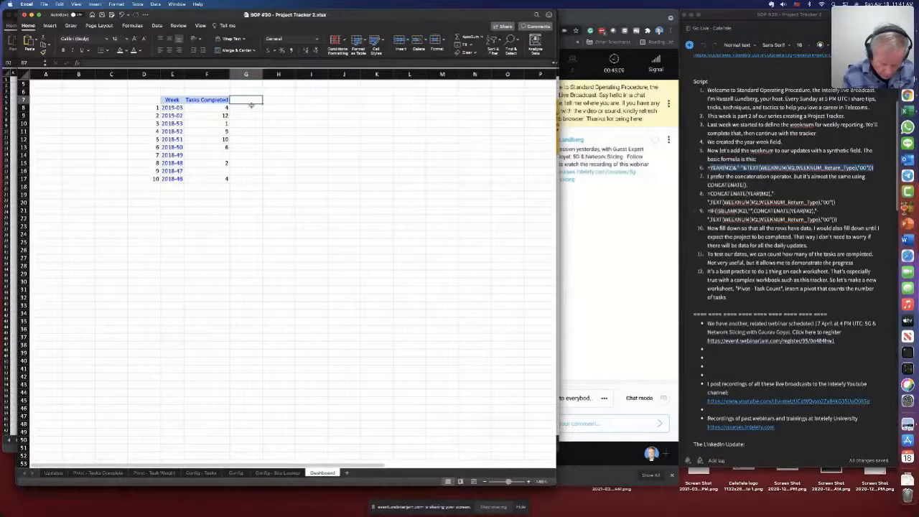
pyautogui.write('Pr')
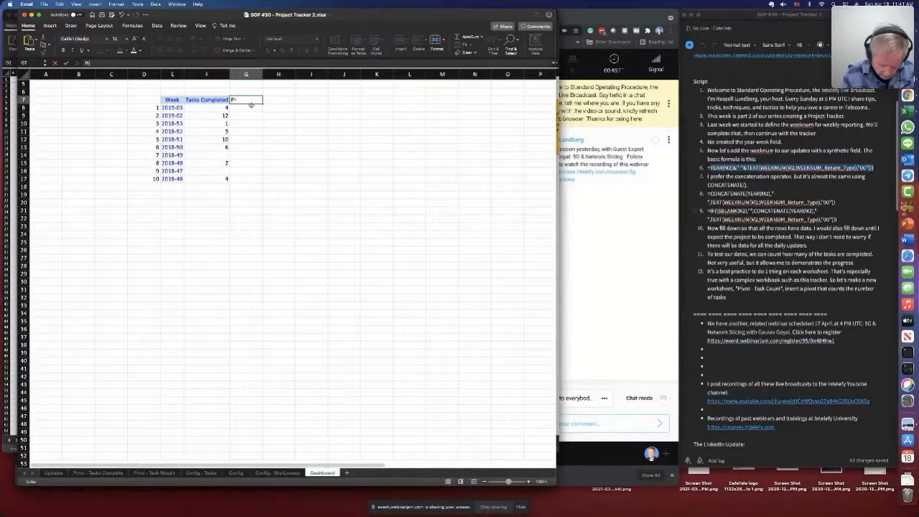
pyautogui.write('oject Complet')
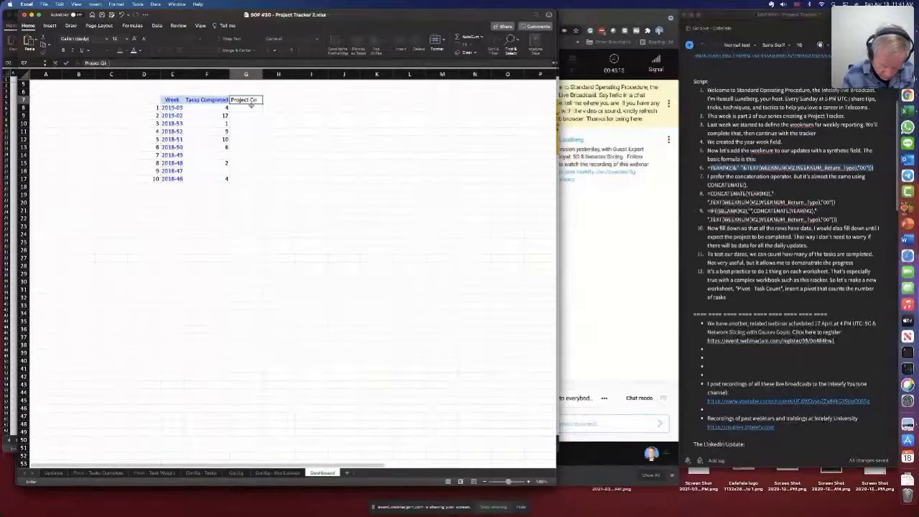
pyautogui.write('ion')
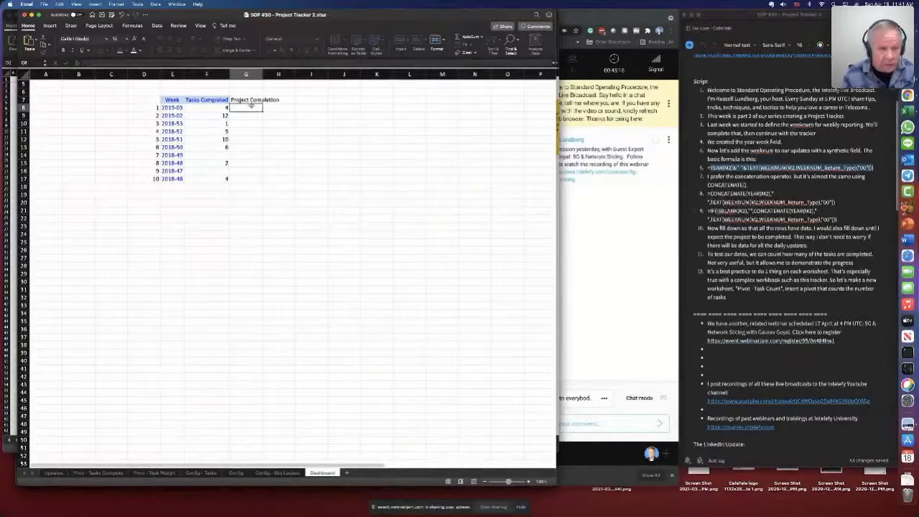
# Step: Copy the Tasks Completed header's formatting to the Project Completion header and fit column G's width to it
pyautogui.press('Left')
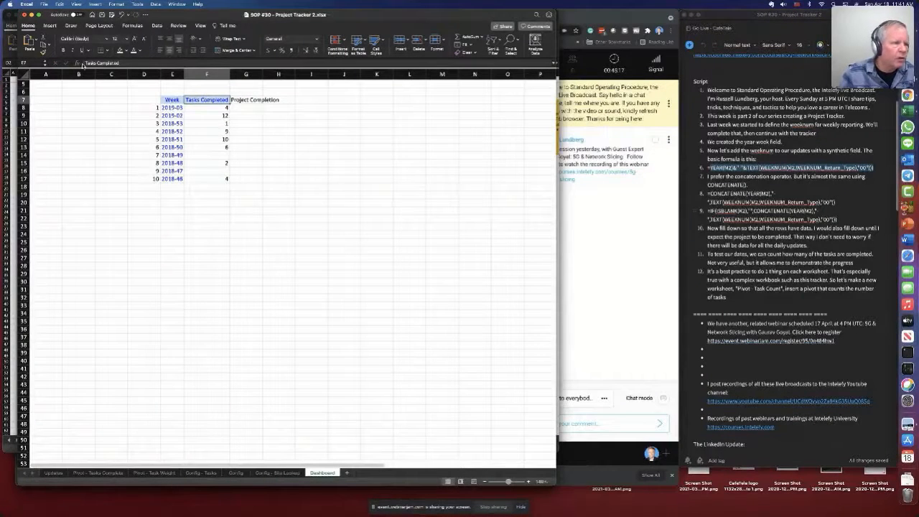
pyautogui.press('Right')
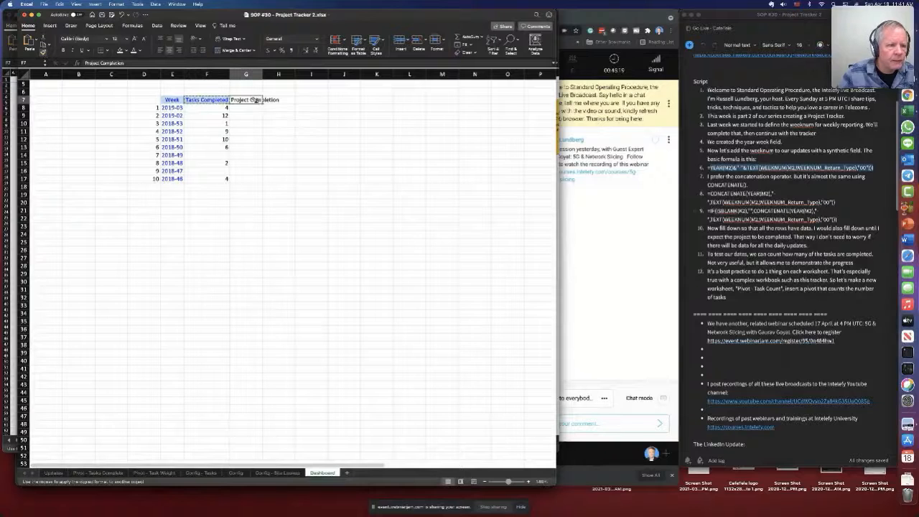
pyautogui.click(247, 109)
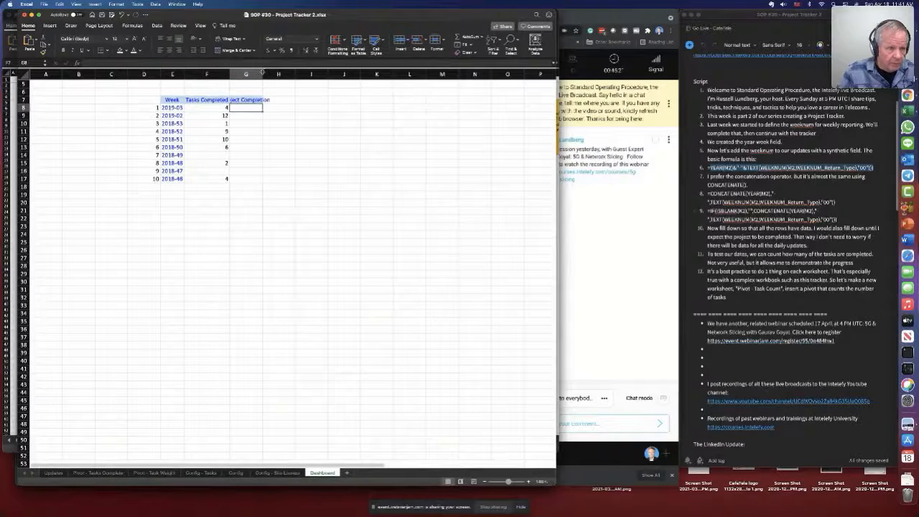
pyautogui.doubleClick(263, 72)
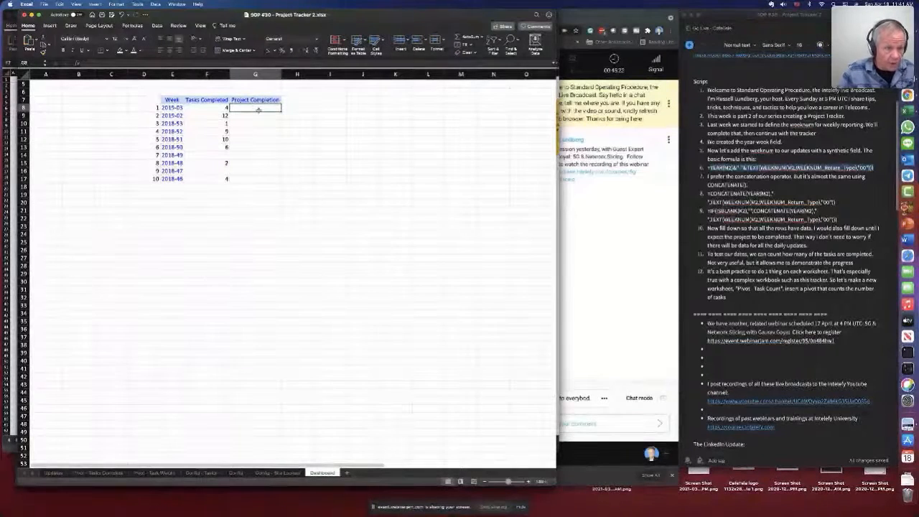
# Step: Link G8 of the Dashboard to the week 2019-02, site 5 value on Pivot - Task Weight and format it as a percentage with one decimal place
pyautogui.write('=')
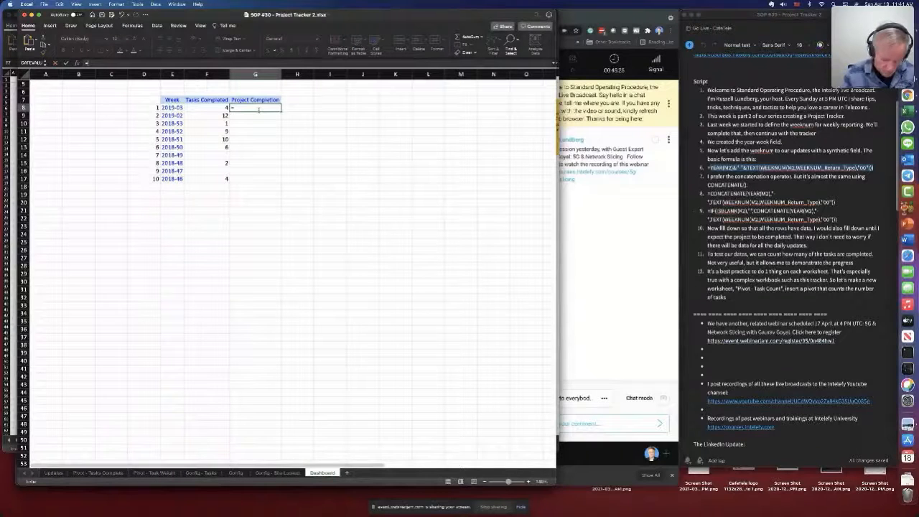
pyautogui.click(153, 473)
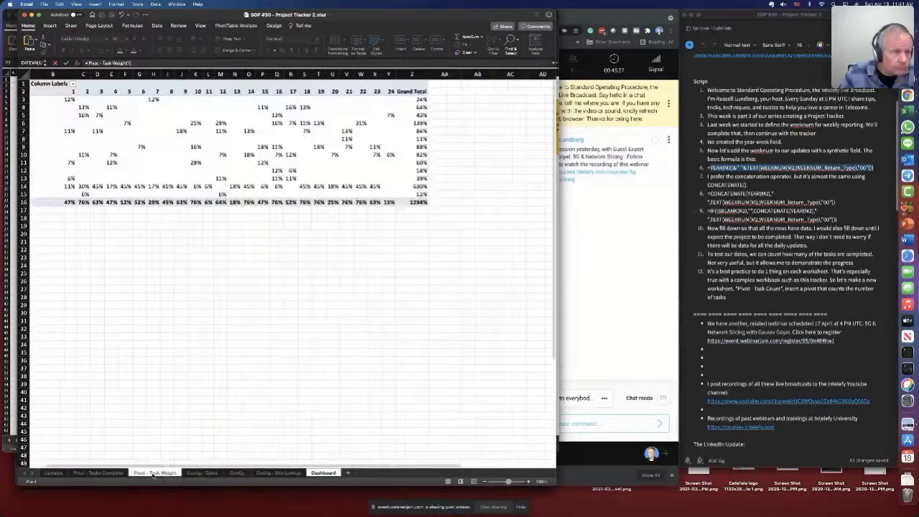
pyautogui.click(136, 122)
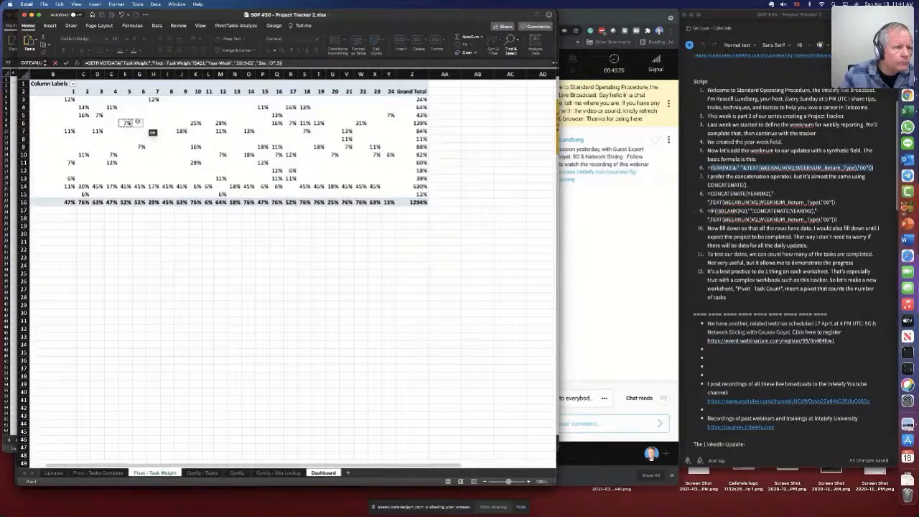
pyautogui.click(65, 63)
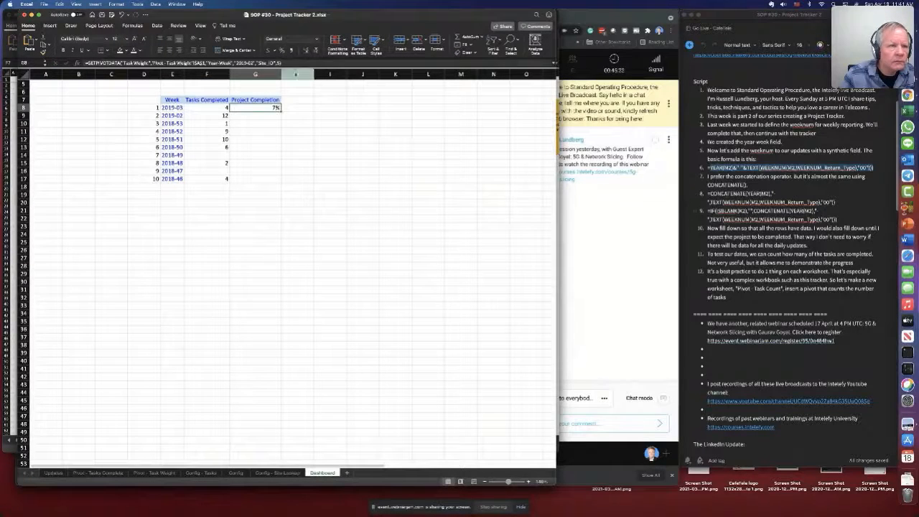
pyautogui.click(283, 51)
pyautogui.click(308, 52)
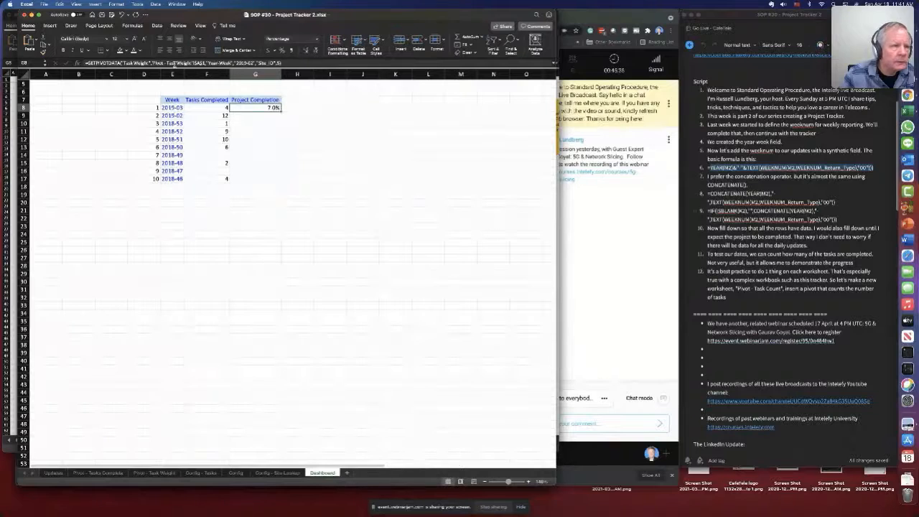
# Step: Replace the fixed week "2019-02" in the G8 GETPIVOTDATA formula with a reference to the week in E8
pyautogui.click(246, 63)
pyautogui.moveTo(240, 63); pyautogui.dragTo(235, 63)
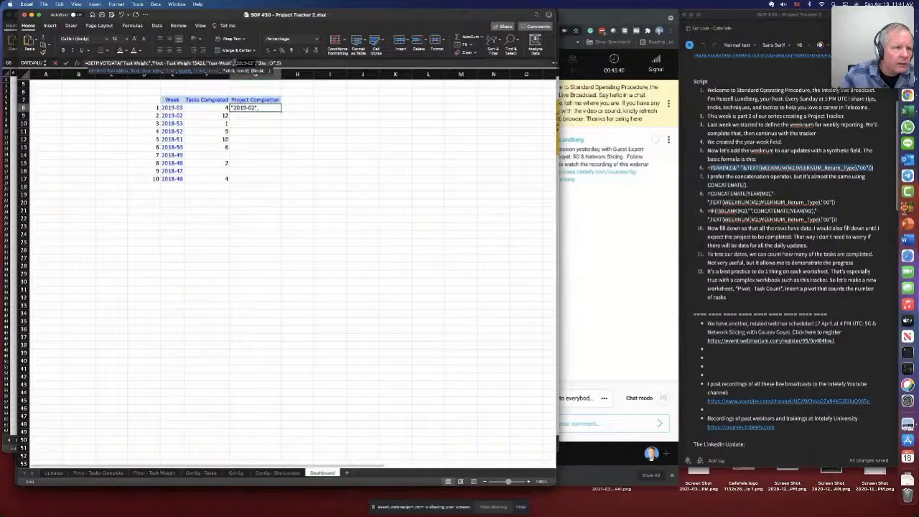
pyautogui.click(173, 108)
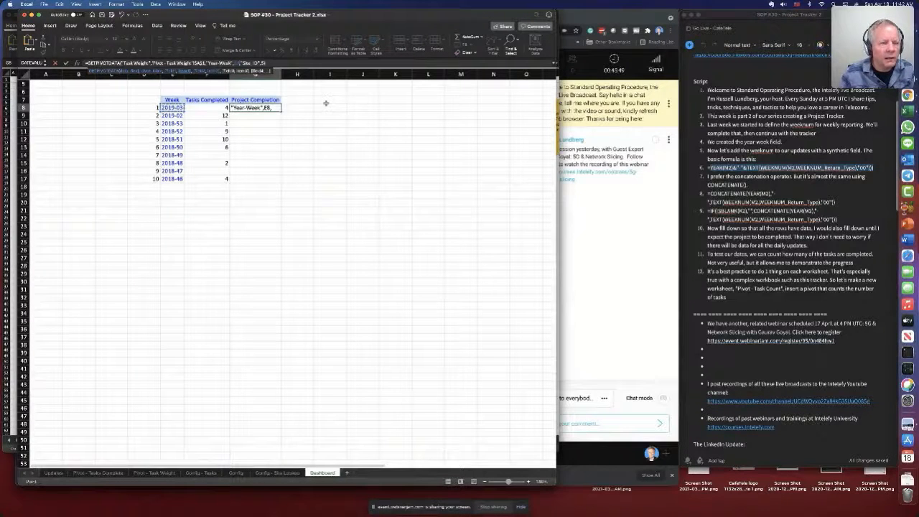
pyautogui.press('Return')
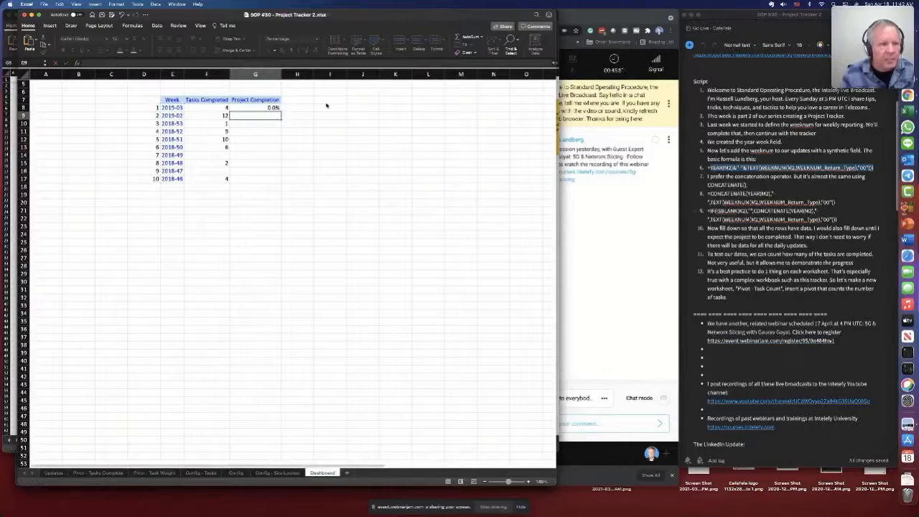
pyautogui.press('Up')
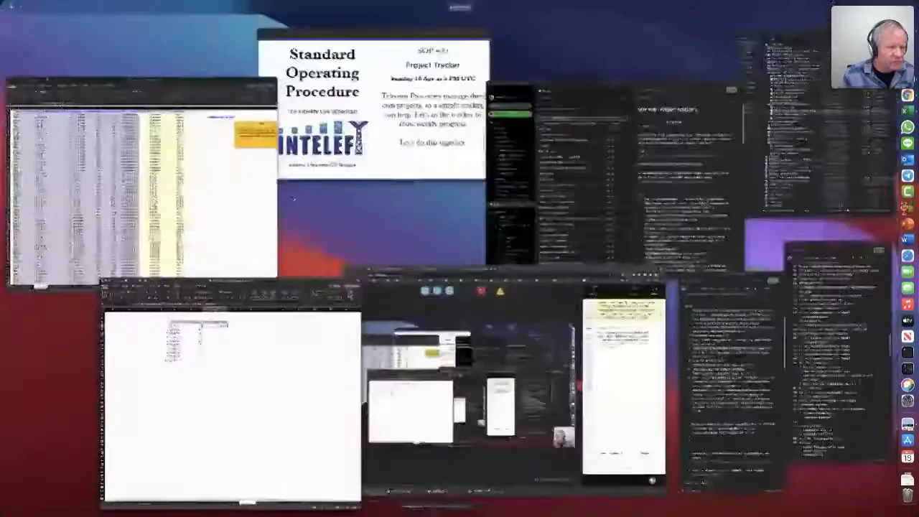
pyautogui.hotkey('ctrl', 'Up')
pyautogui.click(270, 399)
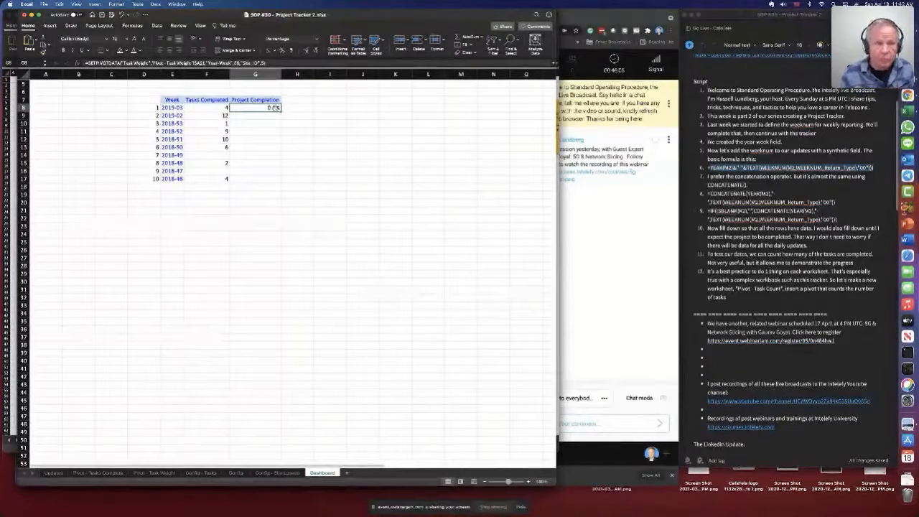
# Step: Examine the week rows, site columns and grand totals of the pivot table on the Pivot - Task Weight sheet
pyautogui.click(155, 473)
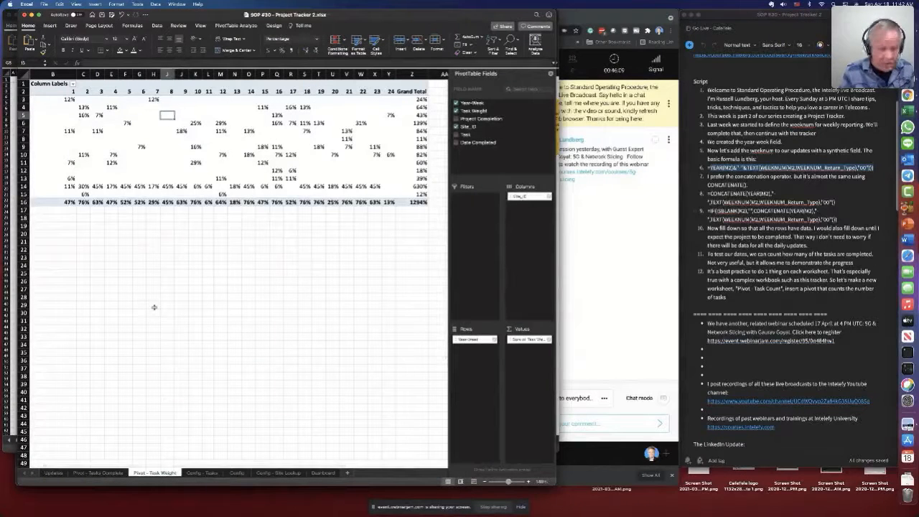
pyautogui.press('Left')
pyautogui.press('Left')
pyautogui.press('Left')
pyautogui.press('Left')
pyautogui.press('Left')
pyautogui.press('Left')
pyautogui.press('Left')
pyautogui.press('Left')
pyautogui.press('Left')
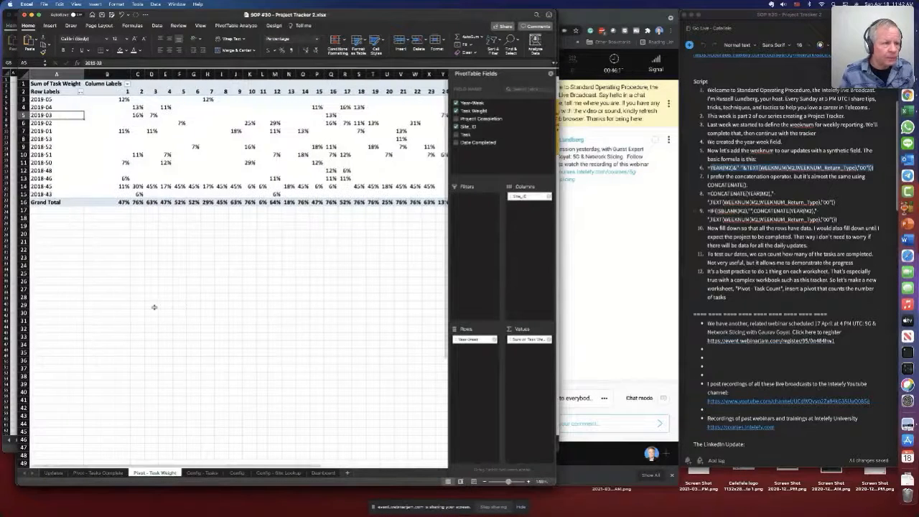
pyautogui.click(123, 202)
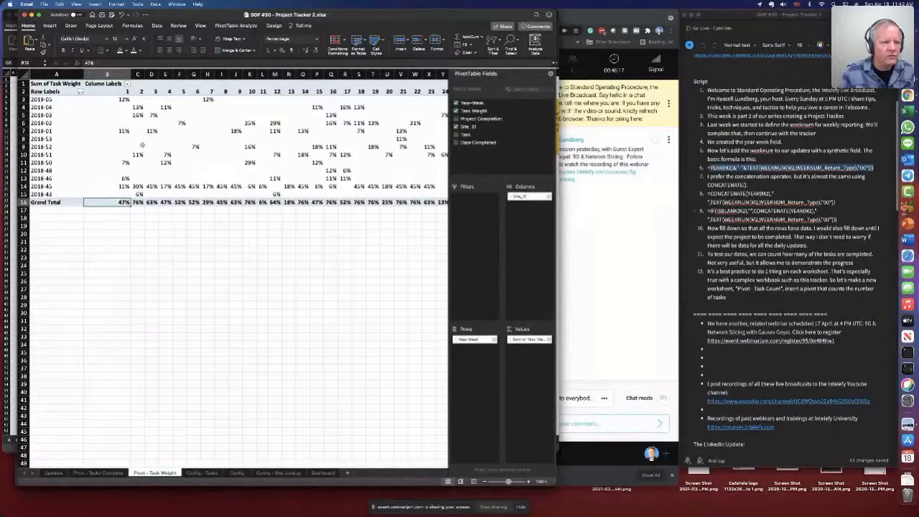
pyautogui.click(166, 92)
pyautogui.press('Right')
pyautogui.press('Right')
pyautogui.press('Right')
pyautogui.press('Right')
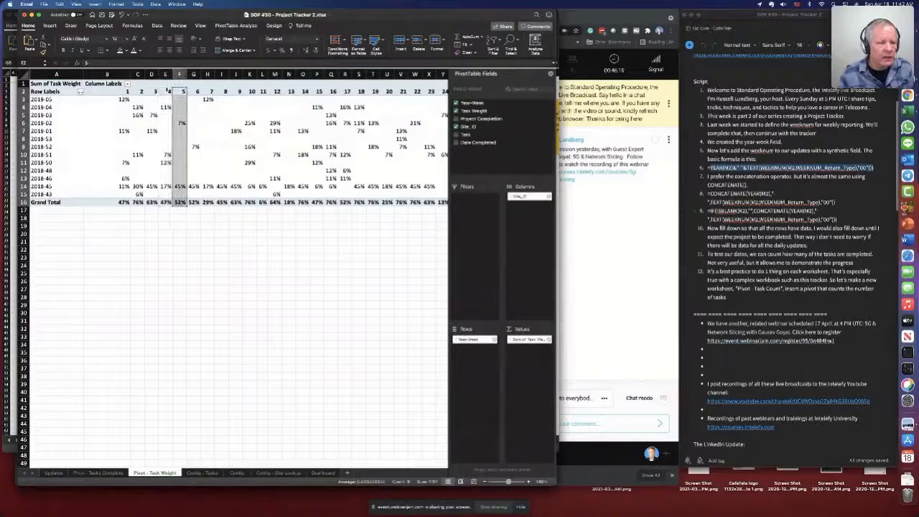
pyautogui.press('Right')
pyautogui.press('Right')
pyautogui.press('Right')
pyautogui.press('Right')
pyautogui.press('Right')
pyautogui.press('Right')
pyautogui.press('Right')
pyautogui.press('Right')
pyautogui.press('Right')
pyautogui.press('Right')
pyautogui.press('Right')
pyautogui.press('Right')
pyautogui.press('Right')
pyautogui.press('Right')
pyautogui.press('Right')
pyautogui.press('Right')
pyautogui.press('Right')
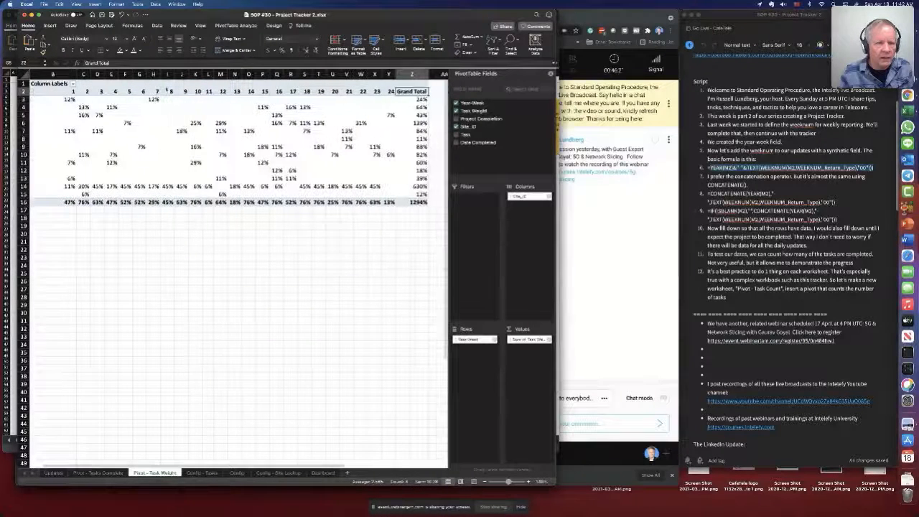
pyautogui.press('Down')
pyautogui.press('Down')
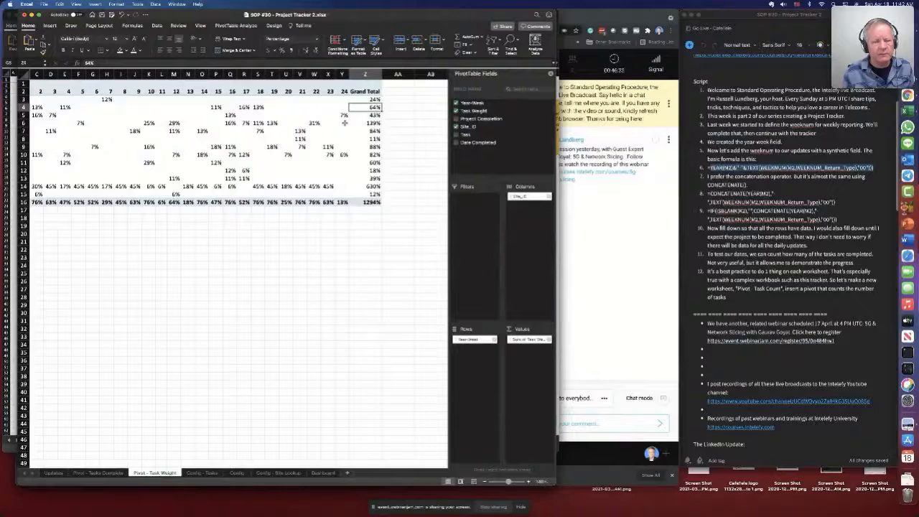
# Step: Refresh the pivot table on Pivot - Task Weight and compare its layout with the Pivot - Tasks Complete sheet
pyautogui.rightClick(248, 127)
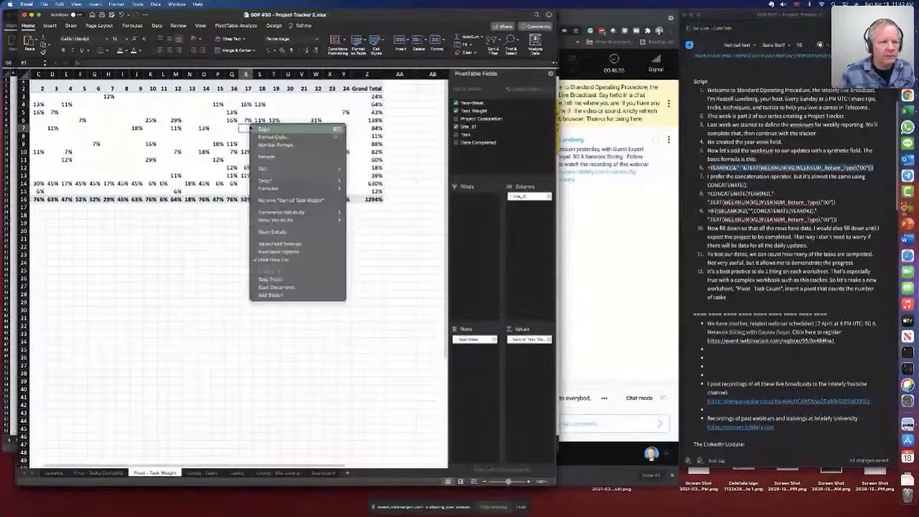
pyautogui.click(280, 157)
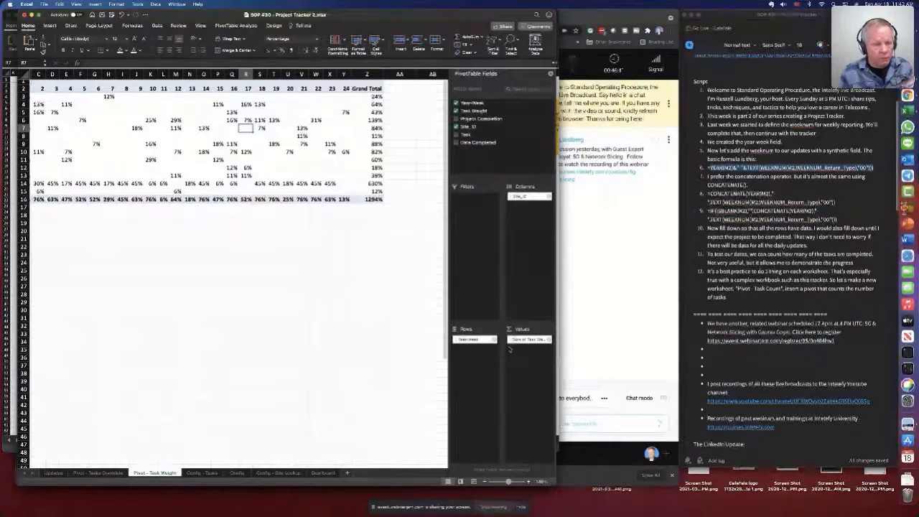
pyautogui.click(101, 472)
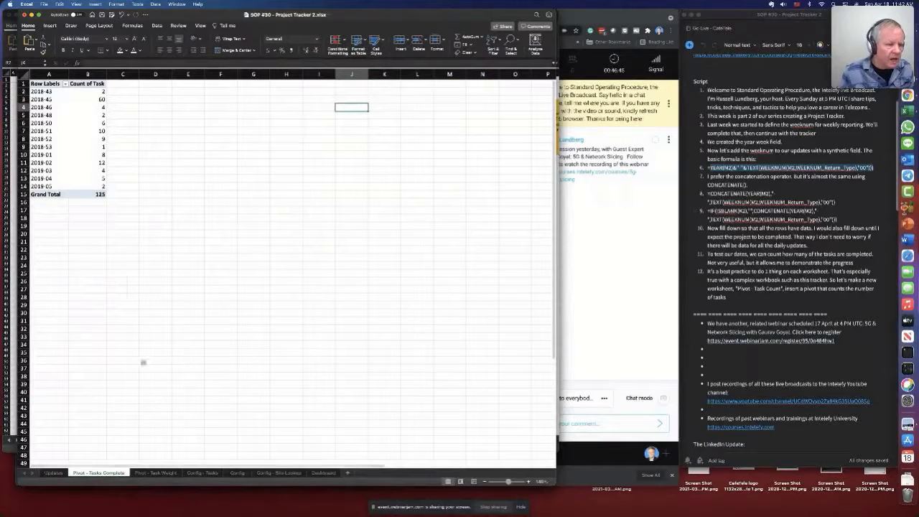
pyautogui.click(155, 473)
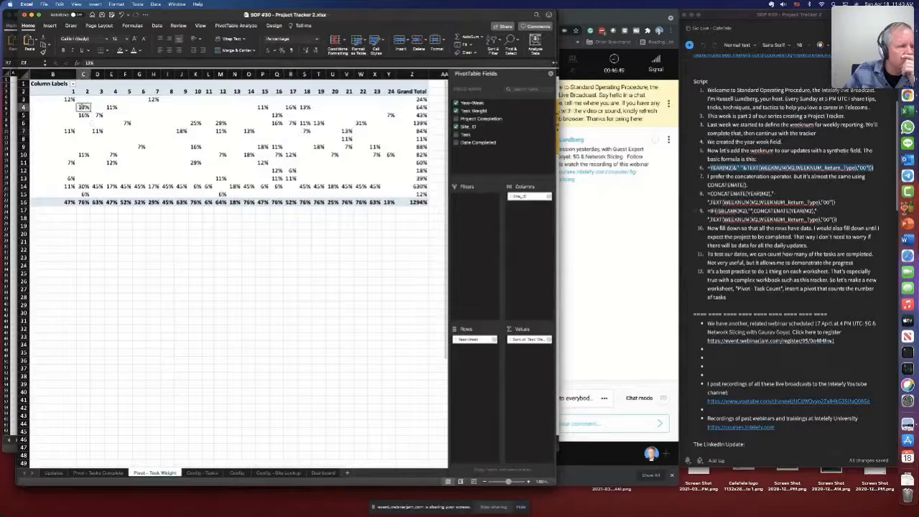
# Step: Check the data source of the pivot table on the Pivot - Task Weight sheet without changing it
pyautogui.click(68, 101)
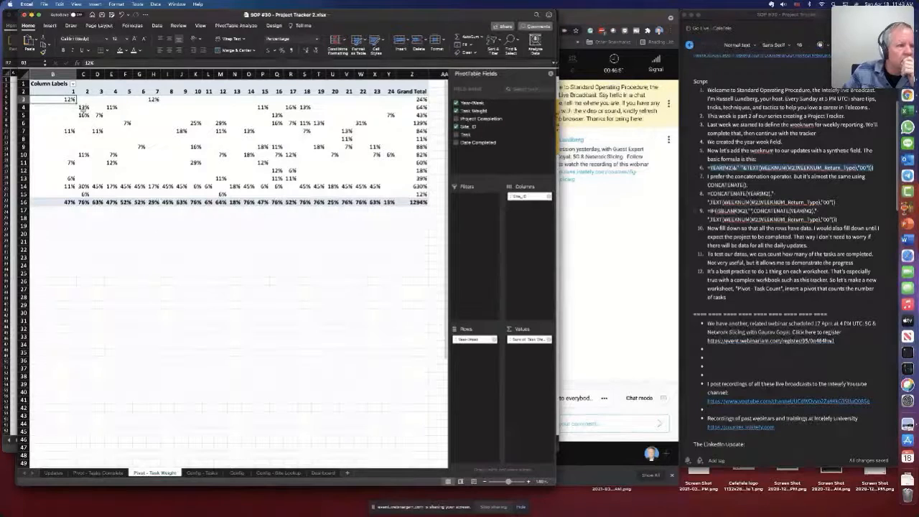
pyautogui.click(237, 26)
pyautogui.click(301, 40)
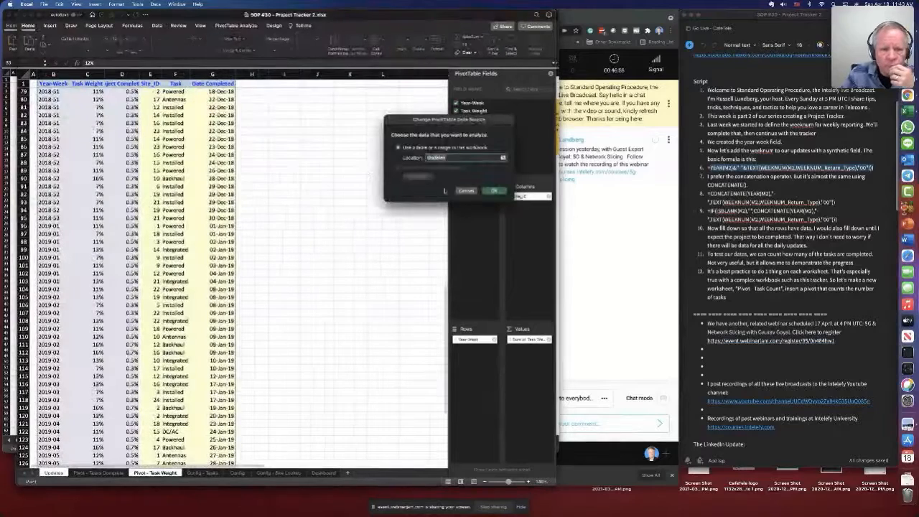
pyautogui.click(466, 190)
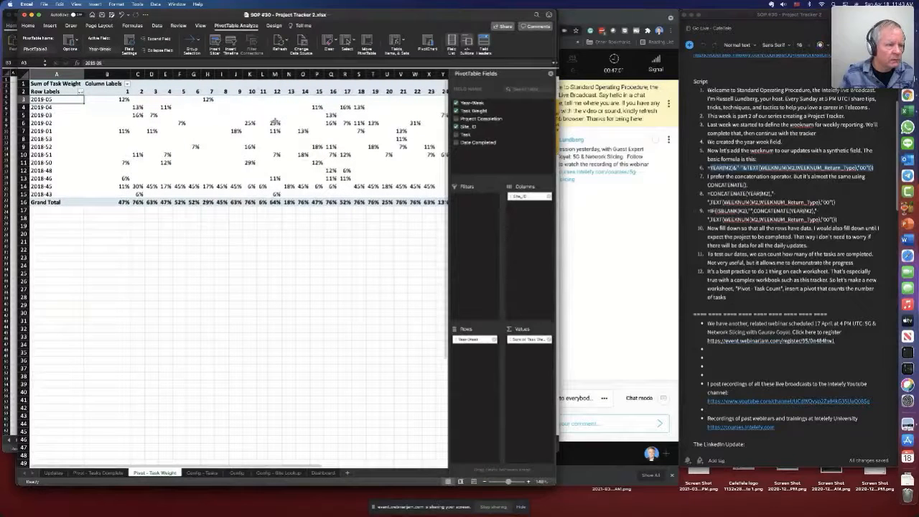
# Step: Replace Task Weight with Project Completion as the value field of the pivot table on the Pivot - Task Weight sheet
pyautogui.press('Right')
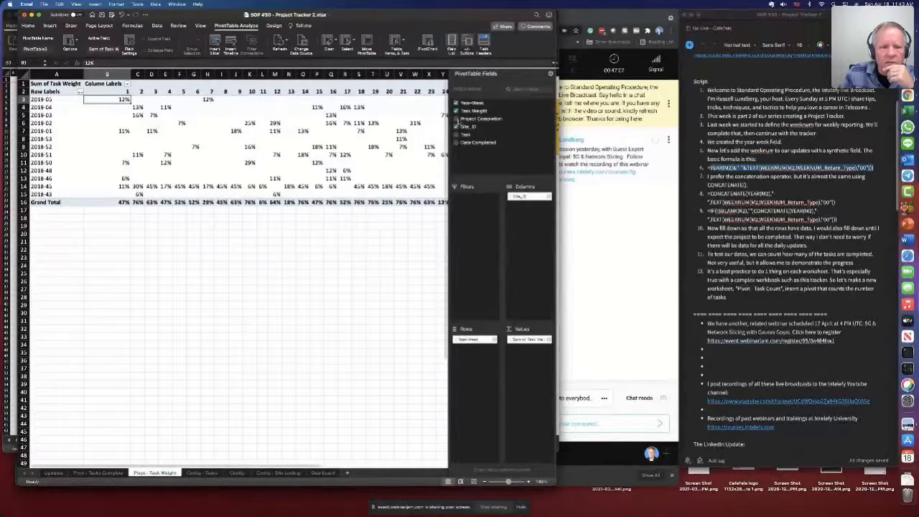
pyautogui.click(456, 111)
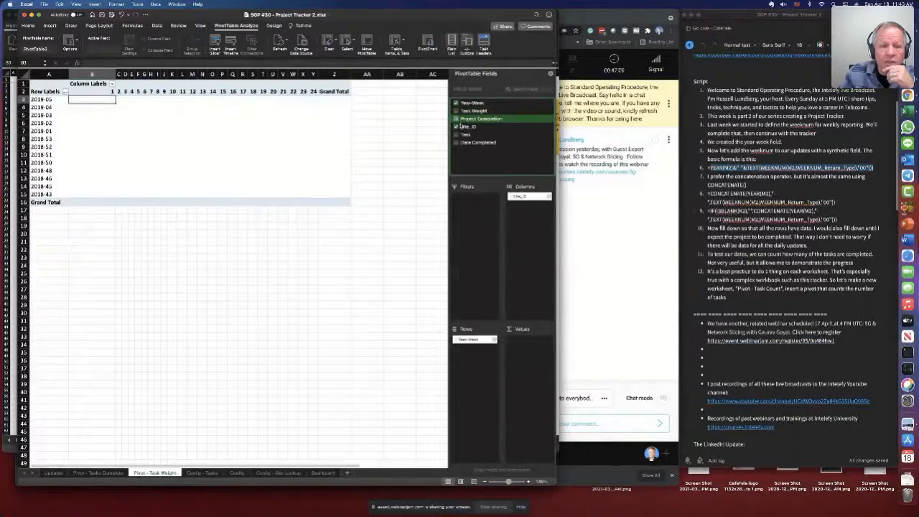
pyautogui.click(456, 118)
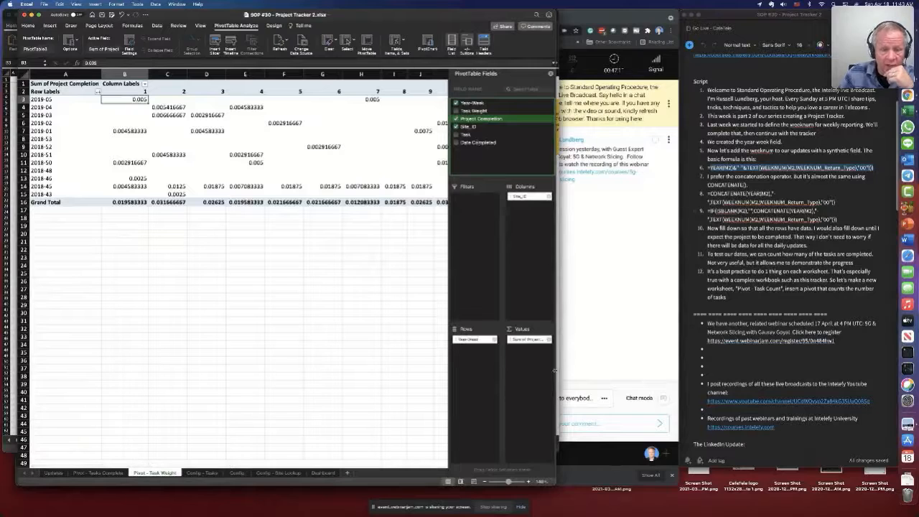
# Step: Format the Sum of Project Completion values in the Pivot - Task Weight pivot table as Percentage with 2 decimal places
pyautogui.click(548, 344)
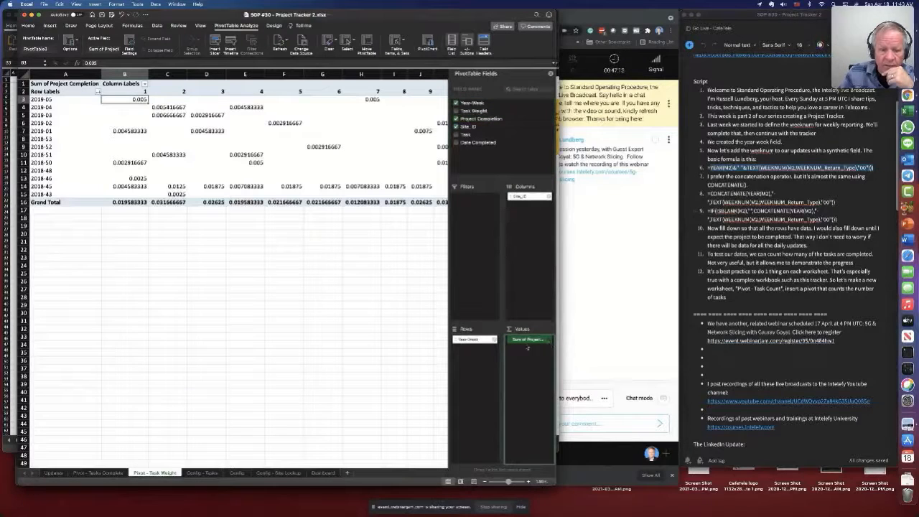
pyautogui.click(548, 343)
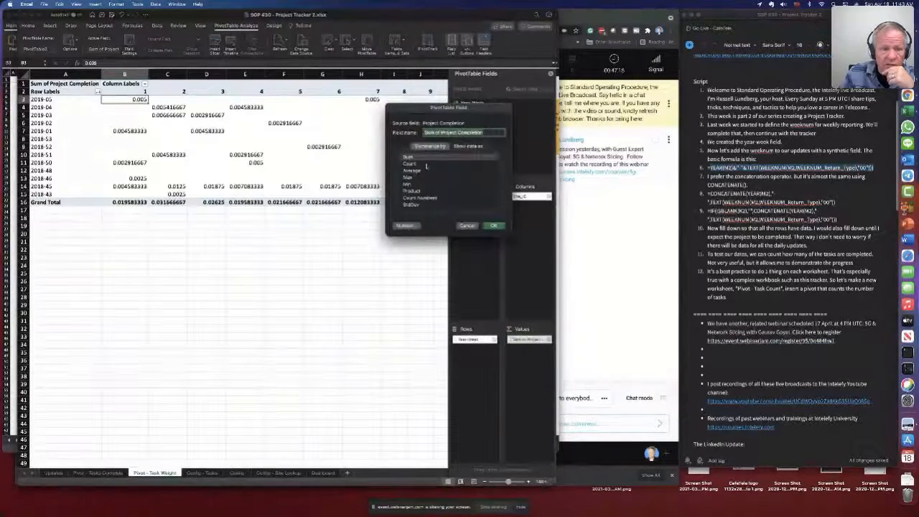
pyautogui.click(407, 226)
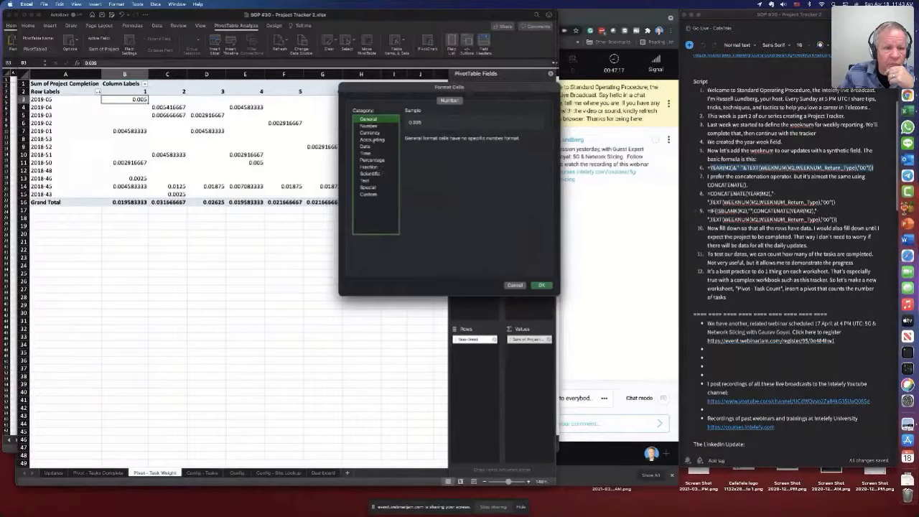
pyautogui.click(373, 160)
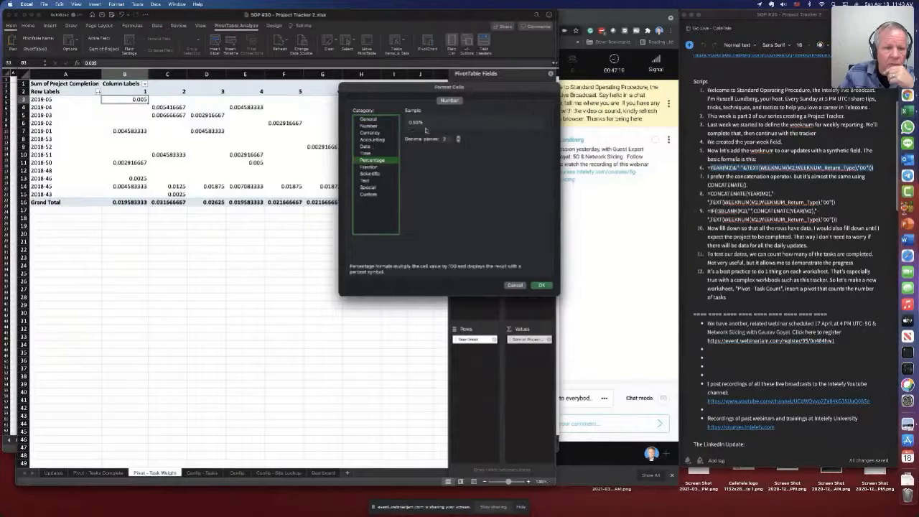
pyautogui.click(542, 286)
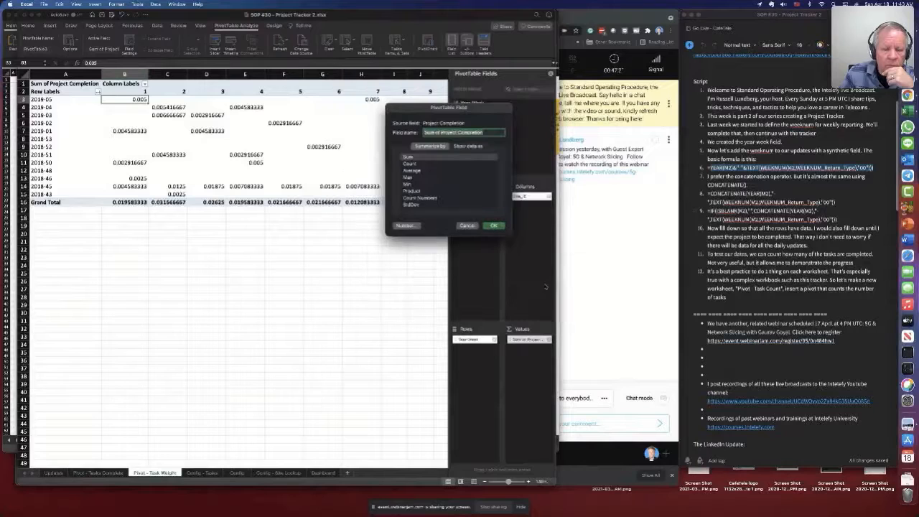
pyautogui.click(493, 225)
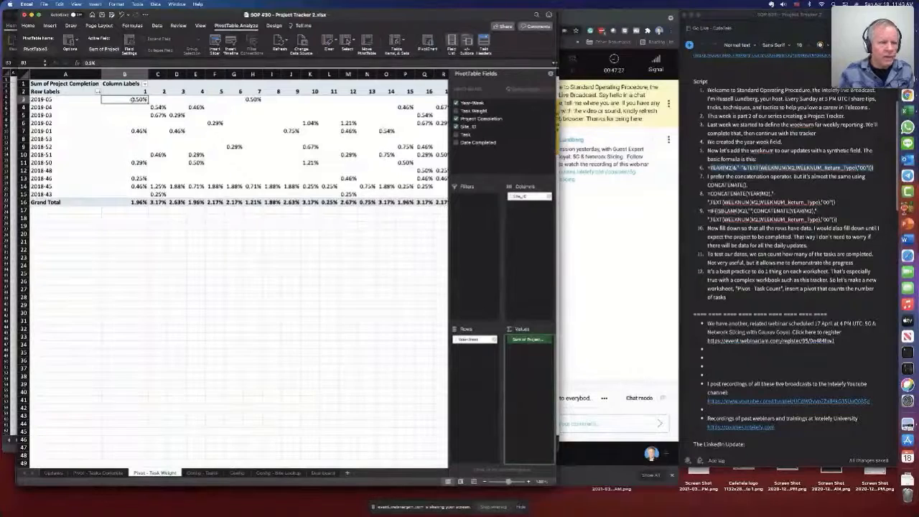
# Step: Replace the Project Completion formula in Dashboard cell G8 with a GETPIVOTDATA reference to the 2019-05 grand total on Pivot - Task Weight
pyautogui.moveTo(137, 99); pyautogui.dragTo(415, 115)
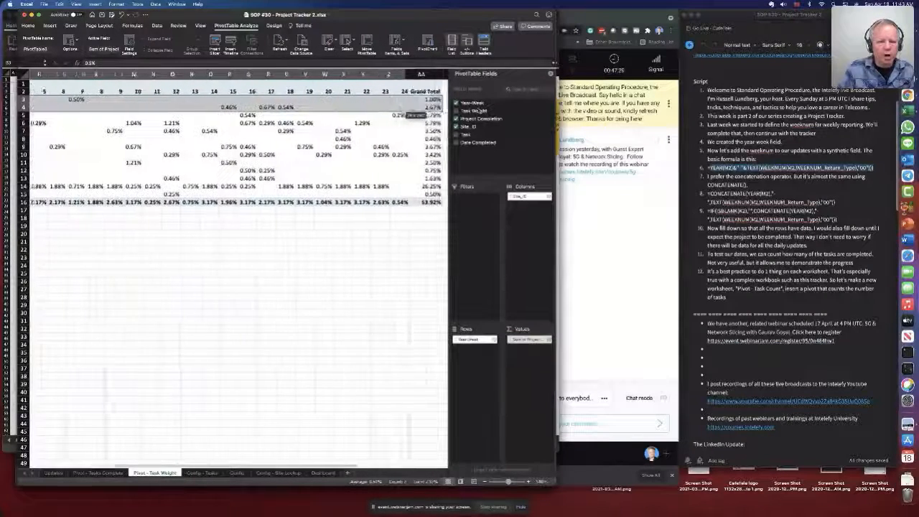
pyautogui.moveTo(479, 110); pyautogui.dragTo(397, 107)
pyautogui.click(393, 100)
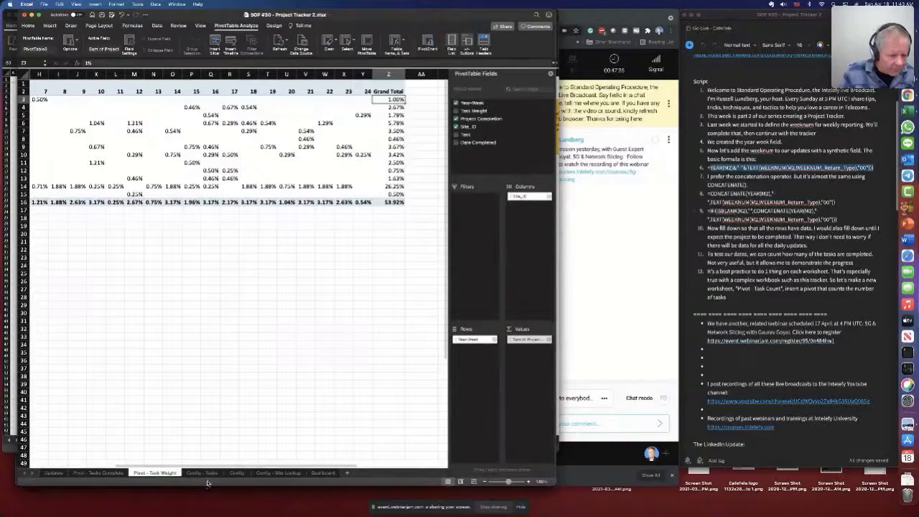
pyautogui.click(324, 473)
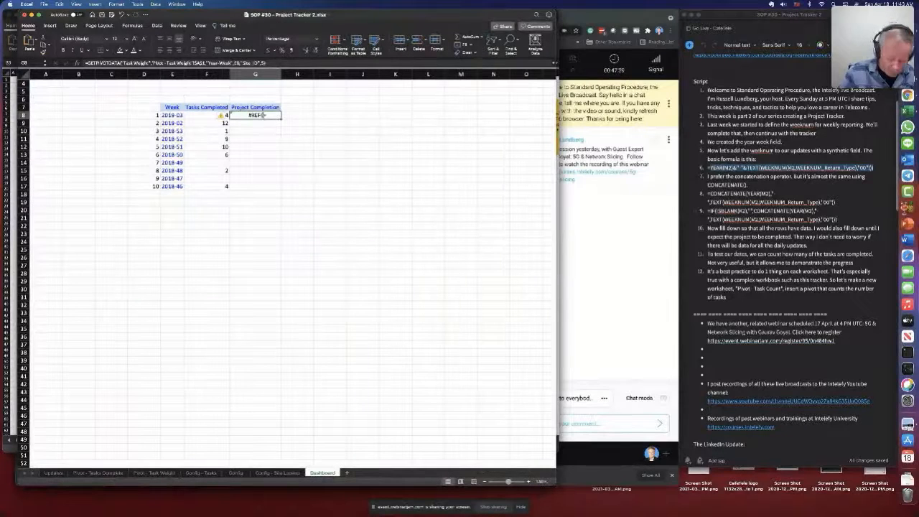
pyautogui.write('=')
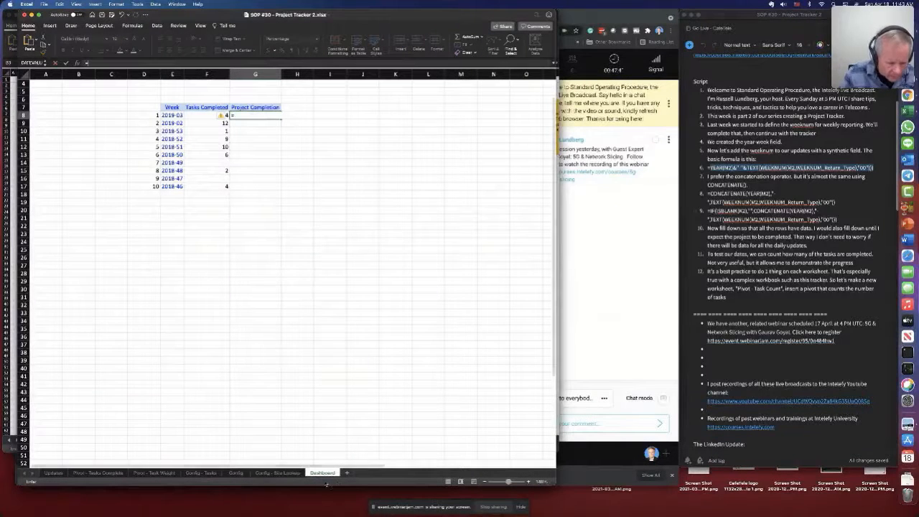
pyautogui.click(153, 473)
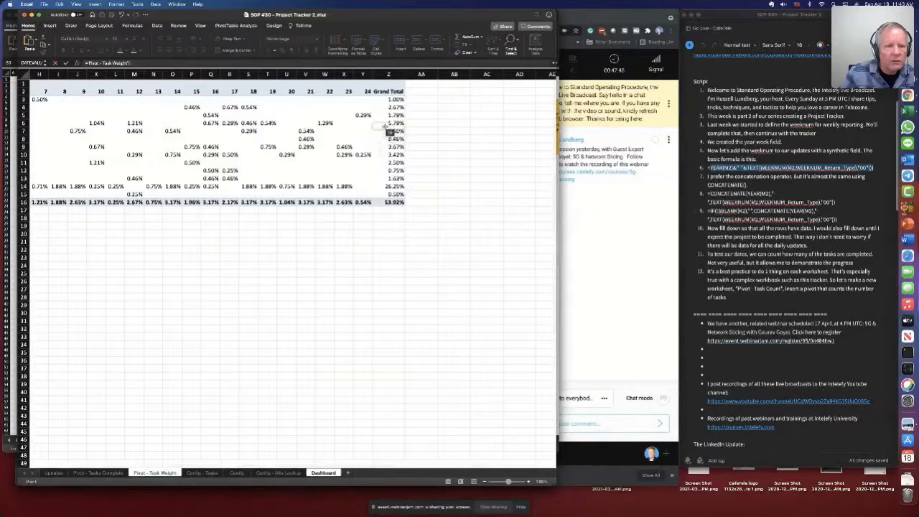
pyautogui.click(387, 100)
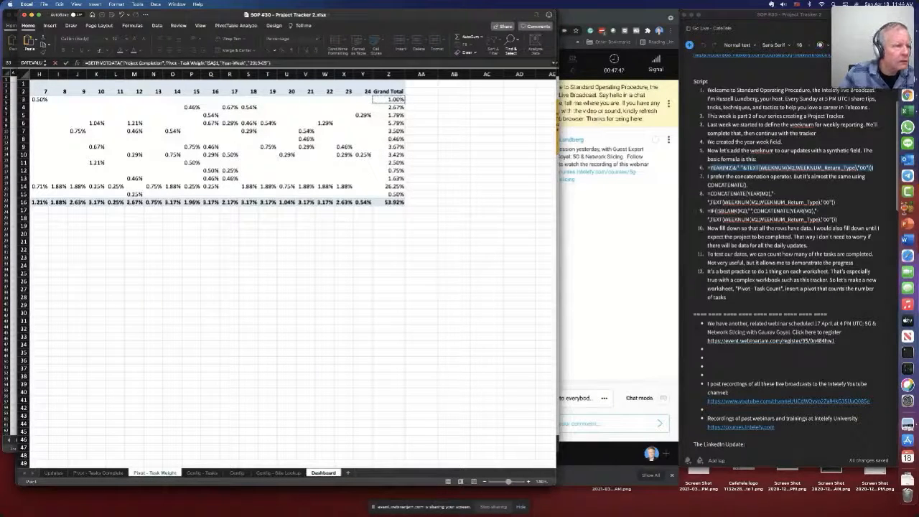
pyautogui.click(66, 63)
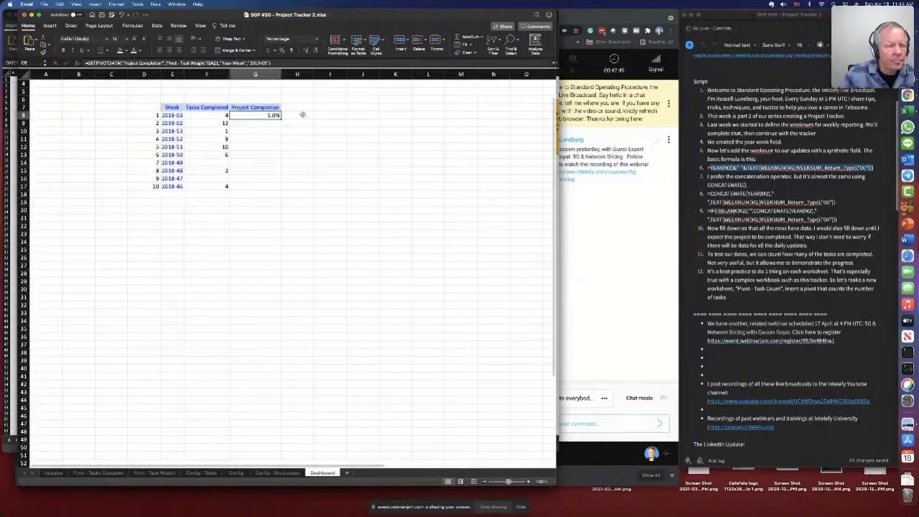
# Step: Replace the fixed "2019-05" week in the G8 formula with cell reference E8 and fill it down to G17
pyautogui.click(268, 64)
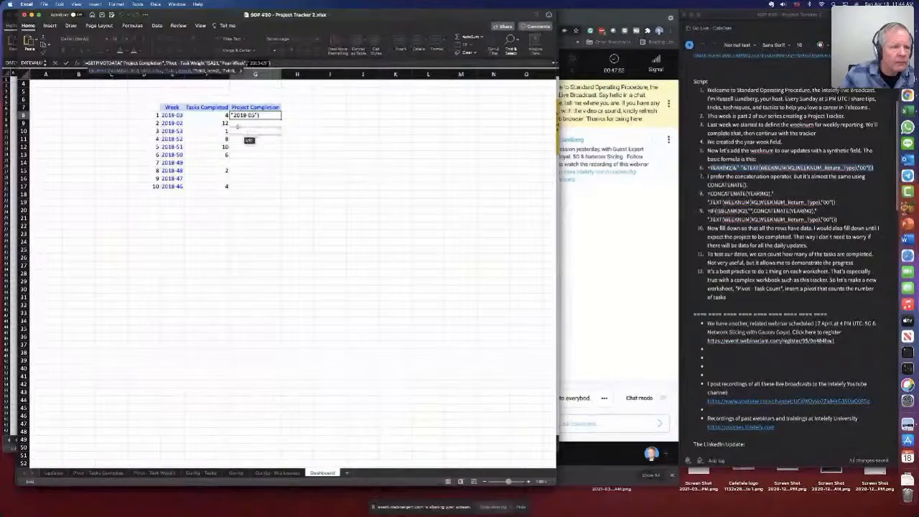
pyautogui.click(169, 115)
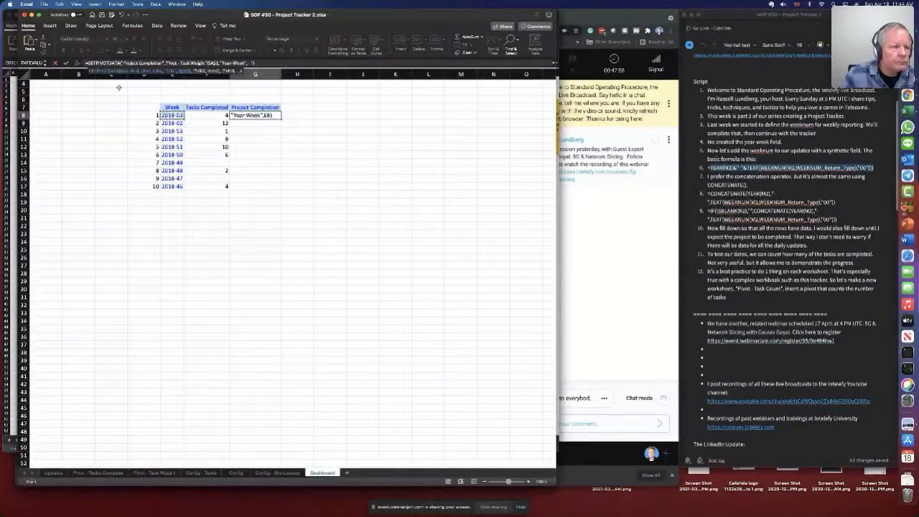
pyautogui.click(66, 63)
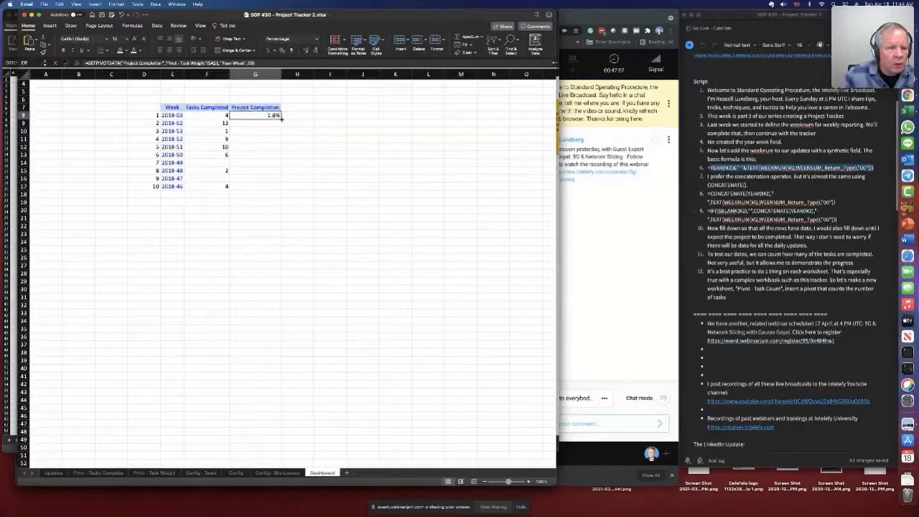
pyautogui.doubleClick(284, 118)
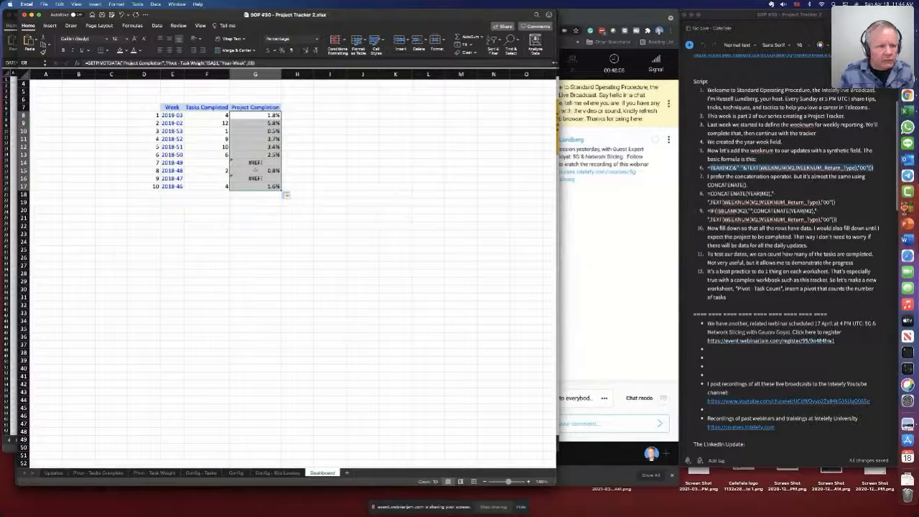
# Step: Wrap the G8 GETPIVOTDATA formula in IFERROR with "" as the fallback and fill it down to G17
pyautogui.click(259, 163)
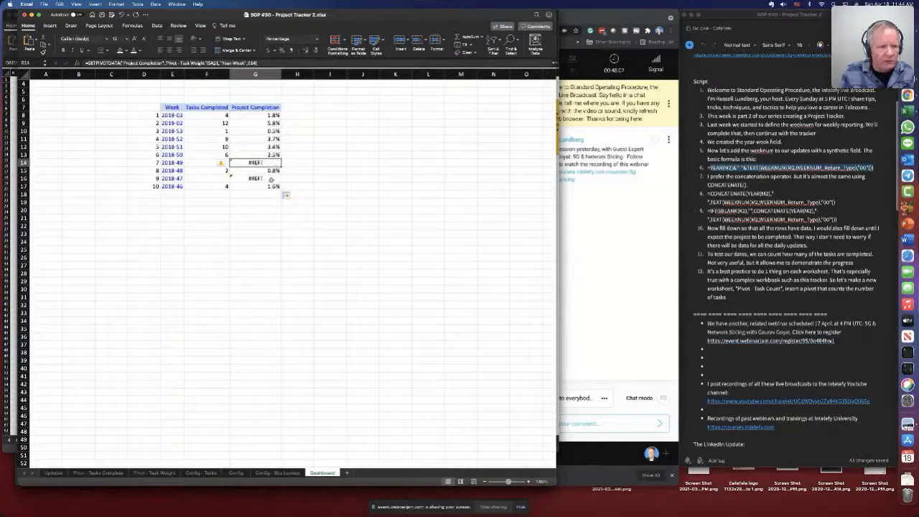
pyautogui.click(255, 178)
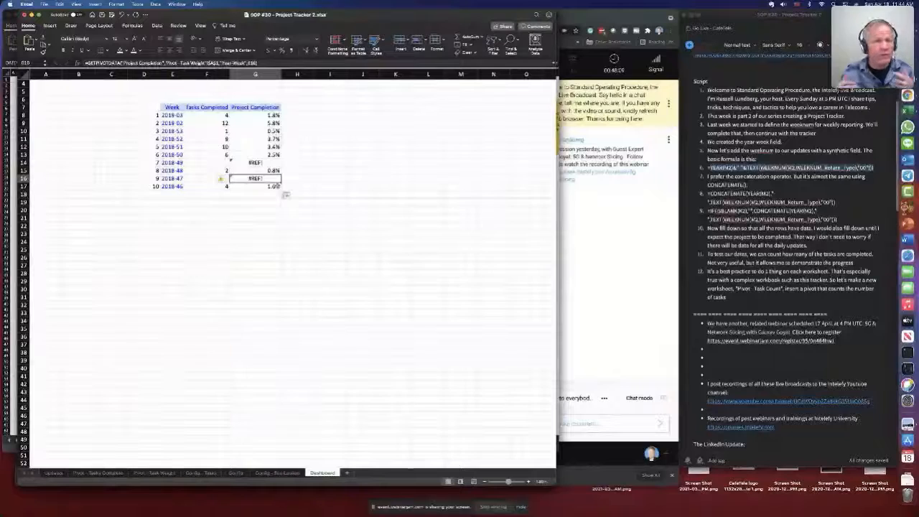
pyautogui.click(270, 115)
pyautogui.click(87, 63)
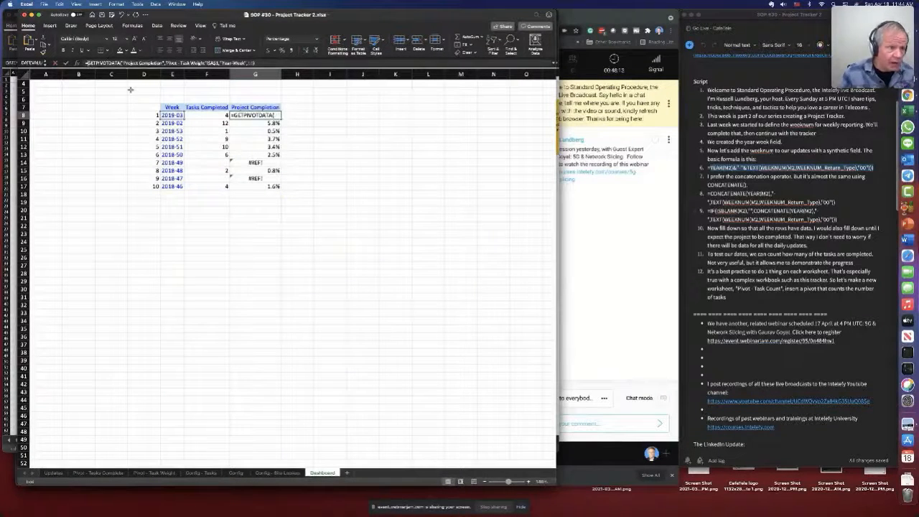
pyautogui.write('iferror(')
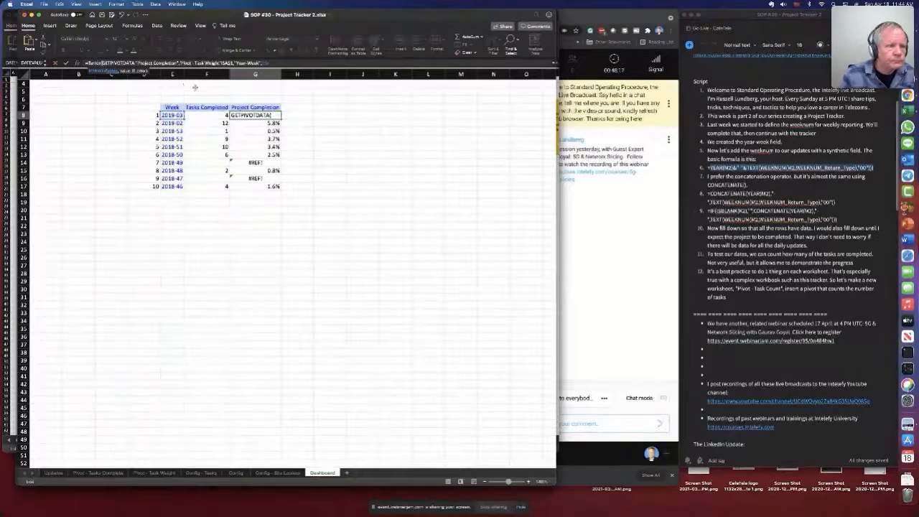
pyautogui.click(276, 63)
pyautogui.write(',')
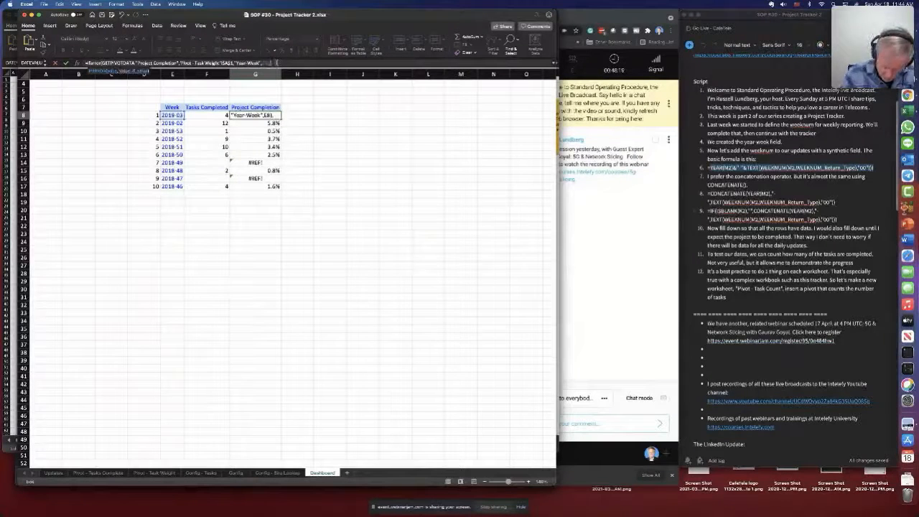
pyautogui.write('"")')
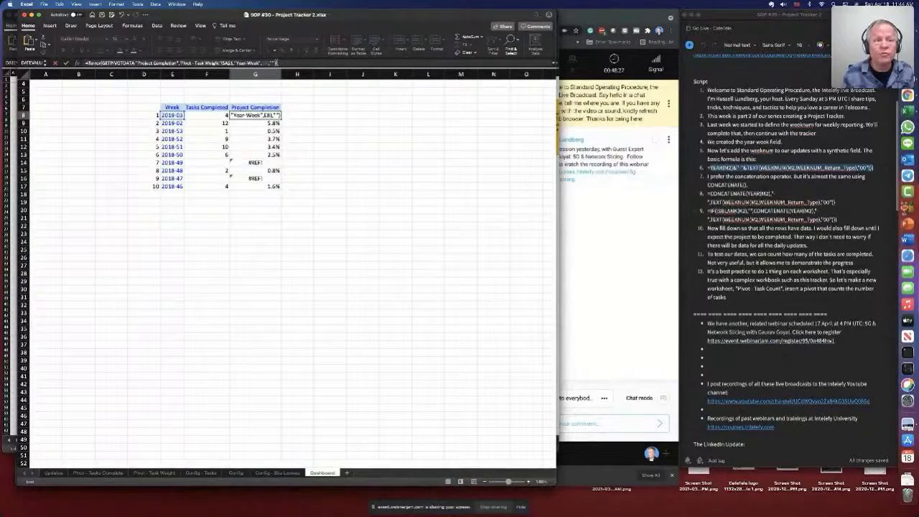
pyautogui.press('Return')
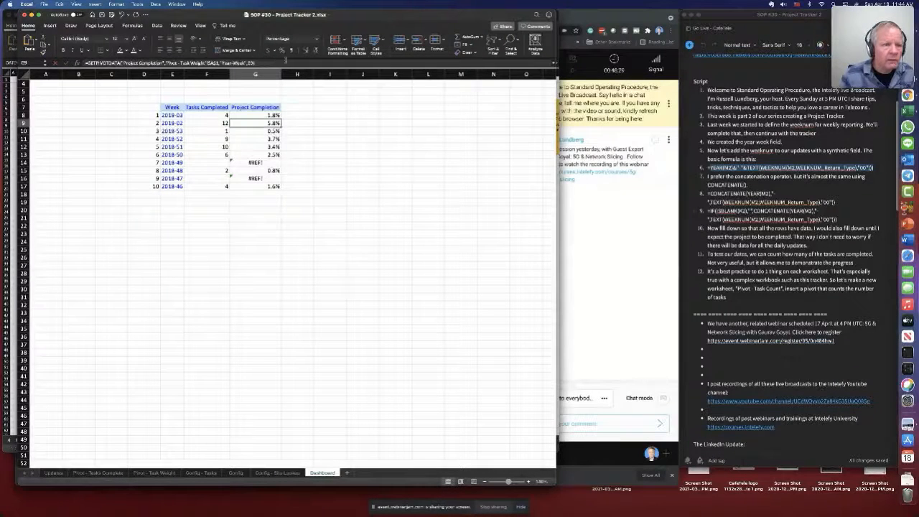
pyautogui.click(272, 114)
pyautogui.moveTo(283, 118); pyautogui.dragTo(281, 190)
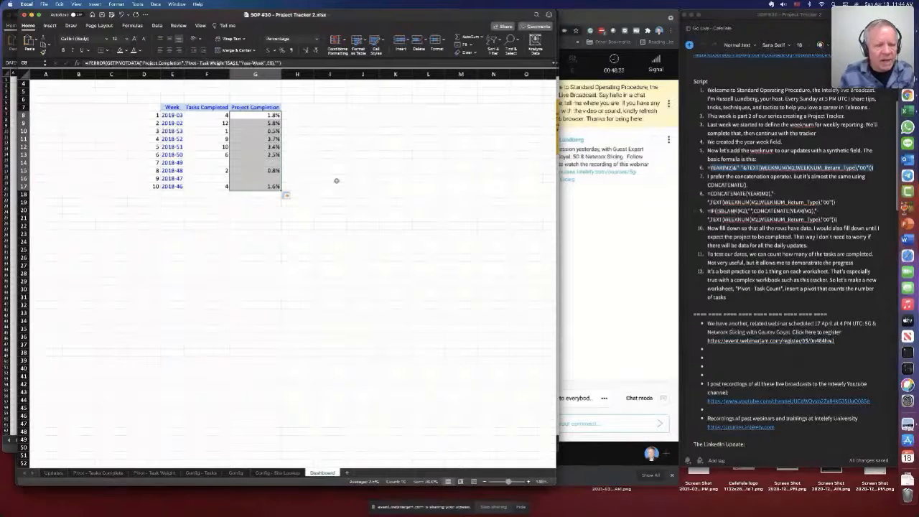
# Step: Add a running total of Project Completion by entering =SUM($G$17:G17) in H17 and filling it up to H8
pyautogui.click(263, 107)
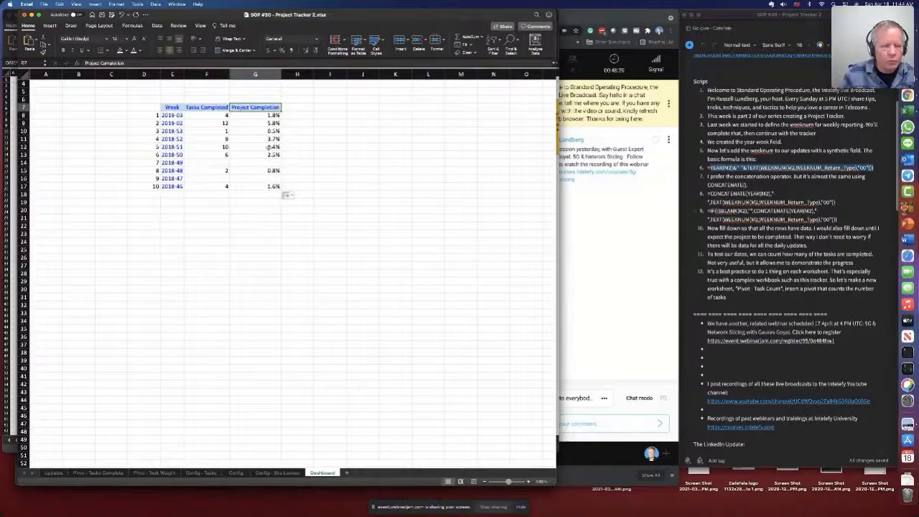
pyautogui.click(304, 186)
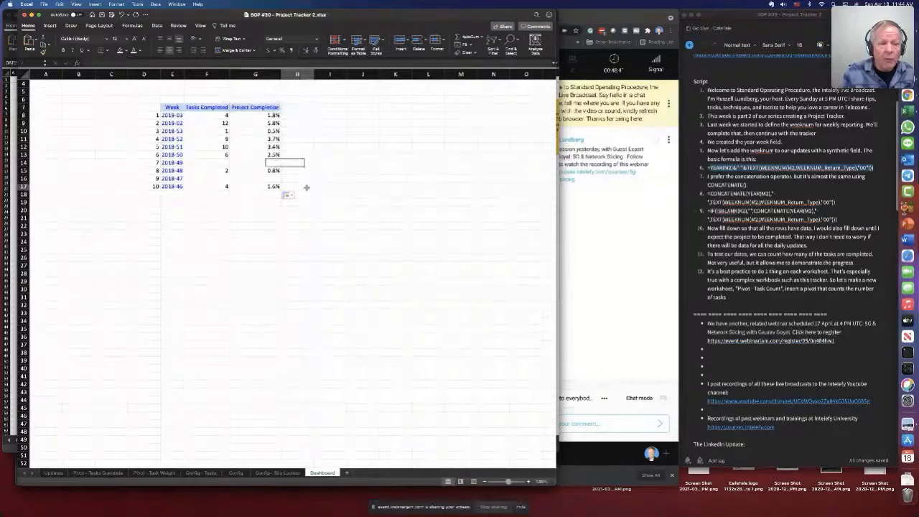
pyautogui.write('=sum(')
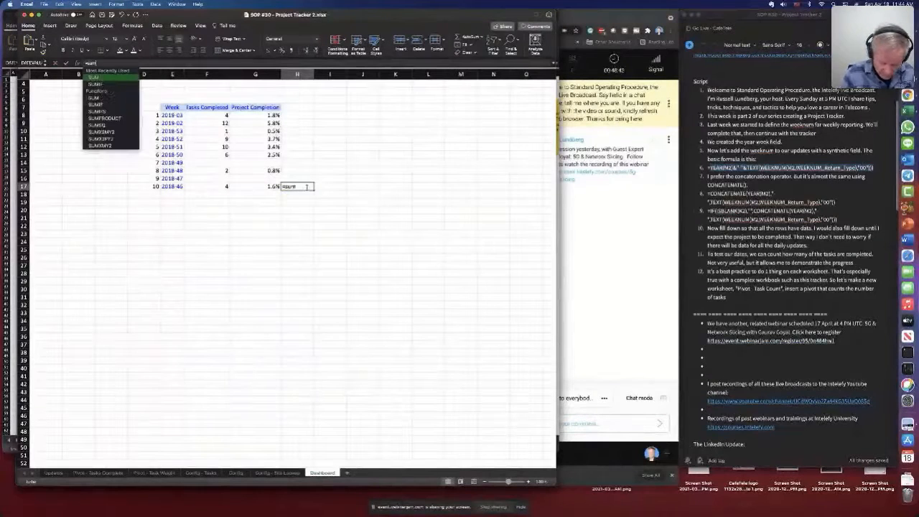
pyautogui.click(267, 186)
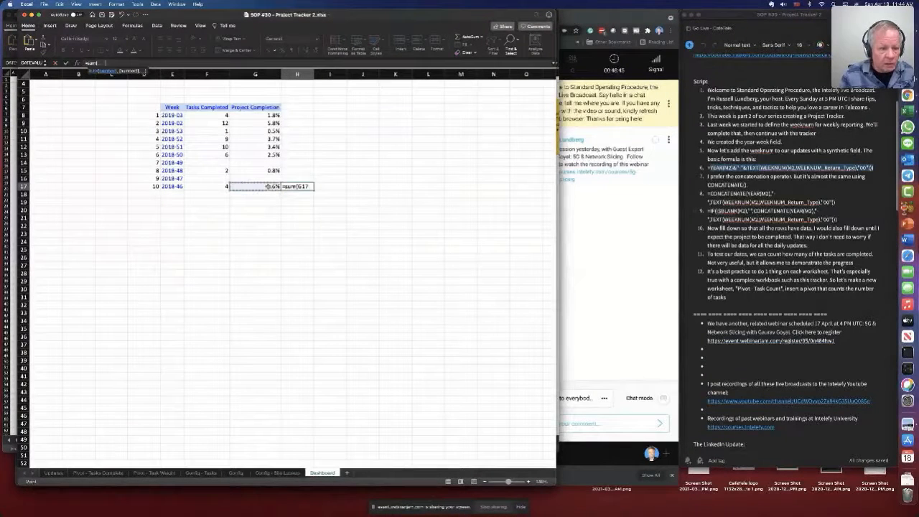
pyautogui.press('F4')
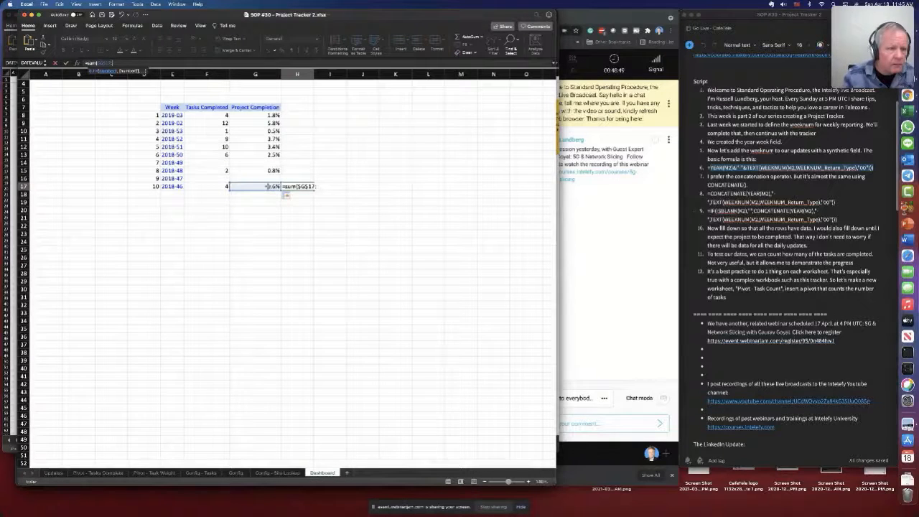
pyautogui.scroll(1, 268, 186)
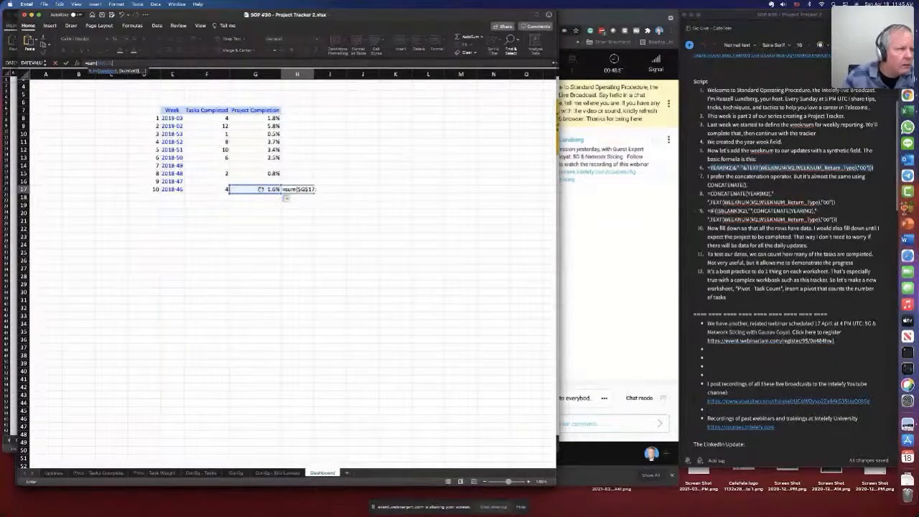
pyautogui.write('g17)')
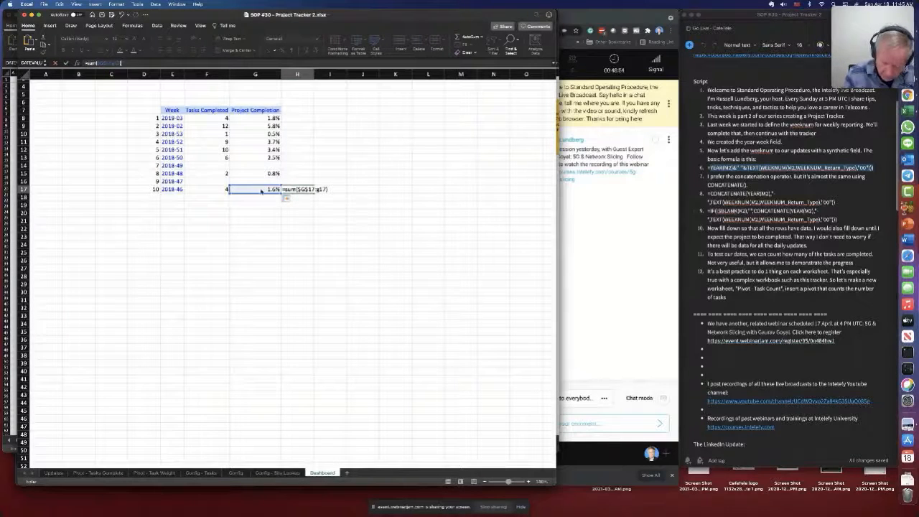
pyautogui.press('Return')
pyautogui.click(297, 190)
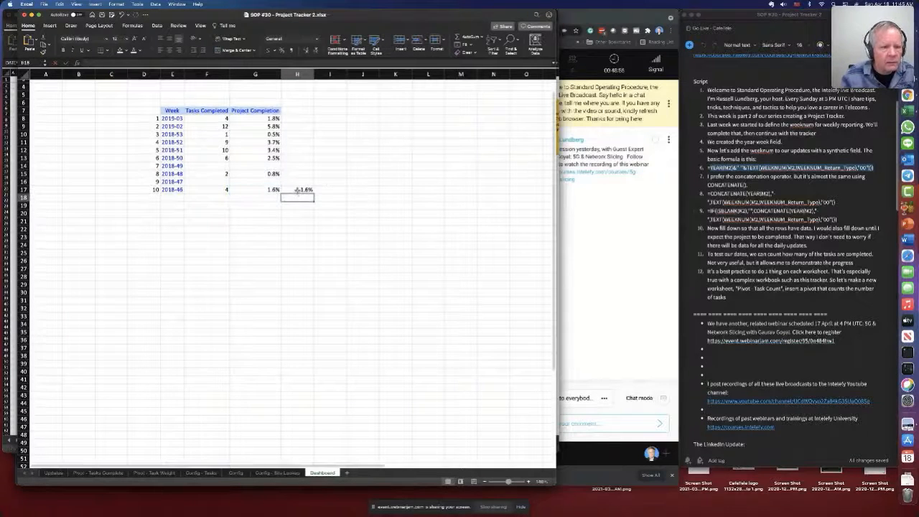
pyautogui.moveTo(313, 192); pyautogui.dragTo(316, 116)
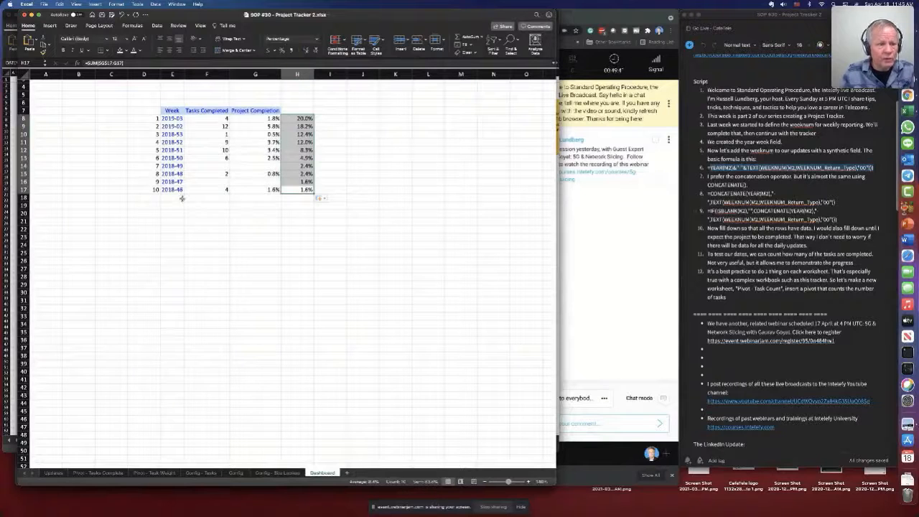
pyautogui.moveTo(297, 118); pyautogui.dragTo(296, 190)
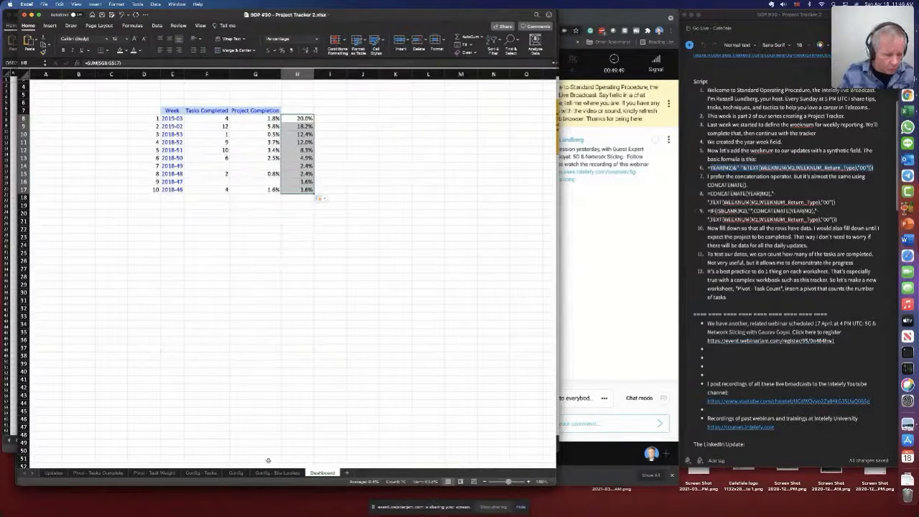
# Step: Return to the Pivot - Task Weight sheet, save the workbook and switch to the webinar broadcast in Chrome
pyautogui.click(155, 473)
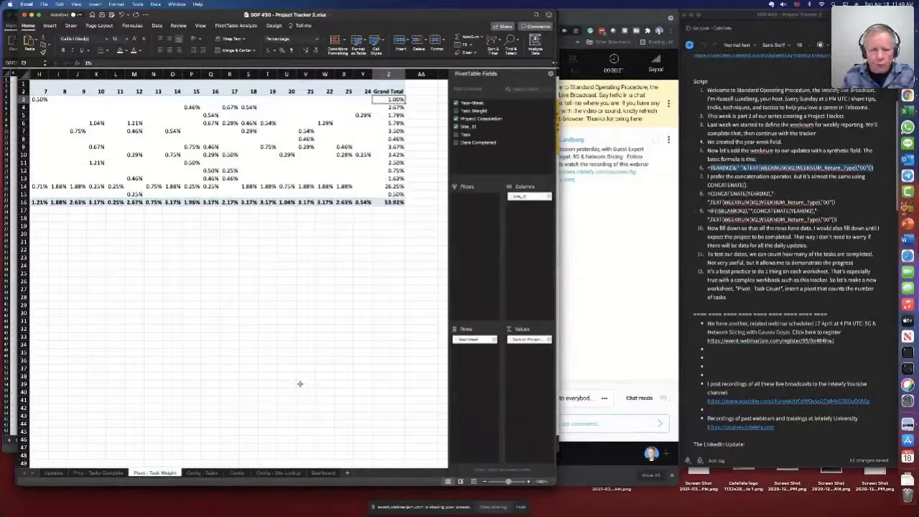
pyautogui.hscroll(-1, 349, 414)
pyautogui.press('super+Tab')
pyautogui.press('super+Tab')
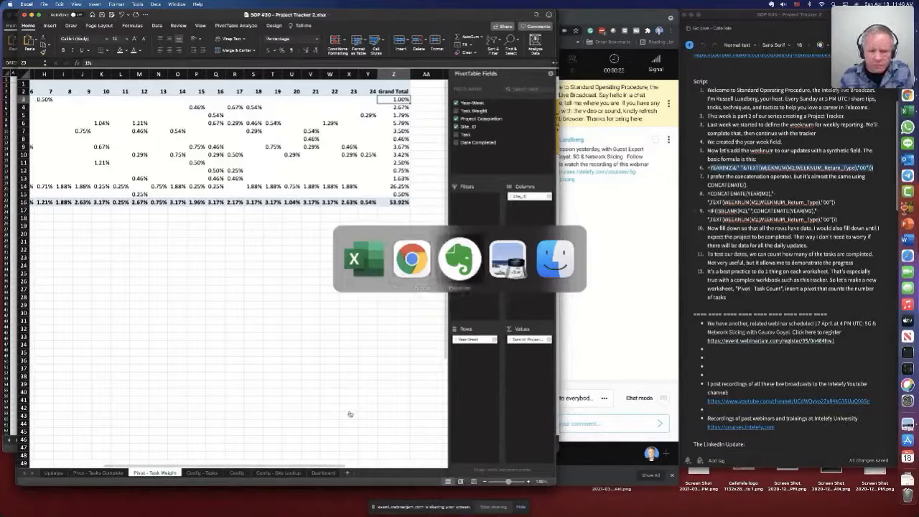
pyautogui.press('super+shift+Tab')
pyautogui.press('super+shift+Tab')
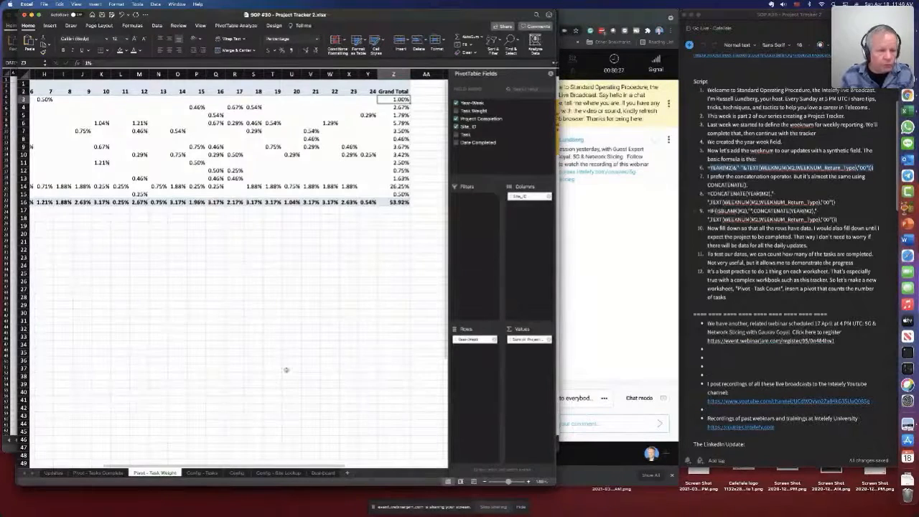
pyautogui.click(274, 346)
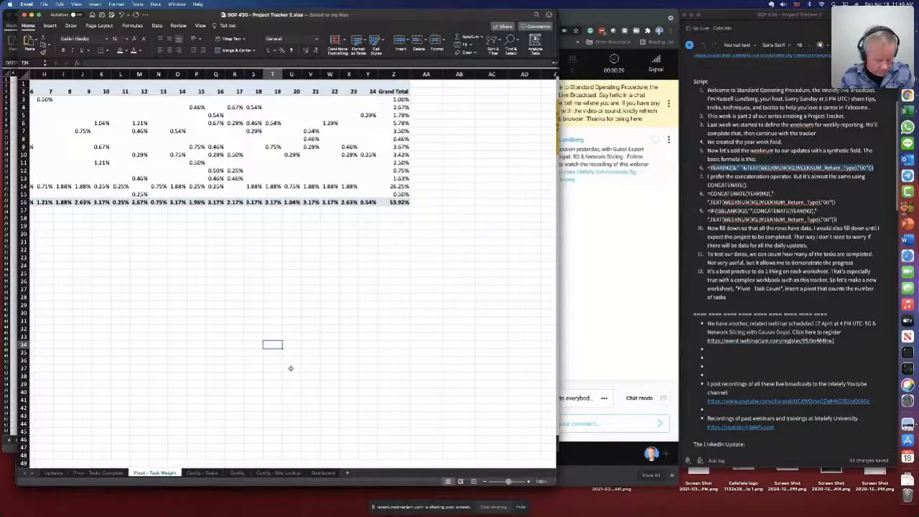
pyautogui.press('super+Tab')
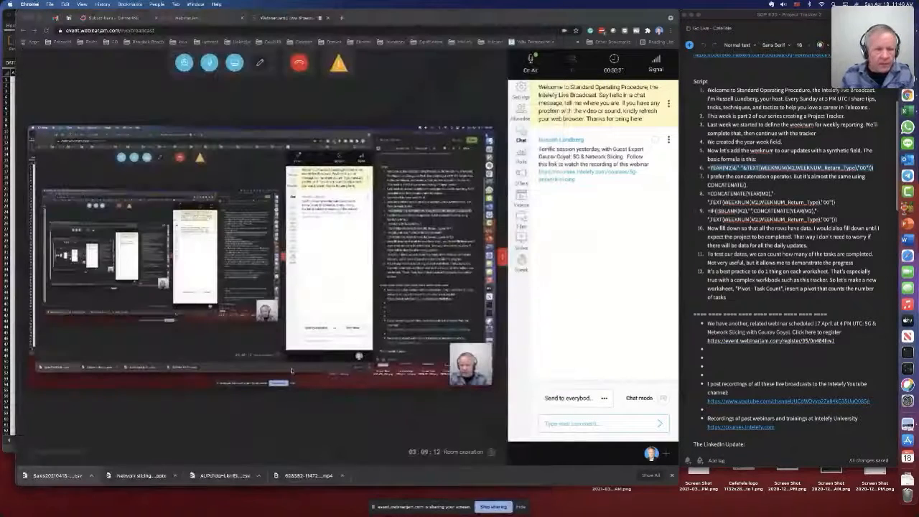